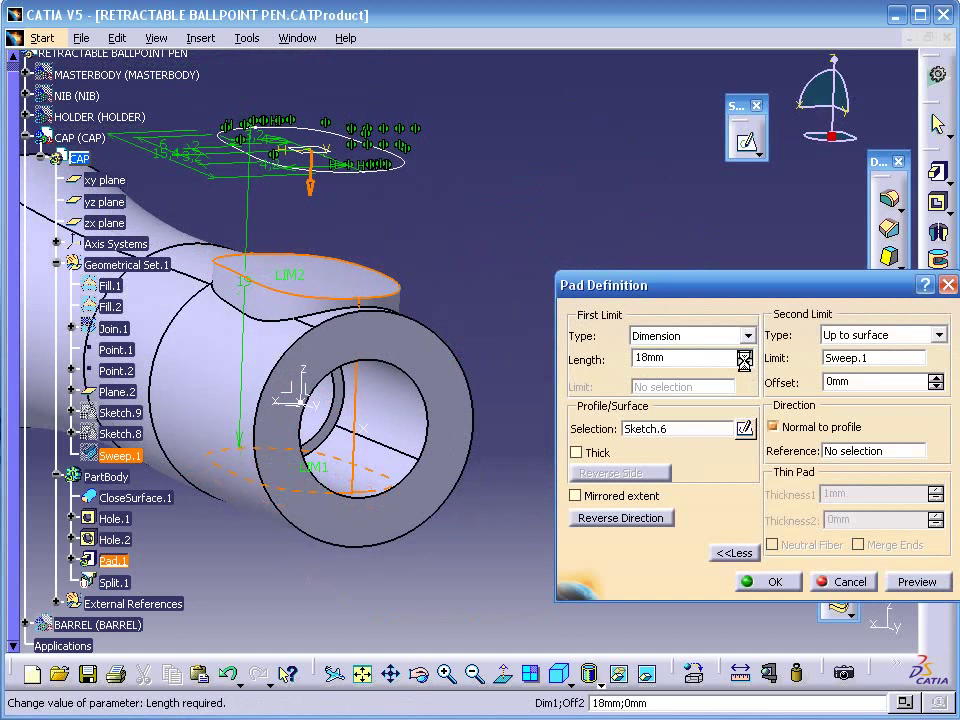
Set the first limit length of Pad.1 on the cap to 10 mm and apply the pad definition
{"action": "left_click", "coordinate": [744, 354]}
{"action": "middle_click_drag", "start_coordinate": [456, 293], "coordinate": [456, 310]}
{"action": "left_click", "coordinate": [920, 584]}
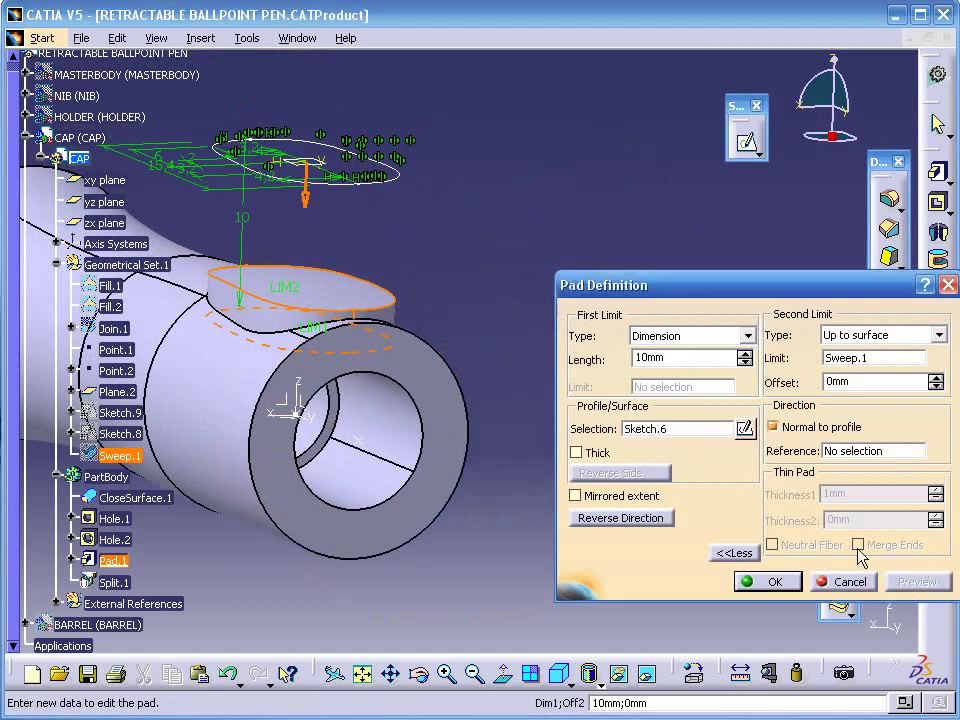
{"action": "left_click", "coordinate": [775, 582]}
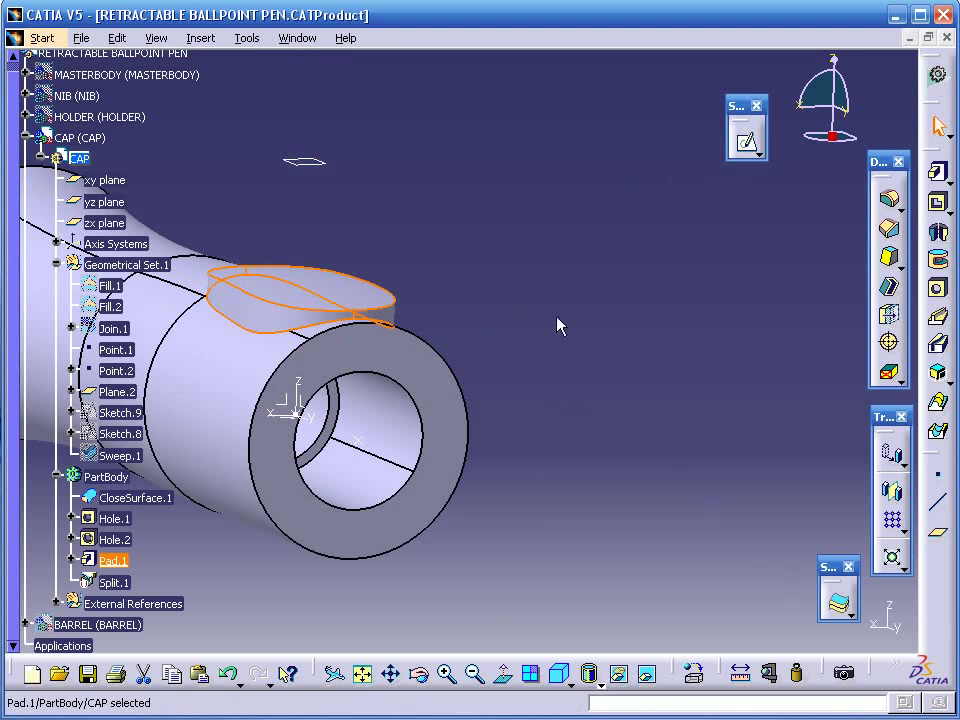
Copy the cap's PartBody and paste it into the CAP part as a separate body
{"action": "middle_click_drag", "start_coordinate": [585, 290], "coordinate": [587, 379]}
{"action": "middle_click_drag", "start_coordinate": [515, 340], "coordinate": [480, 364]}
{"action": "middle_click_drag", "start_coordinate": [580, 323], "coordinate": [456, 381]}
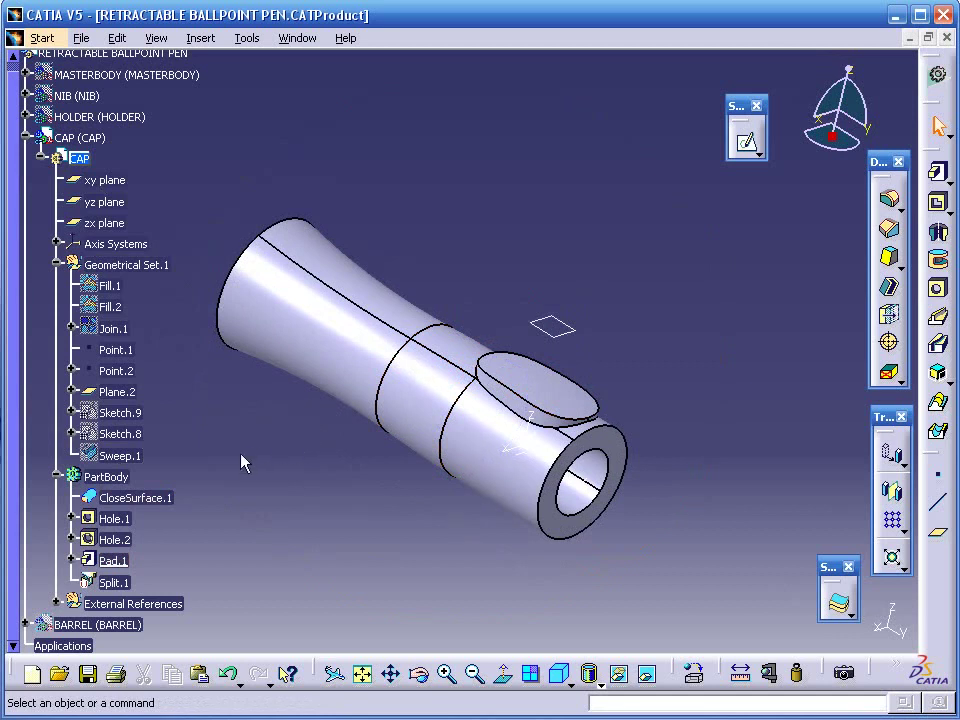
{"action": "left_click", "coordinate": [127, 480]}
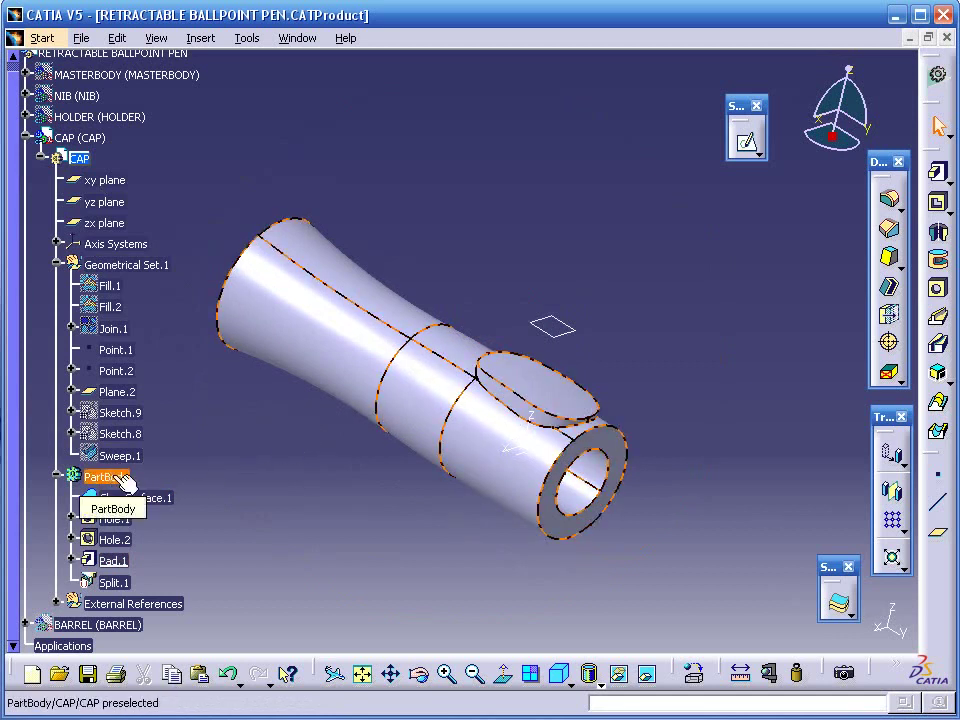
{"action": "right_click", "coordinate": [127, 483]}
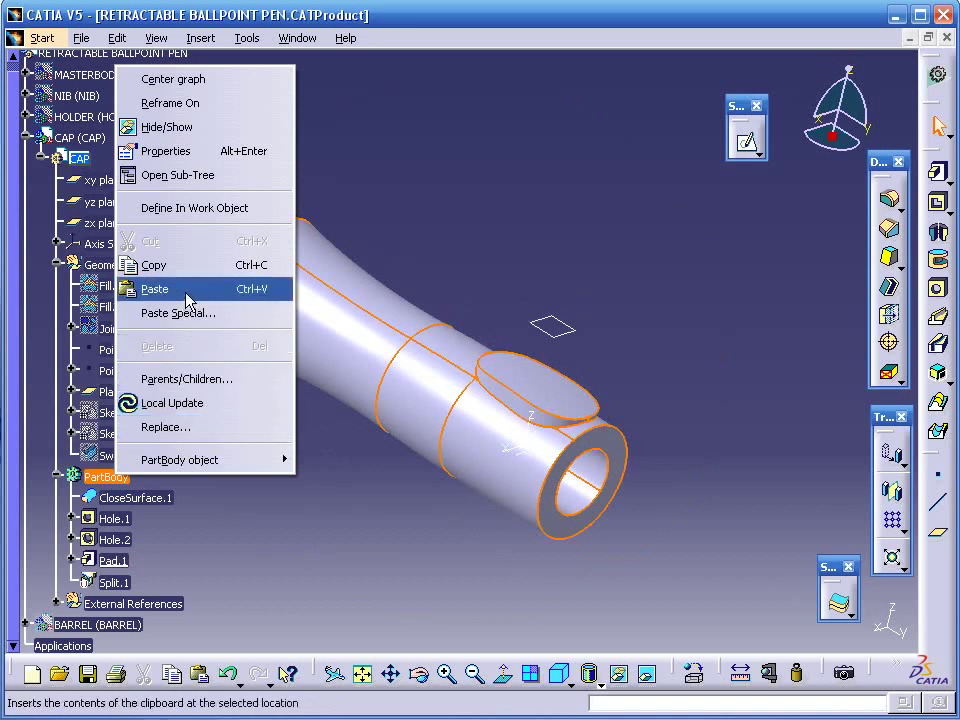
{"action": "left_click", "coordinate": [175, 265]}
{"action": "left_click", "coordinate": [210, 171]}
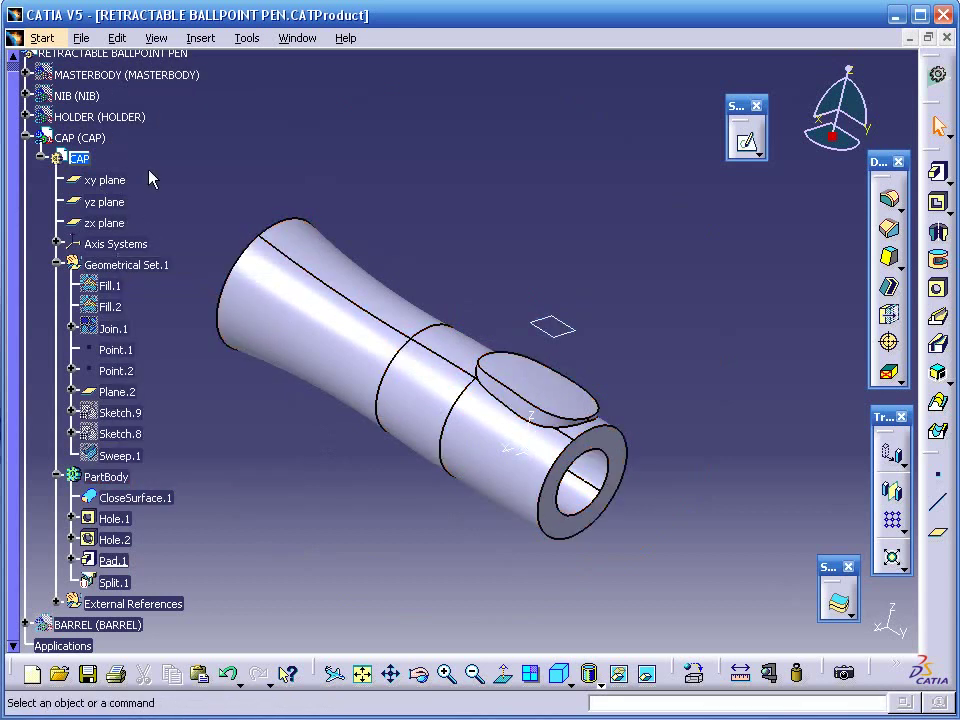
{"action": "right_click", "coordinate": [95, 163]}
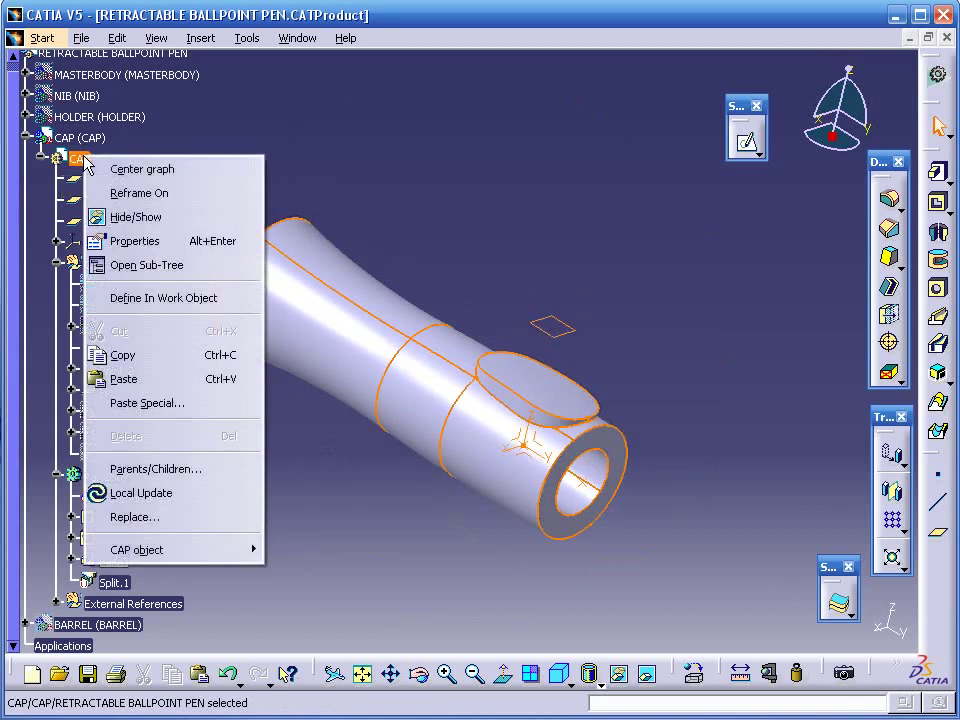
{"action": "left_click", "coordinate": [176, 379]}
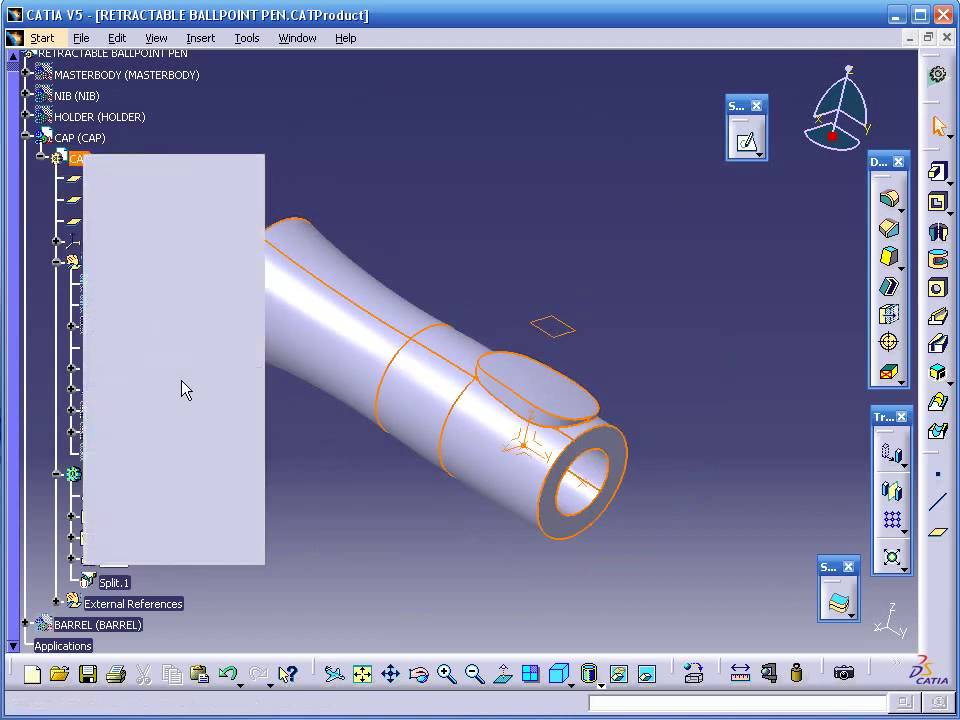
{"action": "left_click", "coordinate": [259, 480]}
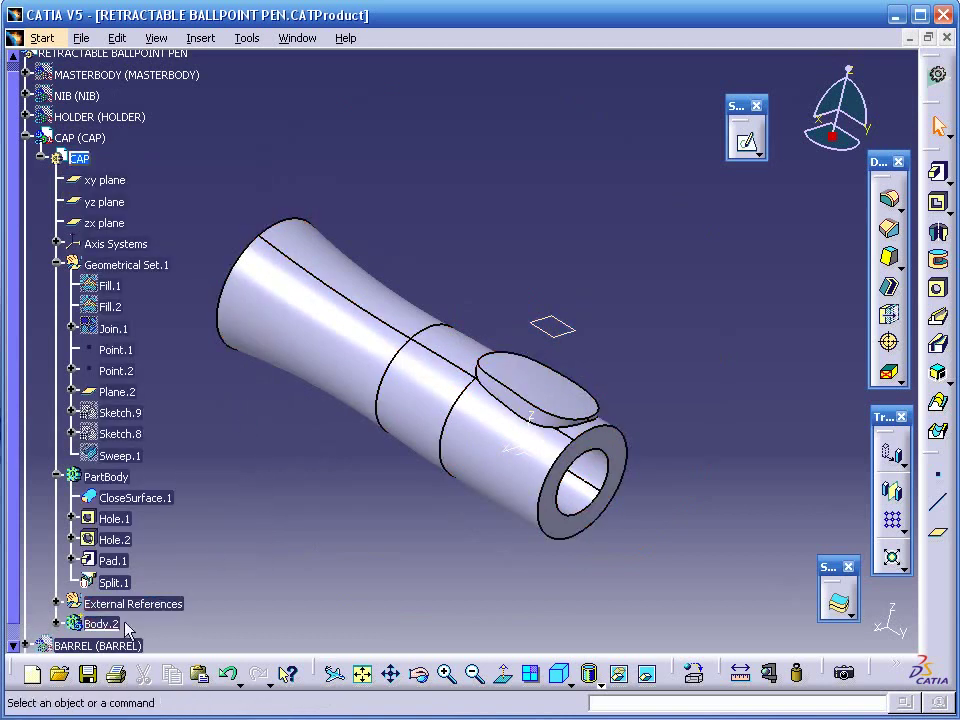
Collapse Geometrical Set.1, expand the pasted Body.2 and hide the original PartBody
{"action": "left_click", "coordinate": [56, 265]}
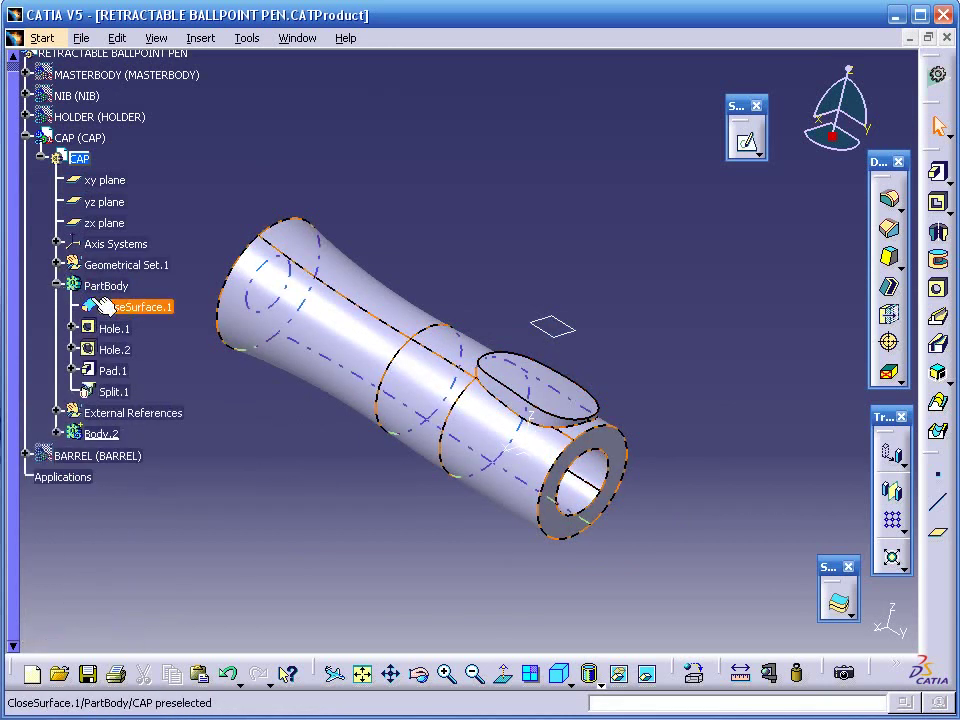
{"action": "left_click", "coordinate": [56, 434]}
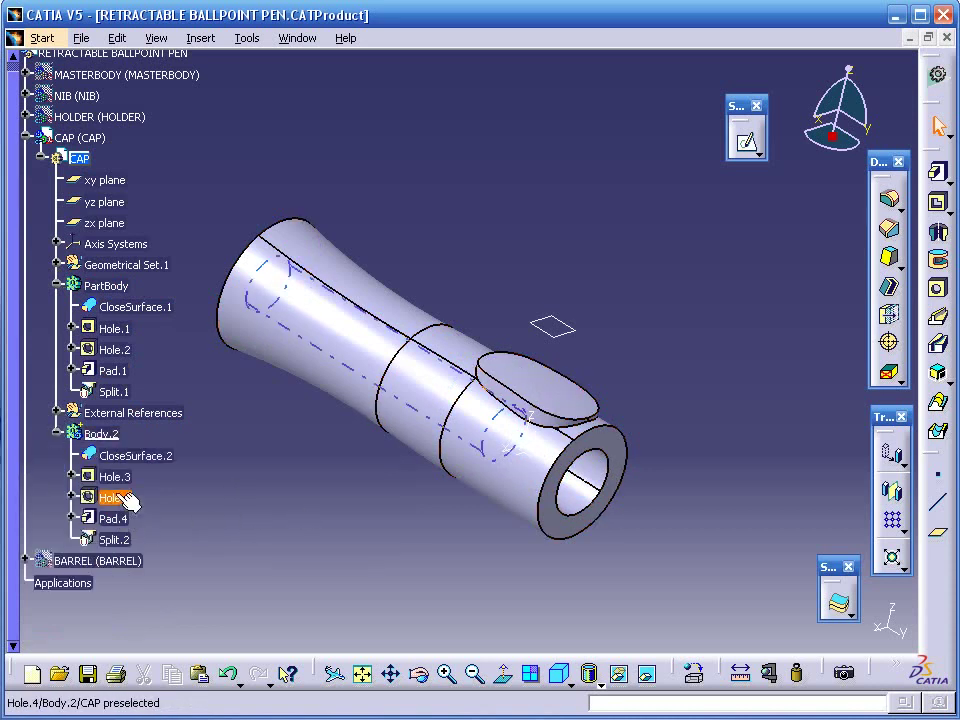
{"action": "left_click", "coordinate": [134, 457]}
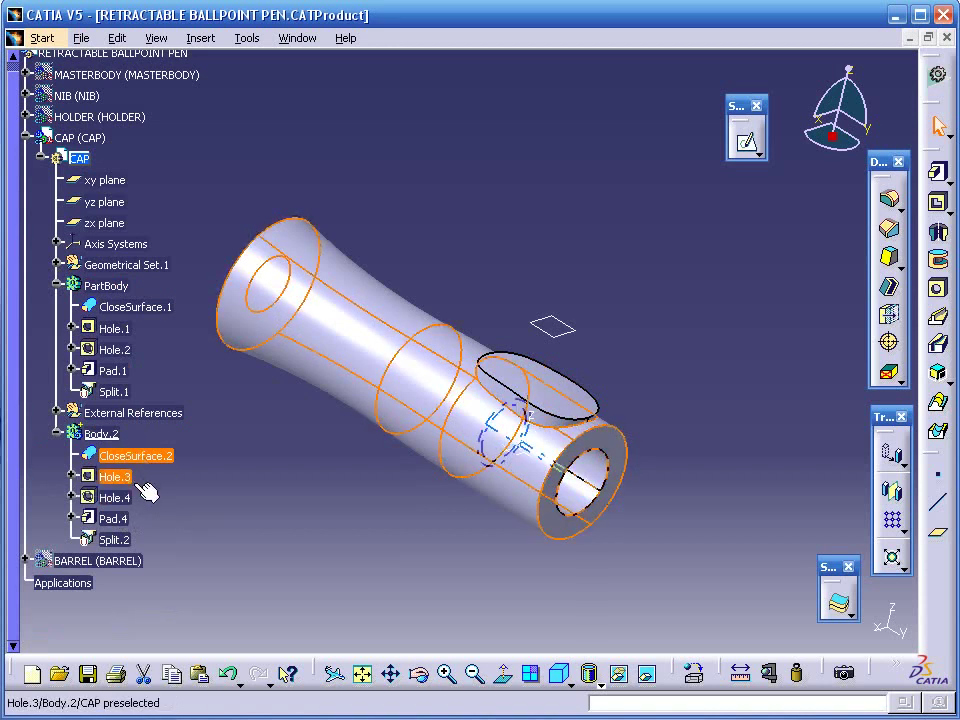
{"action": "left_click", "coordinate": [204, 454]}
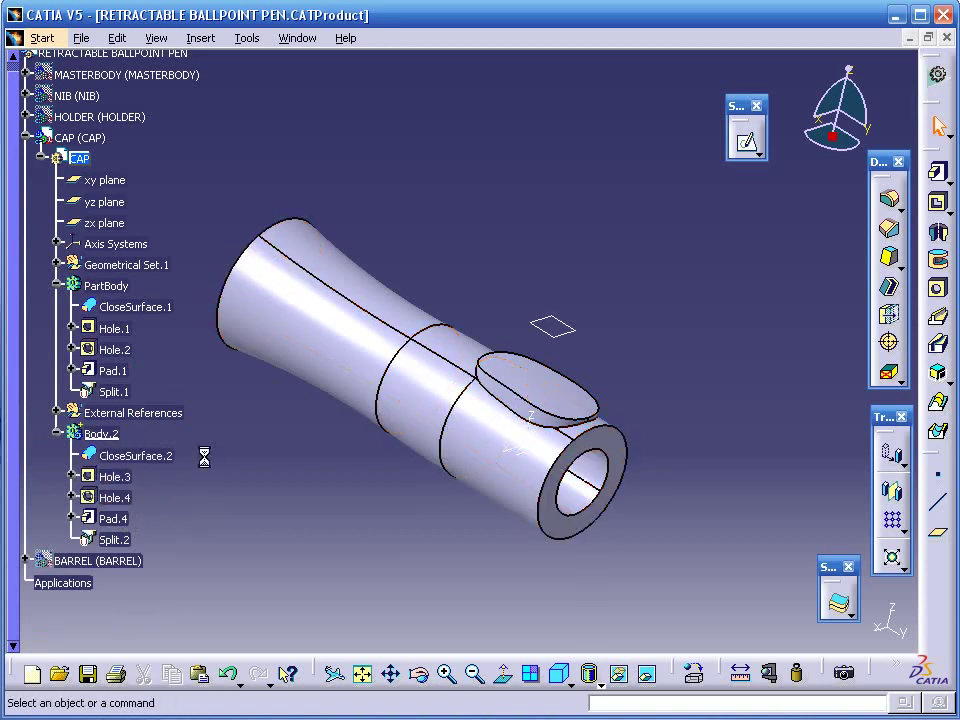
{"action": "right_click", "coordinate": [120, 291]}
{"action": "left_click", "coordinate": [200, 352]}
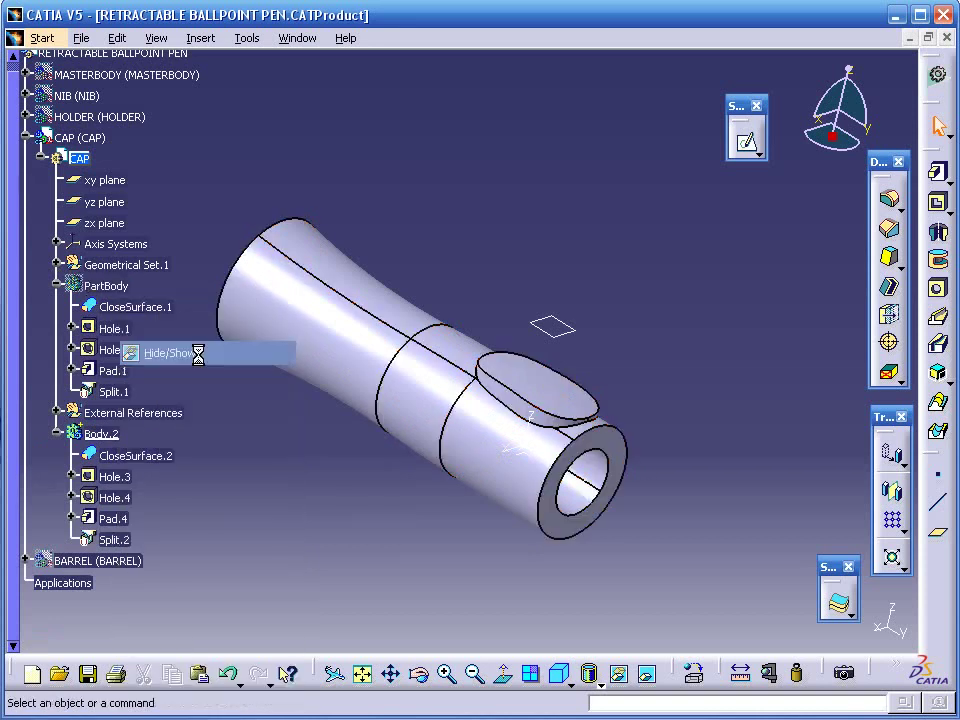
Delete CloseSurface.2, Hole.3 and Hole.4 from Body.2 together with their aggregated elements
{"action": "left_click", "coordinate": [152, 458]}
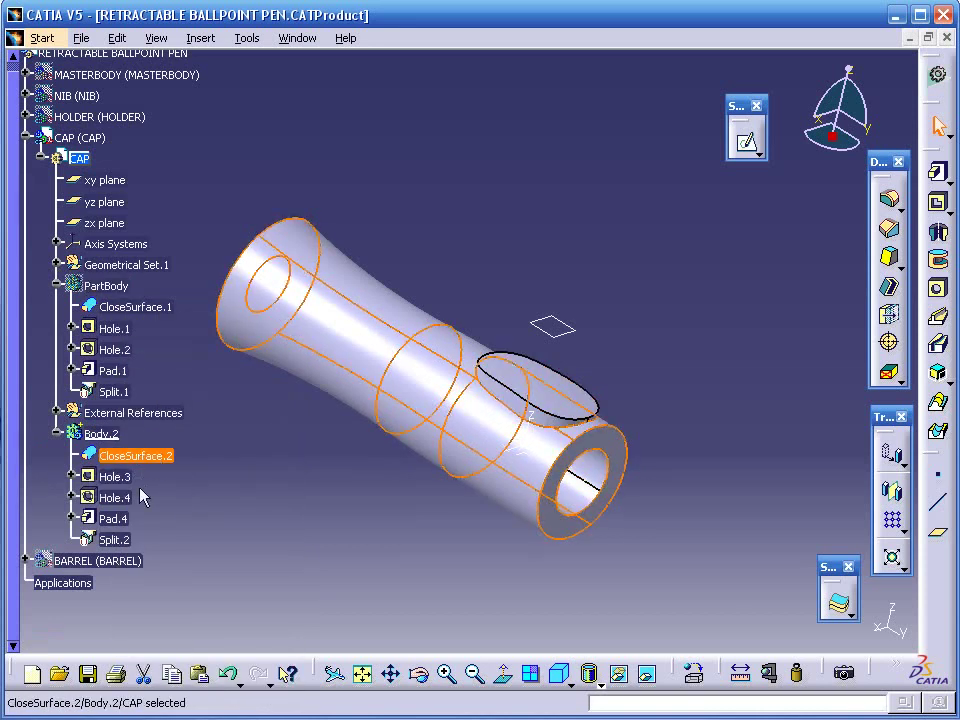
{"action": "left_click", "coordinate": [130, 500], "text": "ctrl"}
{"action": "right_click", "coordinate": [131, 498]}
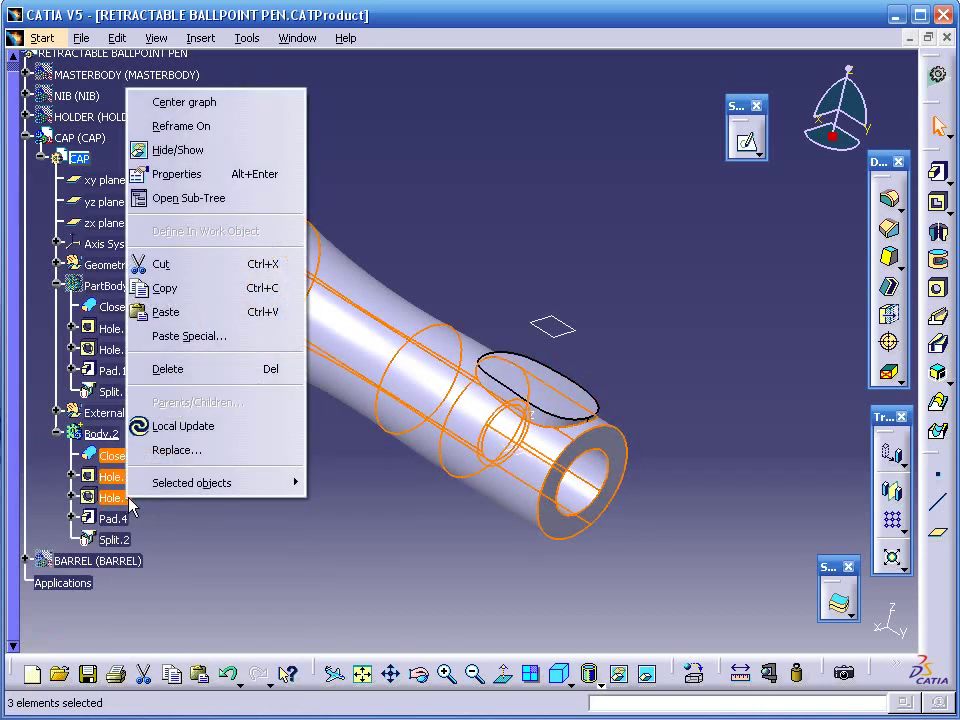
{"action": "left_click", "coordinate": [185, 376]}
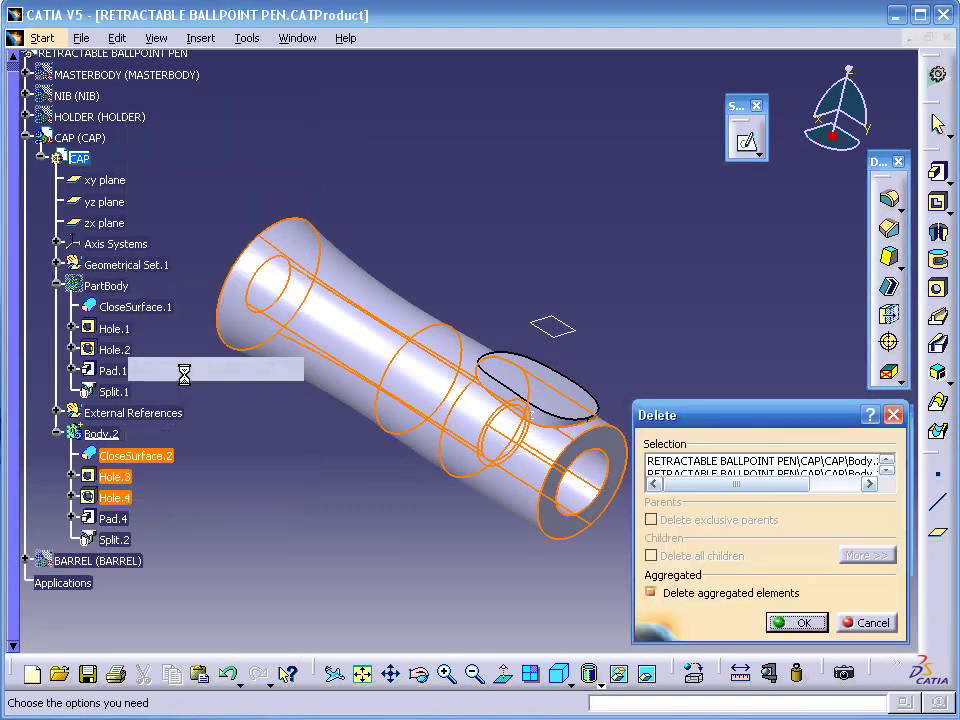
{"action": "left_click", "coordinate": [799, 622]}
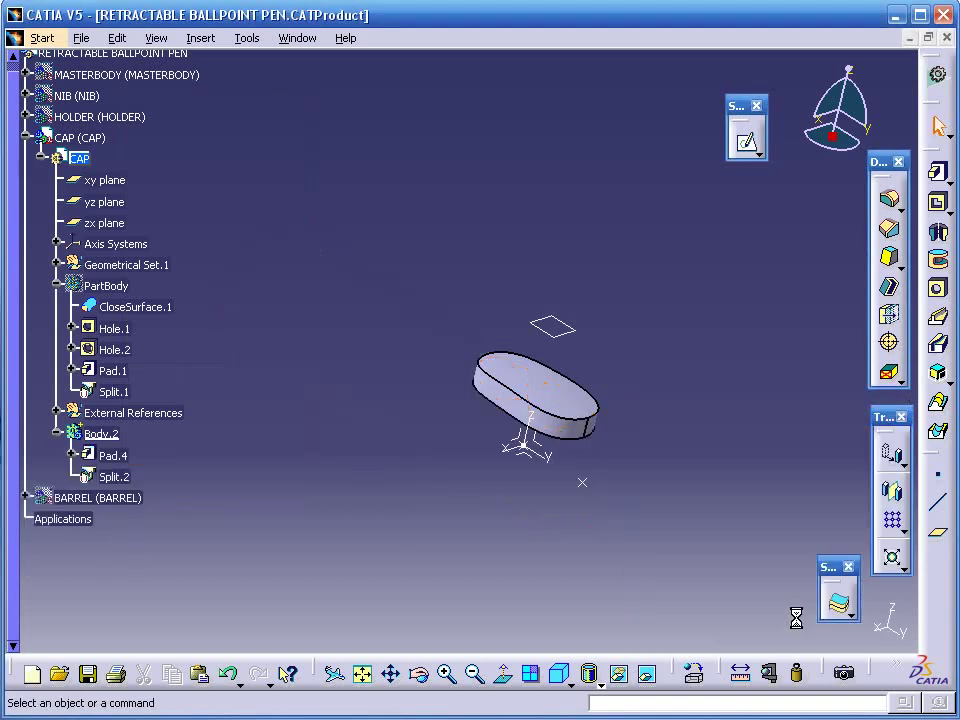
Expand Pad.4 in Body.2 and rename the body as CLIP_HOLDER
{"action": "left_click", "coordinate": [73, 455]}
{"action": "left_click", "coordinate": [141, 476]}
{"action": "left_click", "coordinate": [225, 454]}
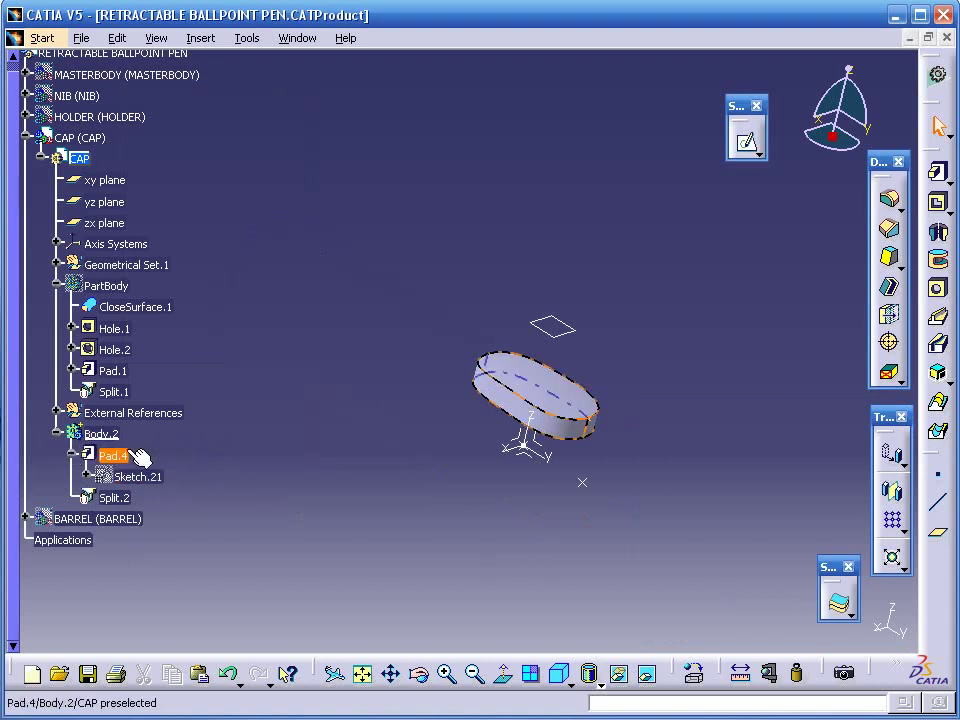
{"action": "right_click", "coordinate": [100, 433]}
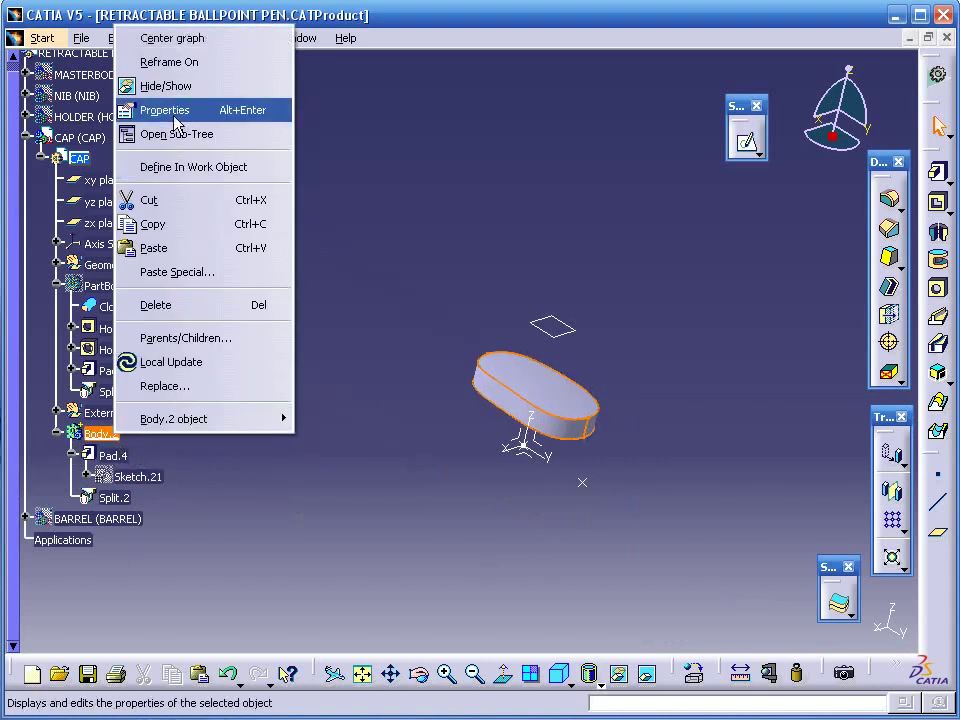
{"action": "left_click", "coordinate": [165, 110]}
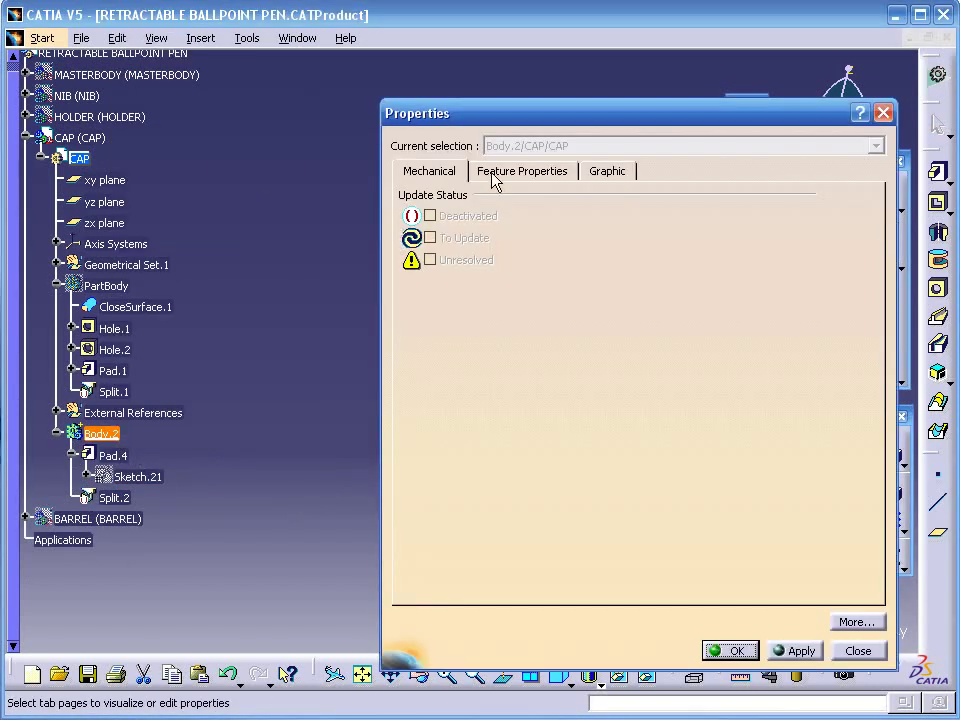
{"action": "left_click", "coordinate": [530, 176]}
{"action": "type", "text": "c"}
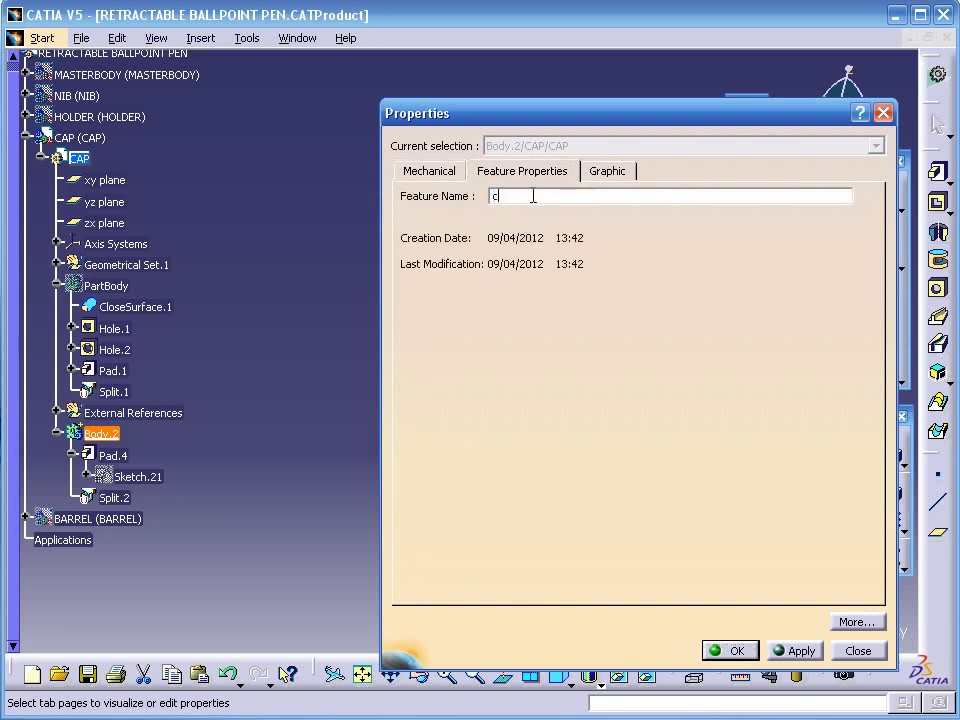
{"action": "key", "text": "BackSpace"}
{"action": "left_click", "coordinate": [753, 652]}
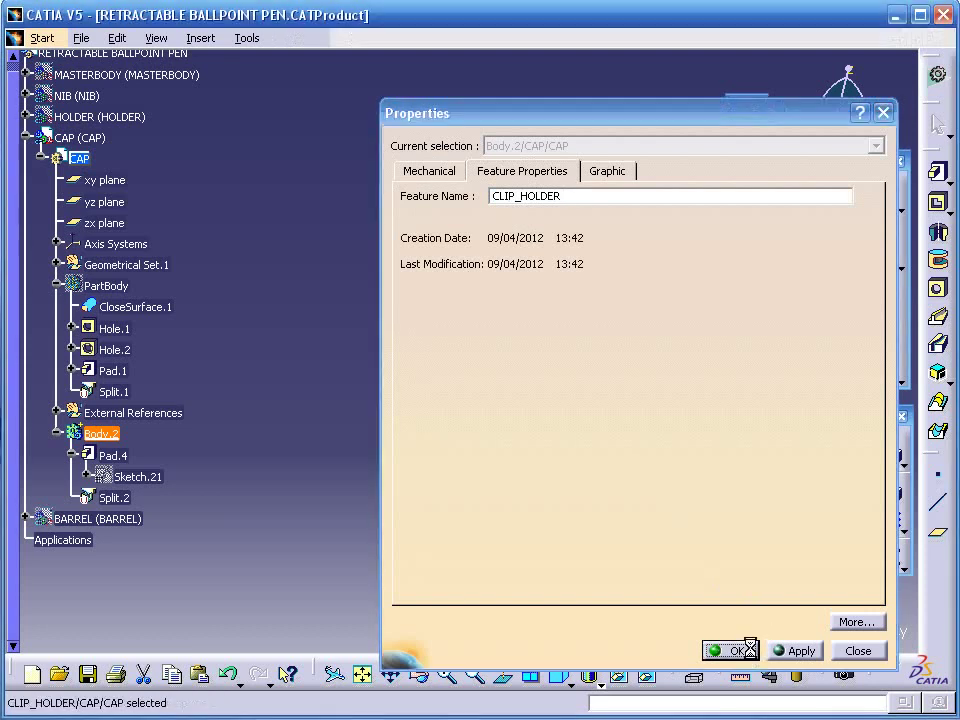
{"action": "right_click", "coordinate": [138, 433]}
{"action": "mouse_move", "coordinate": [185, 415]}
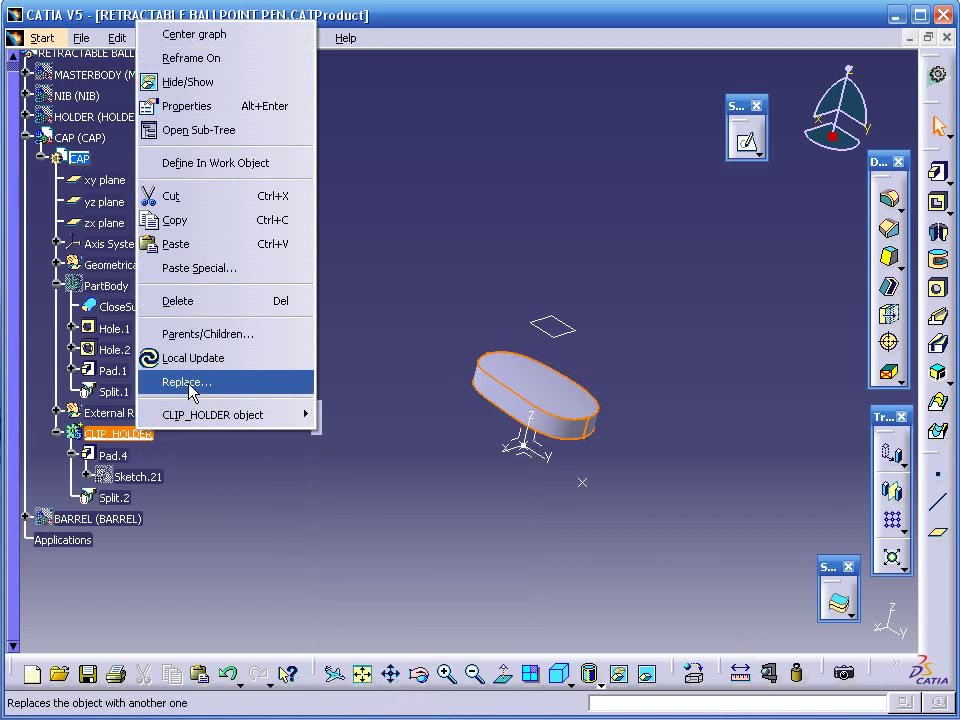
{"action": "mouse_move", "coordinate": [240, 422]}
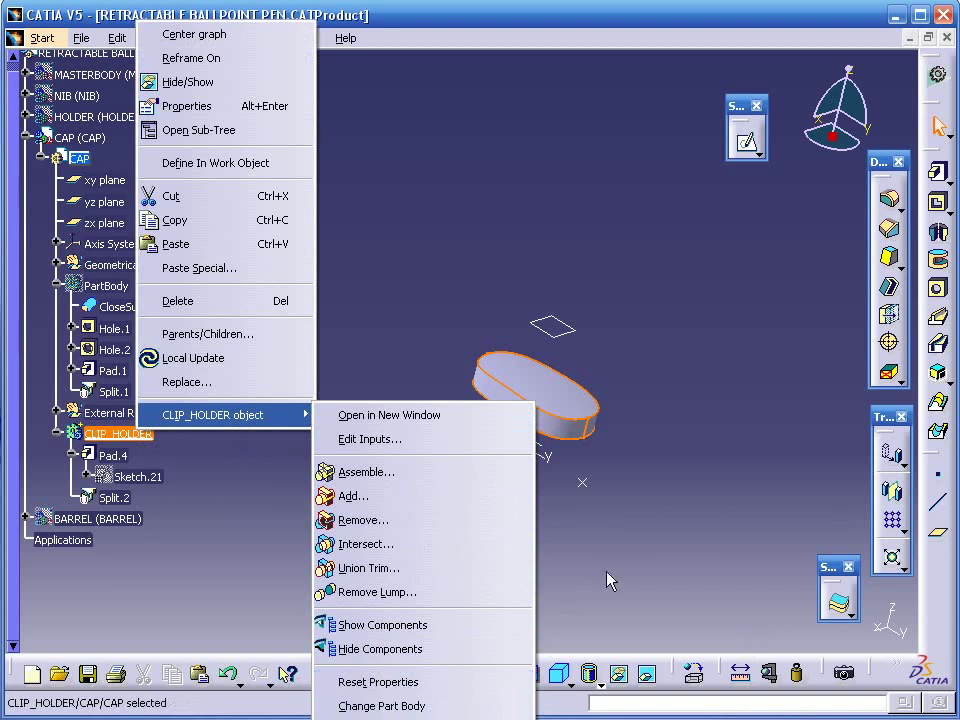
{"action": "left_click", "coordinate": [420, 517]}
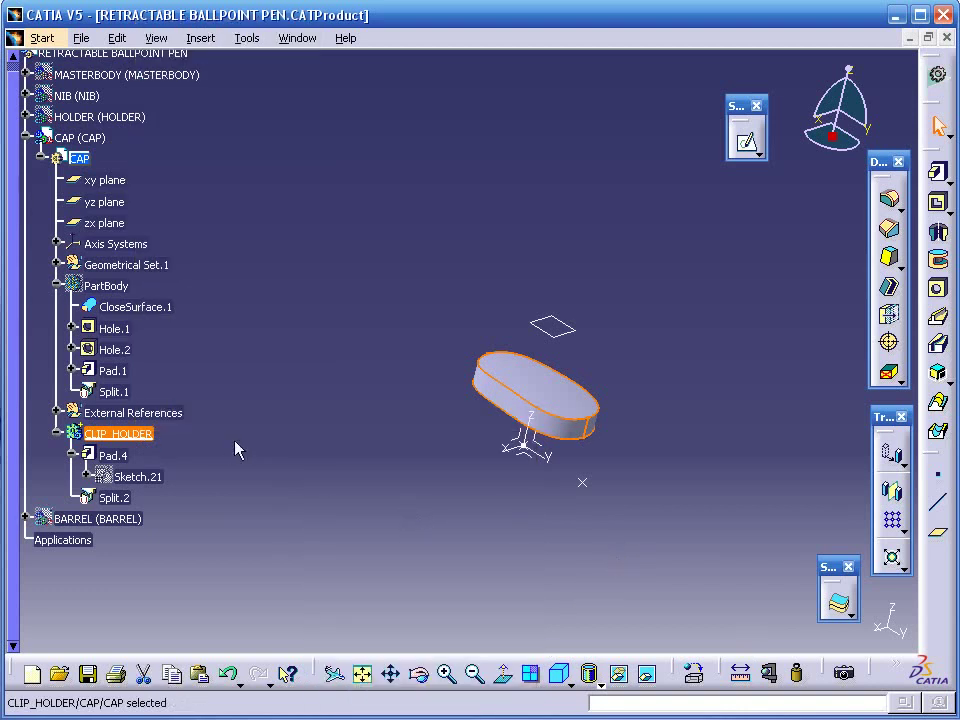
{"action": "left_click", "coordinate": [232, 392]}
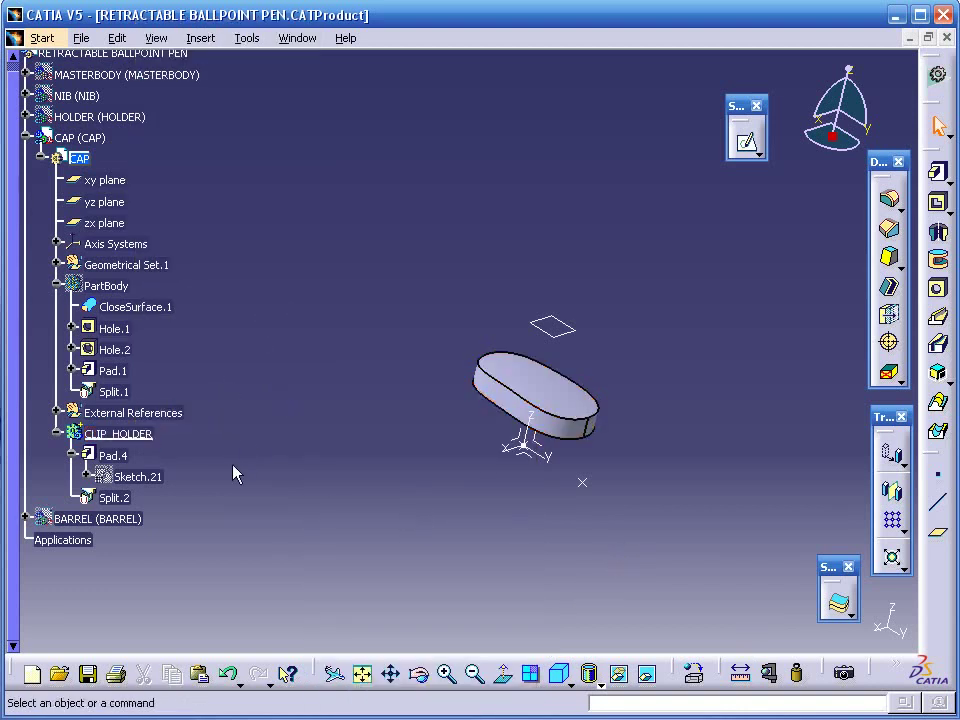
{"action": "right_click", "coordinate": [172, 413]}
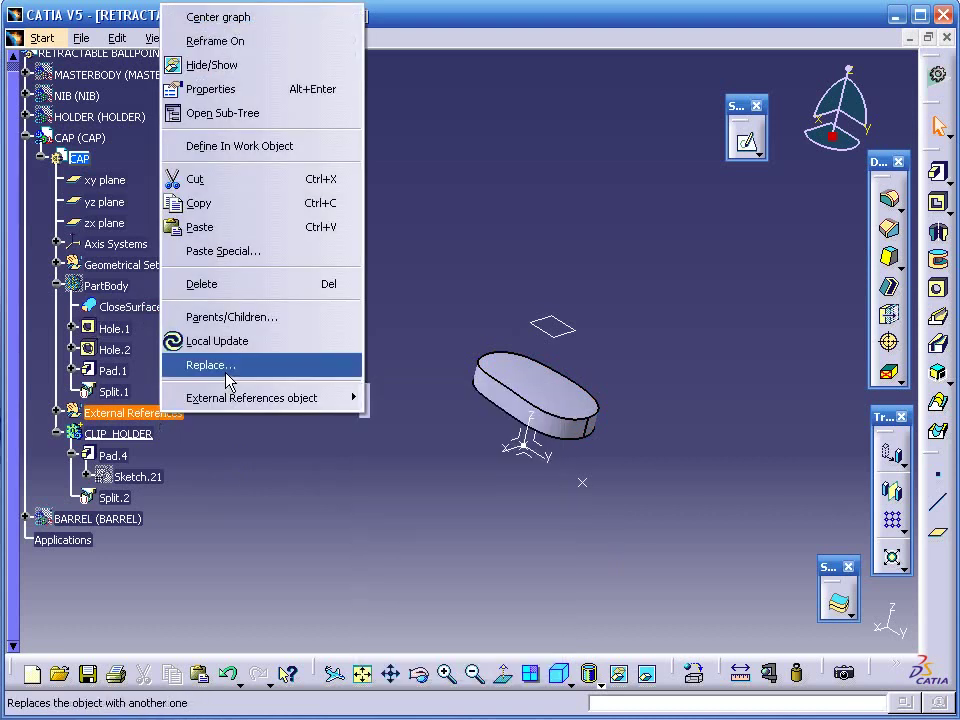
{"action": "mouse_move", "coordinate": [240, 400]}
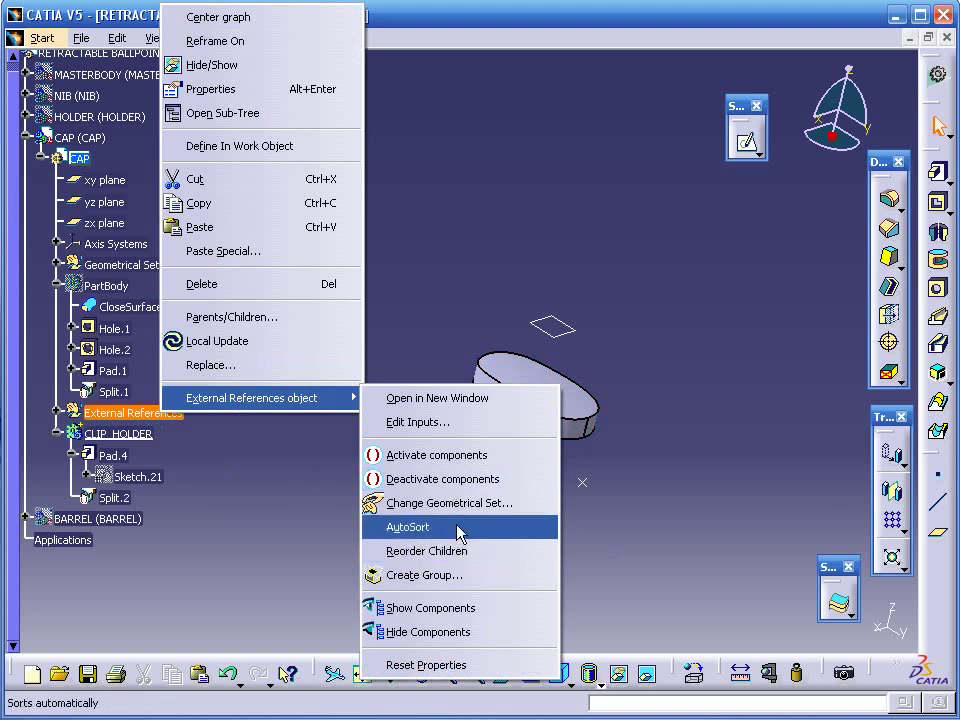
{"action": "left_click", "coordinate": [468, 551]}
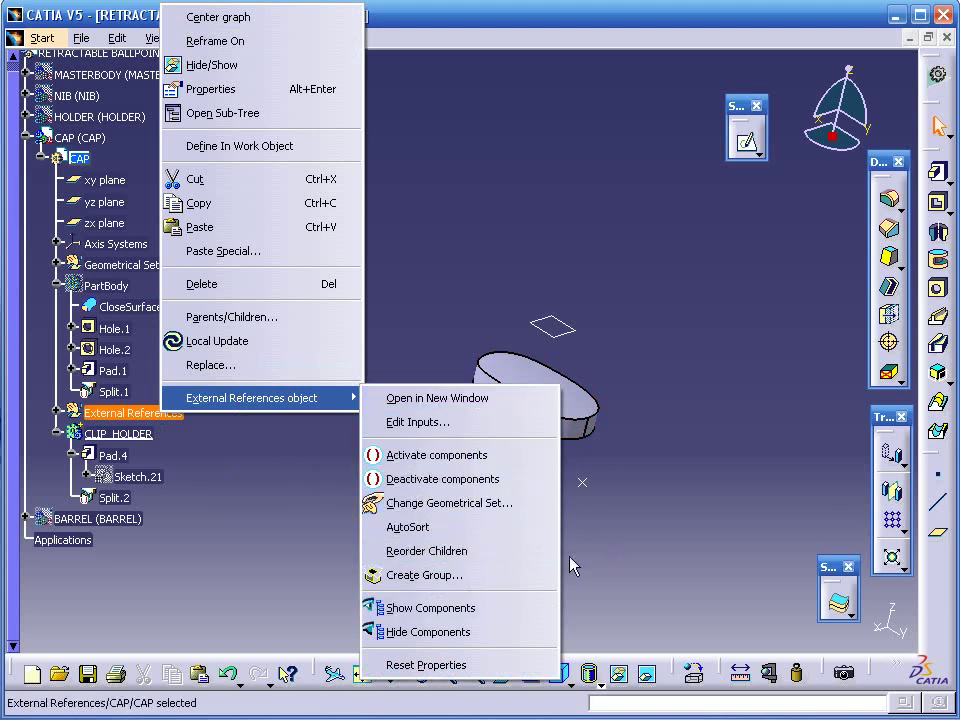
Collapse the CLIP_HOLDER body in the tree and show the hidden PartBody again
{"action": "left_click", "coordinate": [57, 429]}
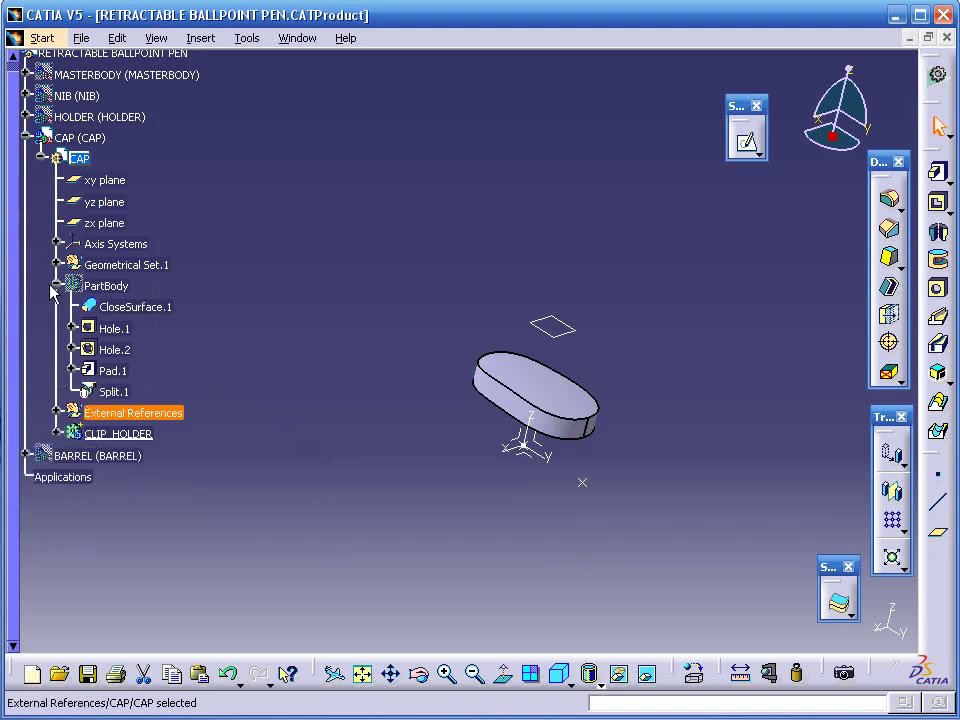
{"action": "right_click", "coordinate": [115, 286]}
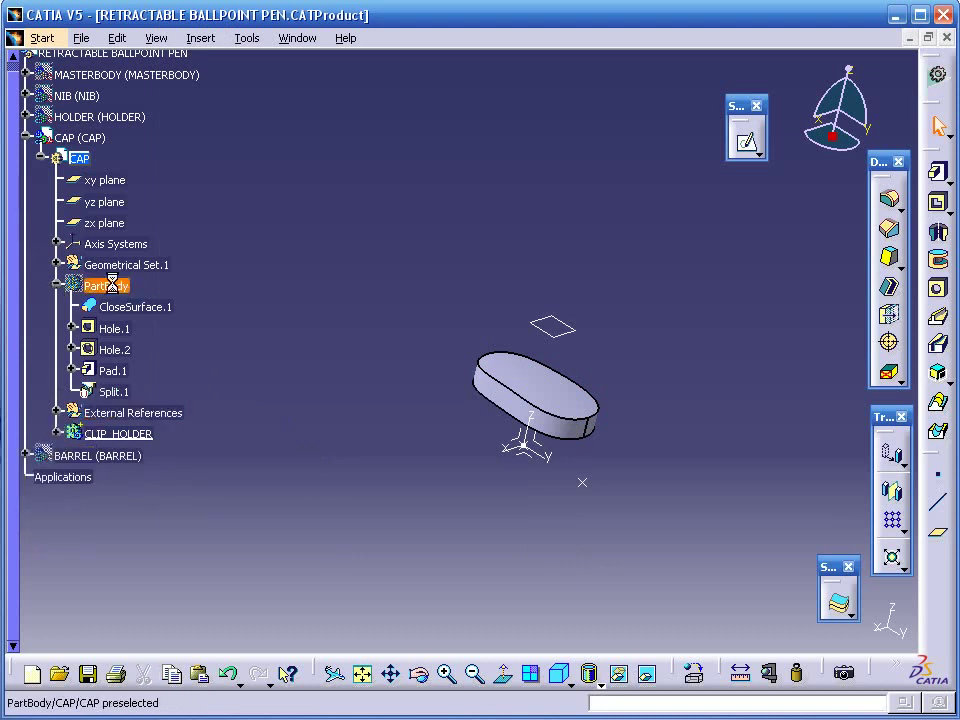
{"action": "left_click", "coordinate": [185, 347]}
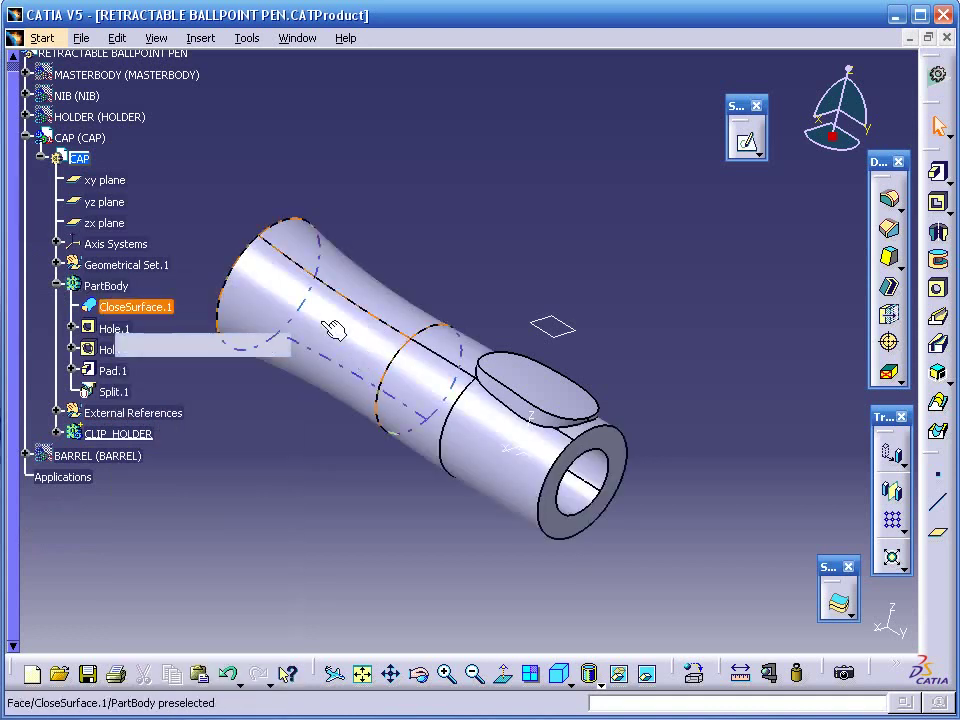
{"action": "middle_click_drag", "start_coordinate": [418, 290], "coordinate": [377, 347]}
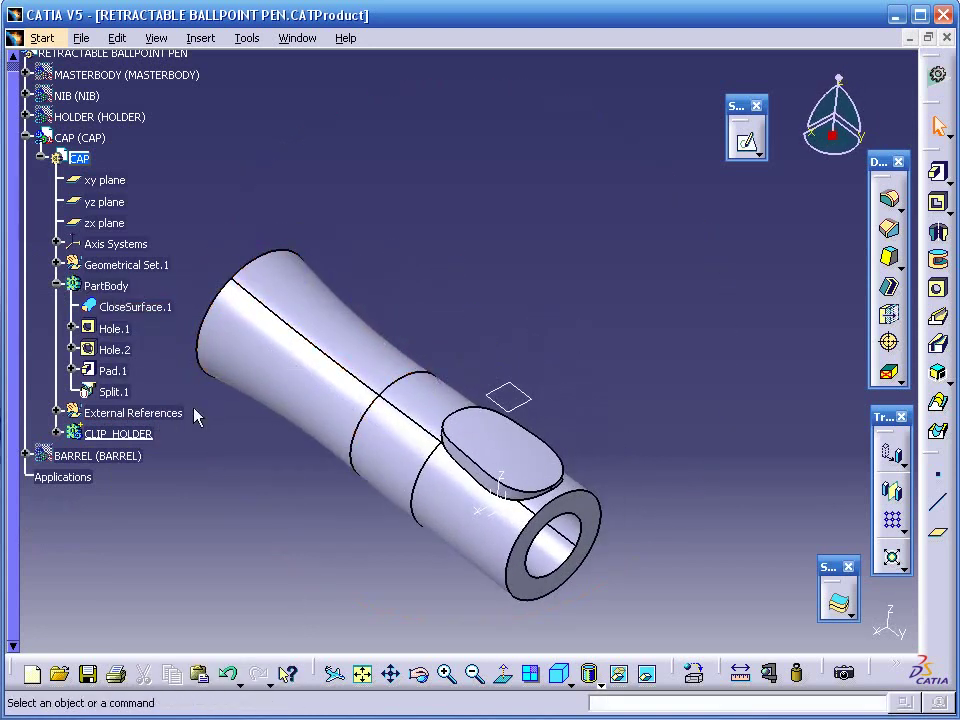
Hide the CLIP_HOLDER body and delete Pad.1 from PartBody, keeping its sketch
{"action": "right_click", "coordinate": [146, 436]}
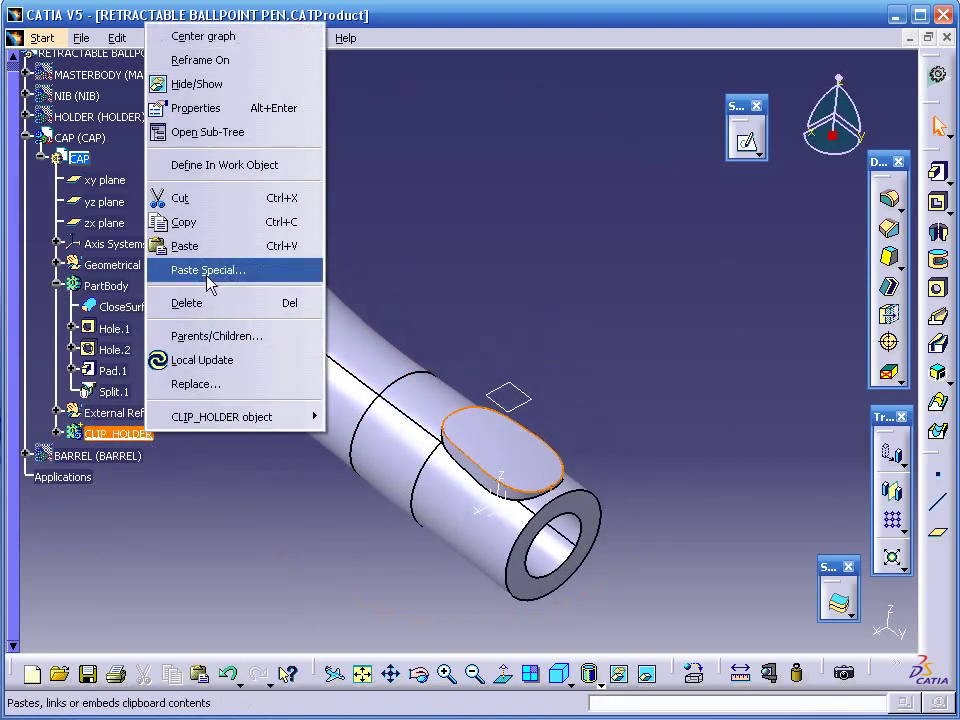
{"action": "left_click", "coordinate": [200, 86]}
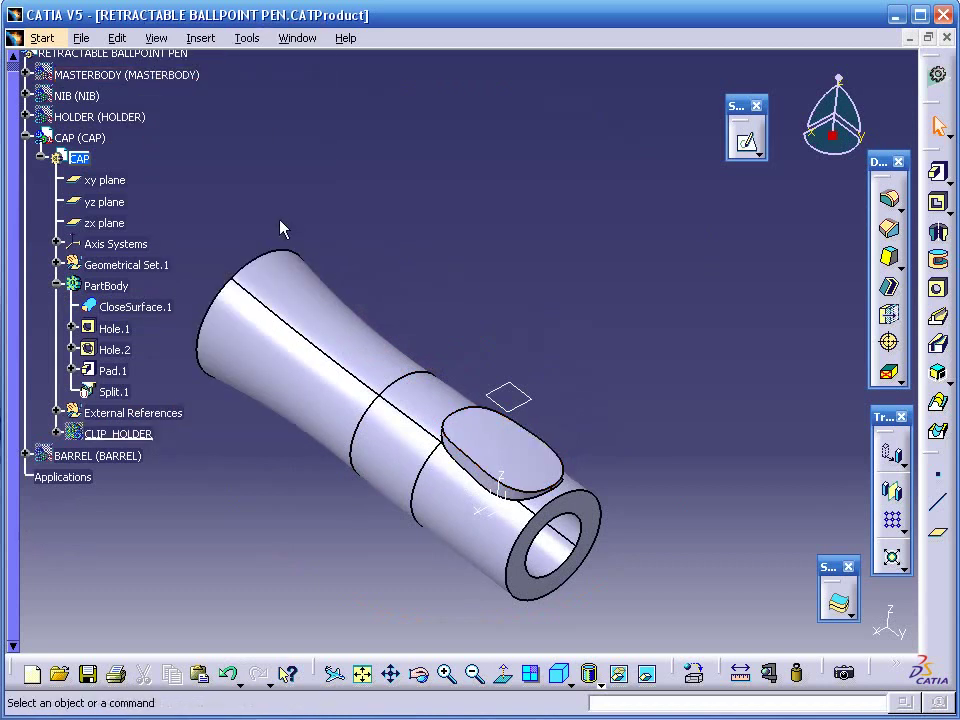
{"action": "right_click", "coordinate": [116, 370]}
{"action": "left_click", "coordinate": [171, 635]}
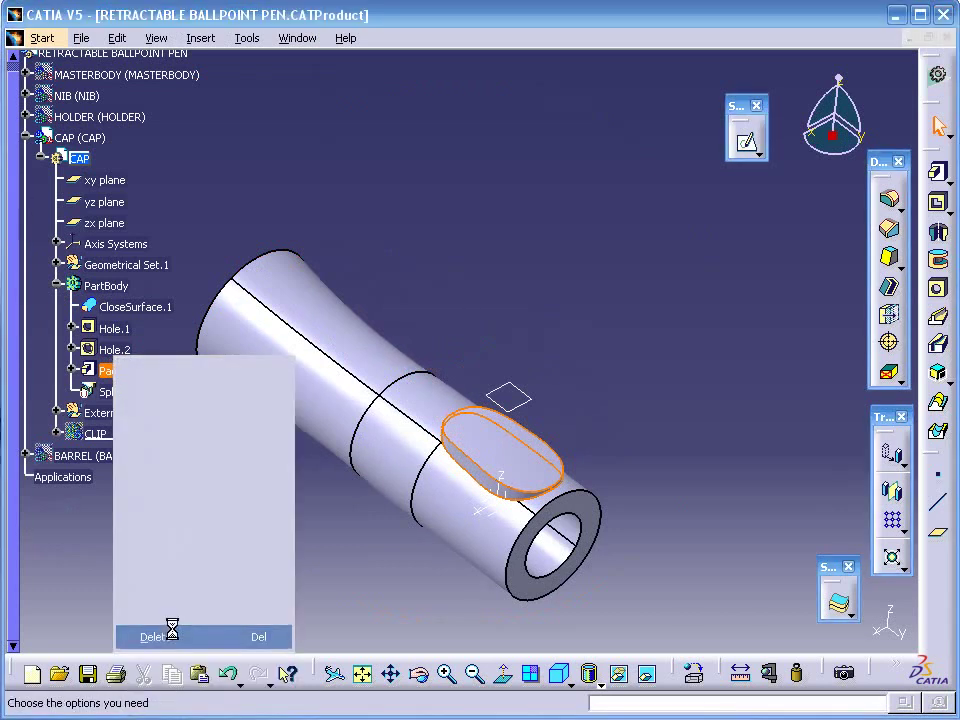
{"action": "left_click", "coordinate": [796, 623]}
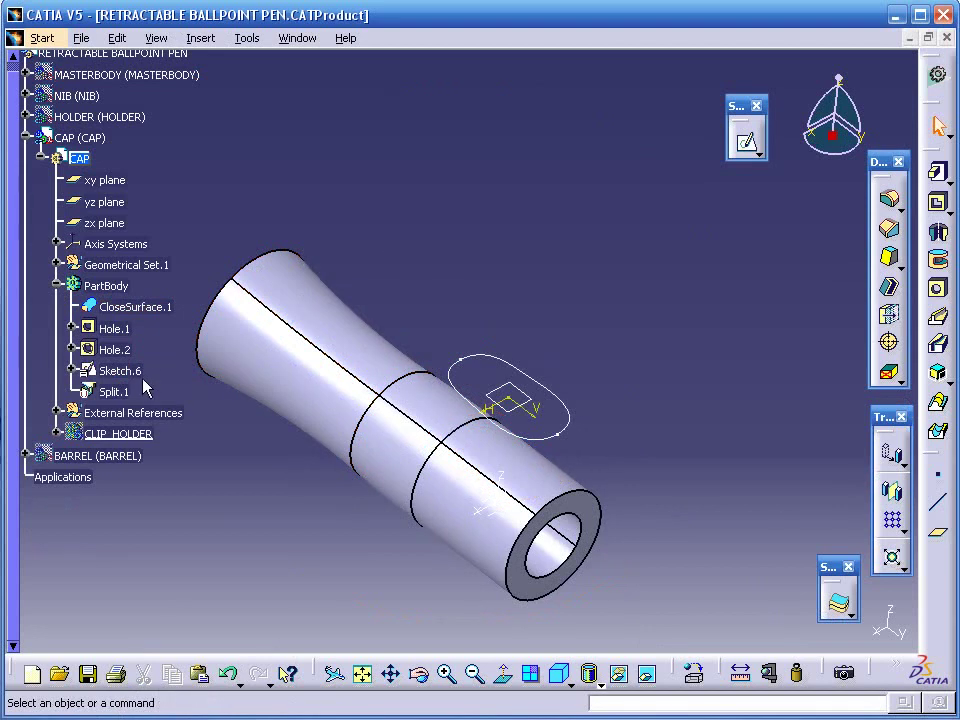
Expand CLIP_HOLDER down to Pad.4's sketch, then delete the leftover Sketch.6 from PartBody and collapse PartBody
{"action": "left_click", "coordinate": [56, 434]}
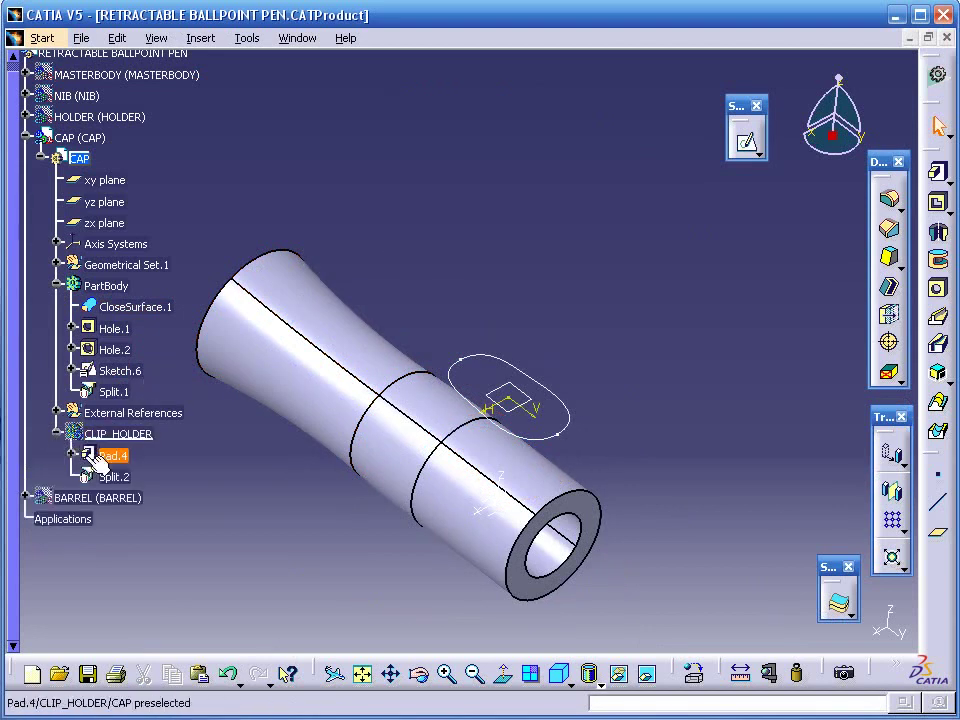
{"action": "left_click", "coordinate": [72, 456]}
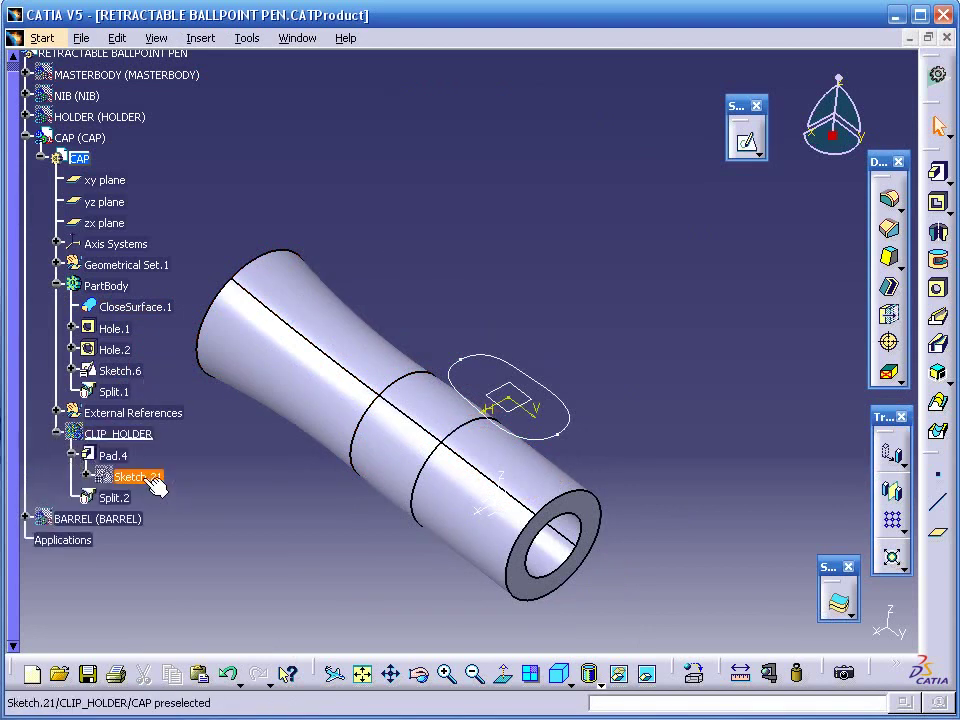
{"action": "left_click", "coordinate": [137, 372]}
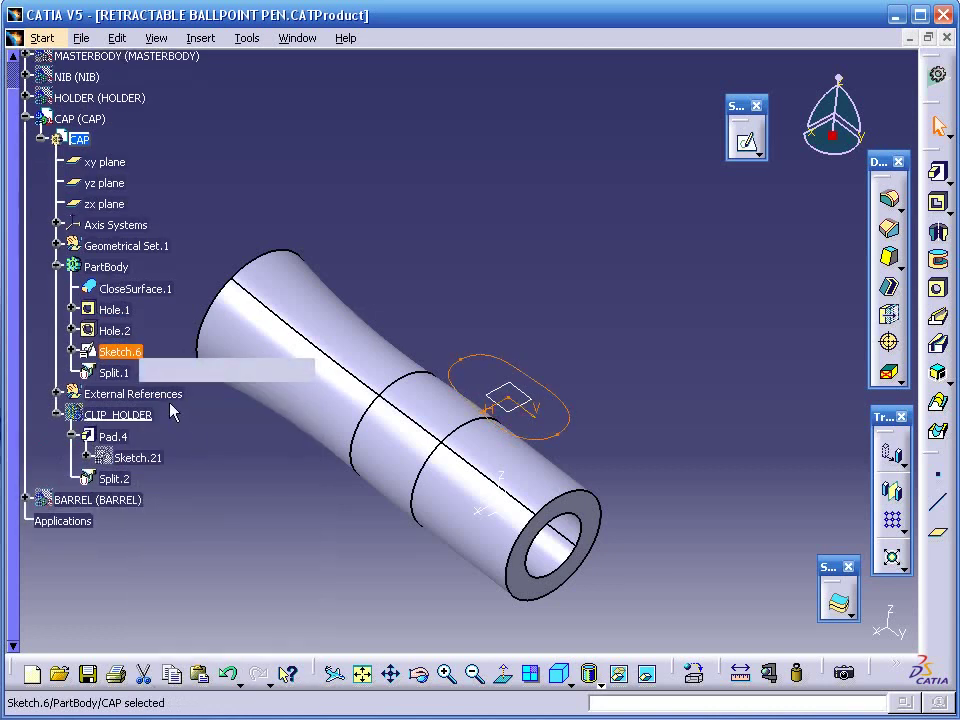
{"action": "right_click", "coordinate": [126, 350]}
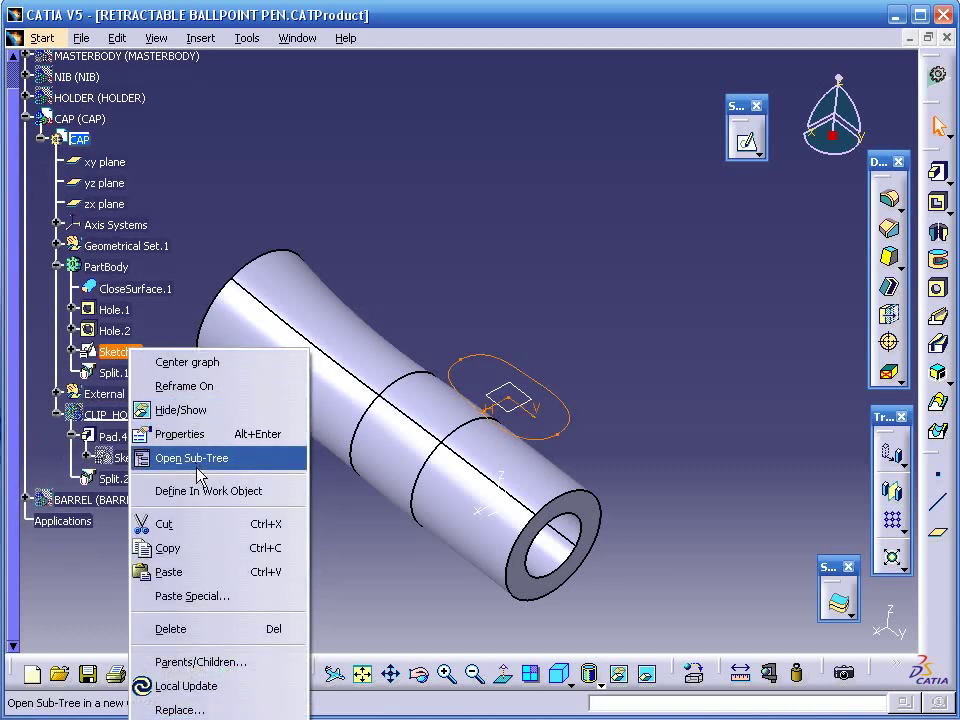
{"action": "left_click", "coordinate": [205, 629]}
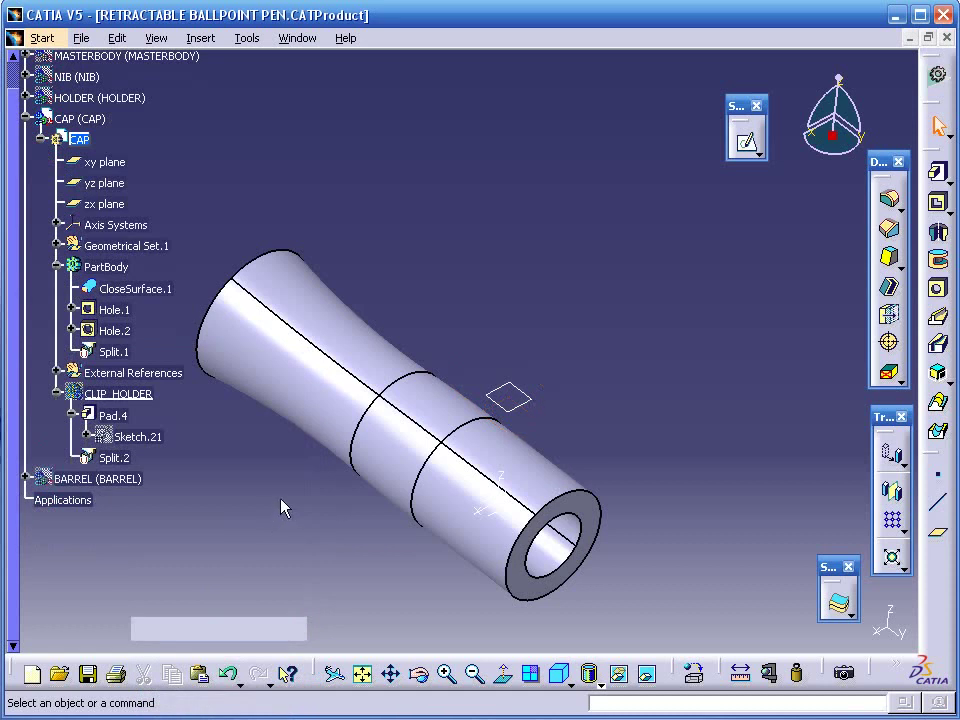
{"action": "left_click", "coordinate": [57, 267]}
{"action": "middle_click_drag", "start_coordinate": [380, 232], "coordinate": [392, 186]}
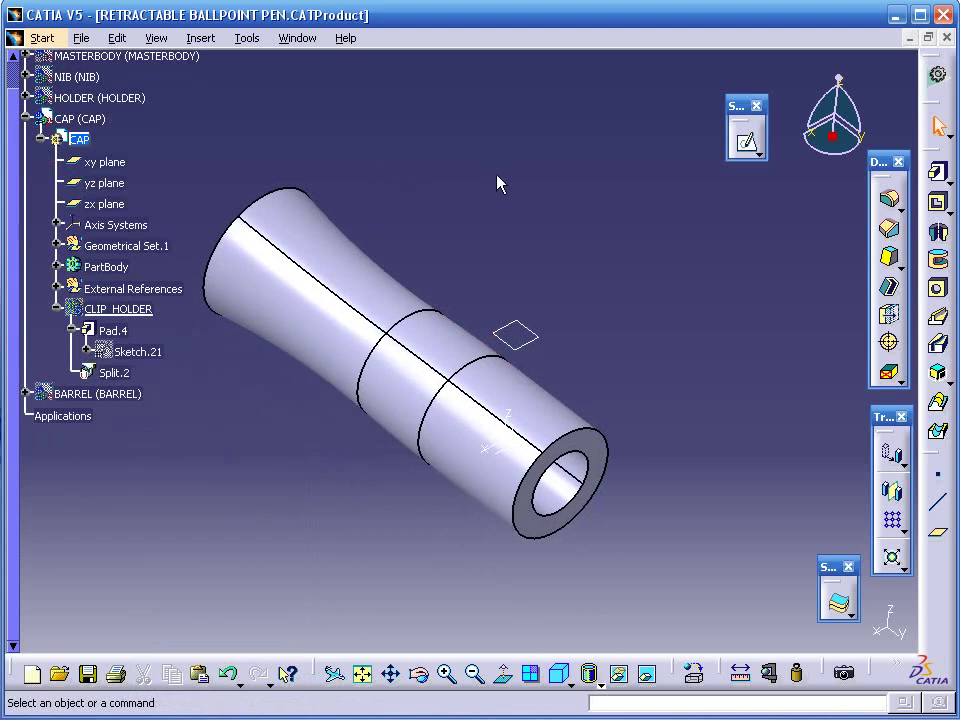
Delete Split.2 from the CLIP_HOLDER body and define Pad.4 as the in-work object
{"action": "left_click", "coordinate": [761, 157]}
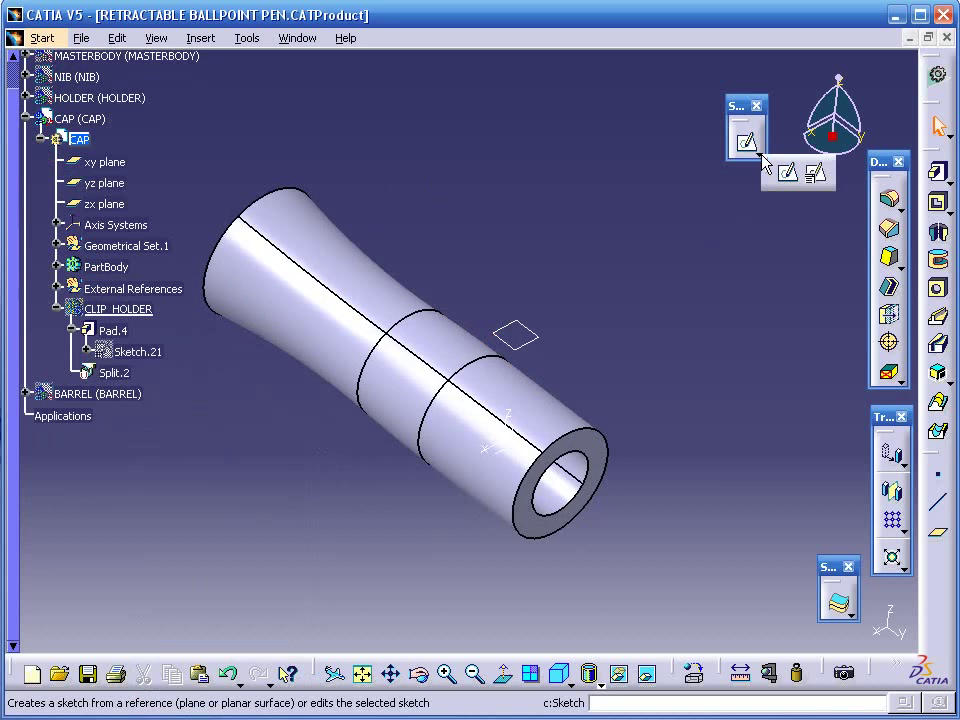
{"action": "right_click", "coordinate": [118, 332]}
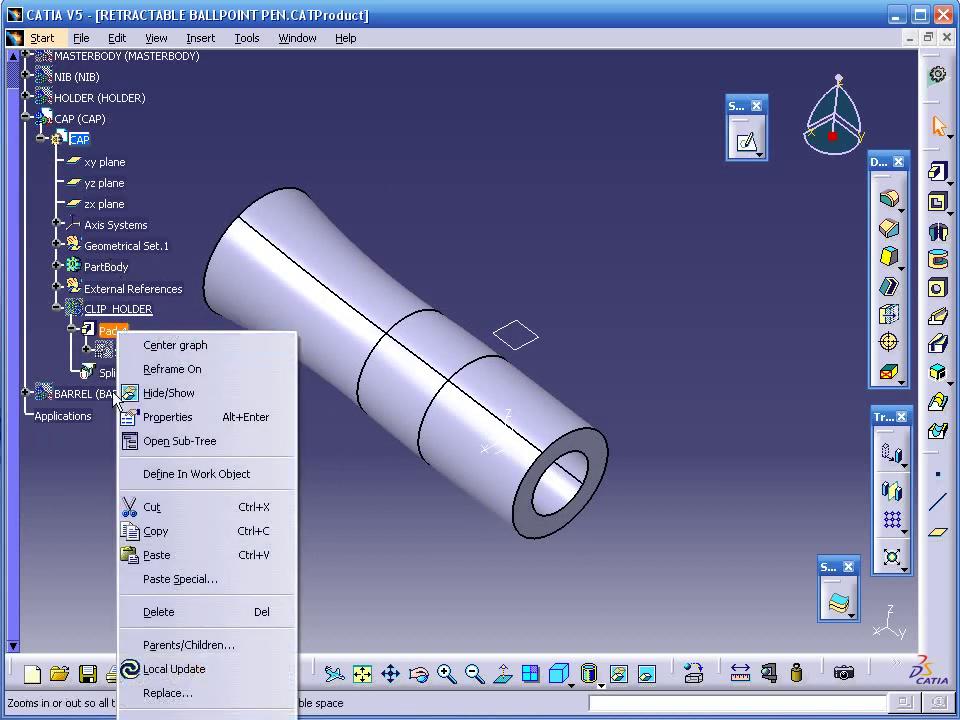
{"action": "left_click", "coordinate": [124, 377]}
{"action": "right_click", "coordinate": [124, 375]}
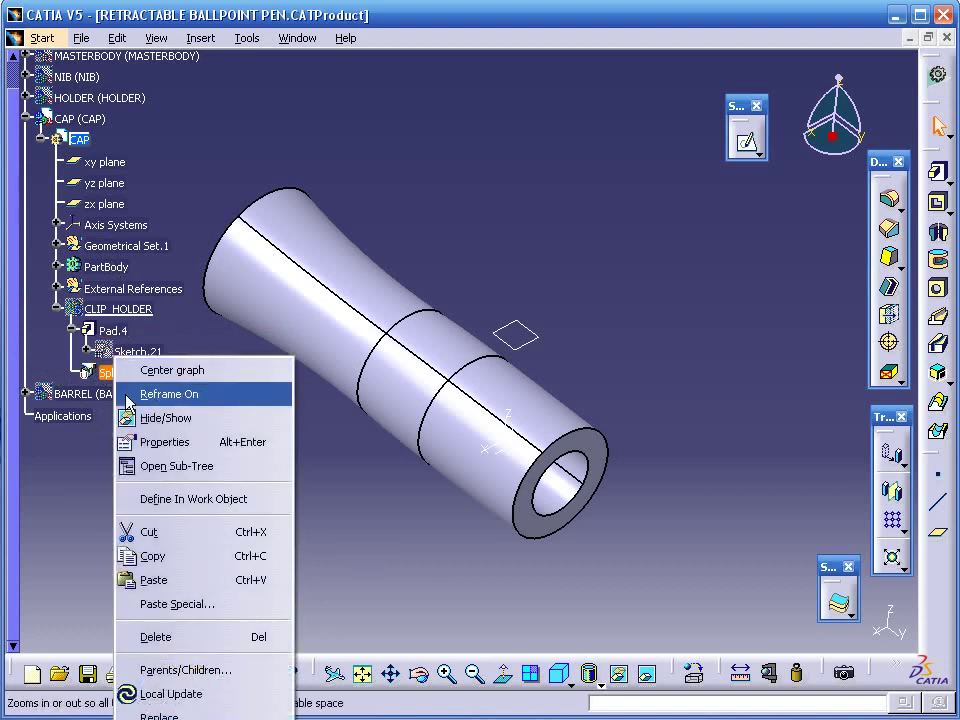
{"action": "left_click", "coordinate": [186, 636]}
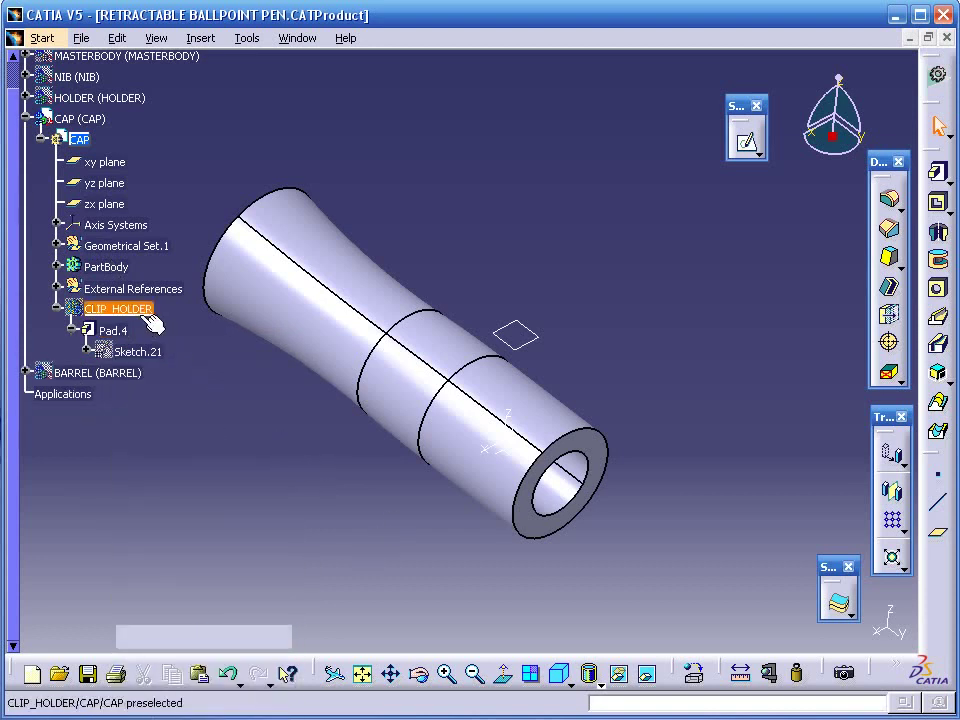
{"action": "right_click", "coordinate": [122, 333]}
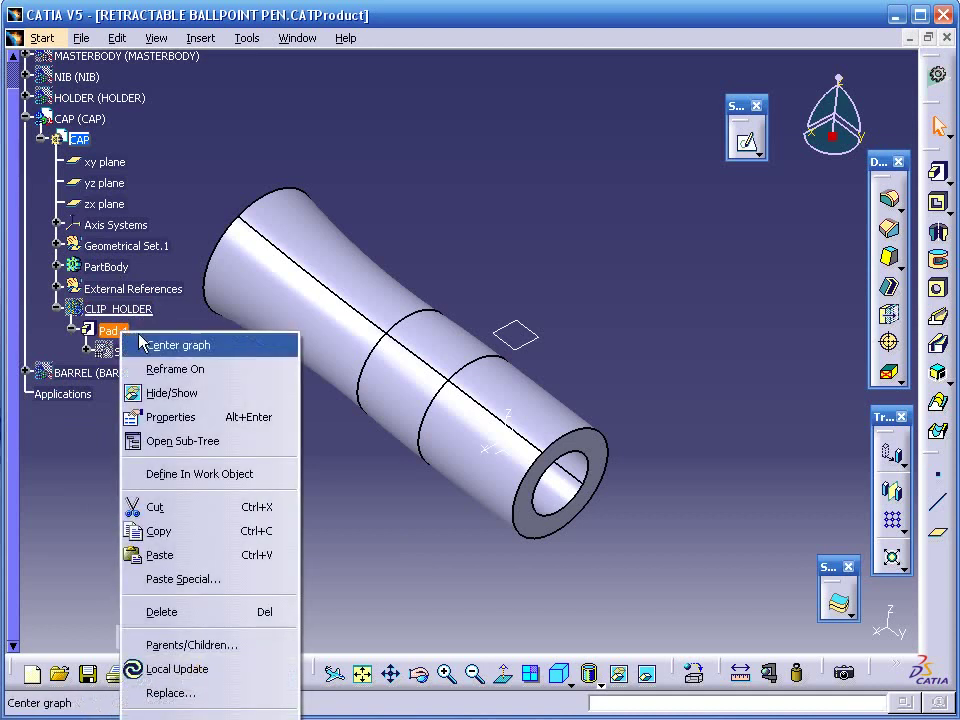
{"action": "left_click", "coordinate": [213, 488]}
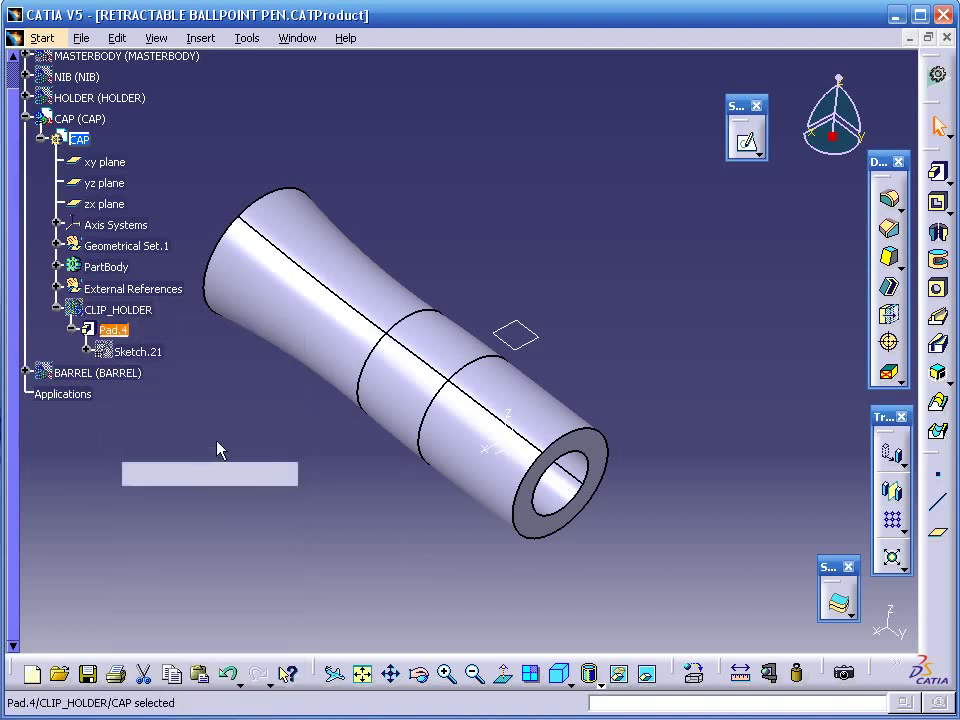
{"action": "left_click", "coordinate": [759, 155]}
{"action": "left_click", "coordinate": [816, 171]}
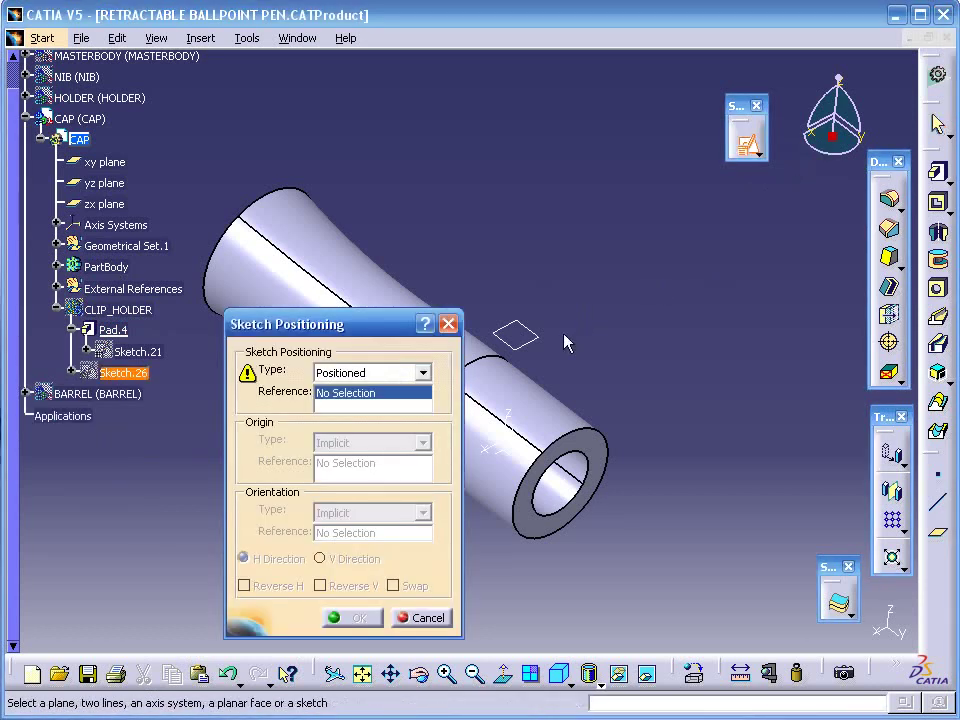
{"action": "left_click", "coordinate": [424, 618]}
Show the CLIP_HOLDER body and create a positioned sketch on Plane.2, with Point.2 as its projection-point origin
{"action": "right_click", "coordinate": [140, 316]}
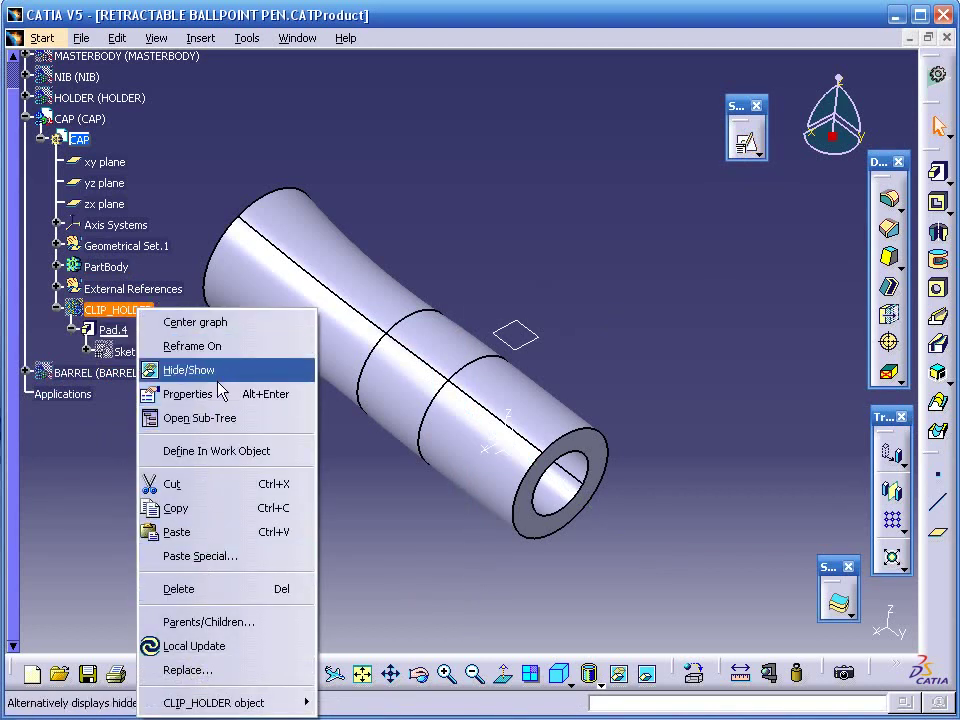
{"action": "left_click", "coordinate": [250, 375]}
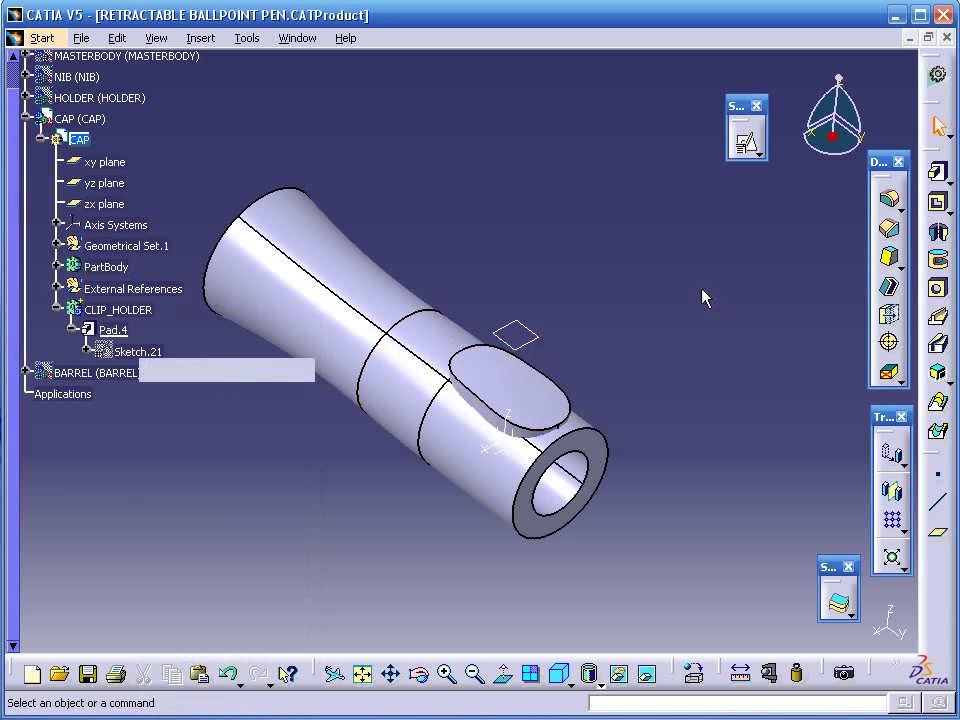
{"action": "left_click", "coordinate": [748, 145]}
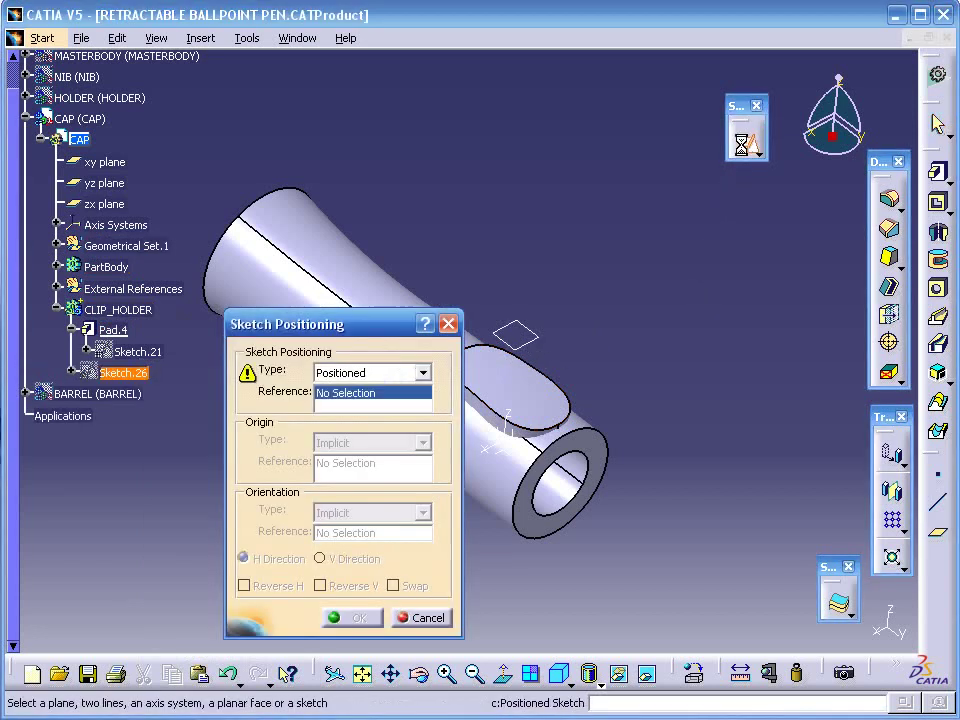
{"action": "left_click", "coordinate": [537, 334]}
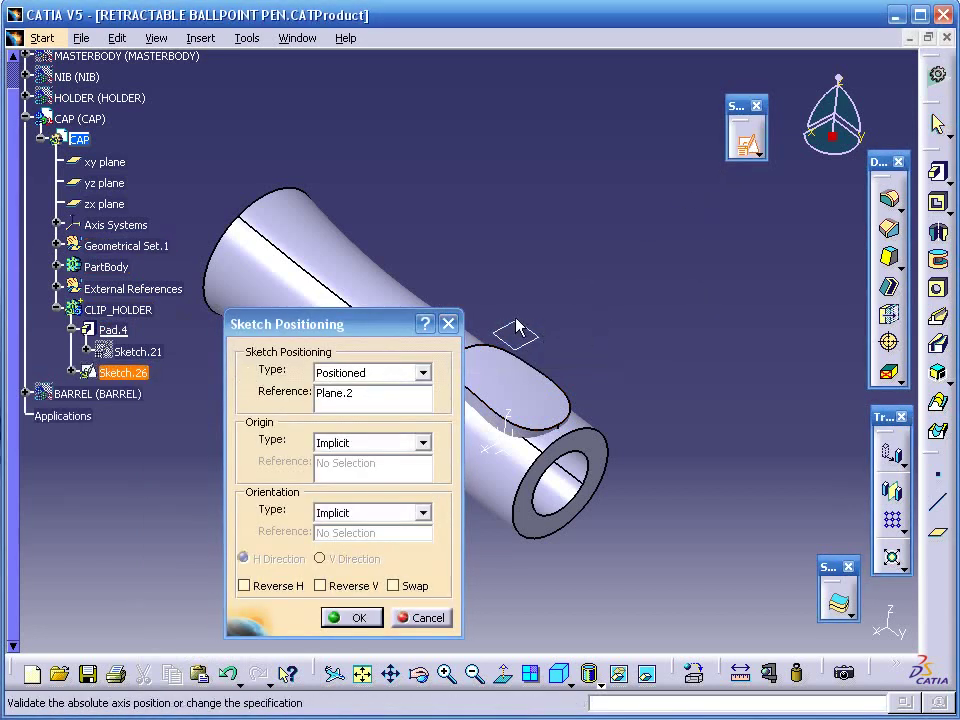
{"action": "left_click", "coordinate": [345, 445]}
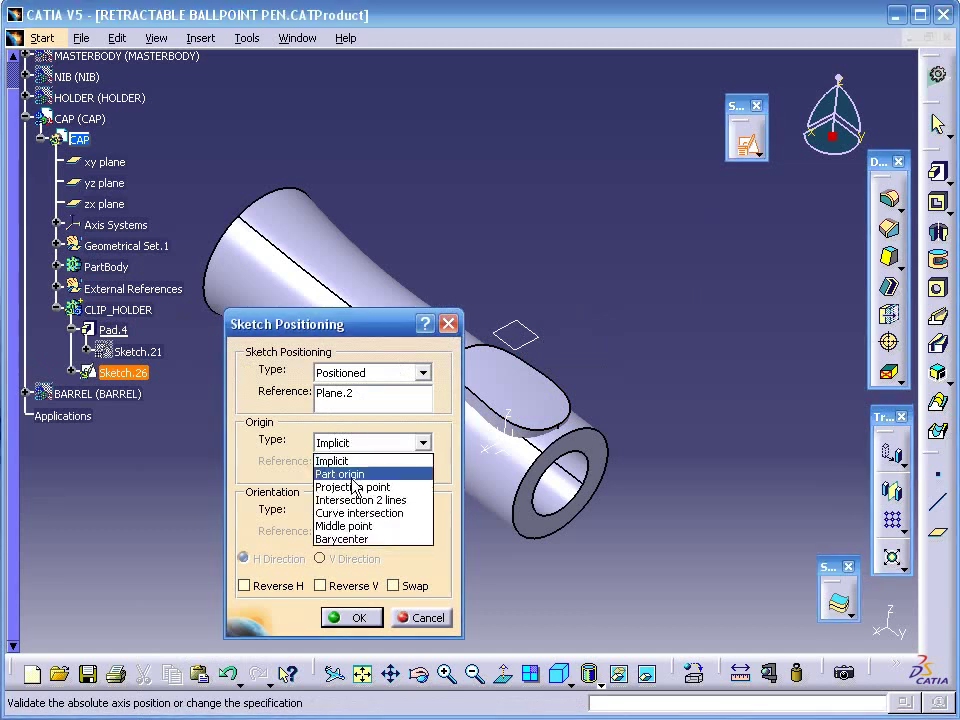
{"action": "left_click", "coordinate": [355, 487]}
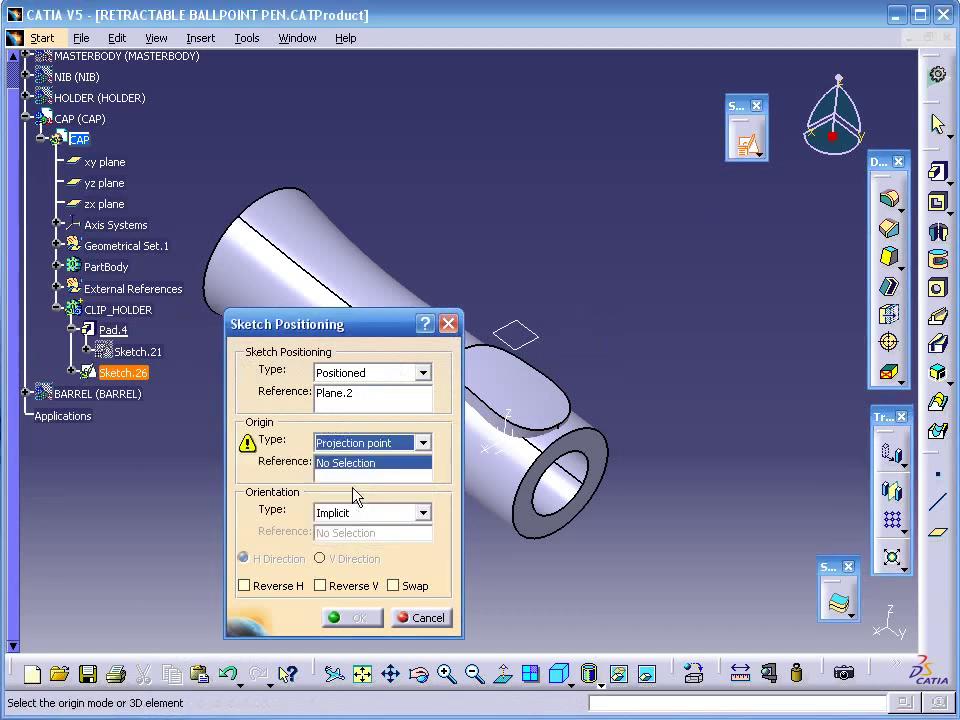
{"action": "left_click", "coordinate": [514, 444]}
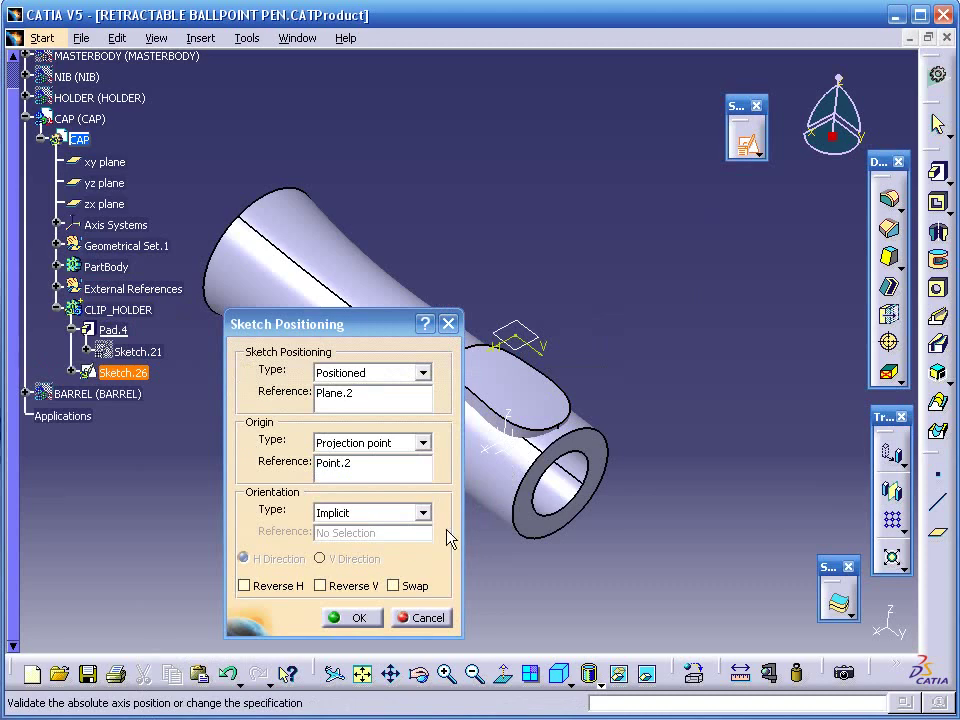
{"action": "left_click", "coordinate": [358, 617]}
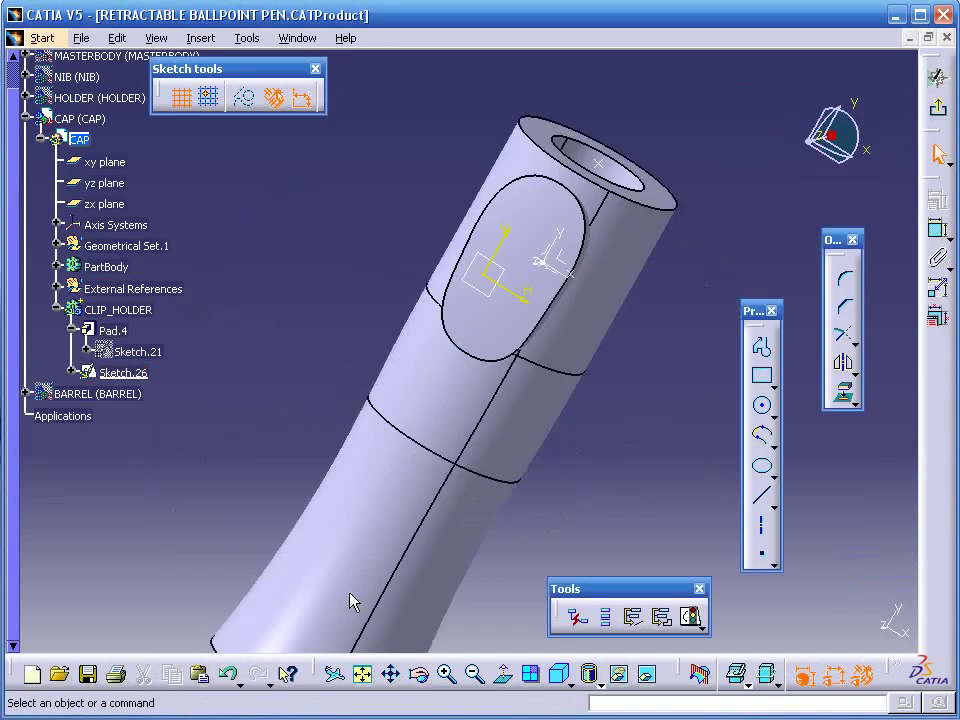
Project the outline of Pad.4's top face into the sketch with Project 3D Elements
{"action": "left_click", "coordinate": [521, 279]}
{"action": "mouse_move", "coordinate": [523, 279]}
{"action": "middle_mouse_down"}
{"action": "mouse_move", "coordinate": [519, 206]}
{"action": "mouse_move", "coordinate": [651, 270]}
{"action": "middle_mouse_up"}
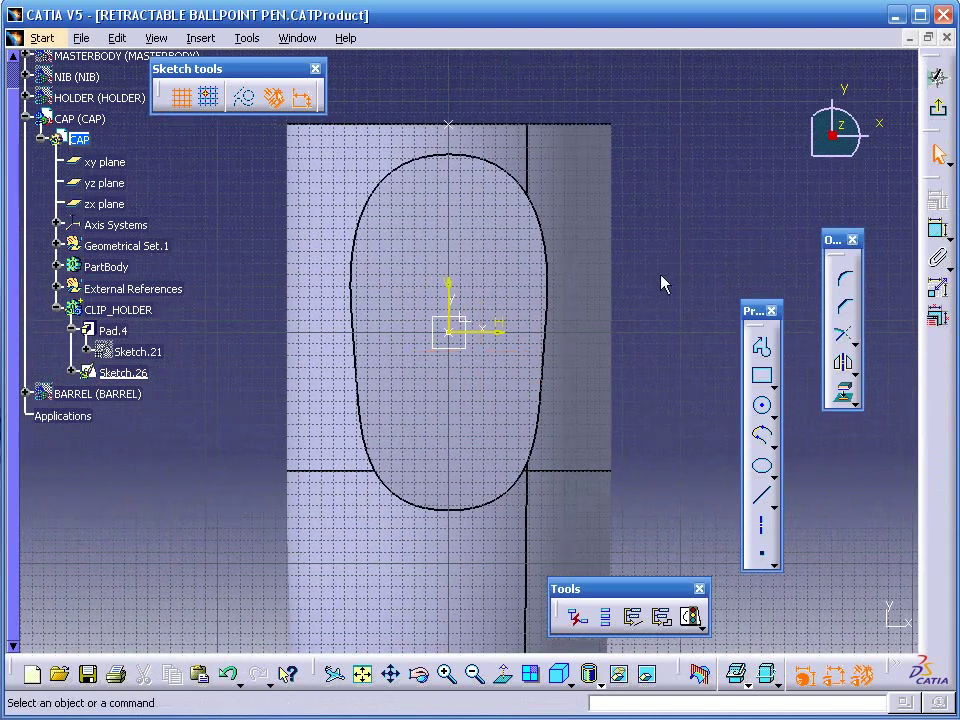
{"action": "left_click", "coordinate": [497, 238]}
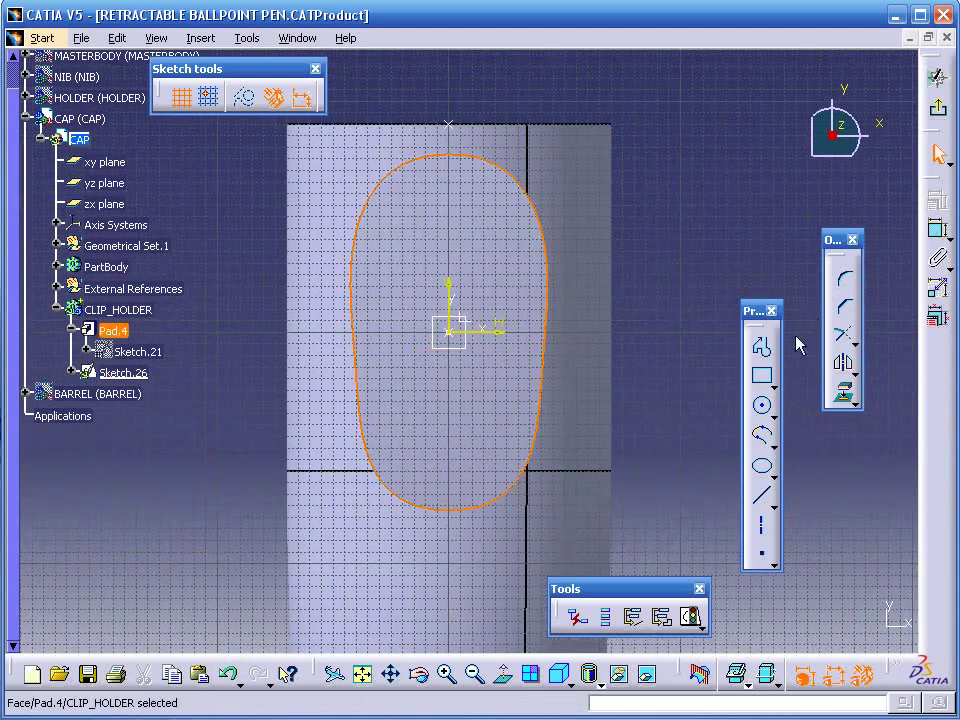
{"action": "left_click", "coordinate": [845, 397]}
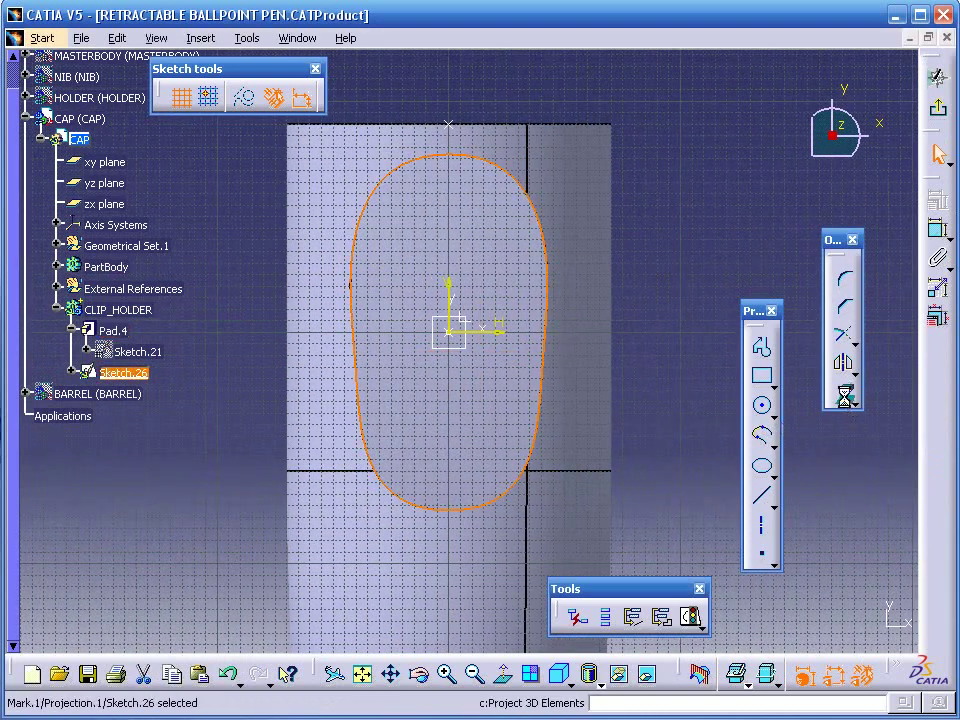
{"action": "left_click", "coordinate": [698, 222]}
Sketch a horizontal line about 5.8 mm long across the upper end of the projected outline, with both endpoints on the curve
{"action": "middle_click_drag", "start_coordinate": [696, 219], "coordinate": [679, 296]}
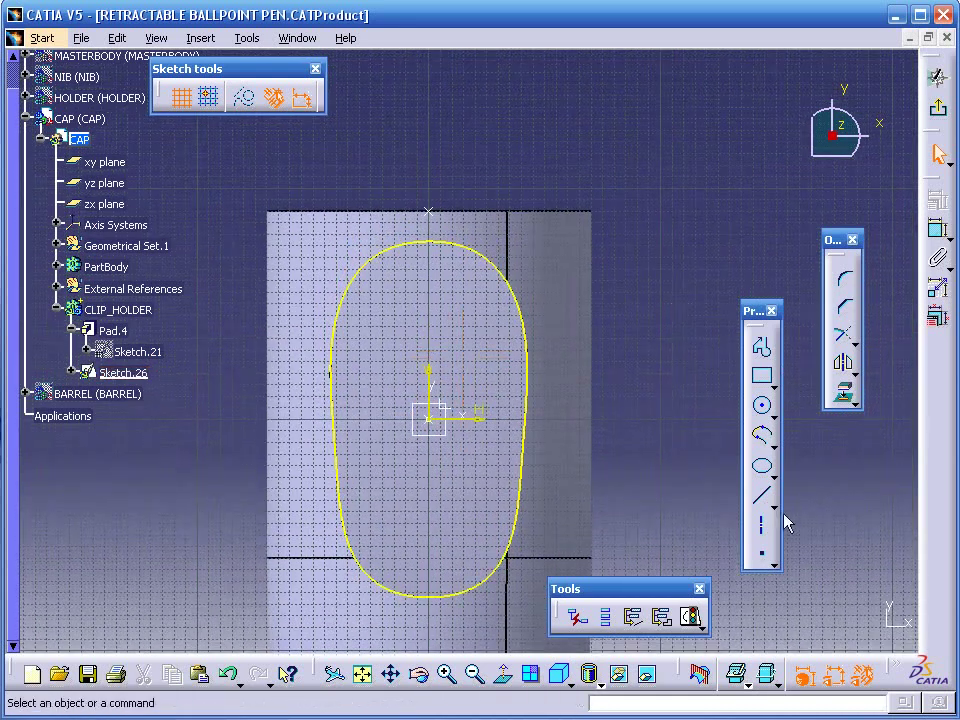
{"action": "left_click", "coordinate": [763, 495]}
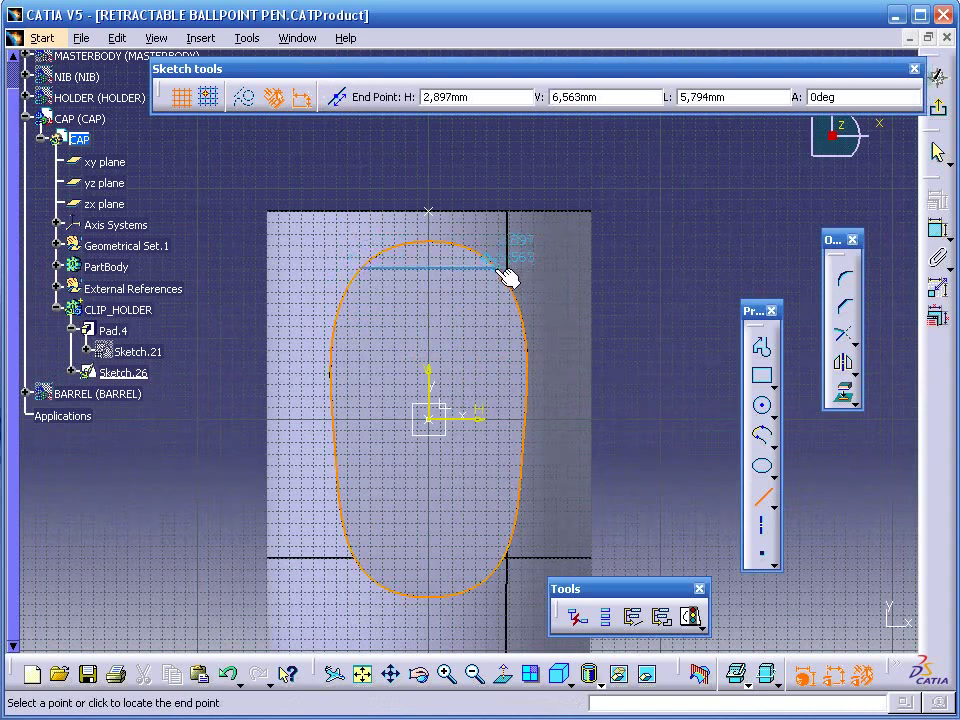
{"action": "left_click", "coordinate": [503, 262]}
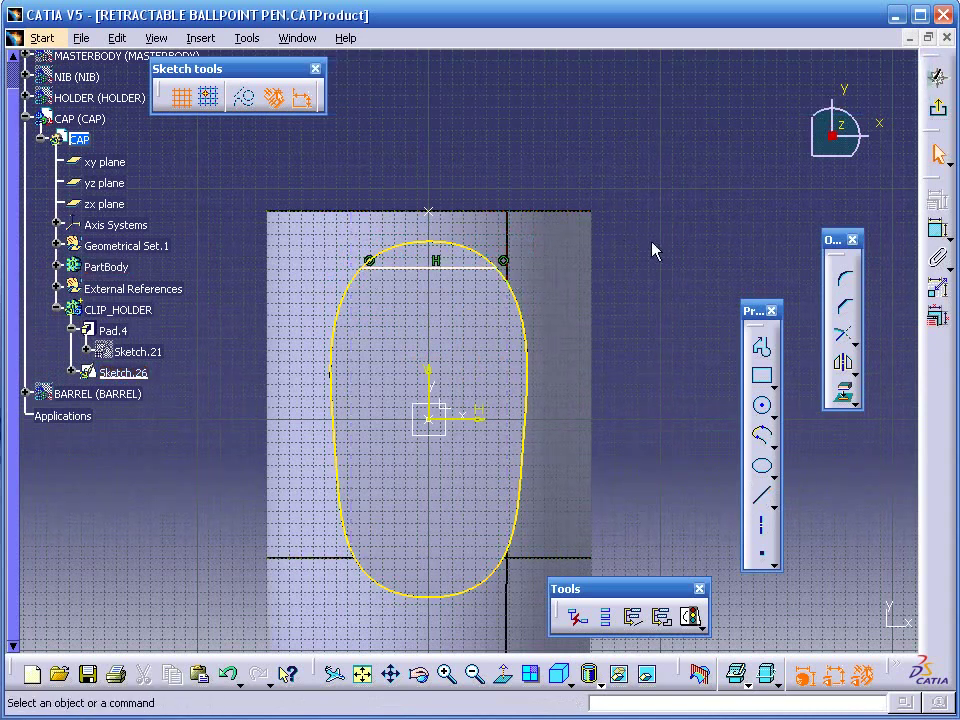
Expand Axis Systems in the CAP tree and hide Axis System.1
{"action": "middle_click_drag", "start_coordinate": [654, 246], "coordinate": [654, 235]}
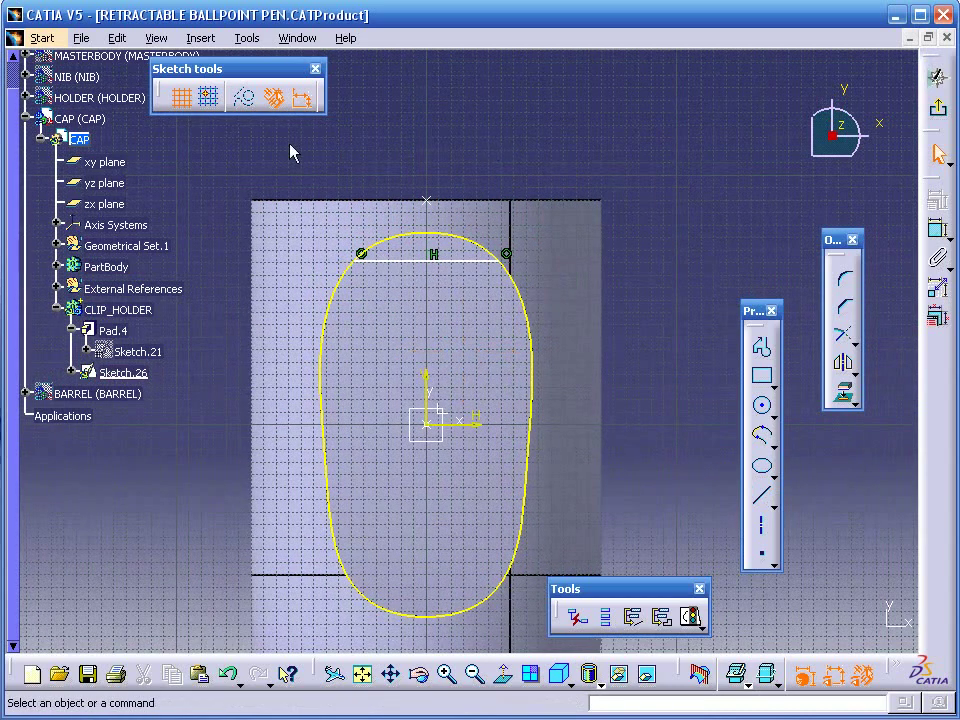
{"action": "left_click", "coordinate": [60, 224]}
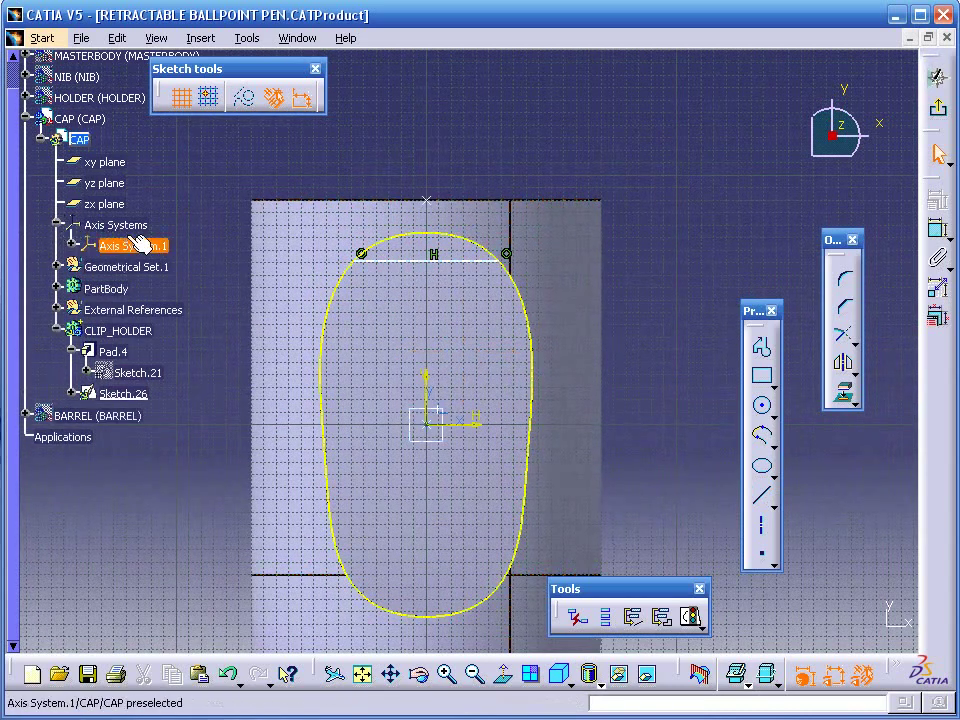
{"action": "right_click", "coordinate": [130, 246]}
{"action": "left_click", "coordinate": [195, 300]}
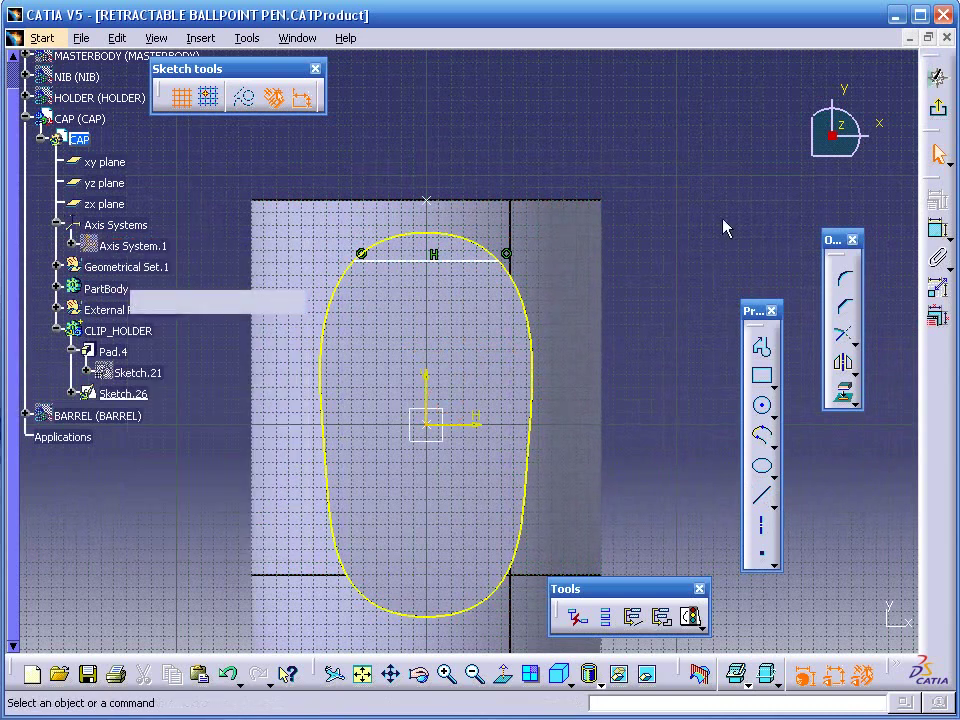
Constrain one endpoint of the upper horizontal line to lie 1.9 mm from the sketch's vertical axis
{"action": "left_click", "coordinate": [925, 236]}
{"action": "left_click", "coordinate": [435, 380]}
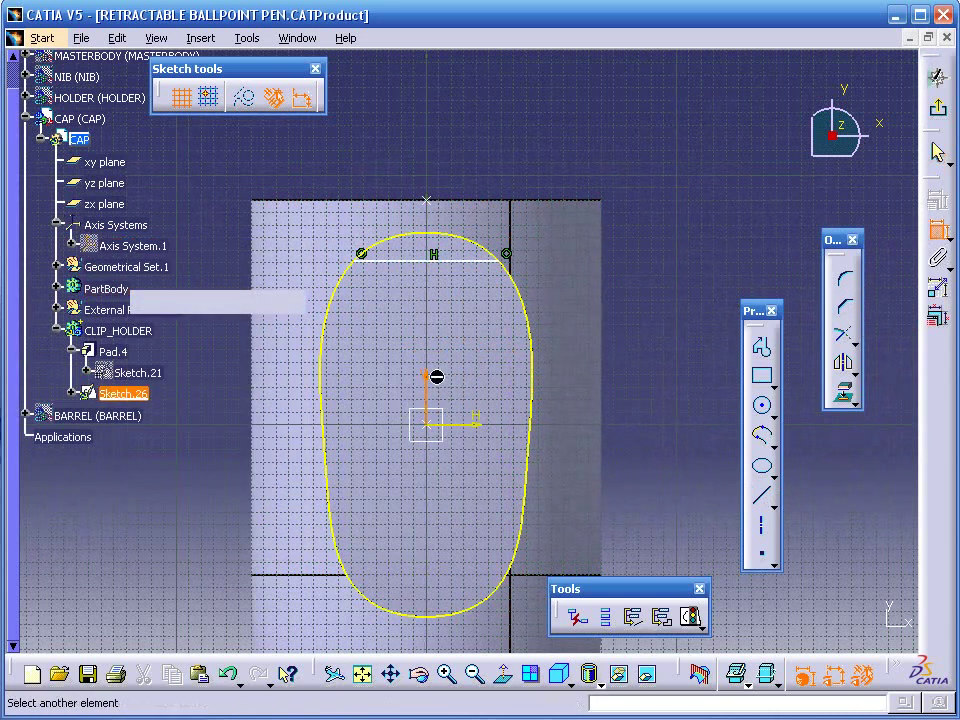
{"action": "left_click", "coordinate": [505, 256]}
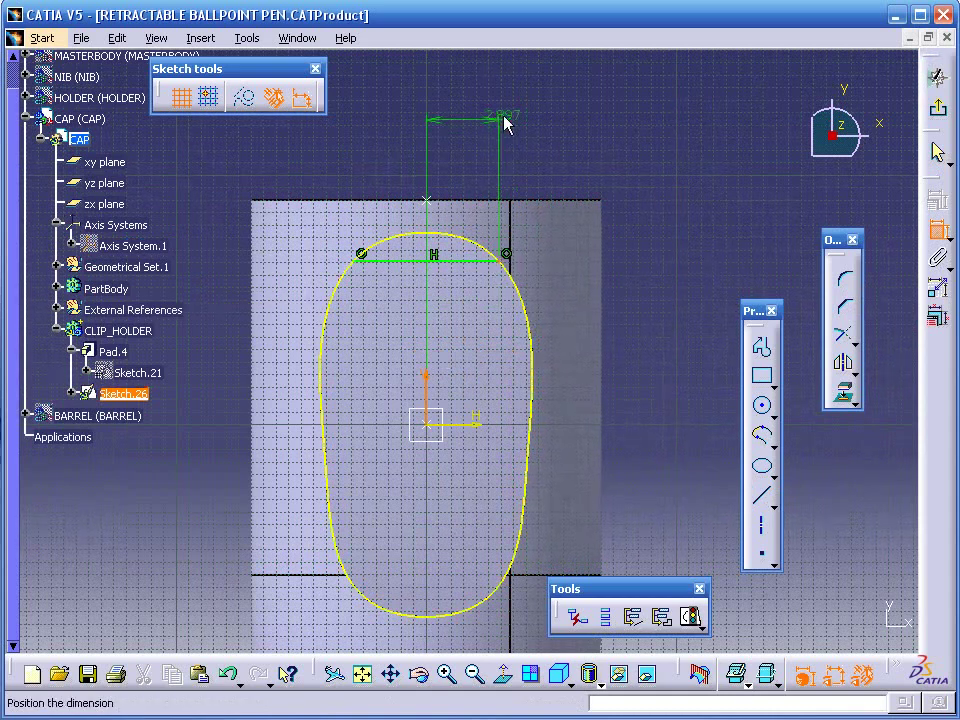
{"action": "left_click", "coordinate": [468, 103]}
{"action": "double_click", "coordinate": [470, 100]}
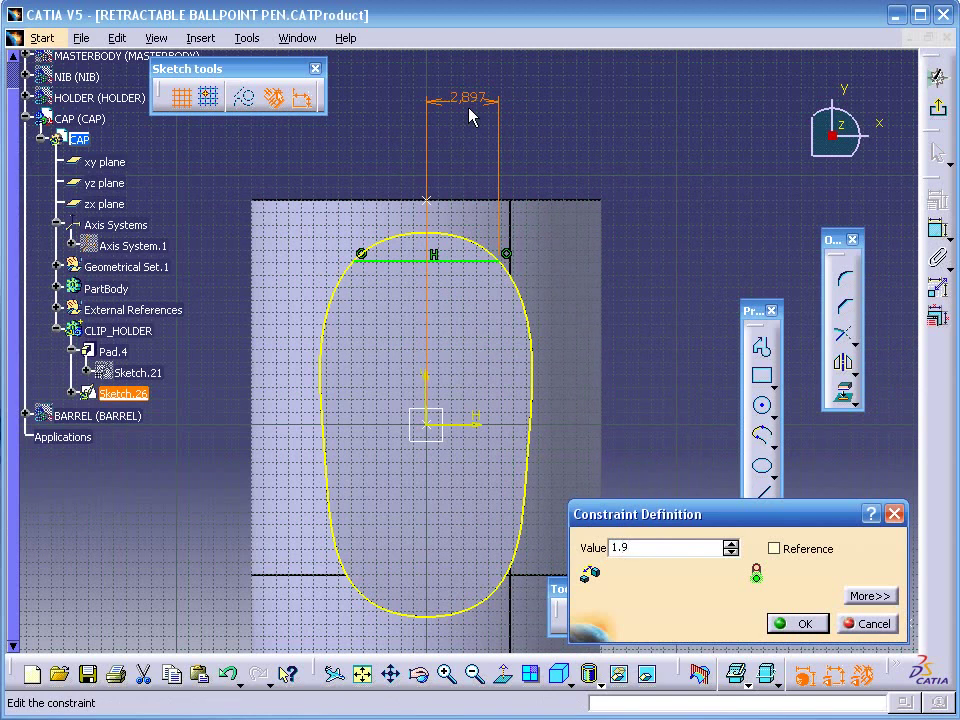
{"action": "key", "text": "Return"}
{"action": "key", "text": "Escape"}
{"action": "left_click", "coordinate": [467, 251]}
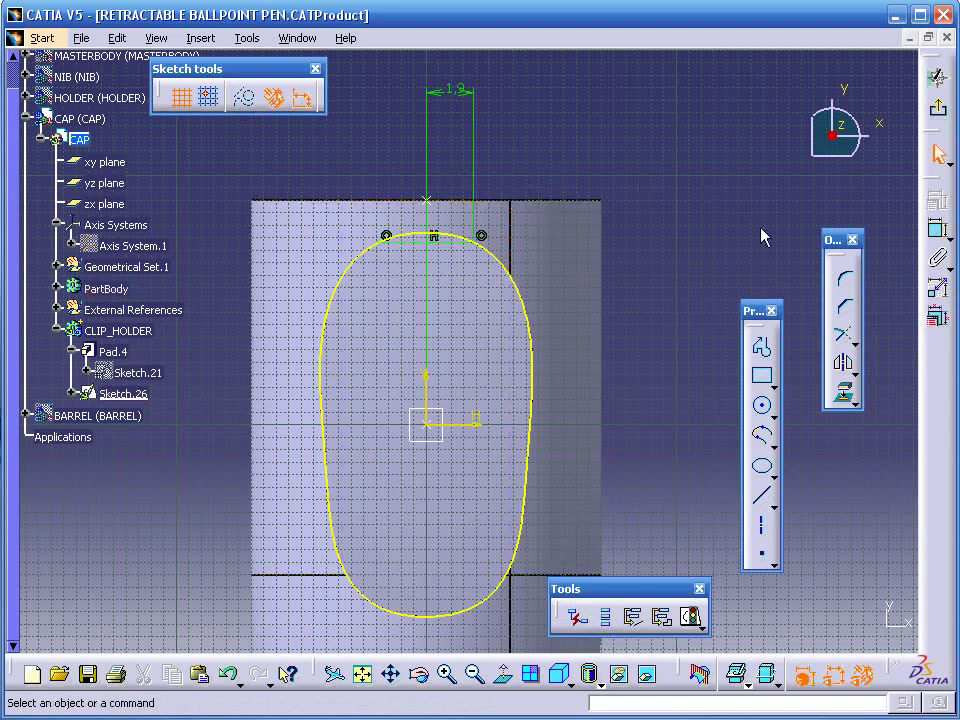
Sketch a three-point spline about 10 mm tall inside the projected outline, on the positive-H side of the vertical axis
{"action": "left_click", "coordinate": [774, 446]}
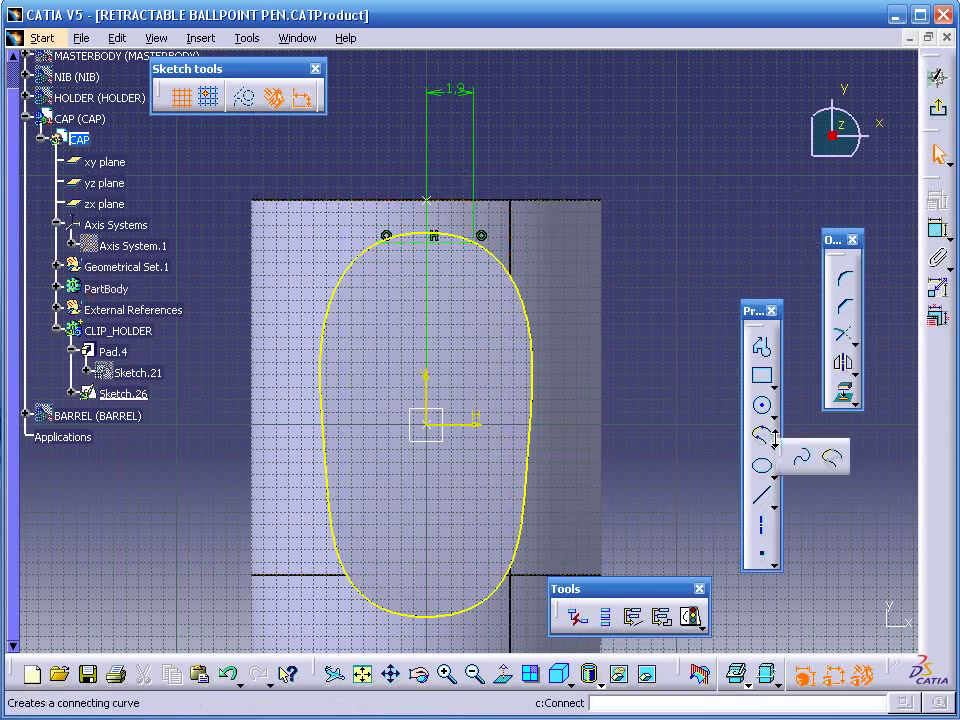
{"action": "left_click", "coordinate": [809, 460]}
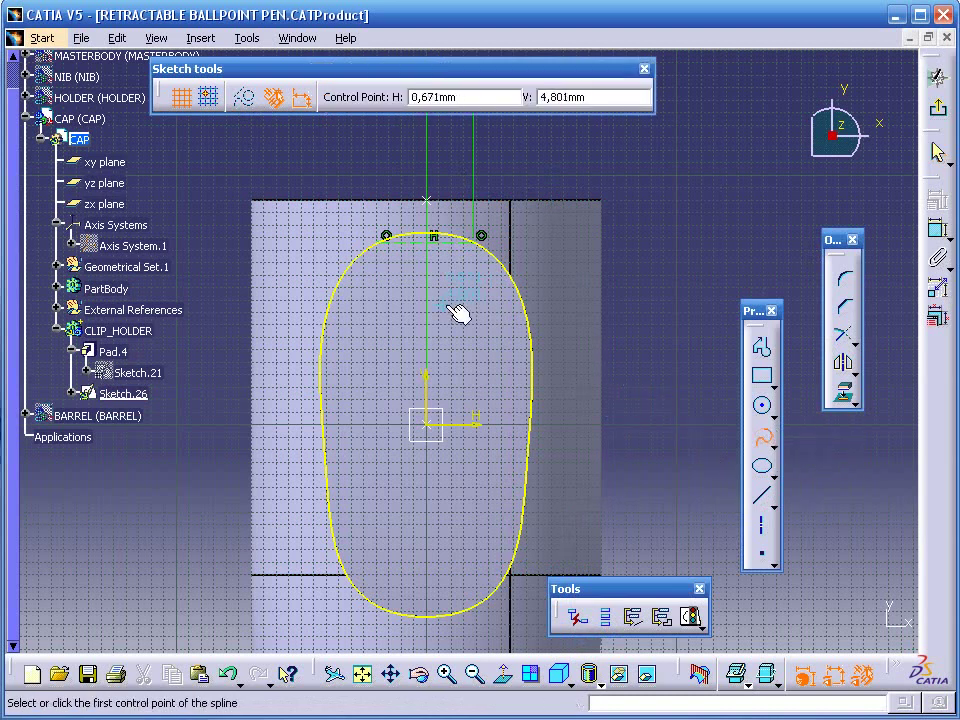
{"action": "left_click", "coordinate": [485, 295]}
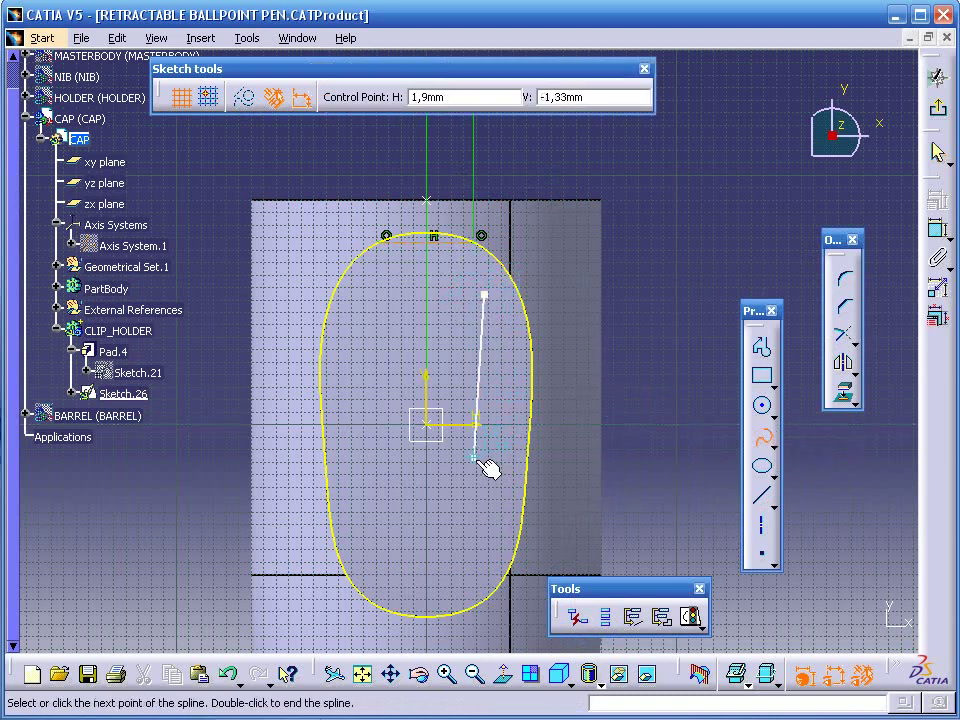
{"action": "left_click", "coordinate": [474, 457]}
{"action": "left_click", "coordinate": [440, 555]}
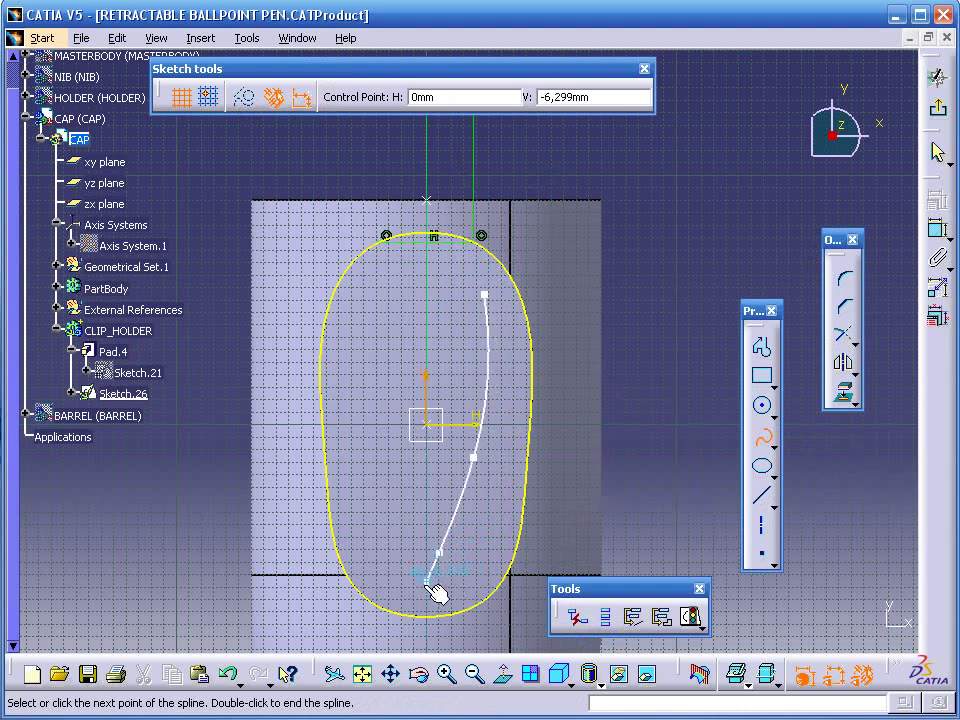
{"action": "double_click", "coordinate": [440, 553]}
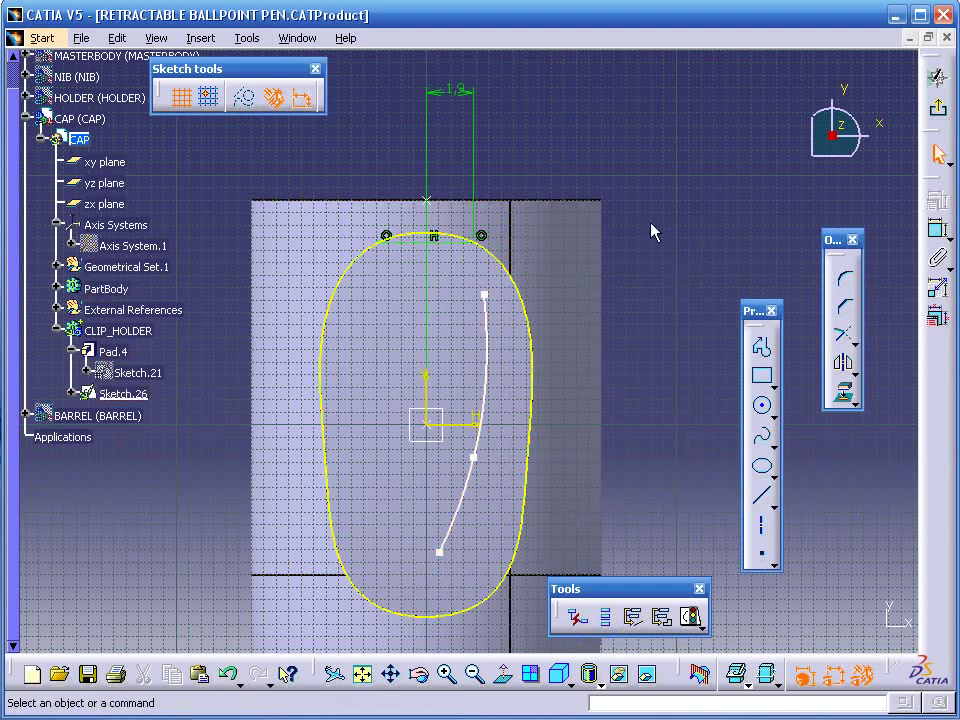
Dimension the spline's upper control point 2.5 mm from the vertical axis
{"action": "left_click", "coordinate": [933, 228]}
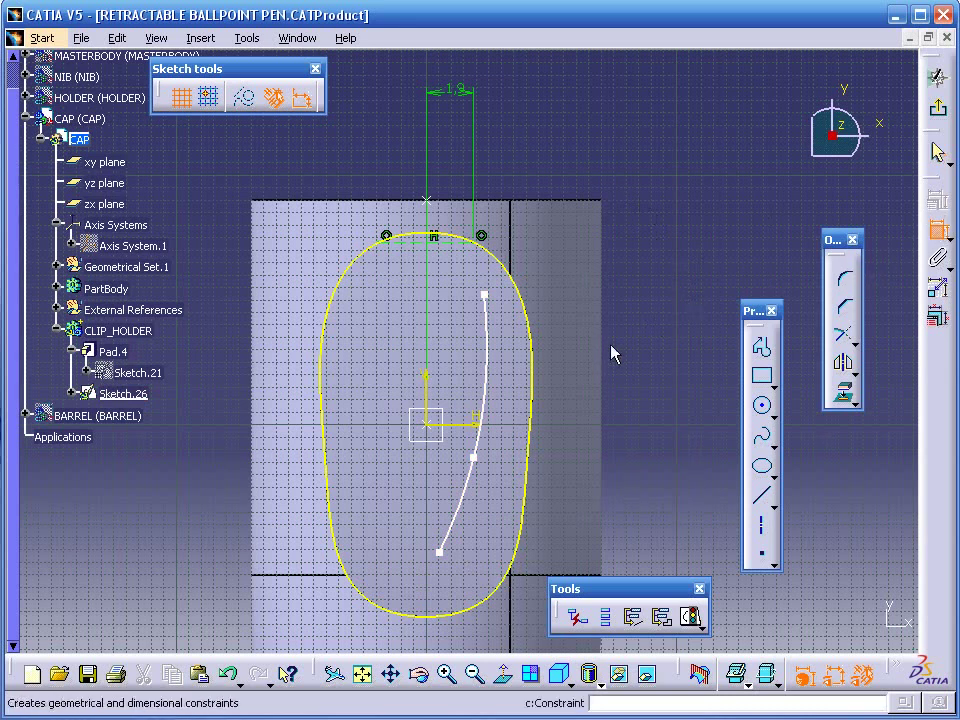
{"action": "left_click", "coordinate": [431, 393]}
{"action": "left_click", "coordinate": [496, 306]}
{"action": "left_click", "coordinate": [520, 163]}
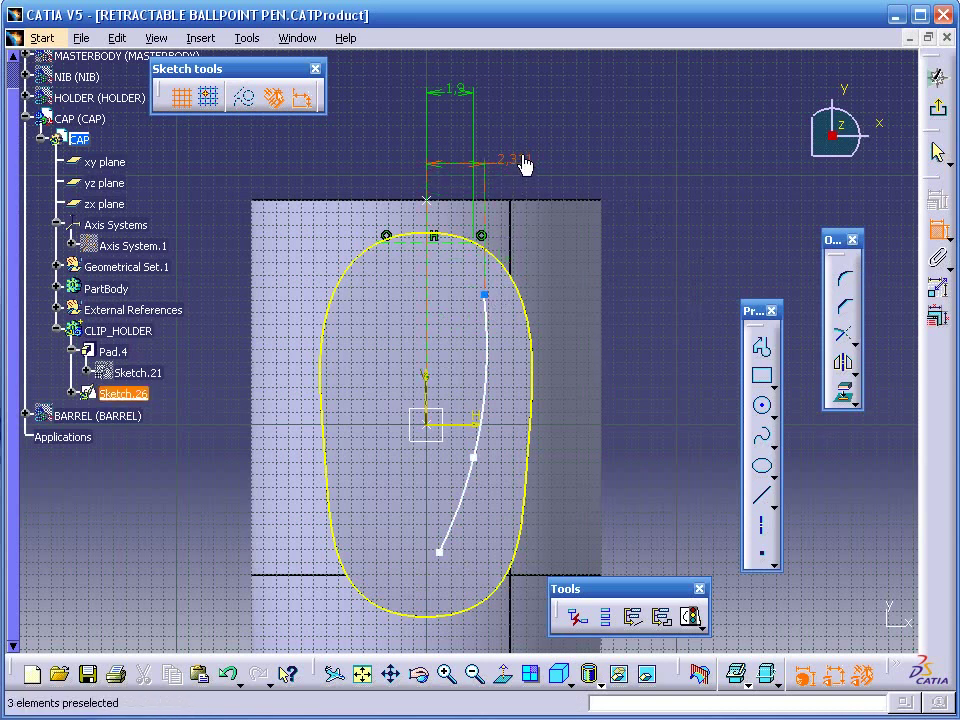
{"action": "double_click", "coordinate": [522, 162]}
{"action": "type", "text": "2.5"}
{"action": "key", "text": "Return"}
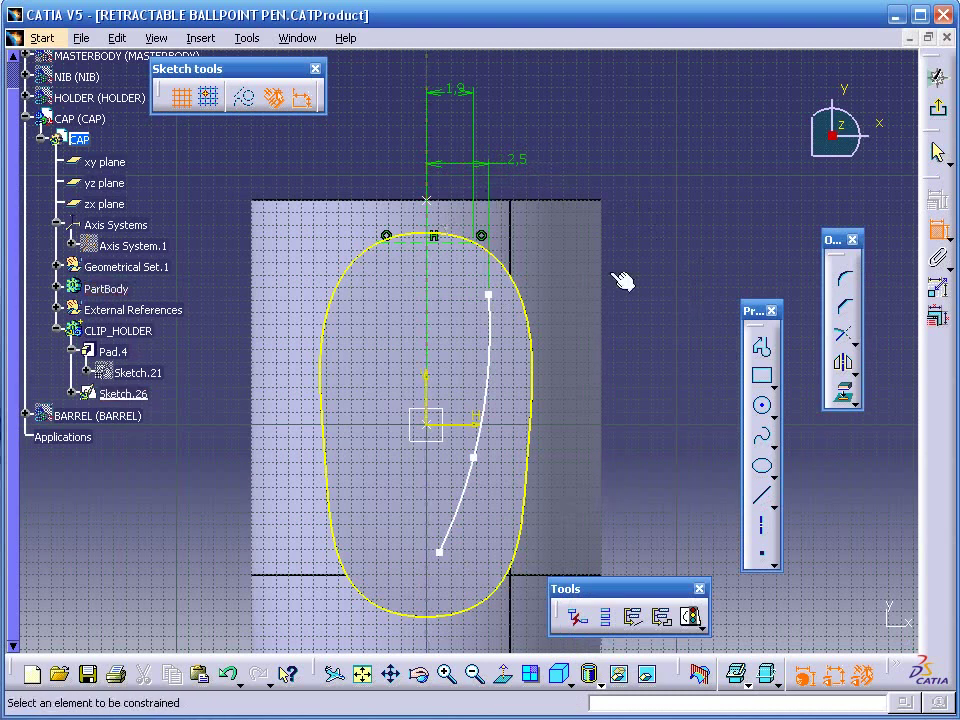
Dimension the spline's middle control point 2.2 mm from the vertical axis
{"action": "left_click", "coordinate": [428, 389]}
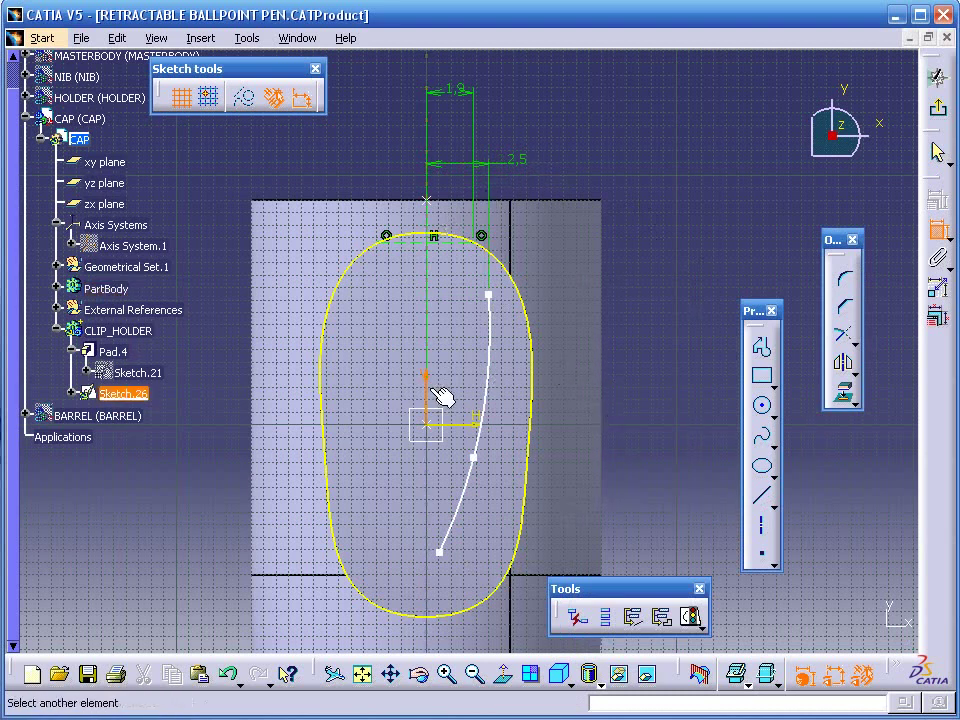
{"action": "left_click", "coordinate": [475, 457]}
{"action": "left_click", "coordinate": [512, 436]}
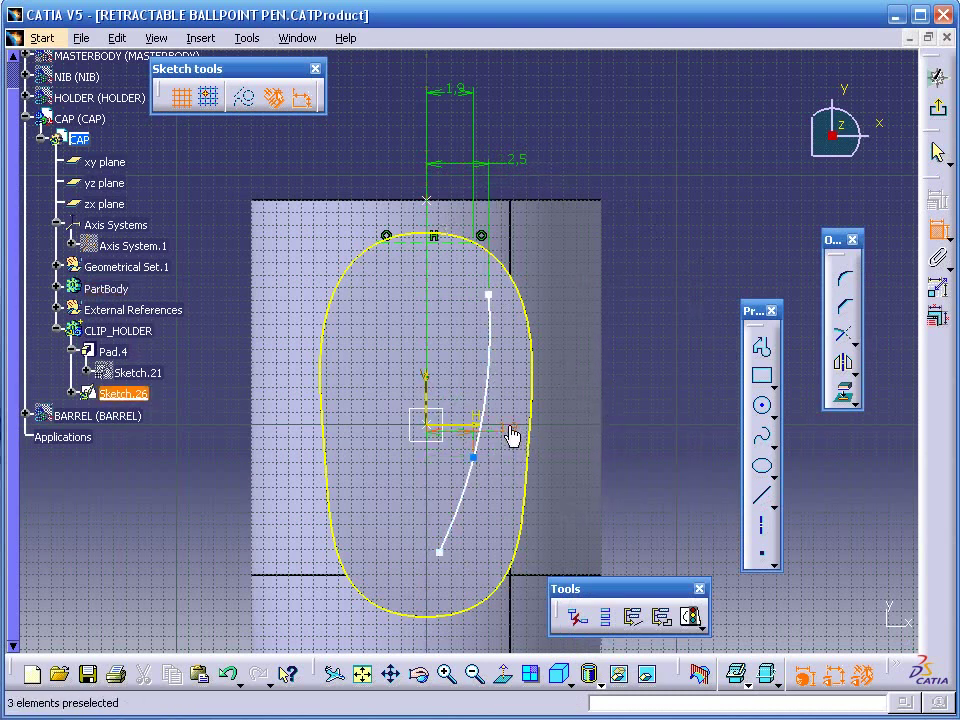
{"action": "double_click", "coordinate": [507, 435]}
{"action": "type", "text": "2.2"}
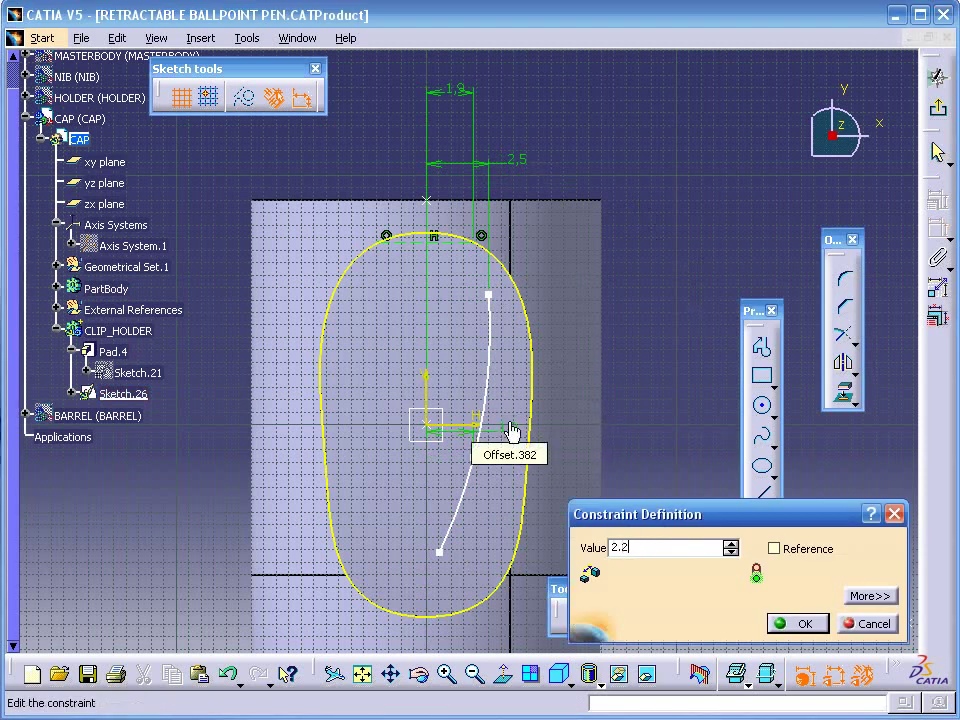
{"action": "key", "text": "Return"}
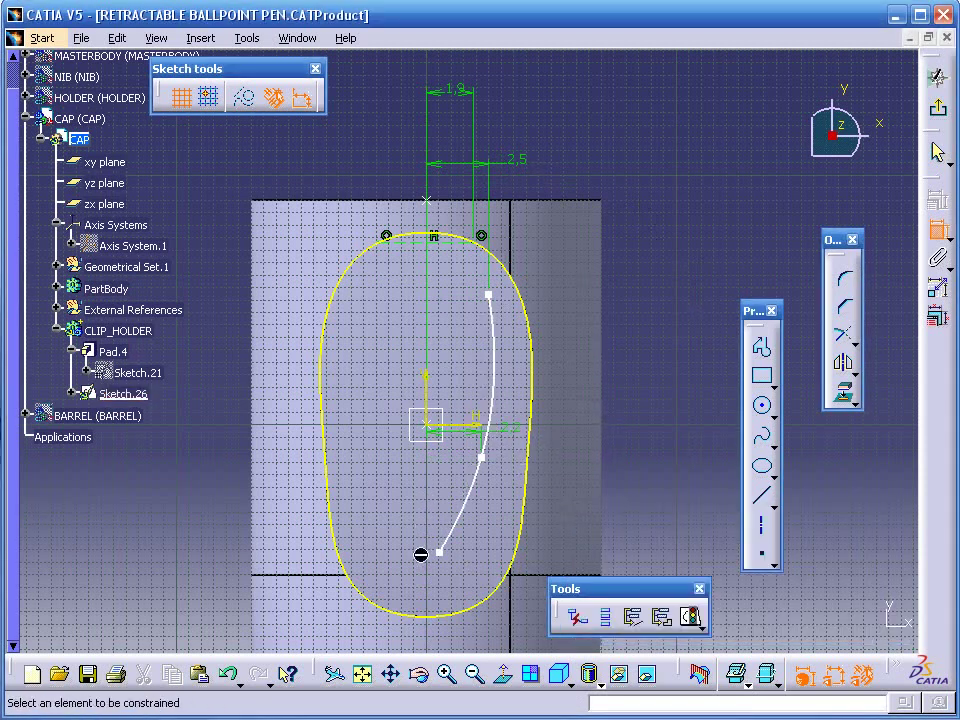
Dimension the spline's lower control point 1.8 mm from the vertical axis
{"action": "left_click", "coordinate": [440, 552]}
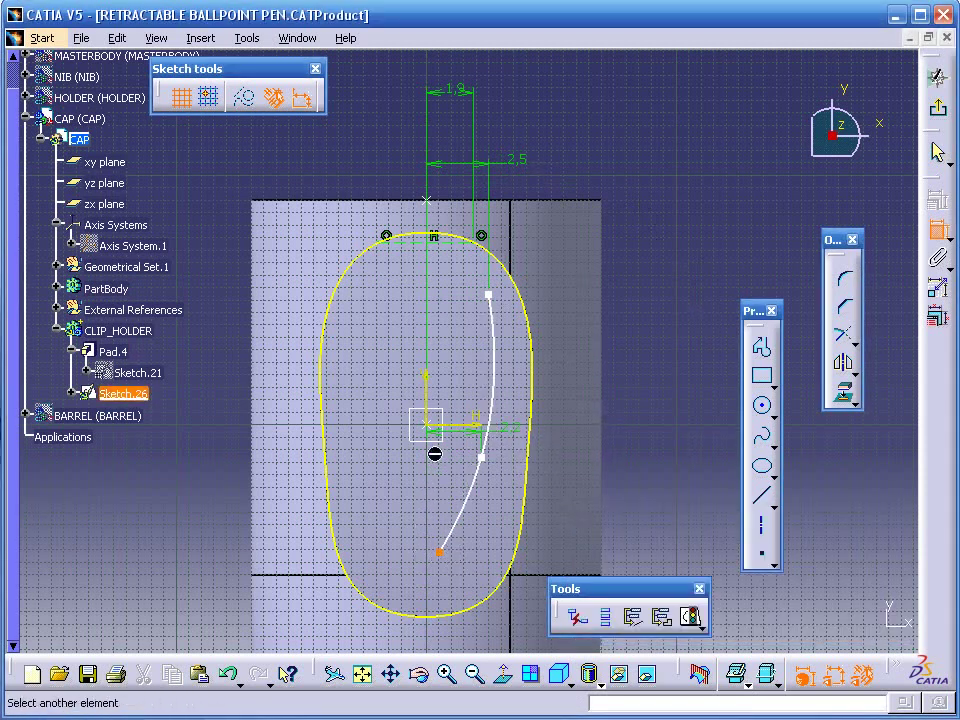
{"action": "left_click", "coordinate": [429, 389]}
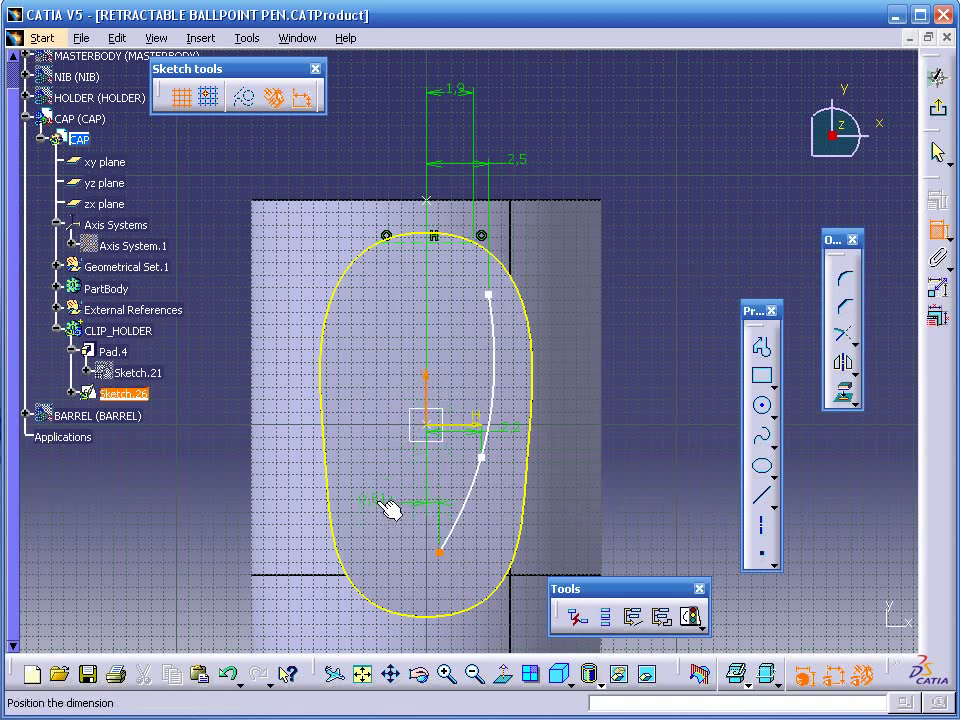
{"action": "left_click", "coordinate": [389, 510]}
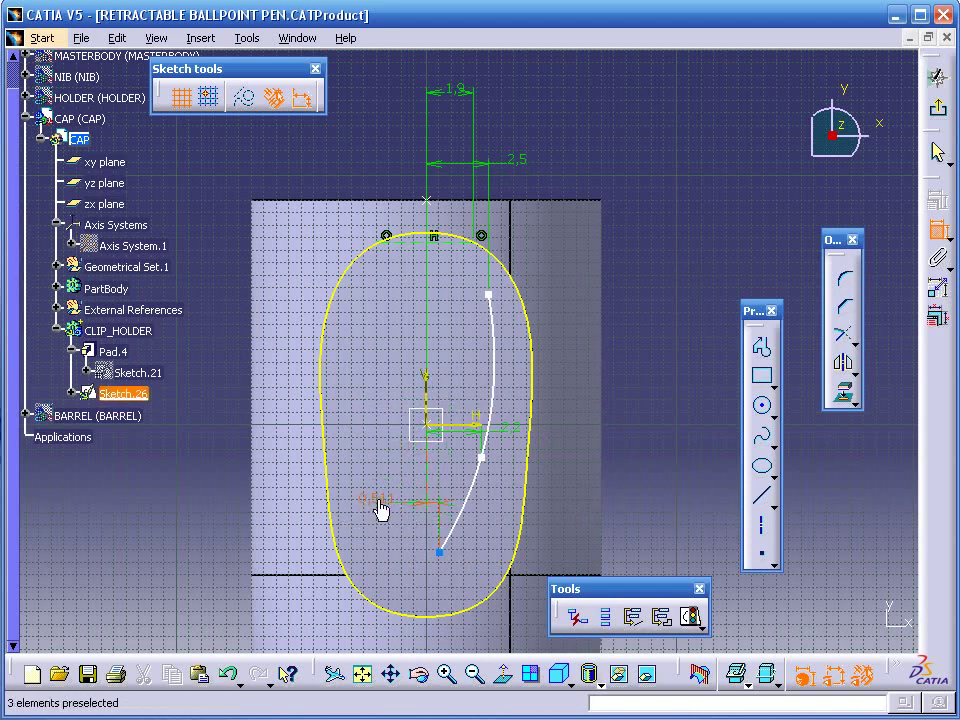
{"action": "double_click", "coordinate": [380, 506]}
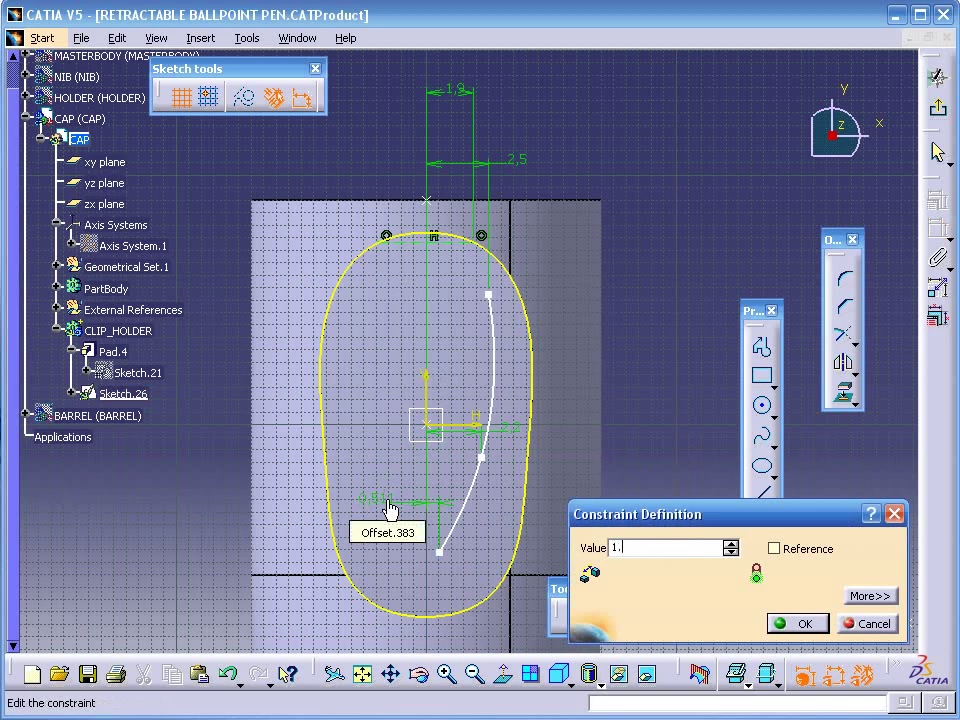
{"action": "key", "text": "Return"}
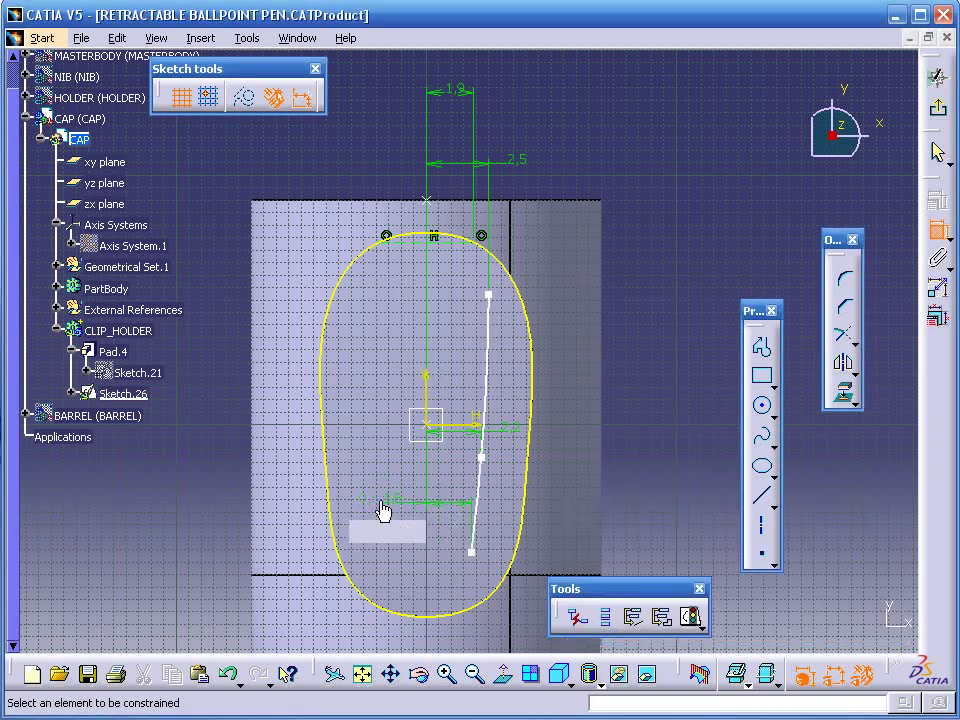
Make the spline's middle control point coincident with the sketch's horizontal axis
{"action": "left_click", "coordinate": [486, 454]}
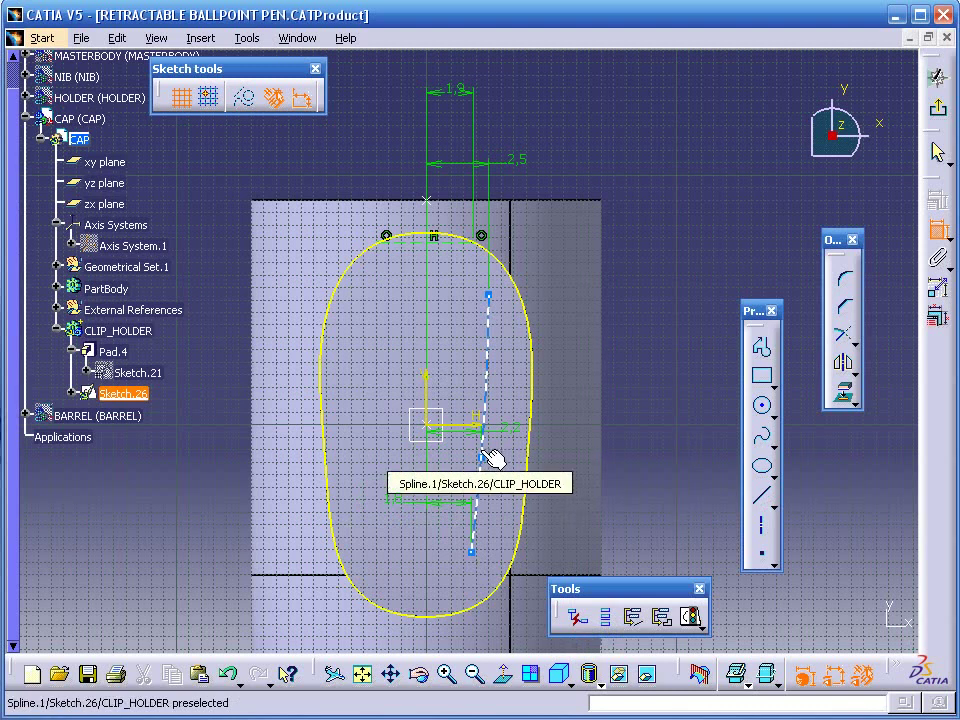
{"action": "left_click", "coordinate": [481, 456]}
{"action": "left_click", "coordinate": [481, 427]}
{"action": "right_click", "coordinate": [636, 438]}
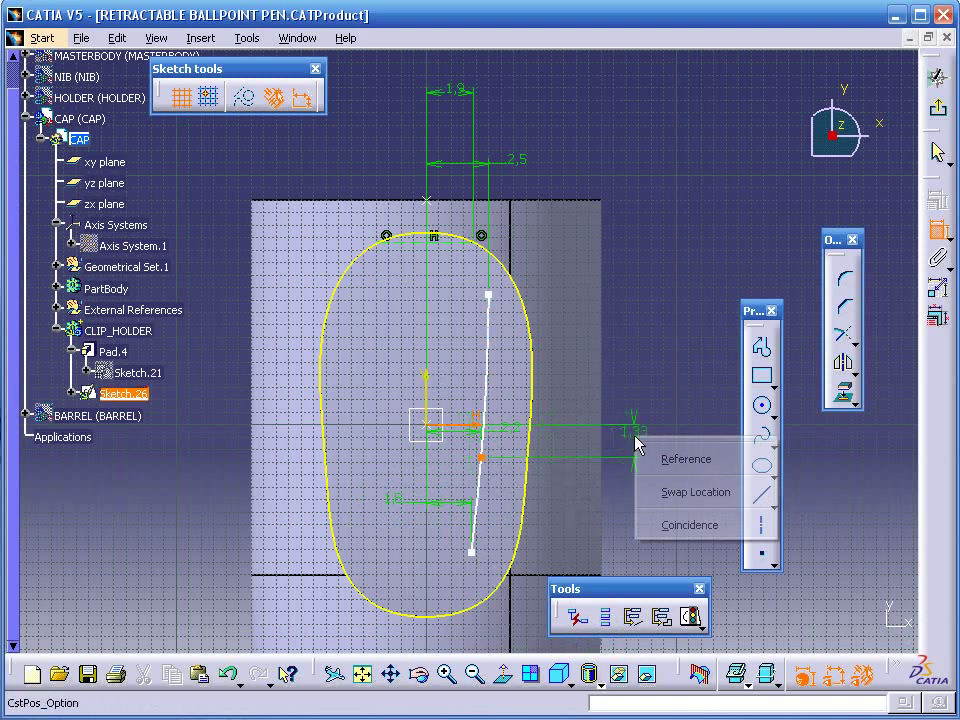
{"action": "left_click", "coordinate": [678, 525]}
Dimension the spline's lower control point 3 mm below the horizontal axis
{"action": "left_click", "coordinate": [473, 553]}
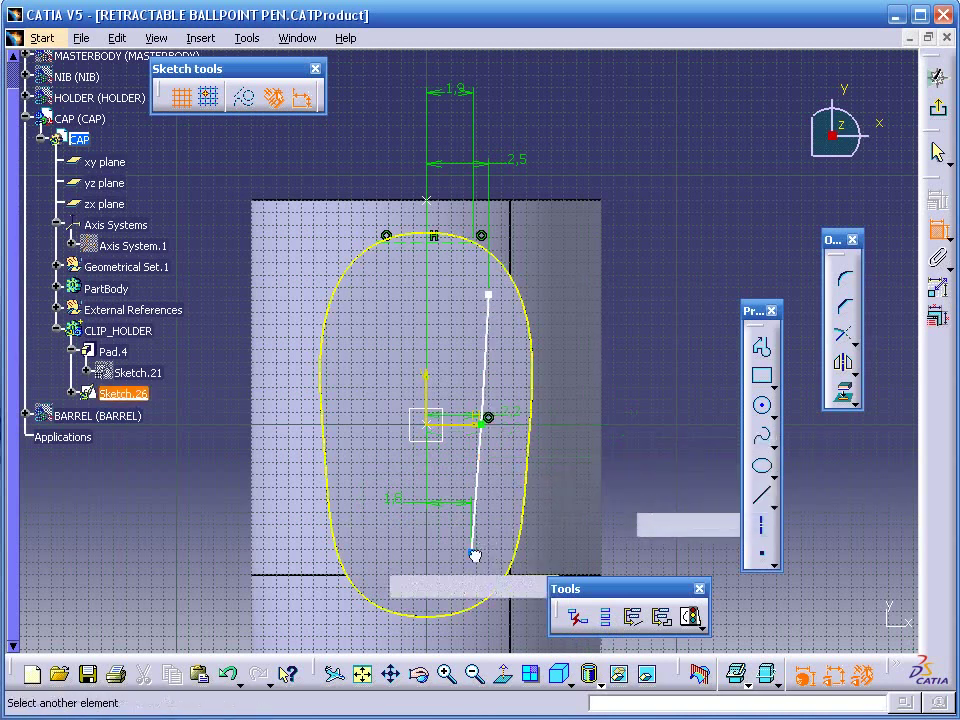
{"action": "left_click", "coordinate": [465, 425]}
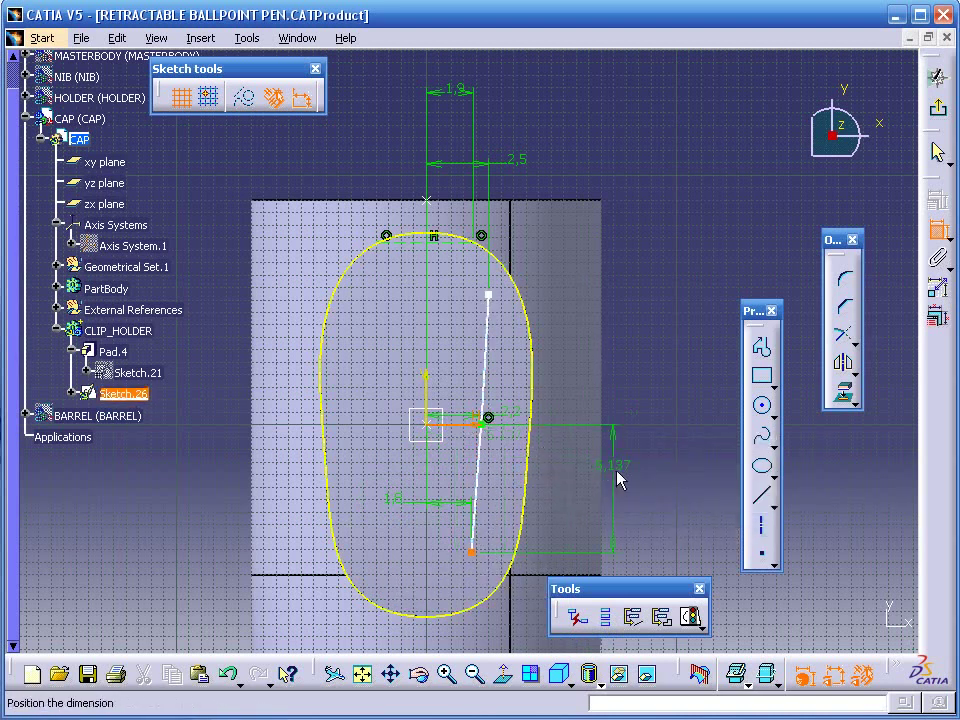
{"action": "left_click", "coordinate": [625, 466]}
{"action": "double_click", "coordinate": [622, 471]}
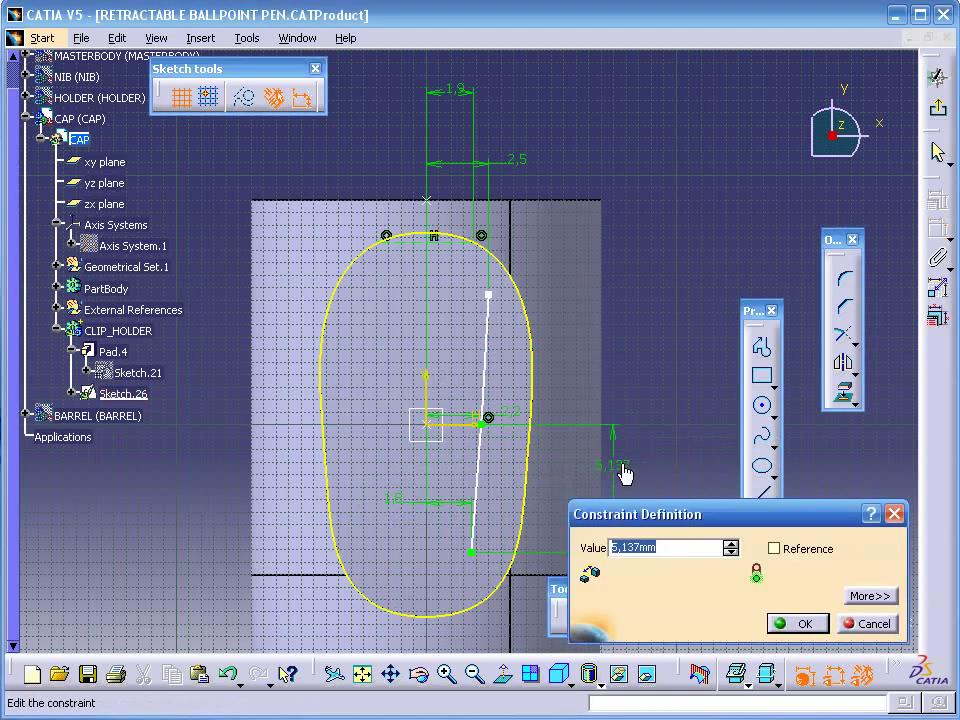
{"action": "type", "text": "3"}
{"action": "key", "text": "Return"}
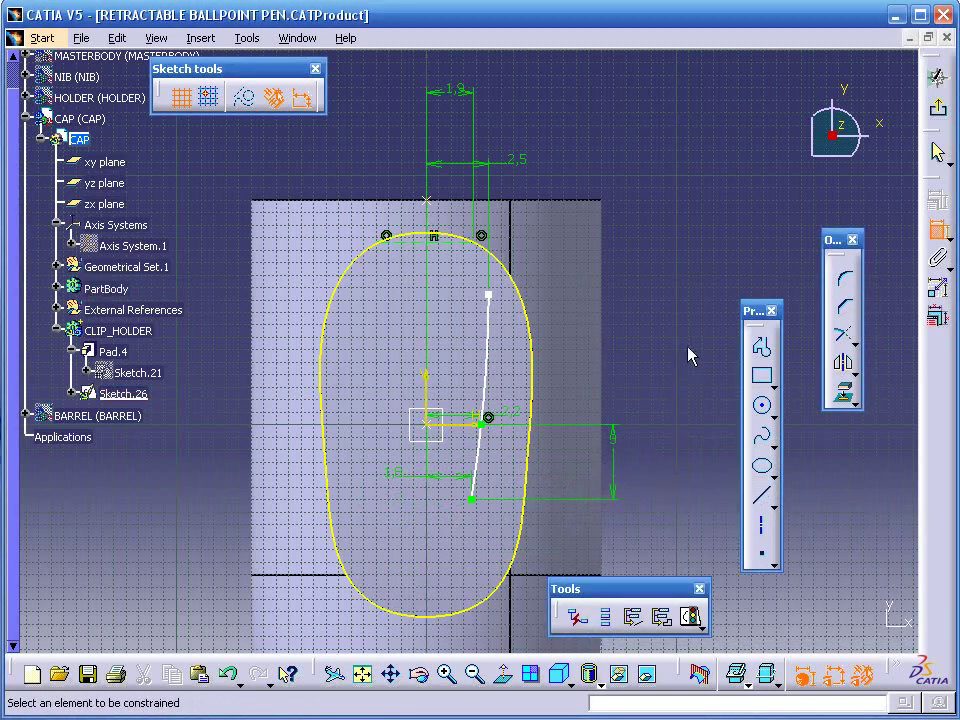
Dimension the spline's upper control point 5.8 mm above the horizontal axis
{"action": "left_click", "coordinate": [476, 424]}
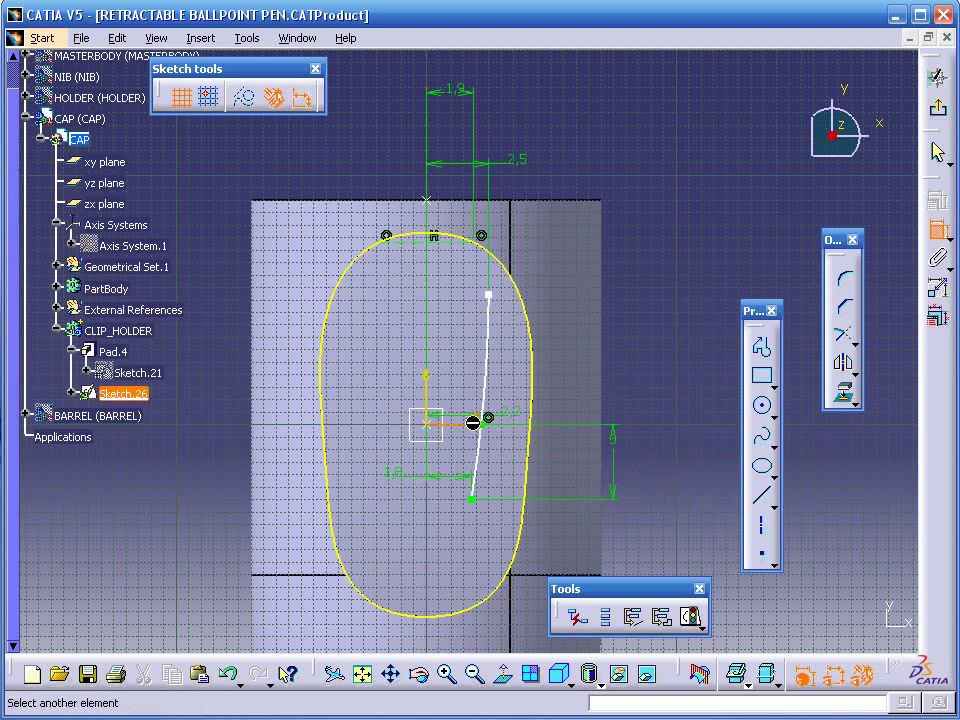
{"action": "left_click", "coordinate": [489, 296]}
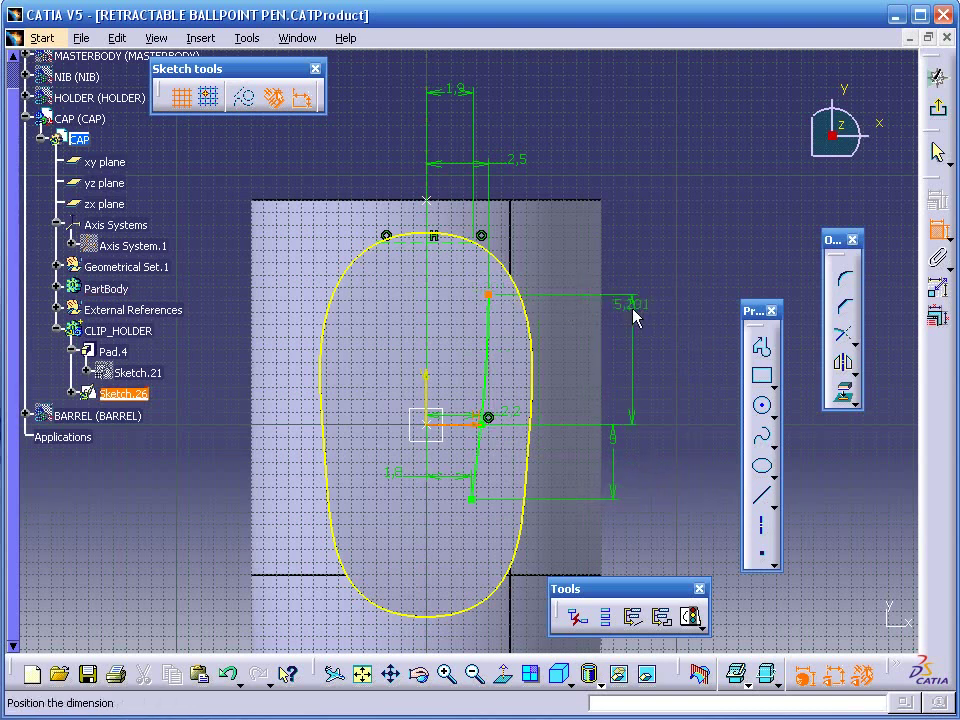
{"action": "left_click", "coordinate": [633, 322]}
{"action": "double_click", "coordinate": [635, 333]}
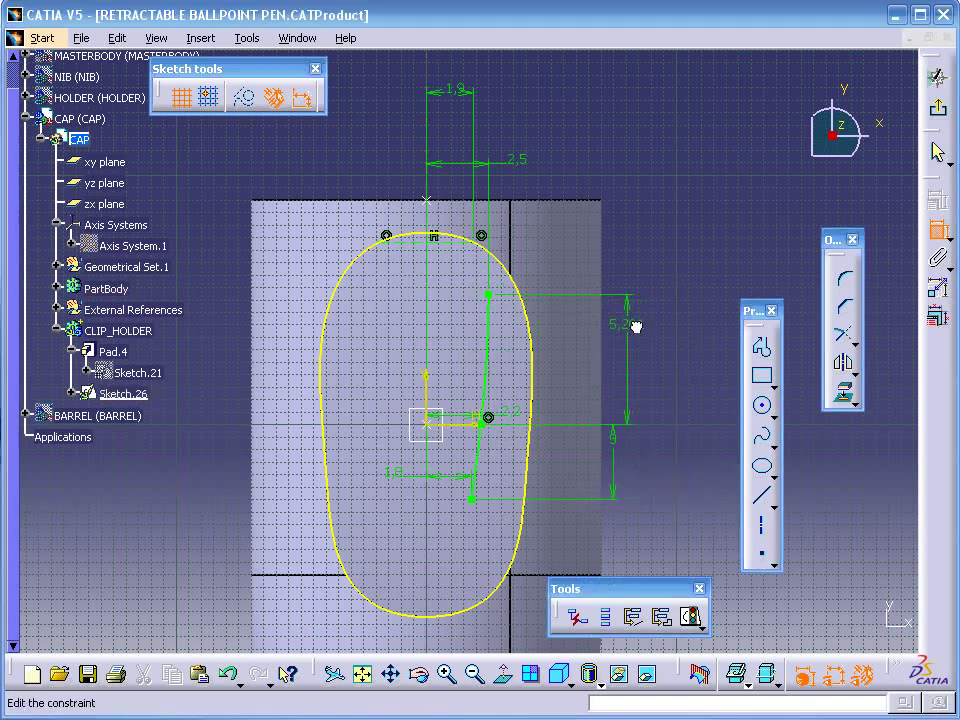
{"action": "type", "text": "5,"}
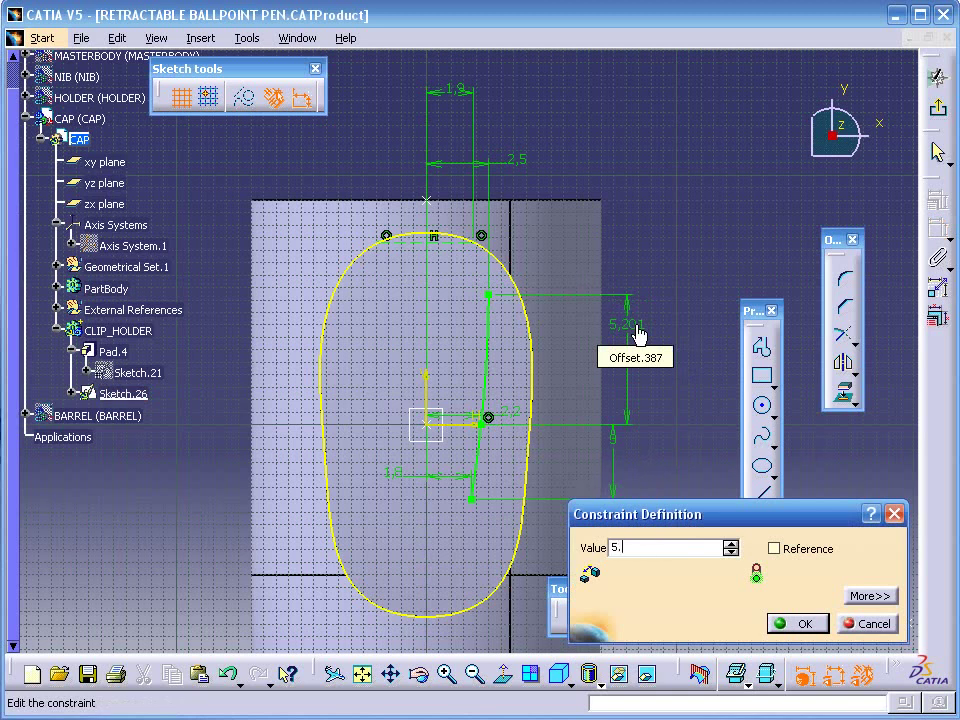
{"action": "type", "text": "8"}
{"action": "key", "text": "Return"}
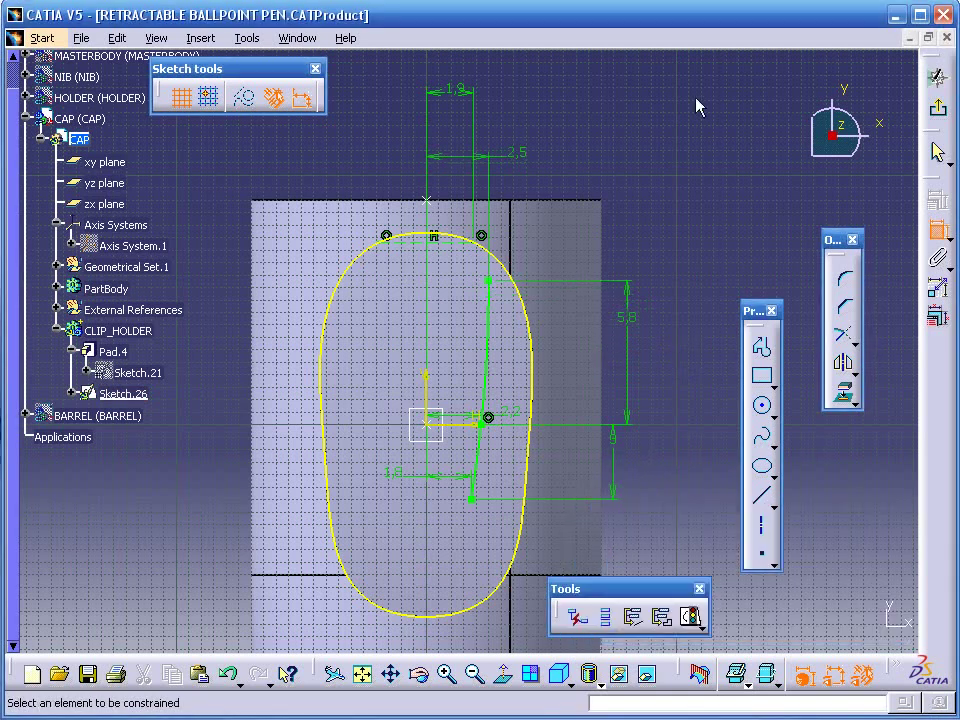
Draw a horizontal construction line about 1.69 mm long, starting on the vertical axis below the spline's lower end
{"action": "mouse_move", "coordinate": [632, 226]}
{"action": "middle_mouse_down"}
{"action": "mouse_move", "coordinate": [643, 231]}
{"action": "mouse_move", "coordinate": [643, 182]}
{"action": "middle_mouse_up"}
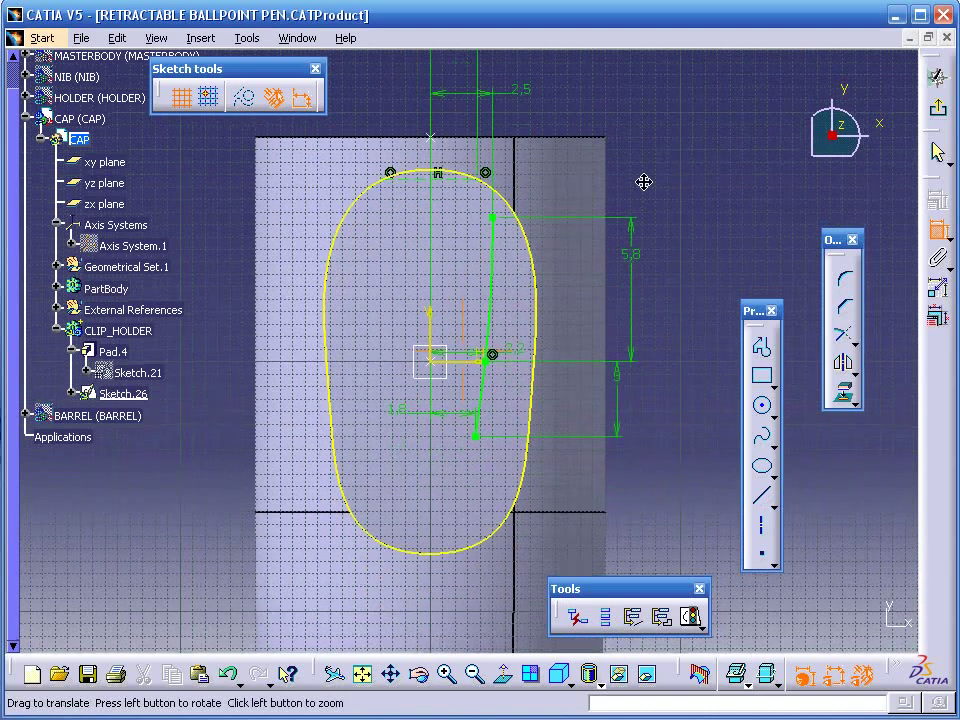
{"action": "left_click", "coordinate": [762, 494]}
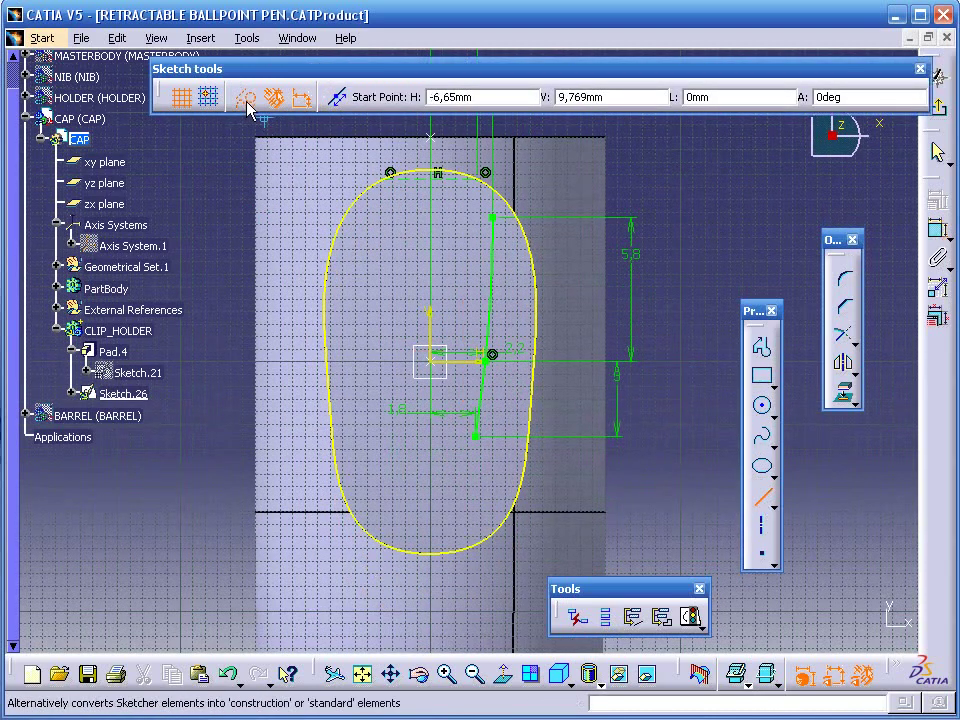
{"action": "left_click", "coordinate": [433, 504]}
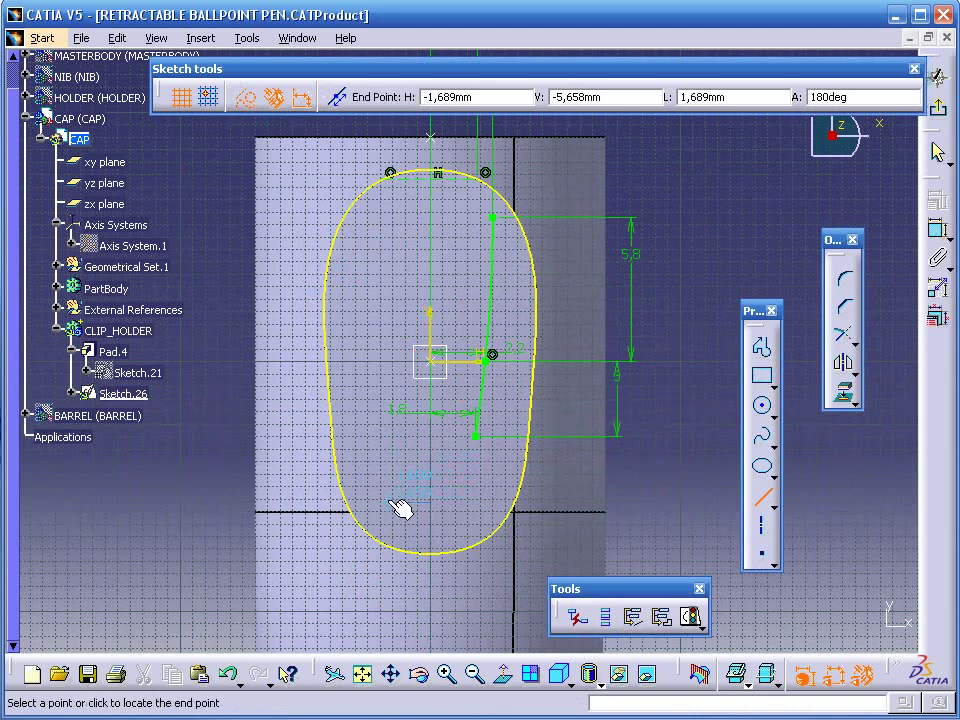
{"action": "left_click", "coordinate": [398, 502]}
{"action": "left_click", "coordinate": [937, 229]}
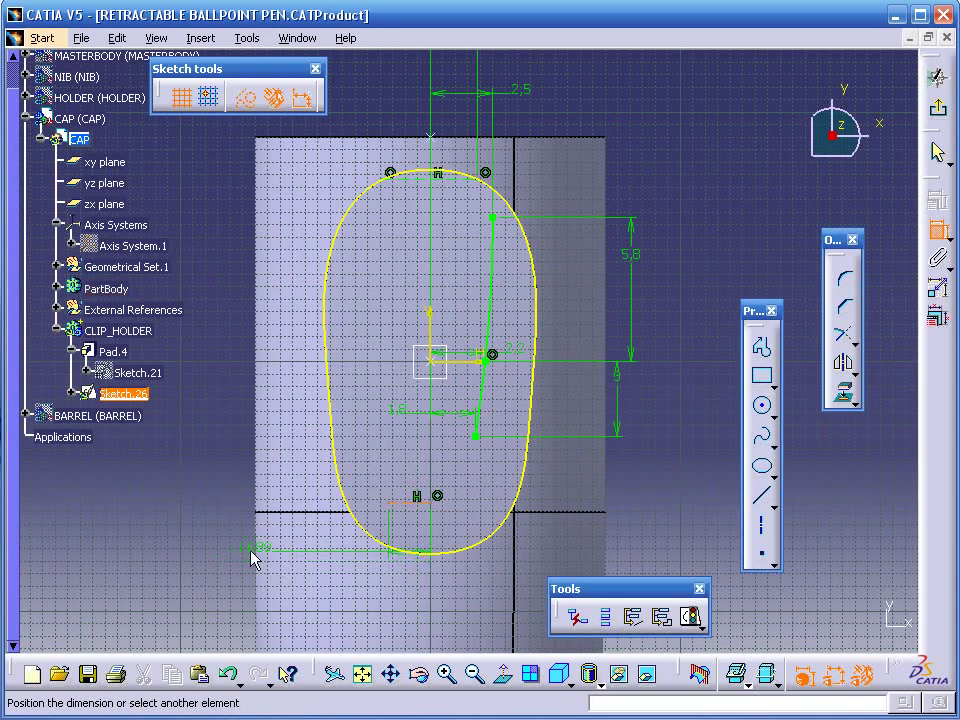
{"action": "left_click", "coordinate": [193, 534]}
{"action": "right_click", "coordinate": [223, 536]}
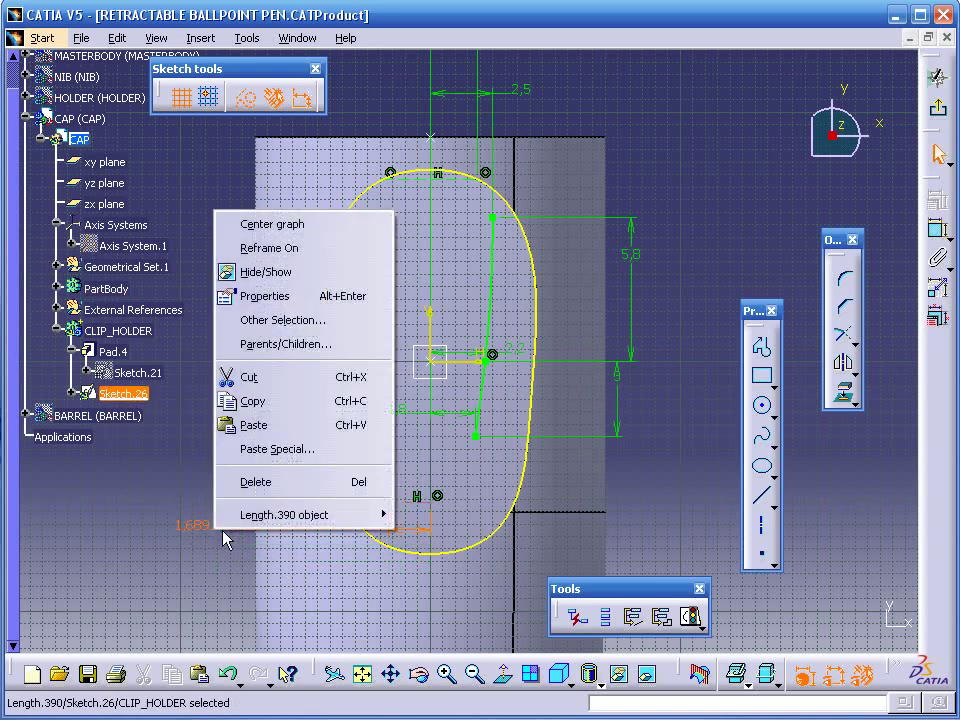
{"action": "left_click", "coordinate": [281, 482]}
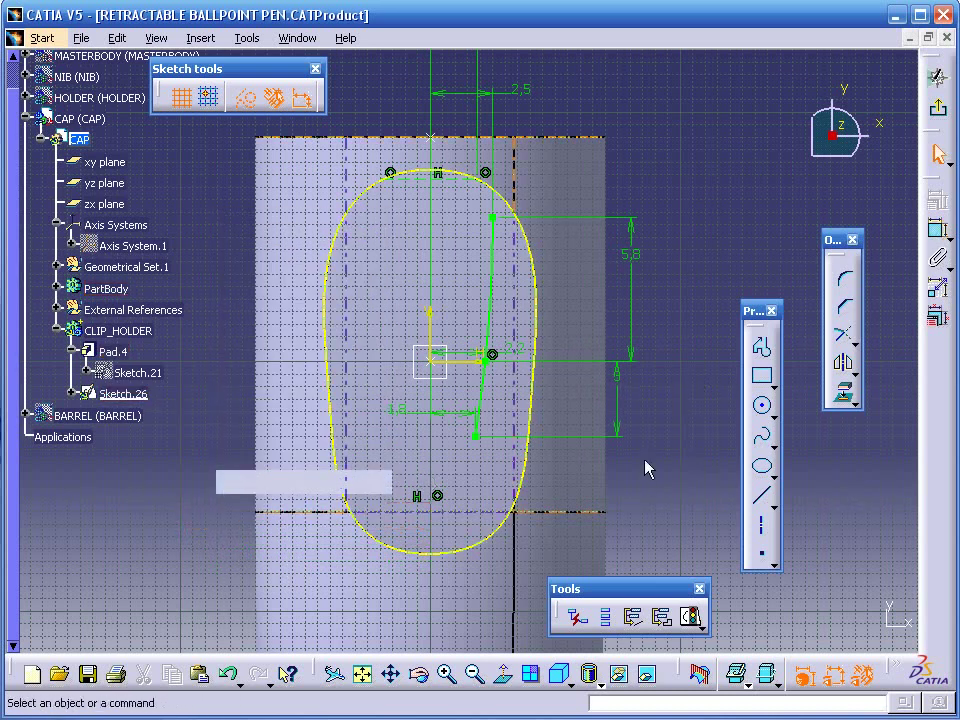
Dimension the short horizontal construction line 6.3 mm below the sketch's horizontal axis
{"action": "left_click", "coordinate": [939, 235]}
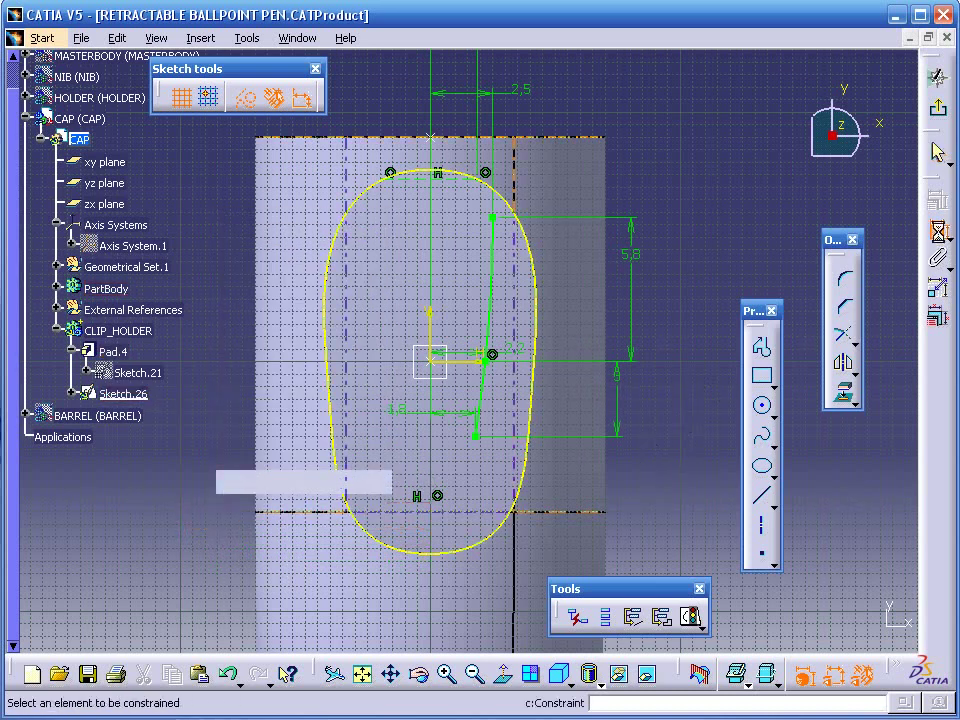
{"action": "left_click", "coordinate": [423, 505]}
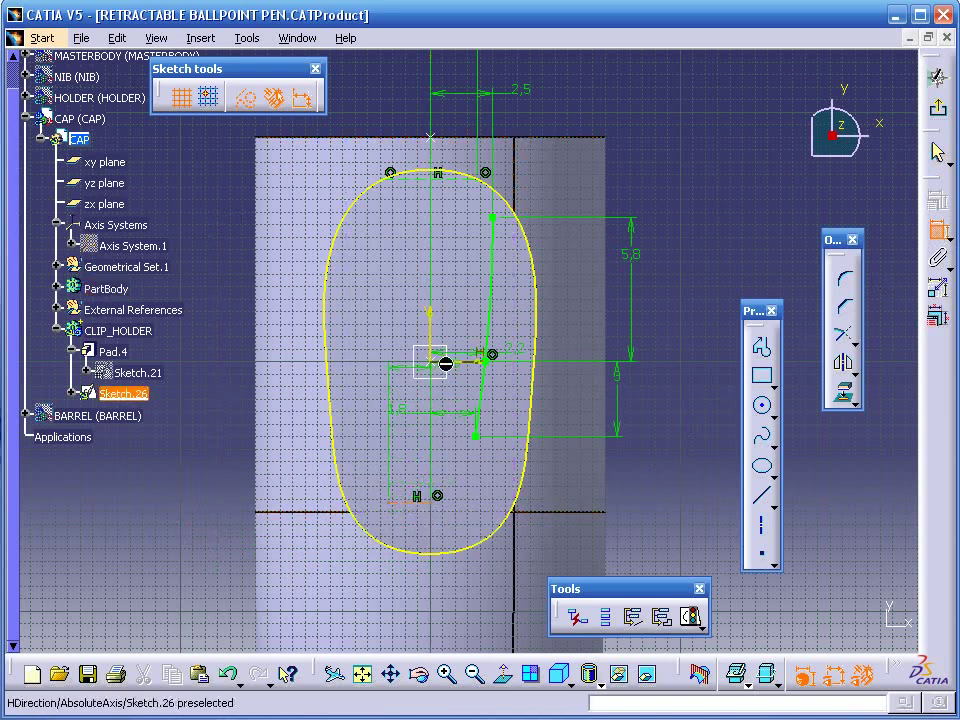
{"action": "left_click", "coordinate": [460, 366]}
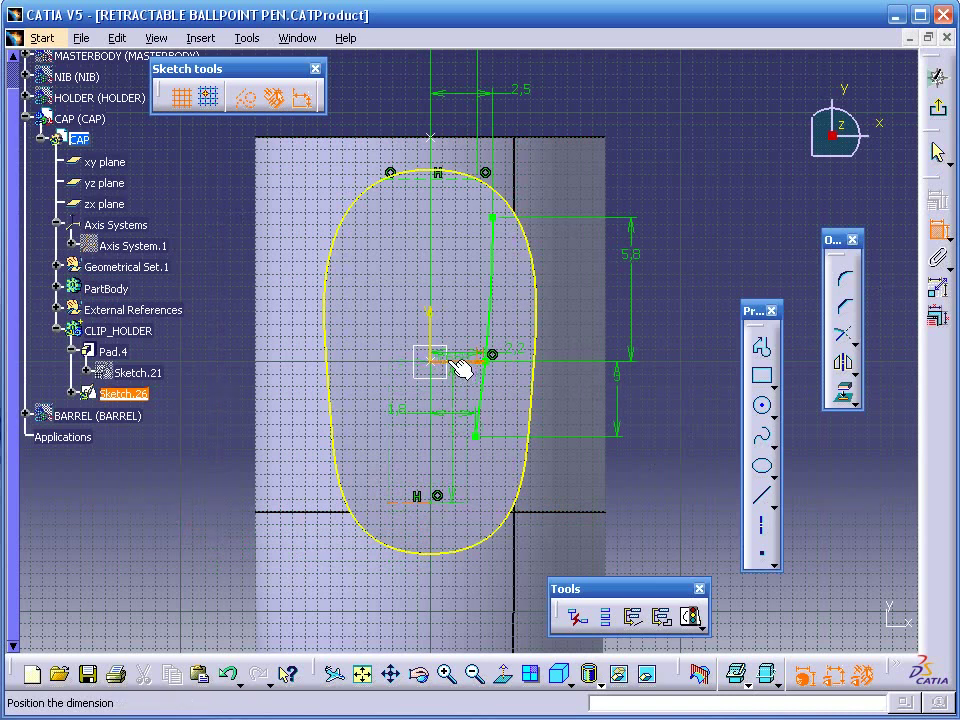
{"action": "left_click", "coordinate": [376, 418]}
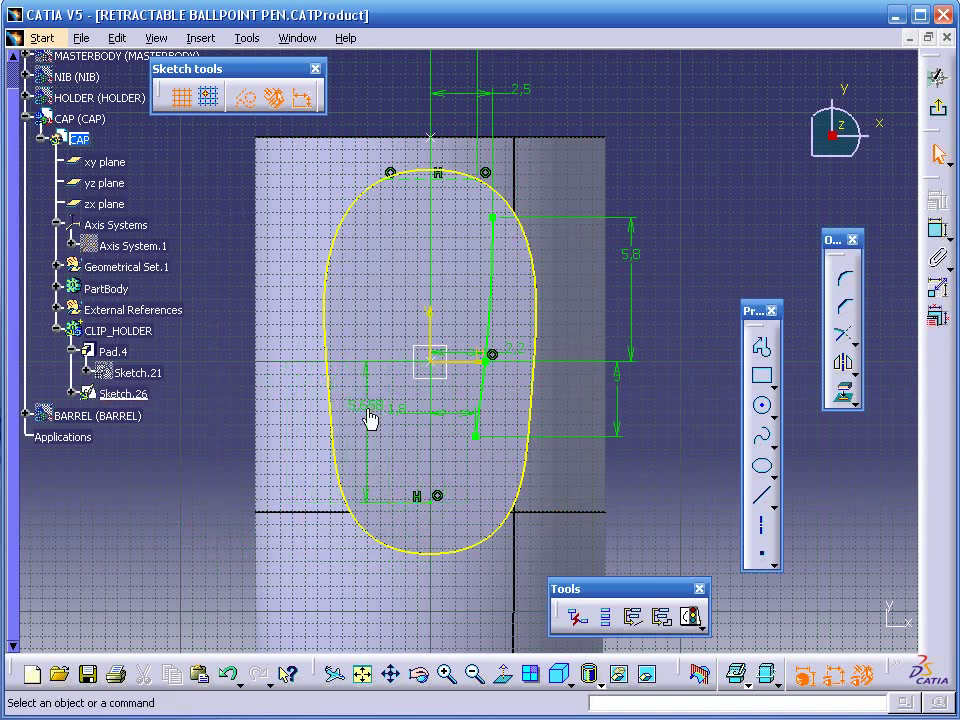
{"action": "double_click", "coordinate": [371, 414]}
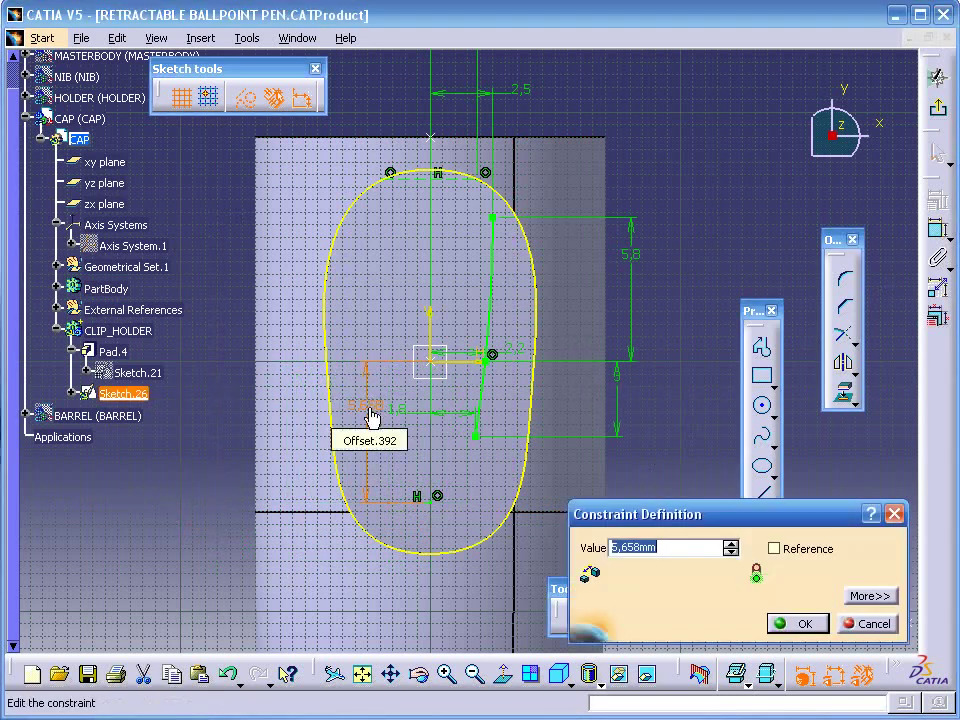
{"action": "type", "text": "6.3"}
{"action": "key", "text": "Return"}
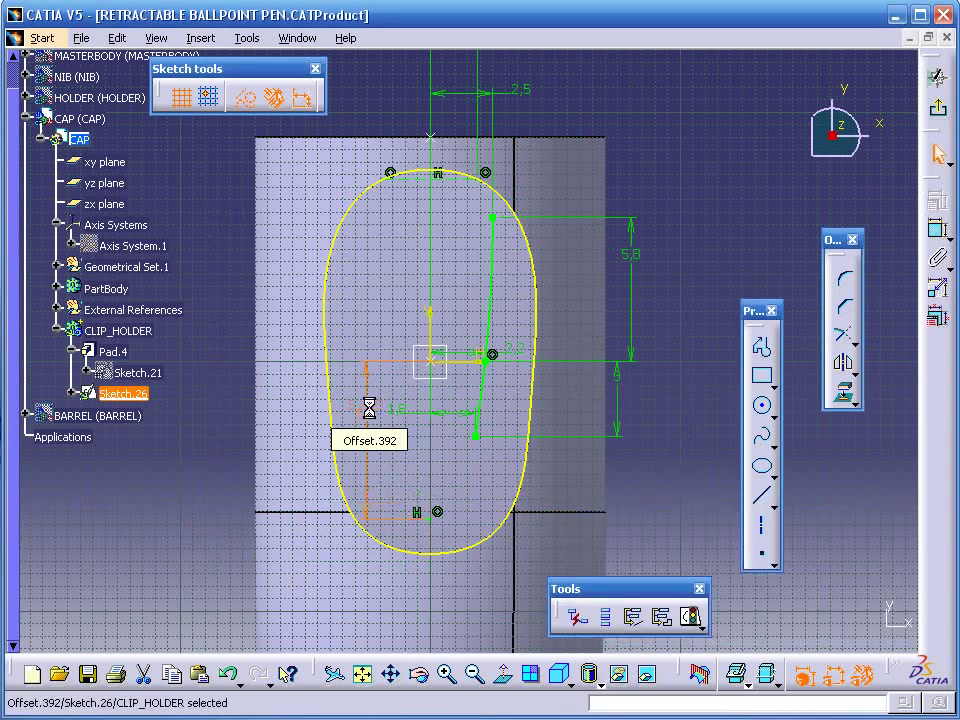
Join the spline's lower end to the short construction line's endpoint on the vertical axis with a connecting curve
{"action": "mouse_move", "coordinate": [692, 484]}
{"action": "middle_mouse_down"}
{"action": "mouse_move", "coordinate": [649, 480]}
{"action": "mouse_move", "coordinate": [672, 466]}
{"action": "middle_mouse_up"}
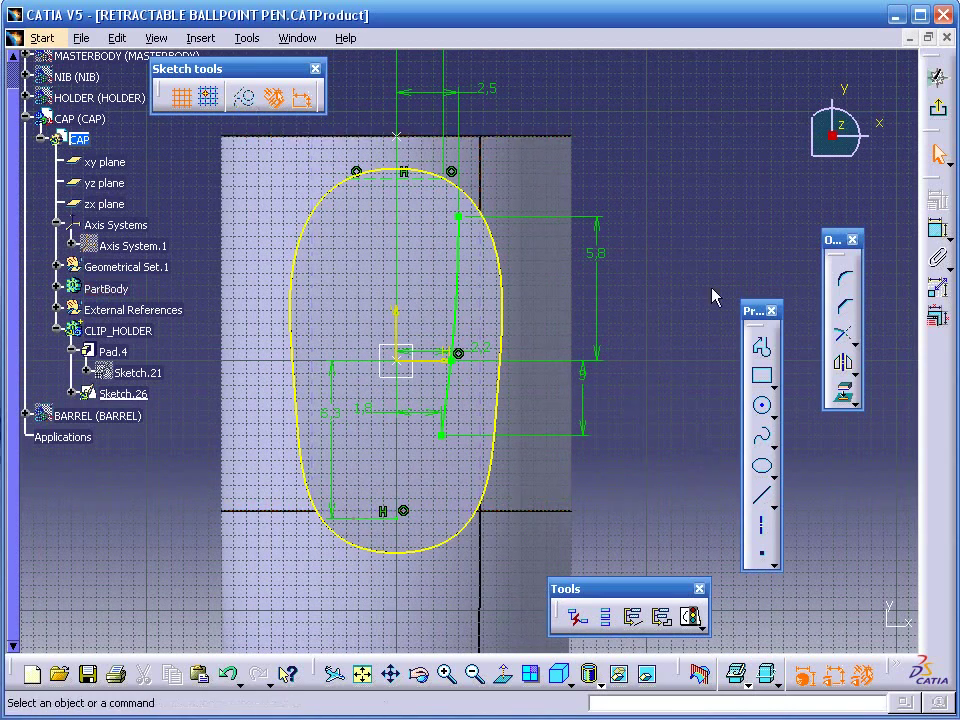
{"action": "left_click", "coordinate": [761, 437]}
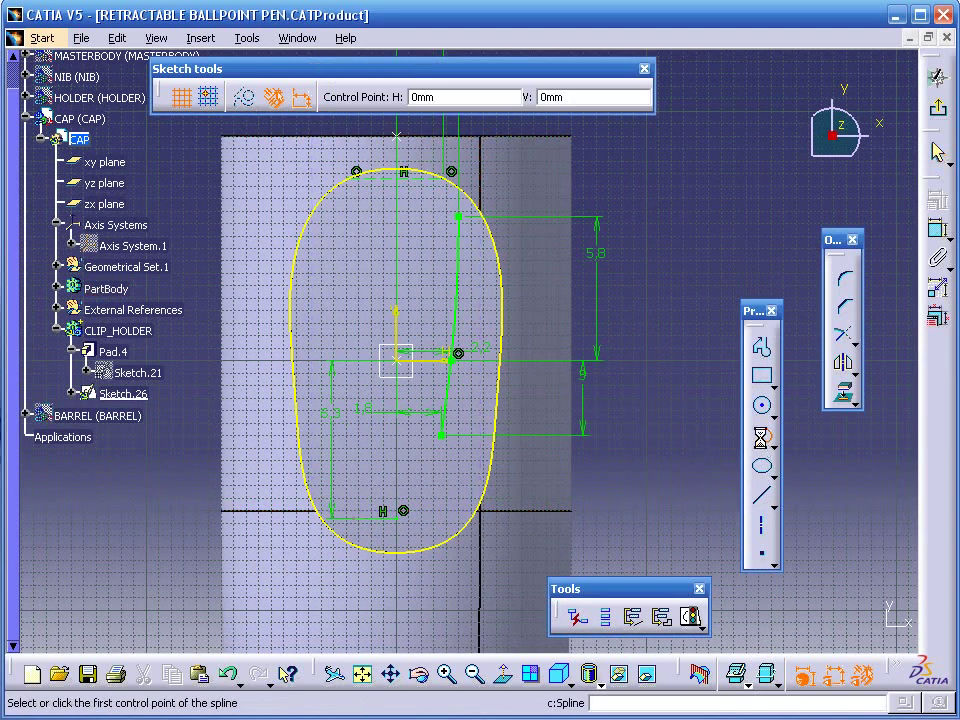
{"action": "left_click", "coordinate": [769, 445]}
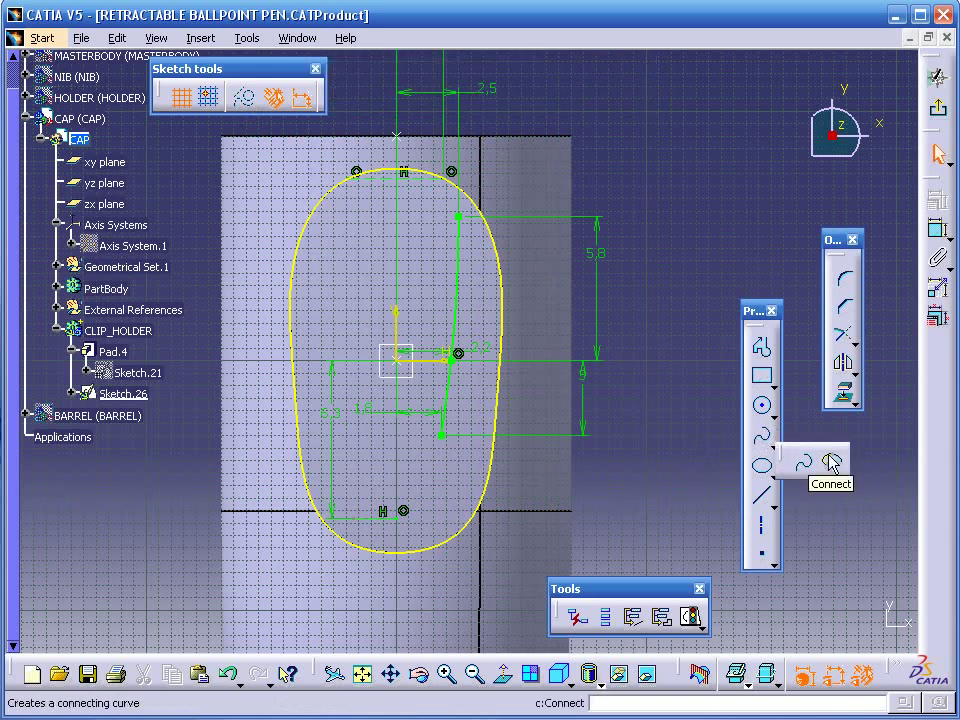
{"action": "left_click", "coordinate": [826, 457]}
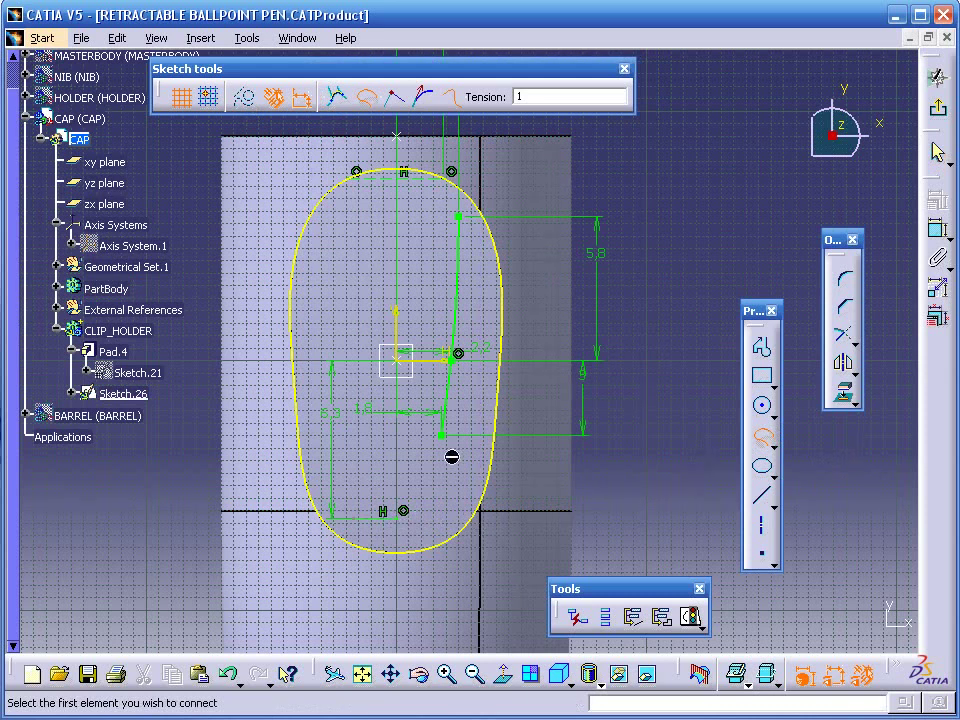
{"action": "left_click", "coordinate": [449, 426]}
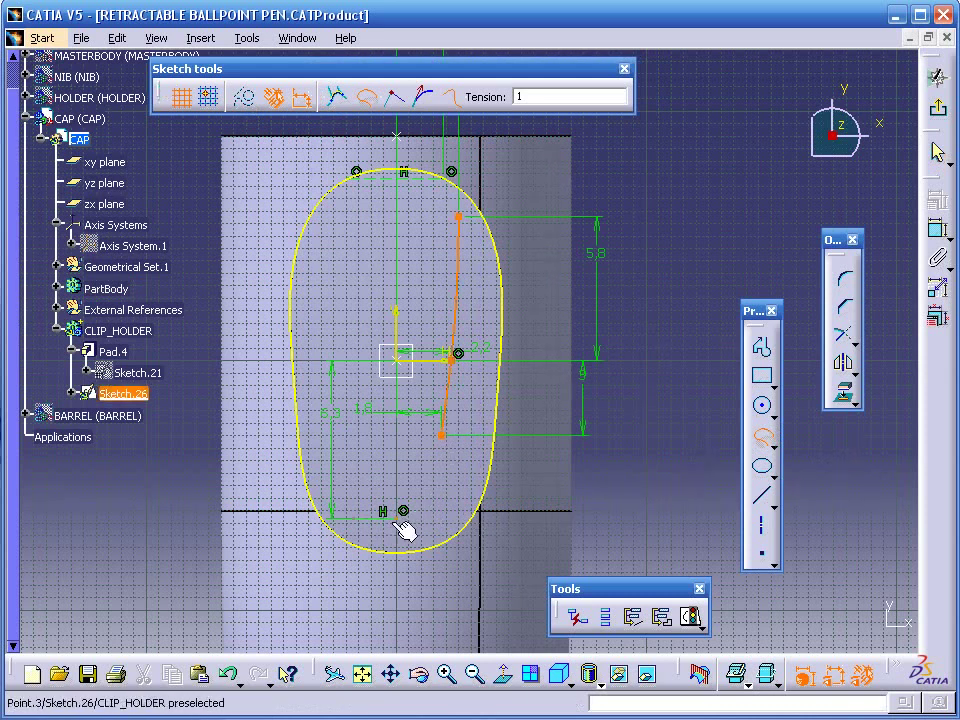
{"action": "left_click", "coordinate": [397, 517]}
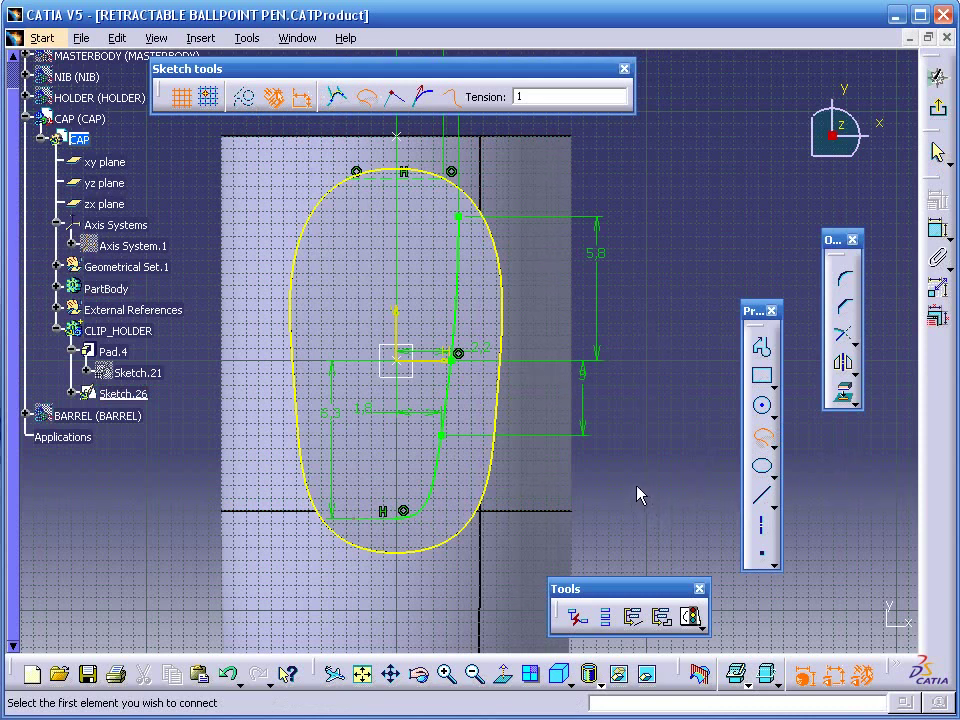
Trim the projected oval outline at the right endpoint of the upper horizontal construction line, trimming only the first element
{"action": "middle_click_drag", "start_coordinate": [611, 510], "coordinate": [611, 620]}
{"action": "mouse_move", "coordinate": [588, 237]}
{"action": "middle_mouse_down", "text": "ctrl"}
{"action": "mouse_move", "coordinate": [593, 182]}
{"action": "mouse_move", "coordinate": [701, 227]}
{"action": "mouse_move", "coordinate": [672, 228]}
{"action": "middle_mouse_up", "text": "ctrl"}
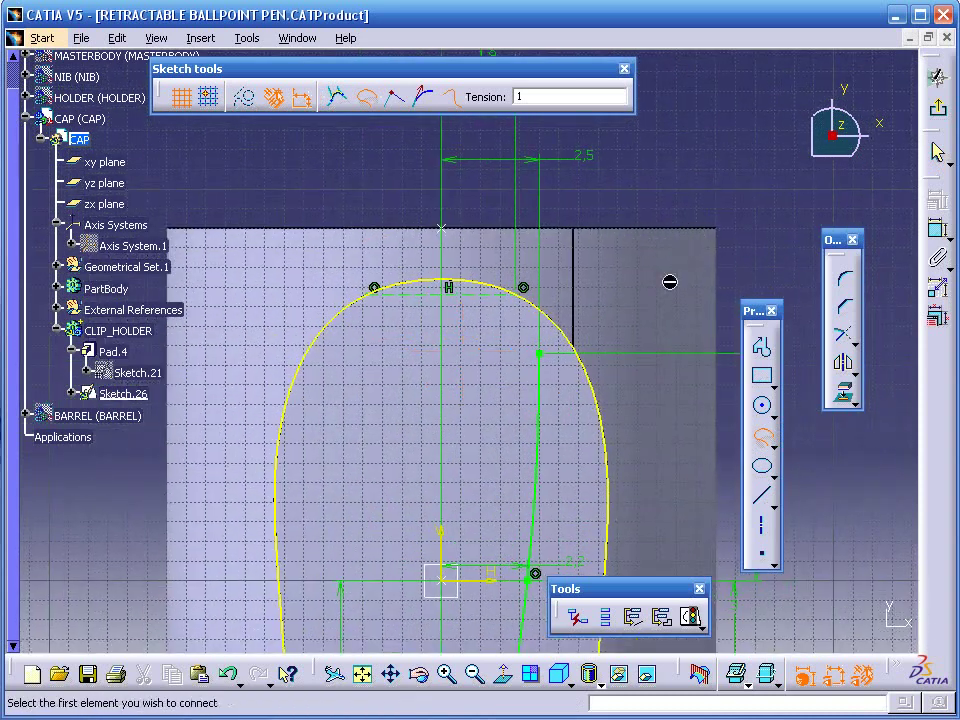
{"action": "left_click", "coordinate": [762, 436]}
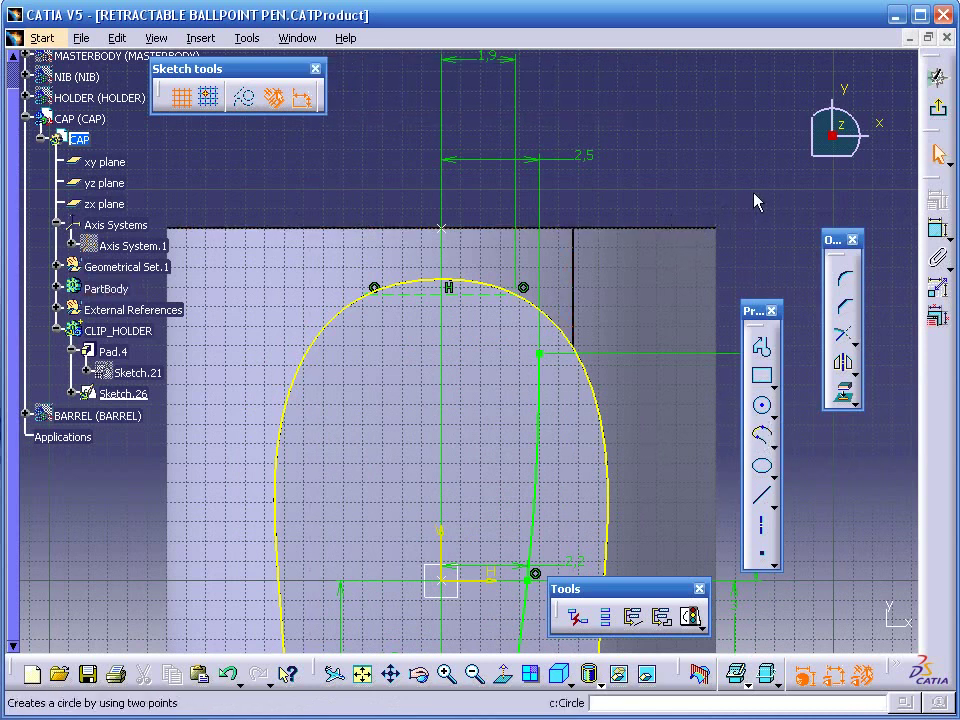
{"action": "left_click", "coordinate": [846, 341]}
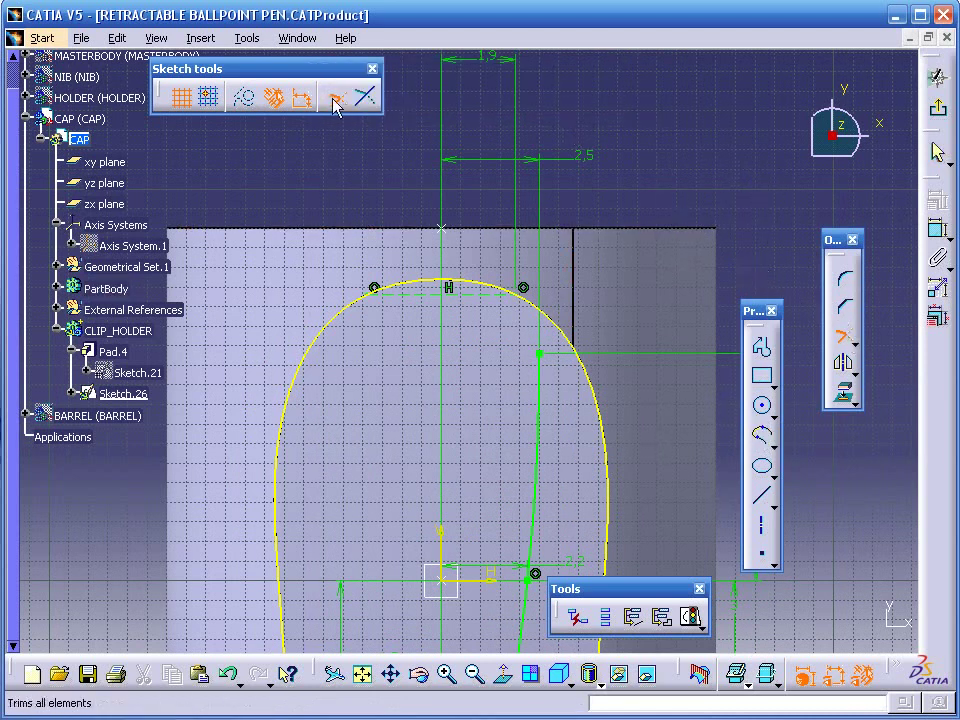
{"action": "left_click", "coordinate": [368, 101]}
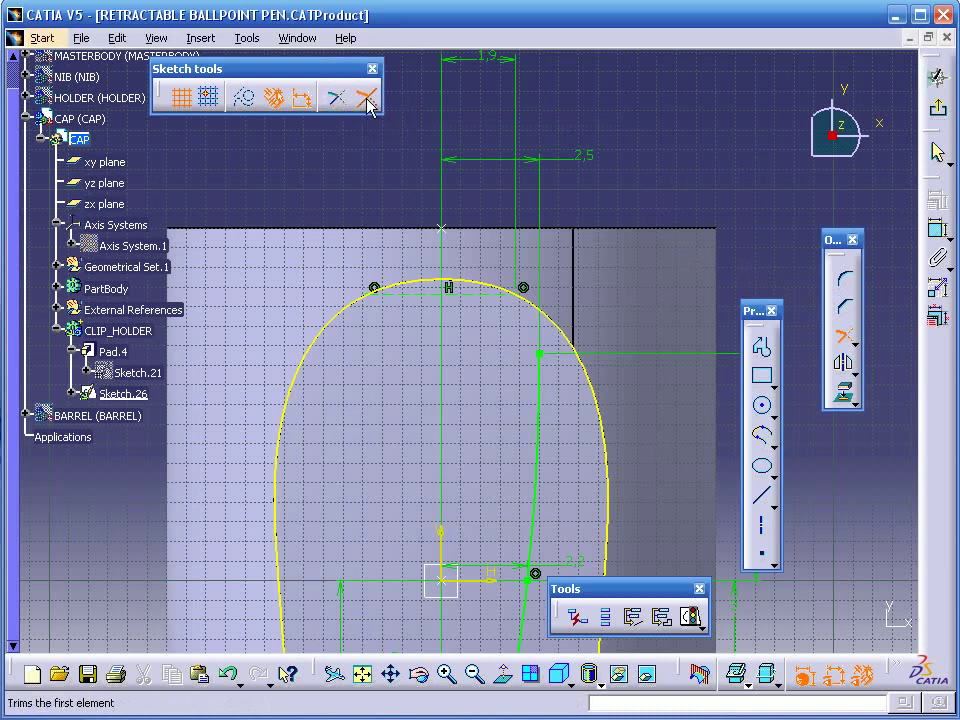
{"action": "left_click", "coordinate": [503, 292]}
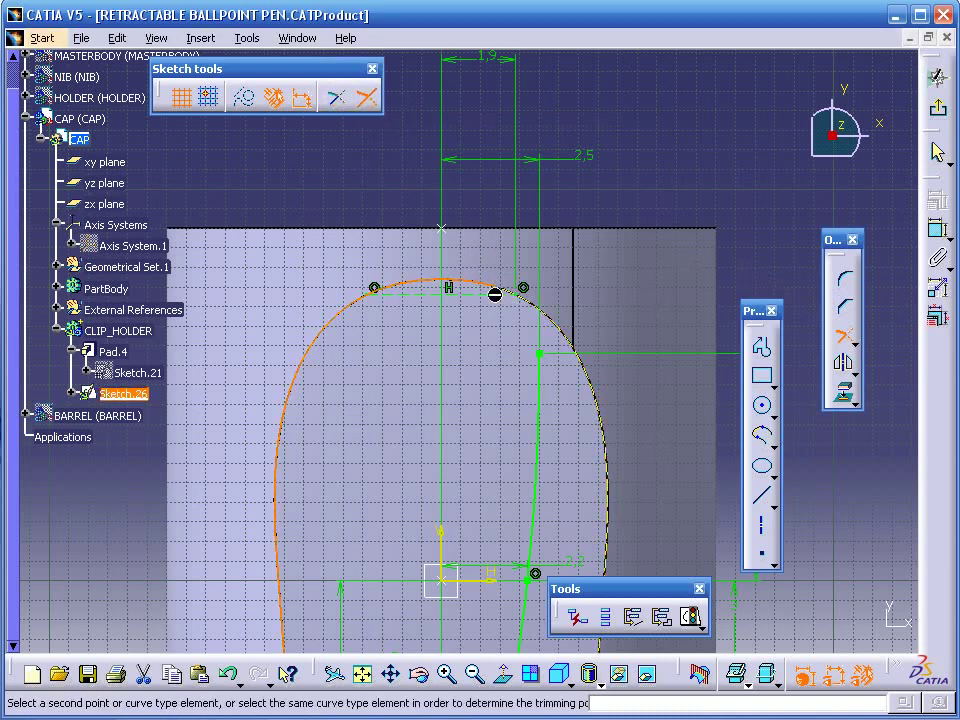
{"action": "left_click", "coordinate": [508, 296]}
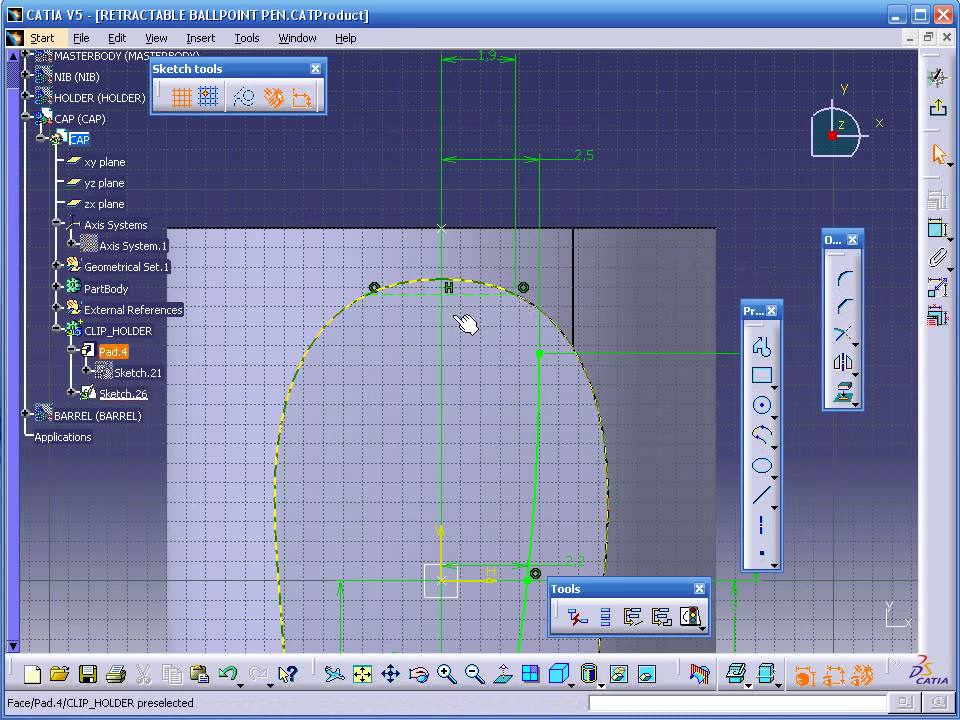
Trim the projected outline at the upper construction line's left endpoint, keeping only the top arc
{"action": "left_click", "coordinate": [843, 333]}
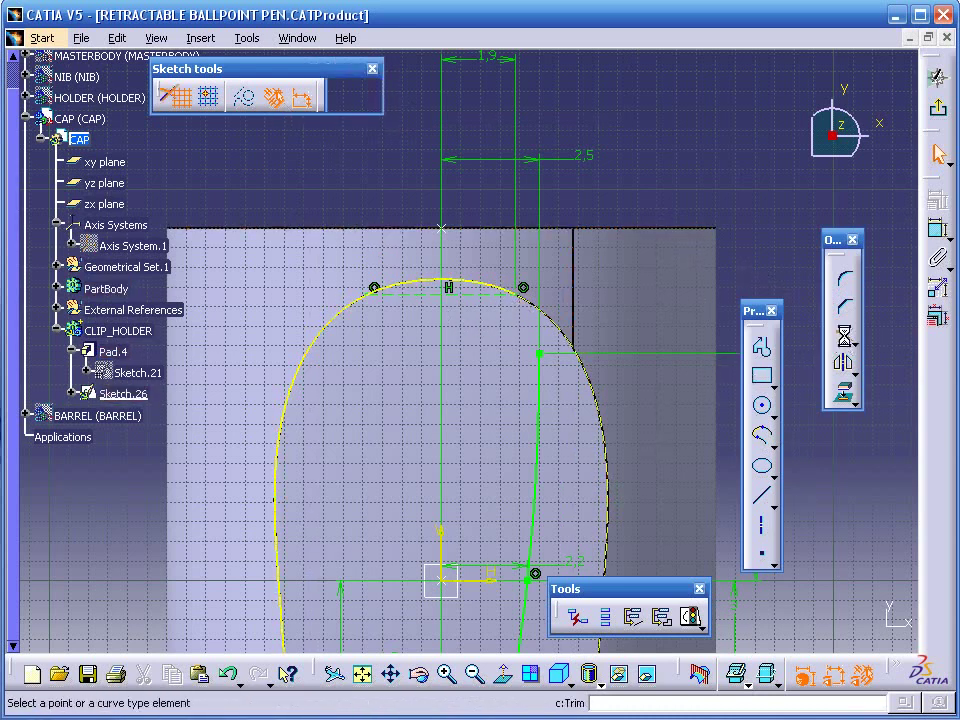
{"action": "left_click", "coordinate": [410, 293]}
{"action": "left_click", "coordinate": [405, 296]}
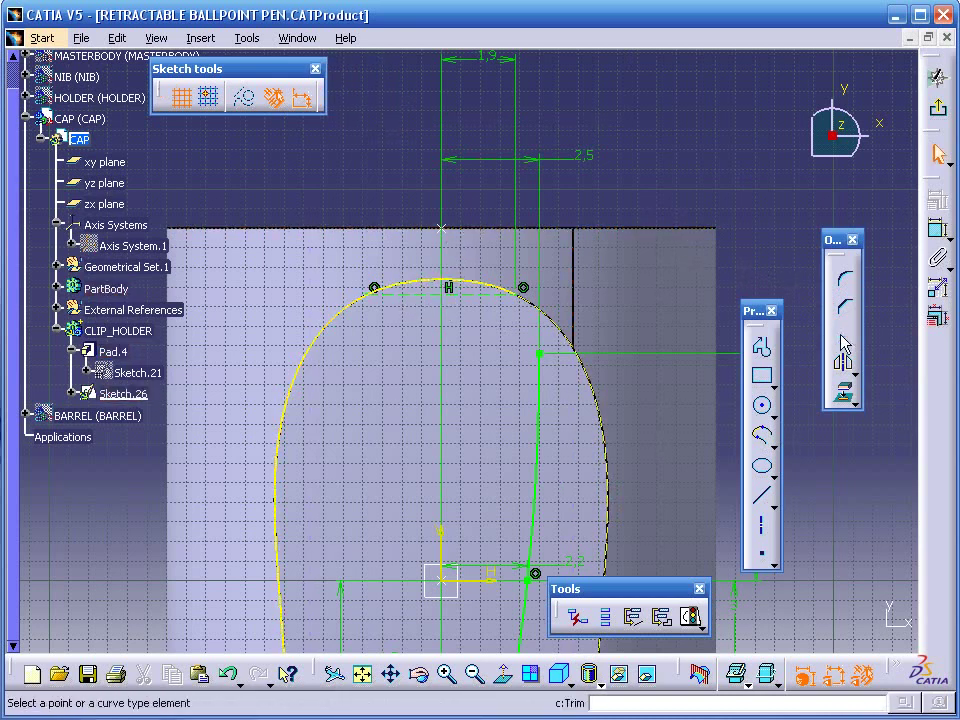
{"action": "left_click", "coordinate": [420, 291]}
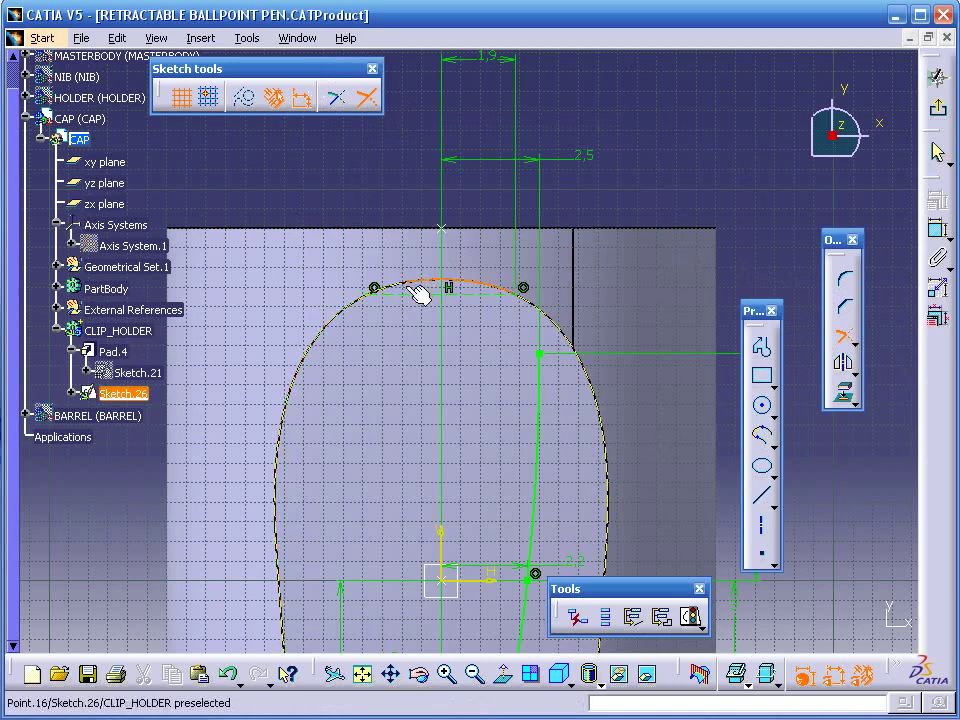
{"action": "left_click", "coordinate": [409, 304]}
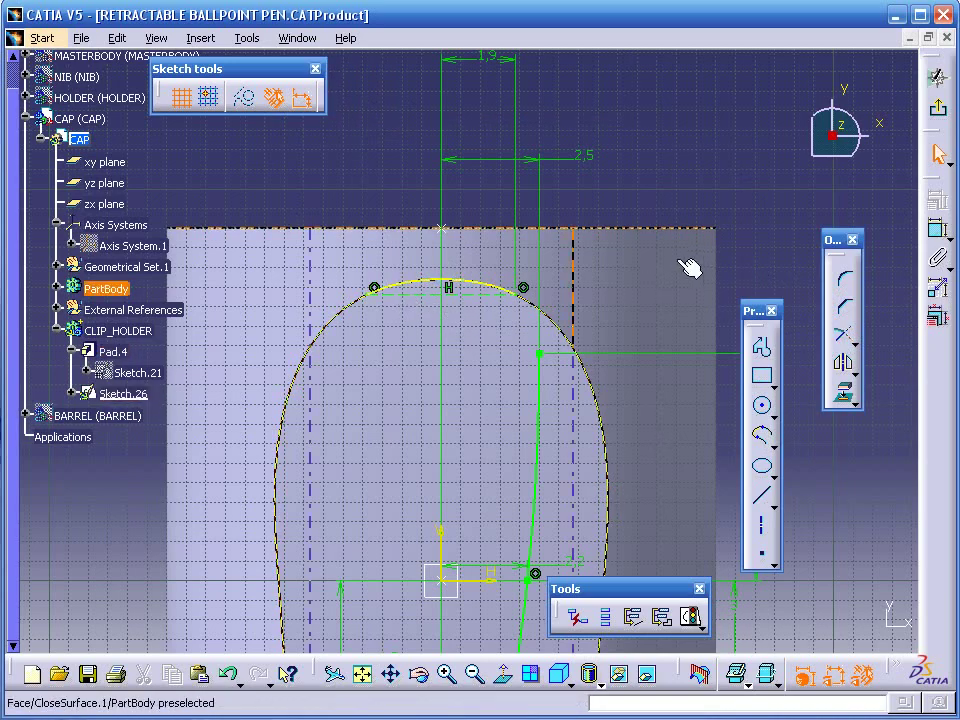
Mirror the spline and its lower connecting curve about the sketch's vertical axis
{"action": "mouse_move", "coordinate": [649, 249]}
{"action": "middle_mouse_down"}
{"action": "mouse_move", "coordinate": [647, 109]}
{"action": "mouse_move", "coordinate": [666, 103]}
{"action": "mouse_move", "coordinate": [660, 150]}
{"action": "mouse_move", "coordinate": [658, 134]}
{"action": "middle_mouse_up"}
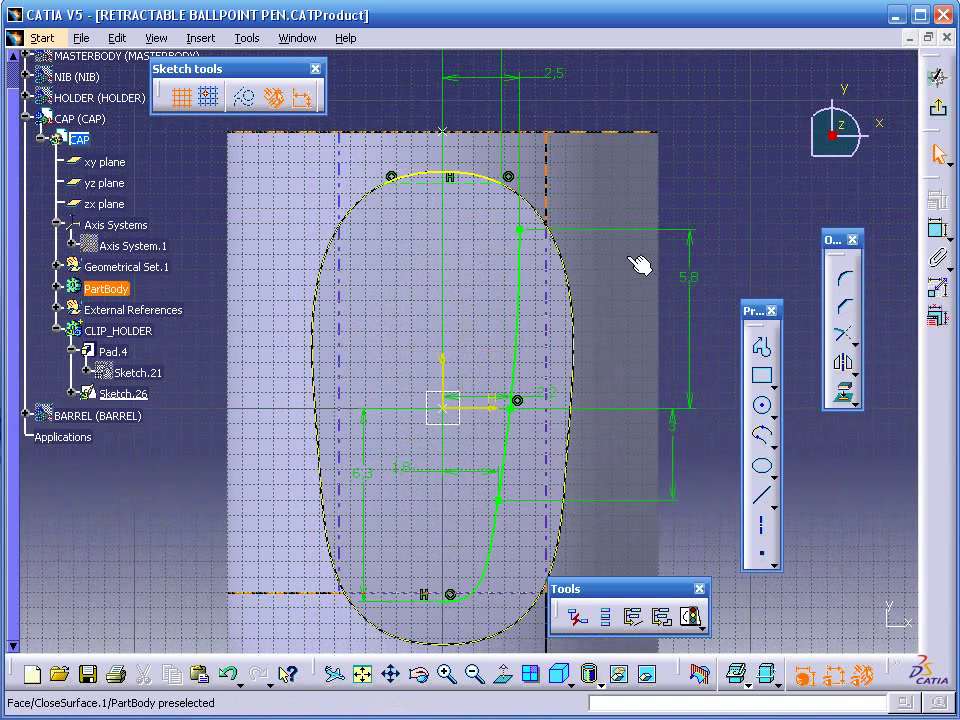
{"action": "left_click", "coordinate": [490, 550]}
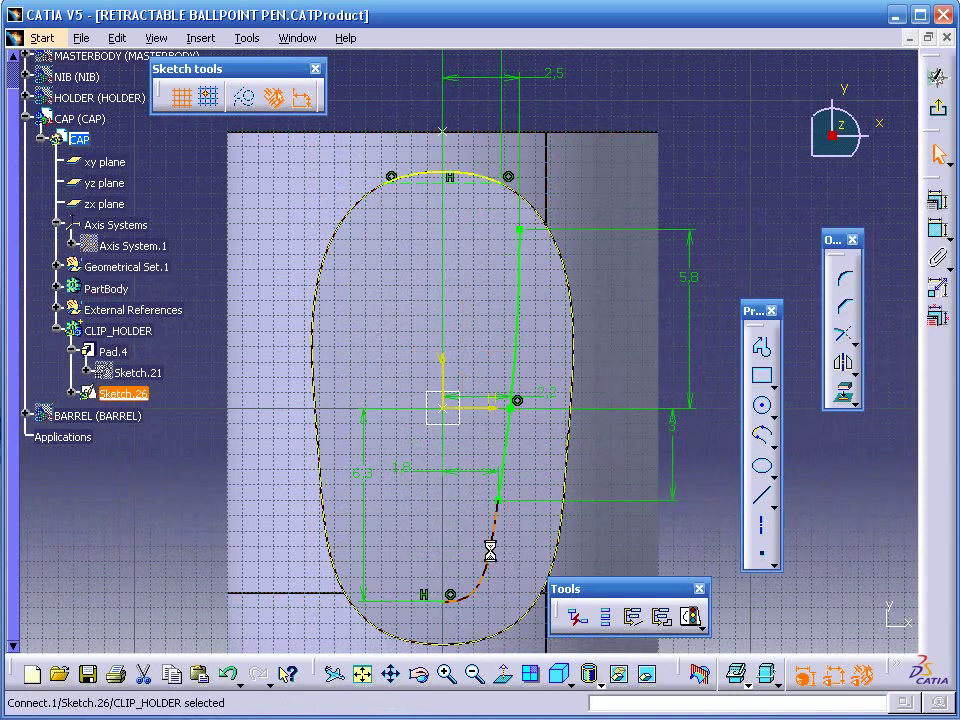
{"action": "left_click", "coordinate": [515, 458], "text": "ctrl"}
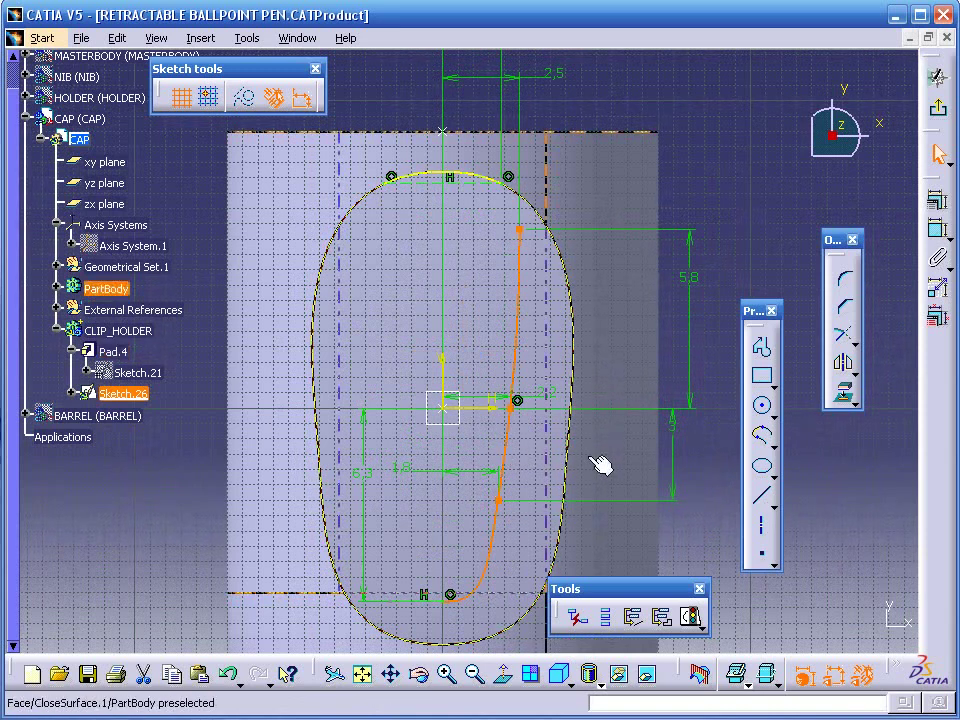
{"action": "left_click", "coordinate": [846, 366]}
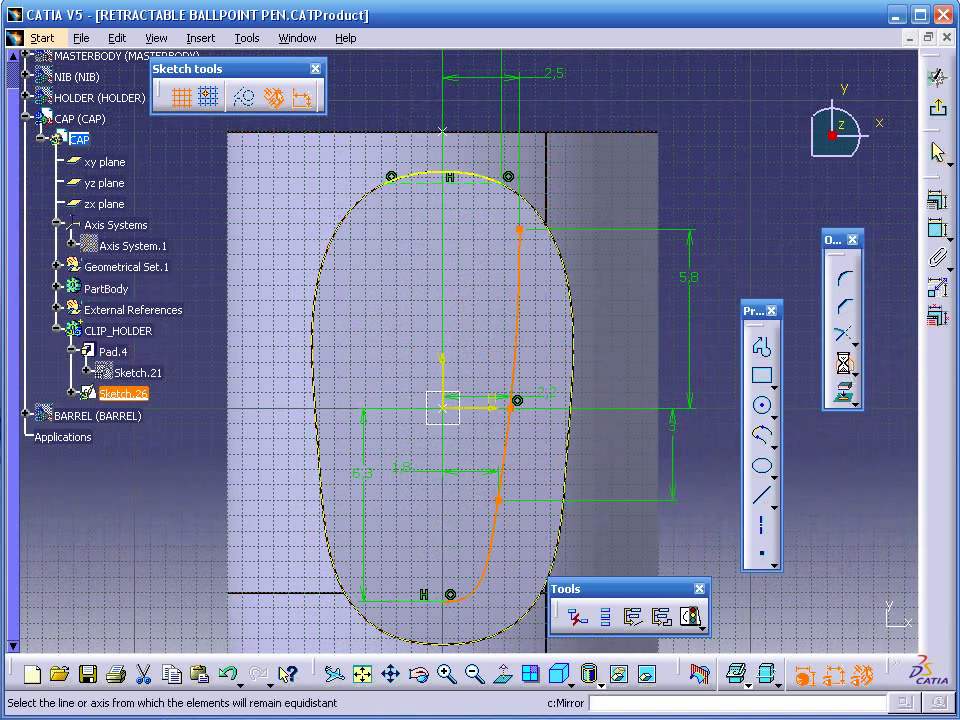
{"action": "left_click", "coordinate": [442, 377]}
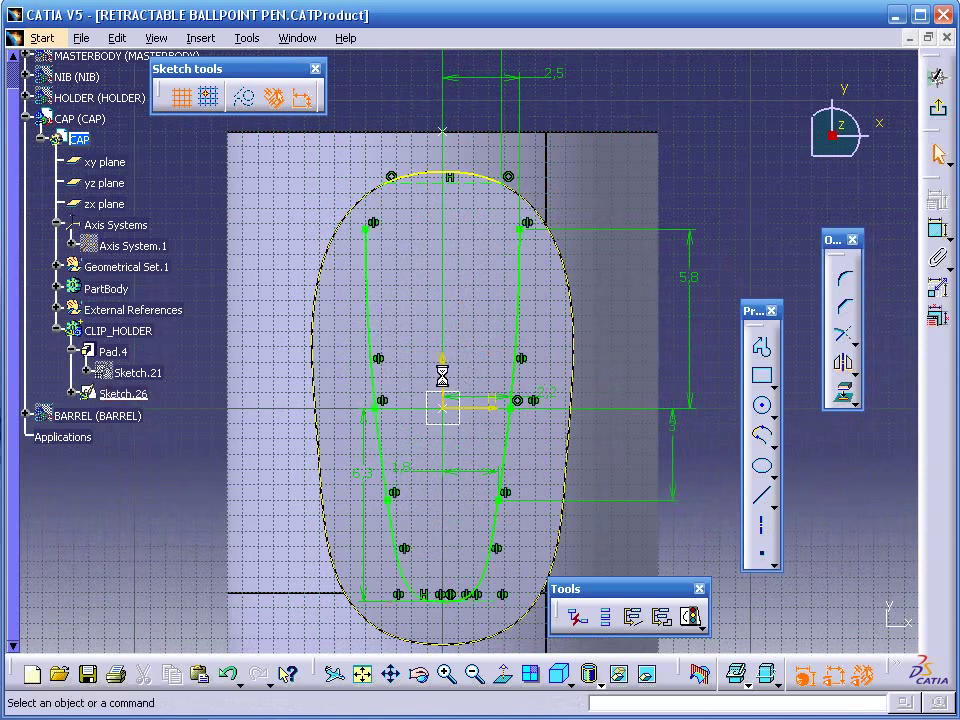
Join both ends of the top arc to the upper ends of the left and right splines with connecting curves
{"action": "mouse_move", "coordinate": [675, 189]}
{"action": "middle_mouse_down"}
{"action": "mouse_move", "coordinate": [671, 229]}
{"action": "mouse_move", "coordinate": [703, 172]}
{"action": "mouse_move", "coordinate": [643, 150]}
{"action": "mouse_move", "coordinate": [594, 268]}
{"action": "mouse_move", "coordinate": [602, 272]}
{"action": "mouse_move", "coordinate": [600, 264]}
{"action": "middle_mouse_up"}
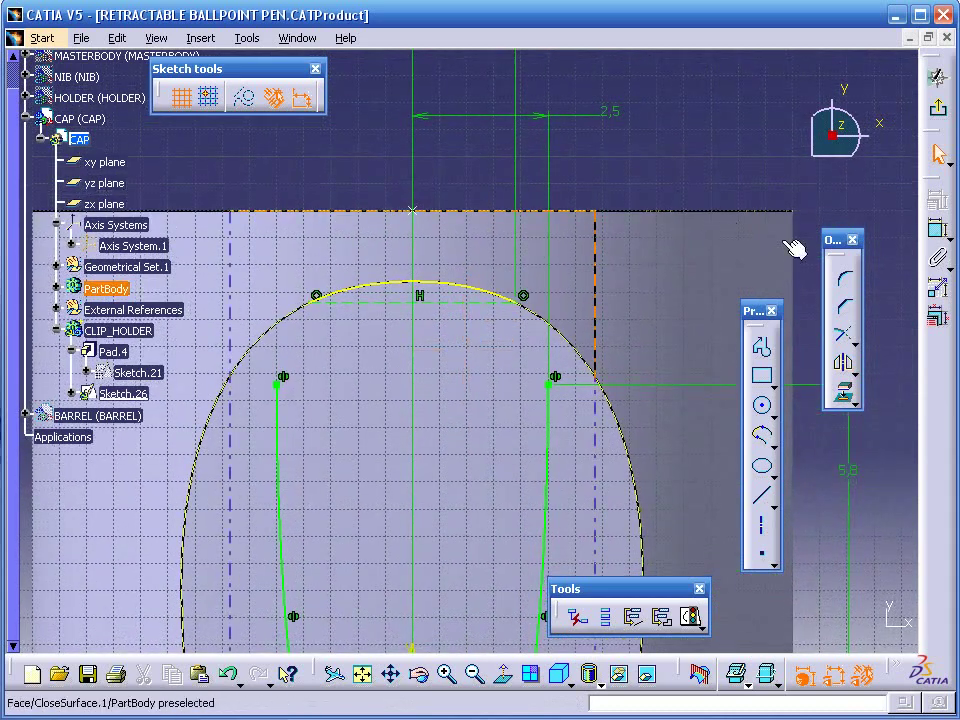
{"action": "left_click", "coordinate": [762, 436]}
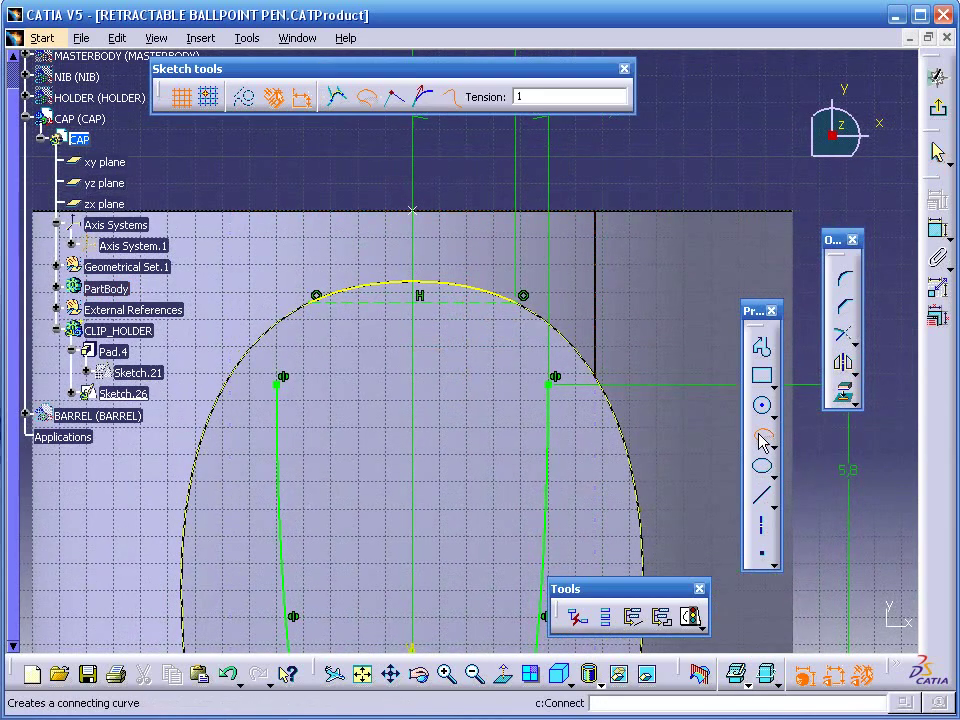
{"action": "left_click", "coordinate": [519, 303]}
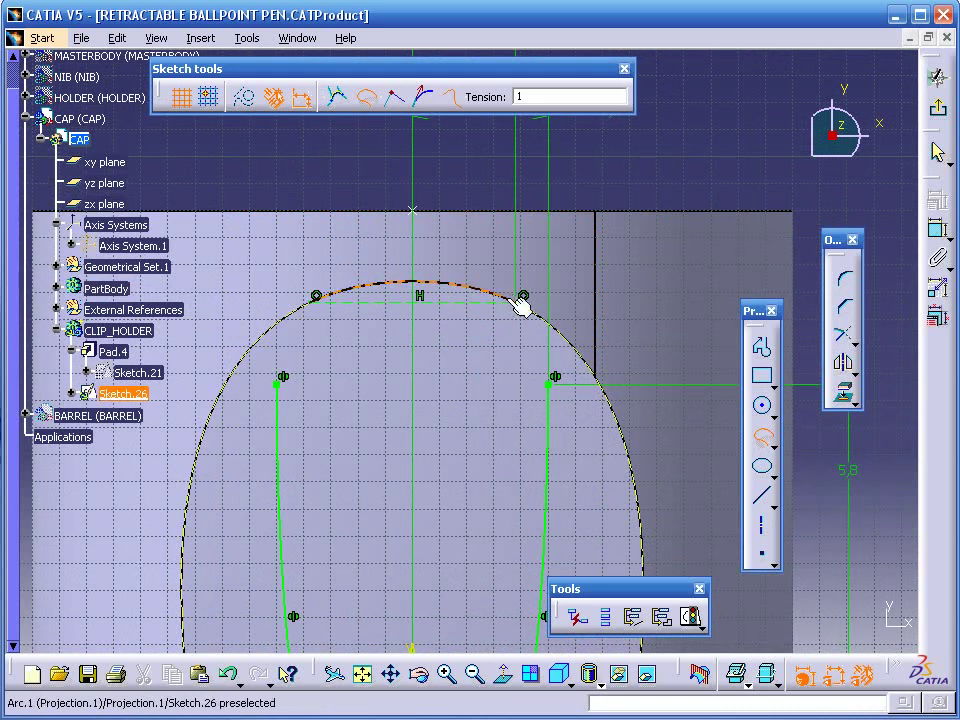
{"action": "left_click", "coordinate": [545, 402]}
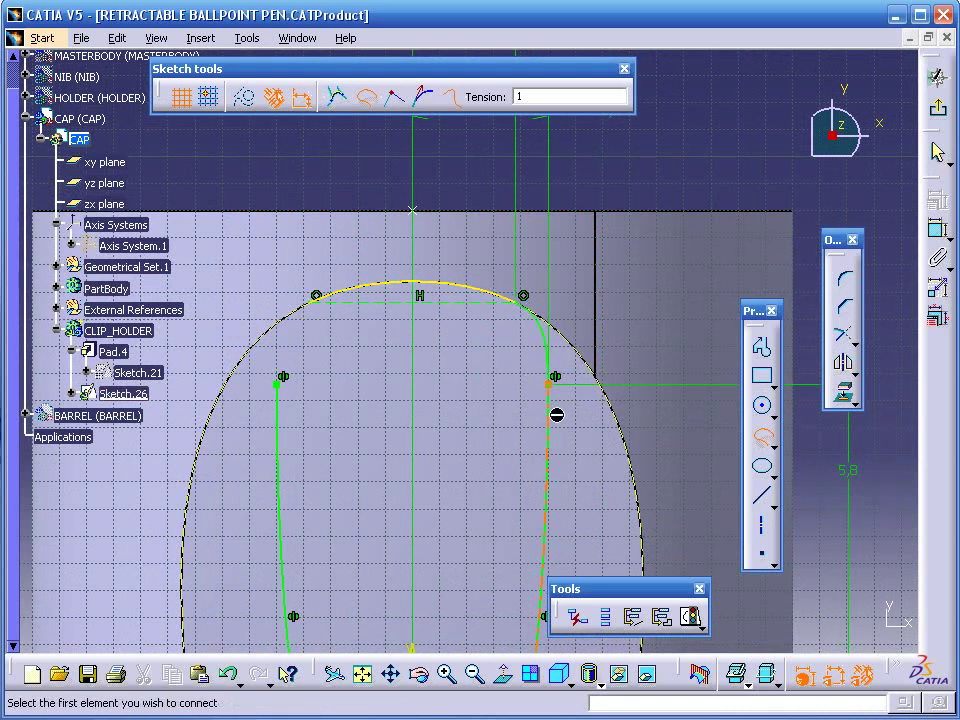
{"action": "left_click", "coordinate": [549, 412]}
{"action": "left_click", "coordinate": [342, 300]}
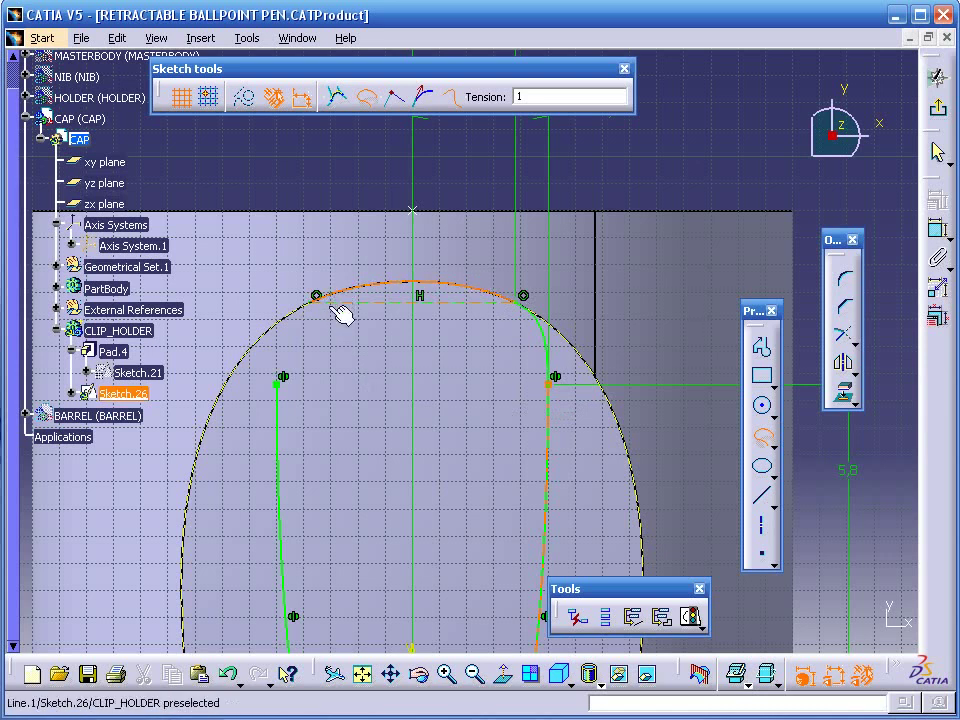
{"action": "left_click", "coordinate": [279, 398]}
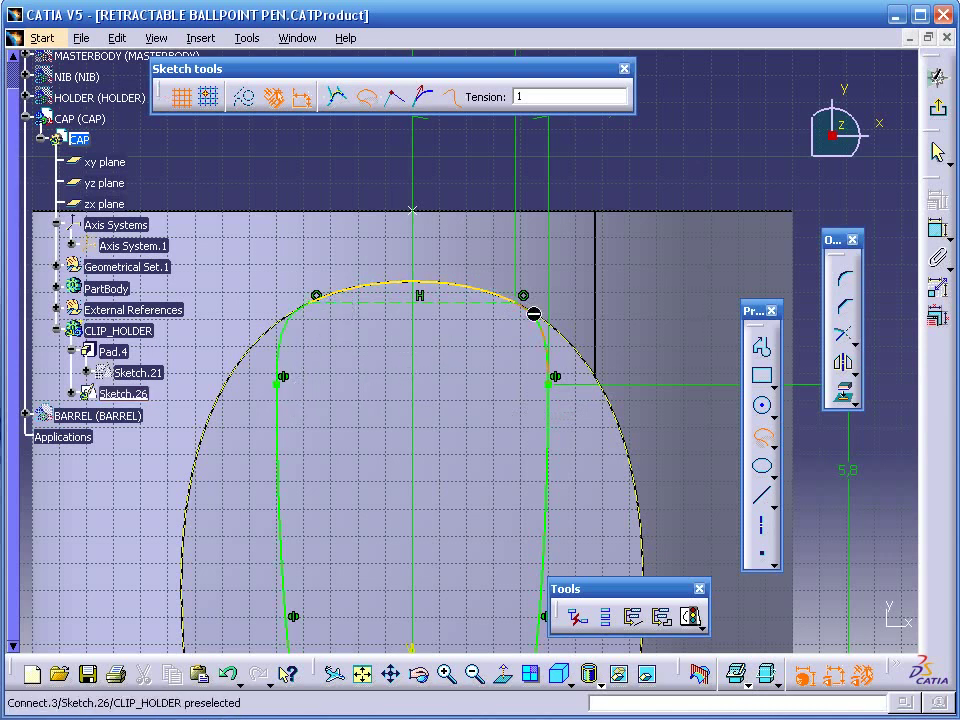
{"action": "left_click", "coordinate": [762, 437]}
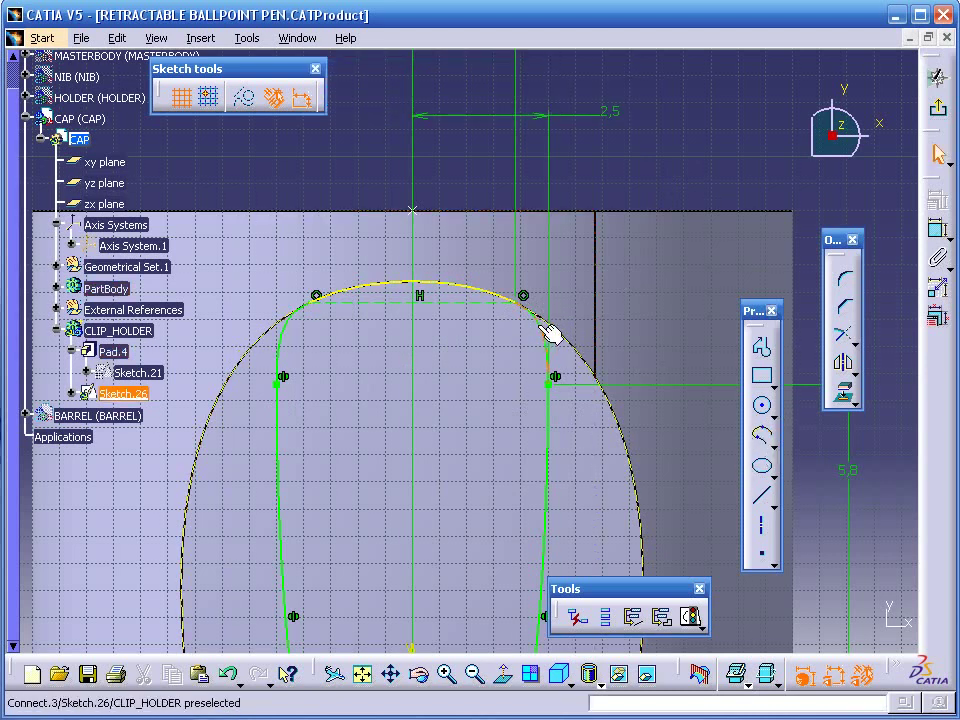
Reduce the first-curve tension of the right upper connecting curve, keeping curvature continuity at both ends
{"action": "double_click", "coordinate": [550, 335]}
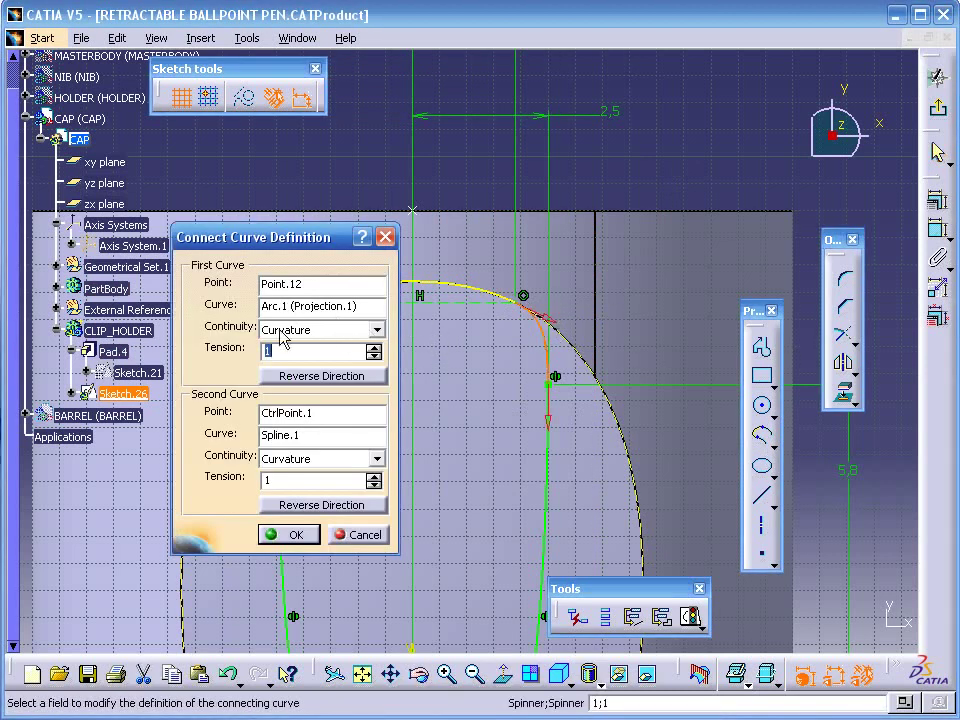
{"action": "left_click", "coordinate": [374, 356]}
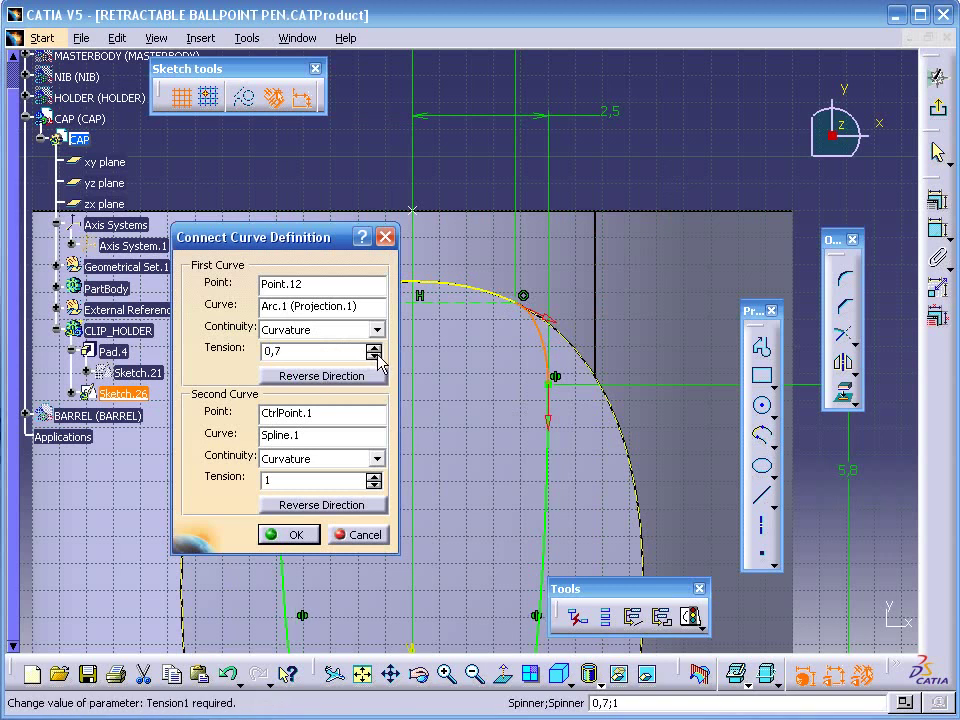
{"action": "left_click", "coordinate": [375, 356]}
{"action": "left_click", "coordinate": [375, 349]}
{"action": "left_click", "coordinate": [296, 534]}
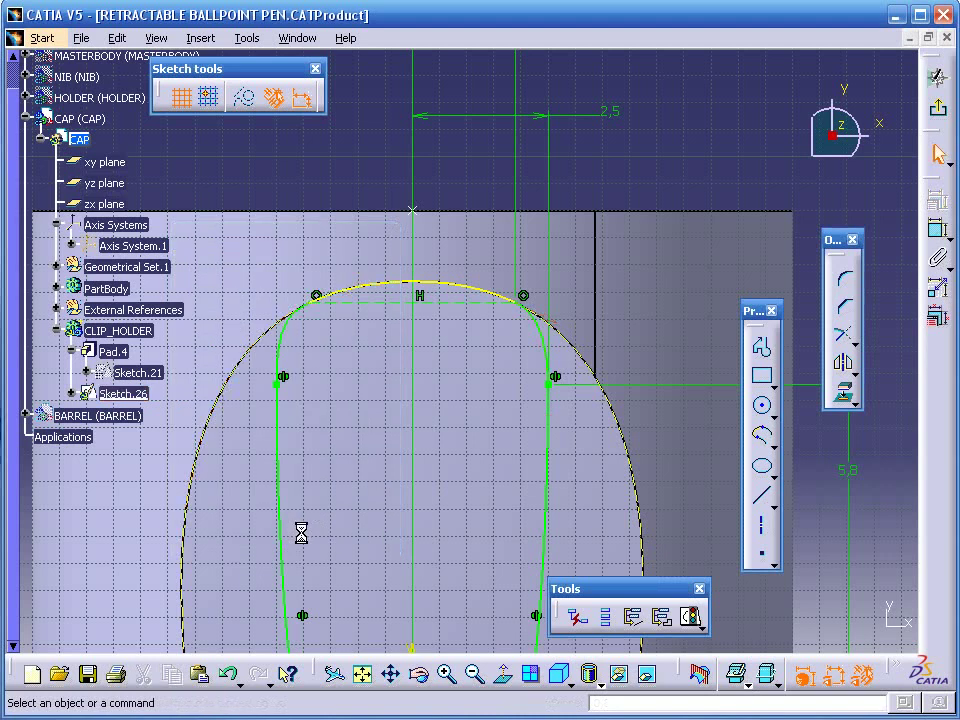
Set the first-curve tension of the left upper connecting curve to 0,9
{"action": "double_click", "coordinate": [293, 340]}
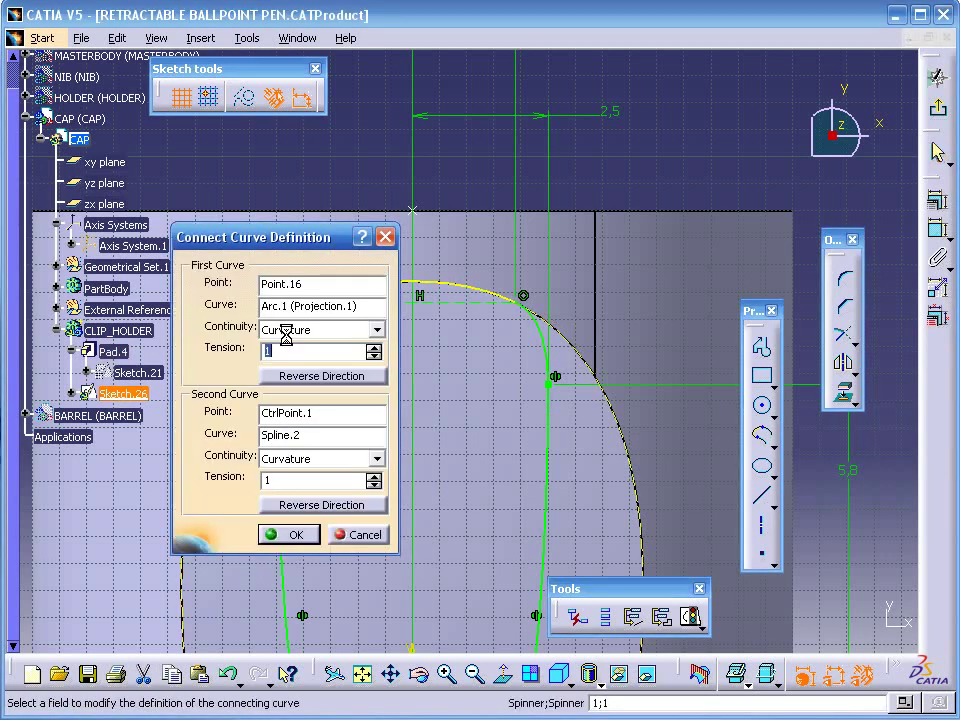
{"action": "left_click", "coordinate": [374, 356]}
{"action": "left_click_drag", "start_coordinate": [317, 240], "coordinate": [680, 252]}
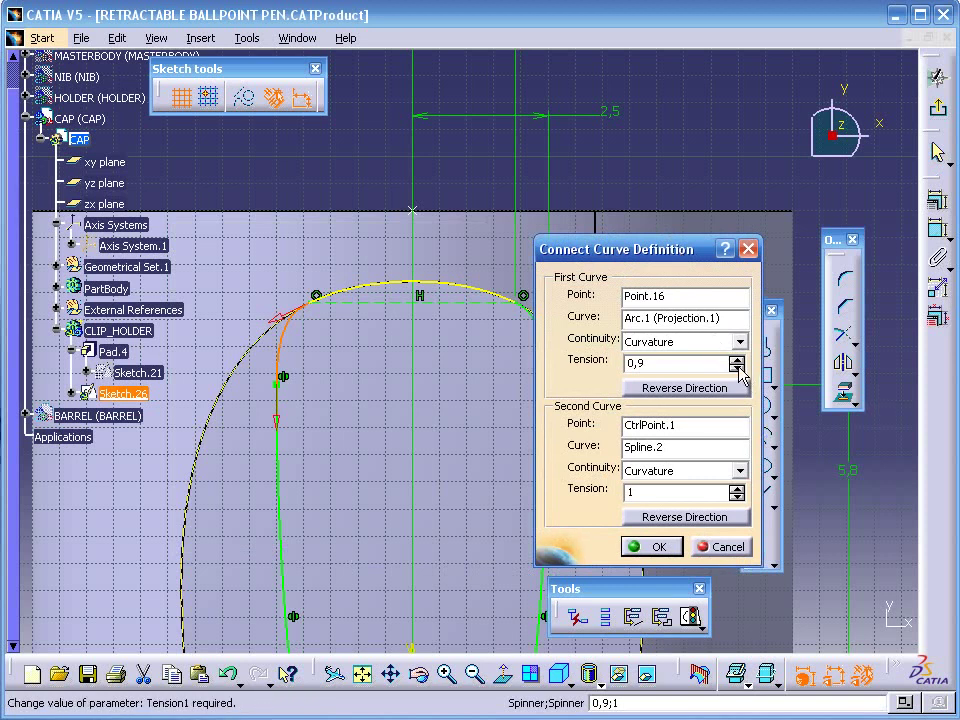
{"action": "left_click", "coordinate": [658, 545]}
Exit the closed clip profile sketch and return to the 3D model of the cap
{"action": "mouse_move", "coordinate": [654, 150]}
{"action": "middle_mouse_down"}
{"action": "mouse_move", "coordinate": [606, 336]}
{"action": "mouse_move", "coordinate": [611, 195]}
{"action": "middle_mouse_up"}
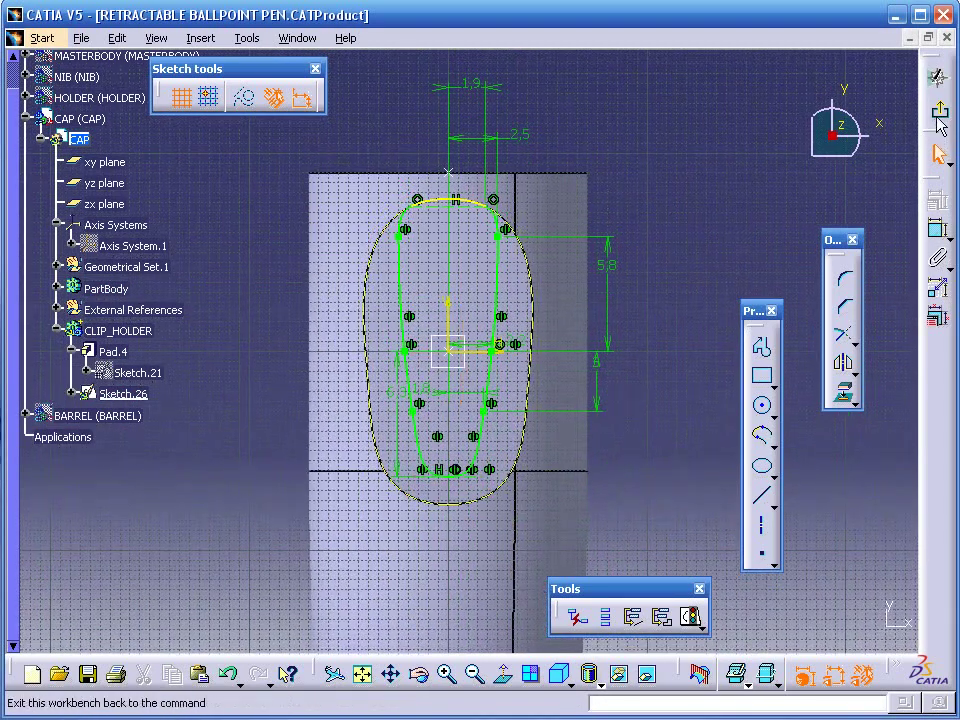
{"action": "left_click", "coordinate": [940, 118]}
{"action": "left_click", "coordinate": [602, 283]}
{"action": "mouse_move", "coordinate": [626, 236]}
{"action": "middle_mouse_down"}
{"action": "mouse_move", "coordinate": [626, 184]}
{"action": "mouse_move", "coordinate": [618, 246]}
{"action": "middle_mouse_up"}
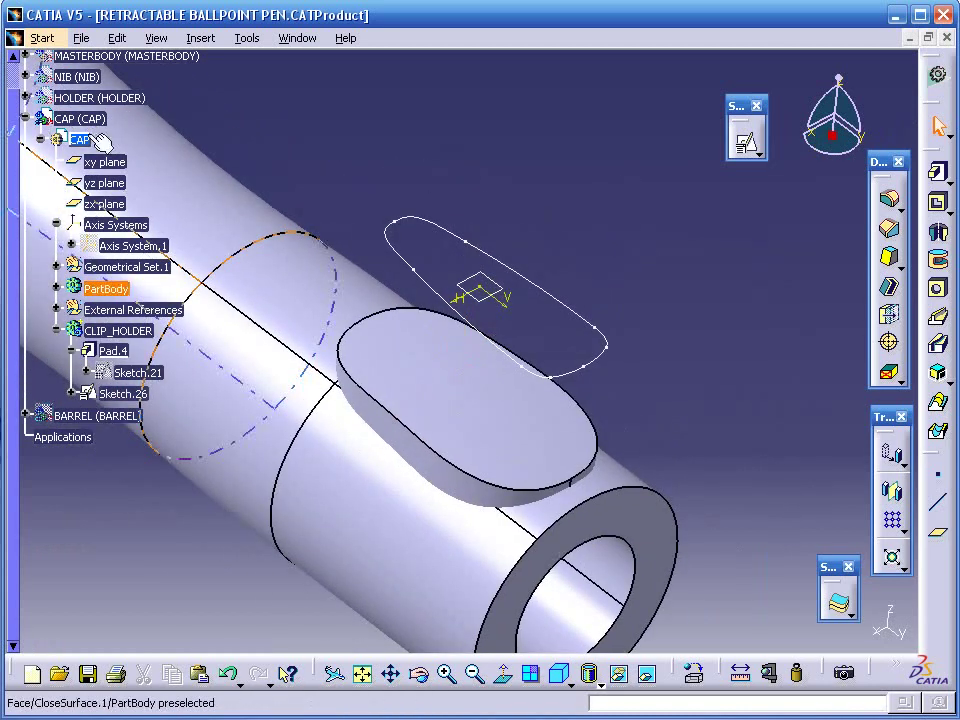
{"action": "left_click", "coordinate": [40, 139]}
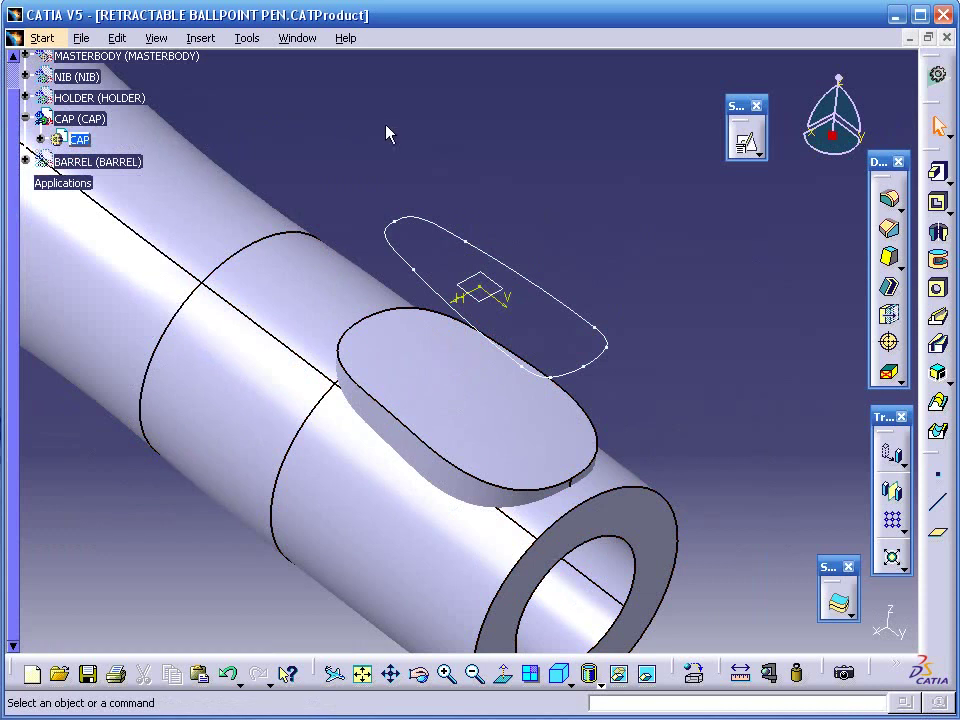
{"action": "middle_click_drag", "start_coordinate": [388, 133], "coordinate": [428, 208]}
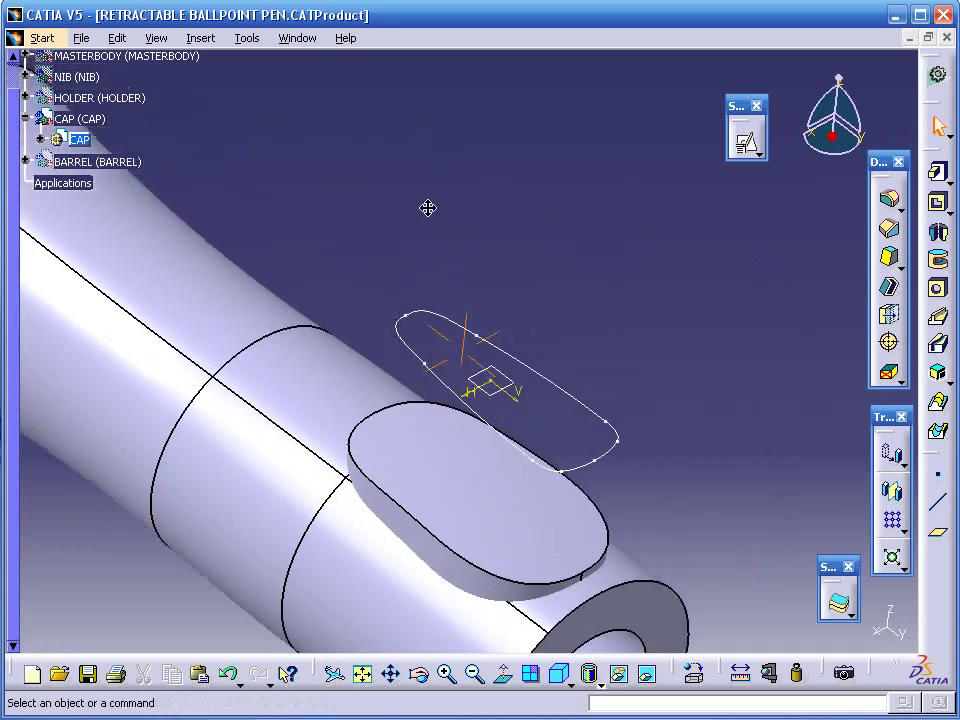
{"action": "left_click", "coordinate": [41, 140]}
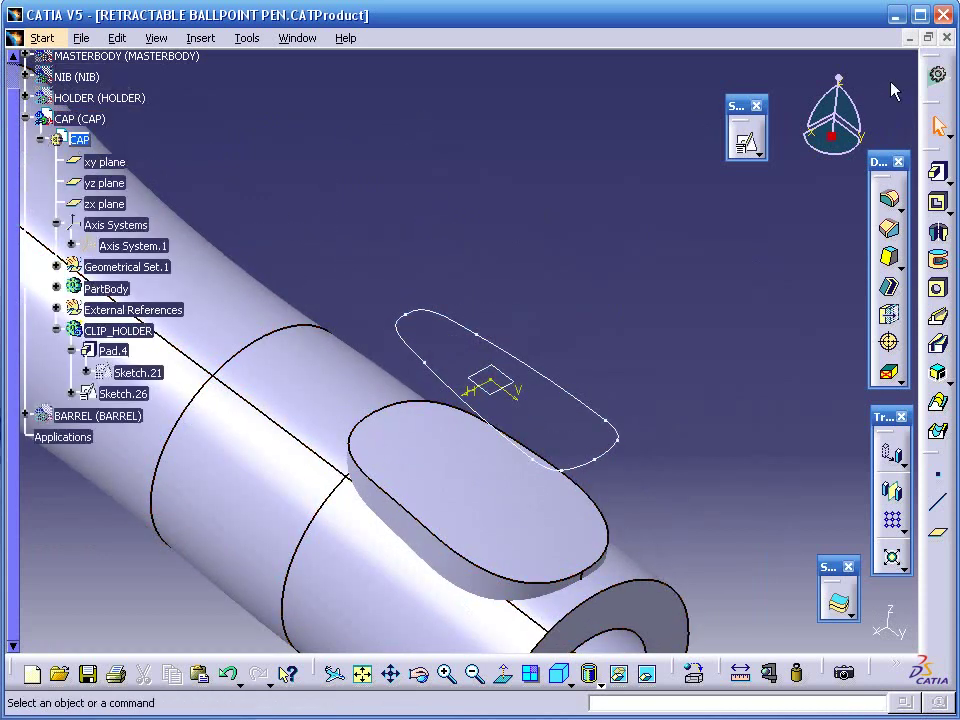
Switch to the surface design workbench and define Geometrical Set.1 as the in-work object
{"action": "left_click", "coordinate": [938, 75]}
{"action": "left_click", "coordinate": [703, 540]}
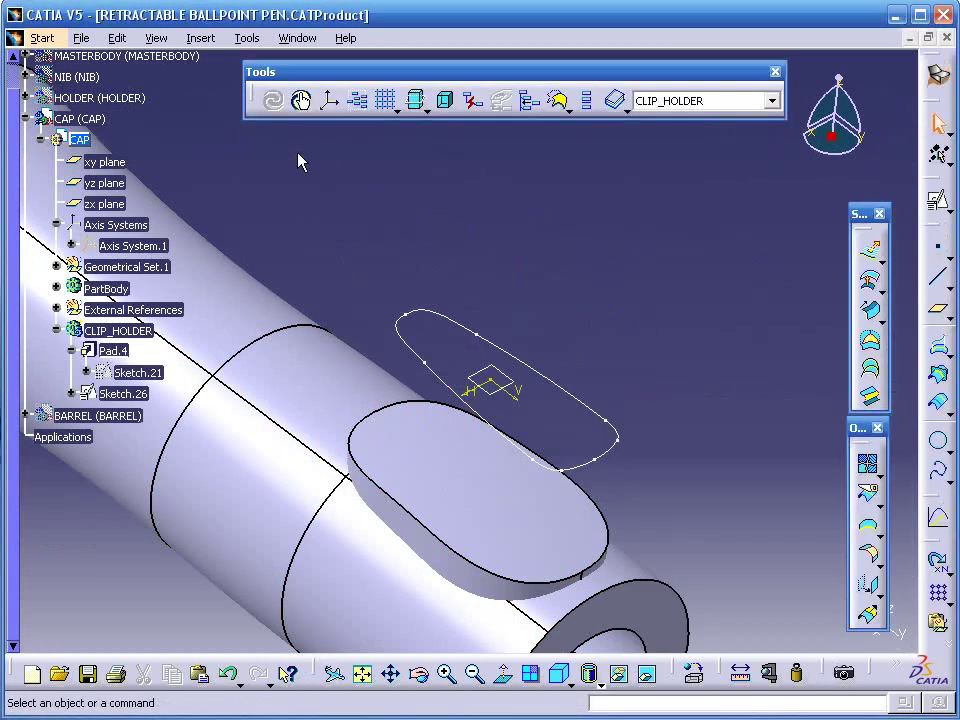
{"action": "left_click", "coordinate": [56, 266]}
{"action": "right_click", "coordinate": [150, 270]}
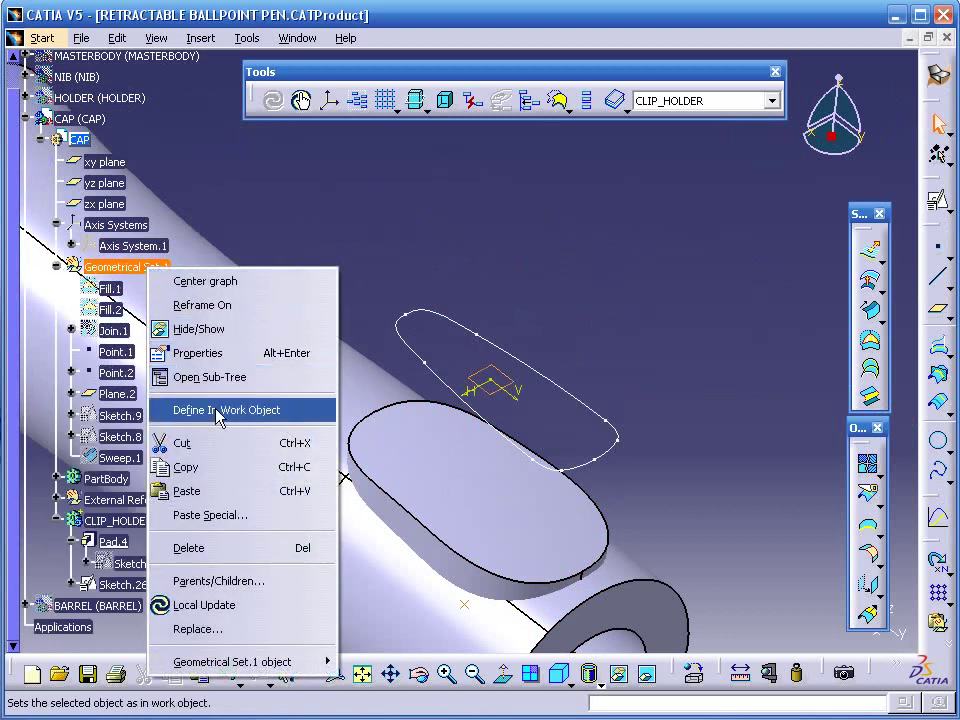
{"action": "left_click", "coordinate": [219, 410]}
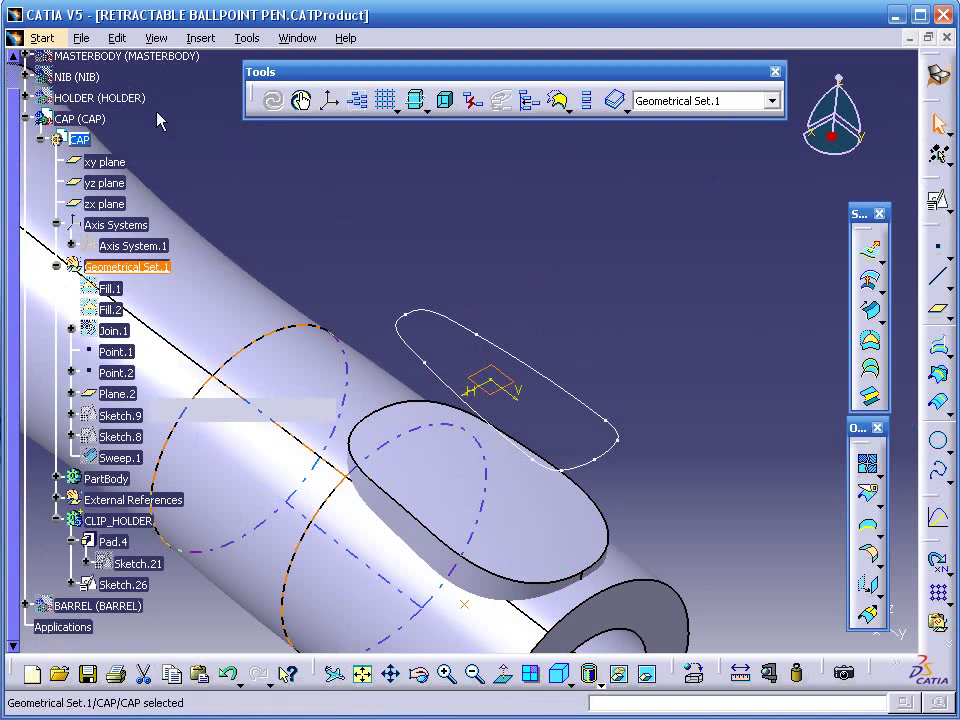
Show Axis System.1 and create a positioned sketch on its YZ plane with implicit origin and orientation
{"action": "right_click", "coordinate": [152, 250]}
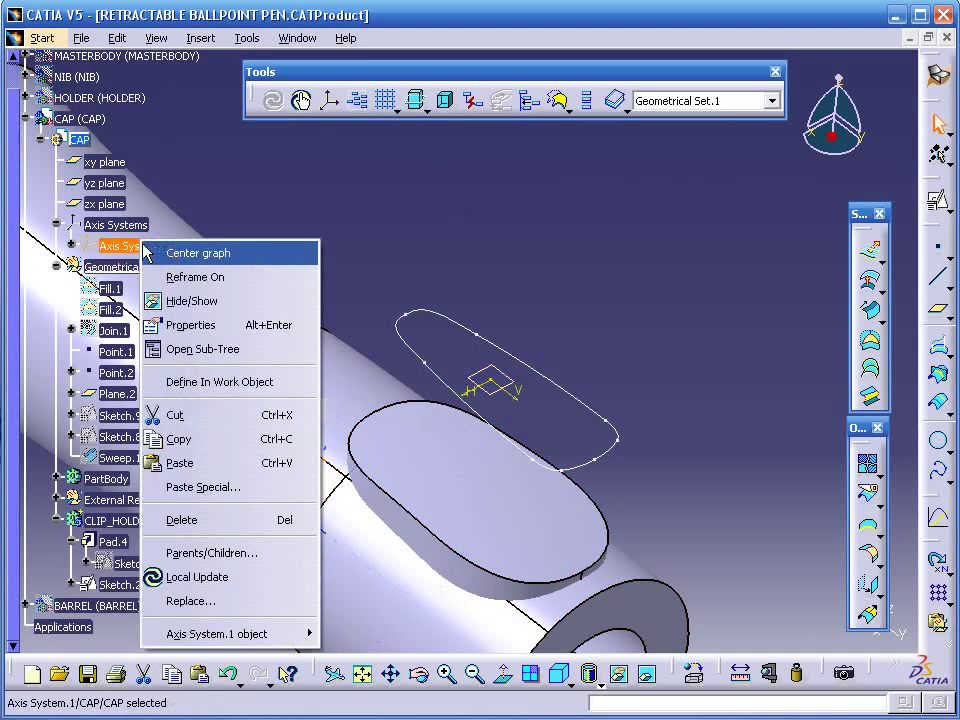
{"action": "left_click", "coordinate": [232, 308]}
{"action": "middle_click_drag", "start_coordinate": [257, 300], "coordinate": [677, 304]}
{"action": "middle_click_drag", "start_coordinate": [461, 536], "coordinate": [712, 307]}
{"action": "left_click", "coordinate": [938, 200]}
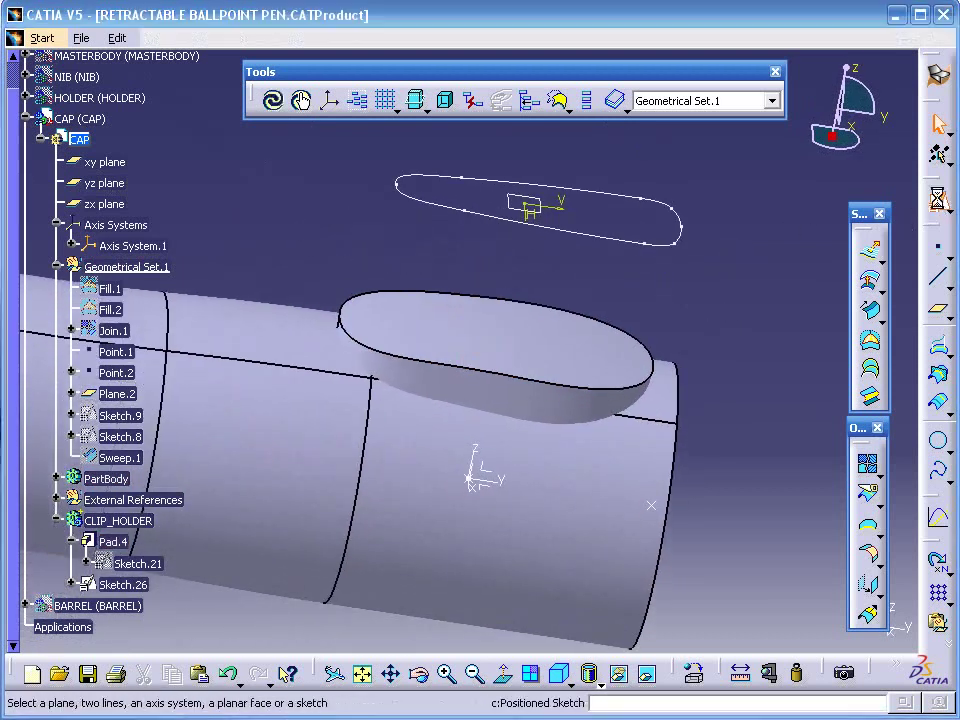
{"action": "left_click", "coordinate": [490, 467]}
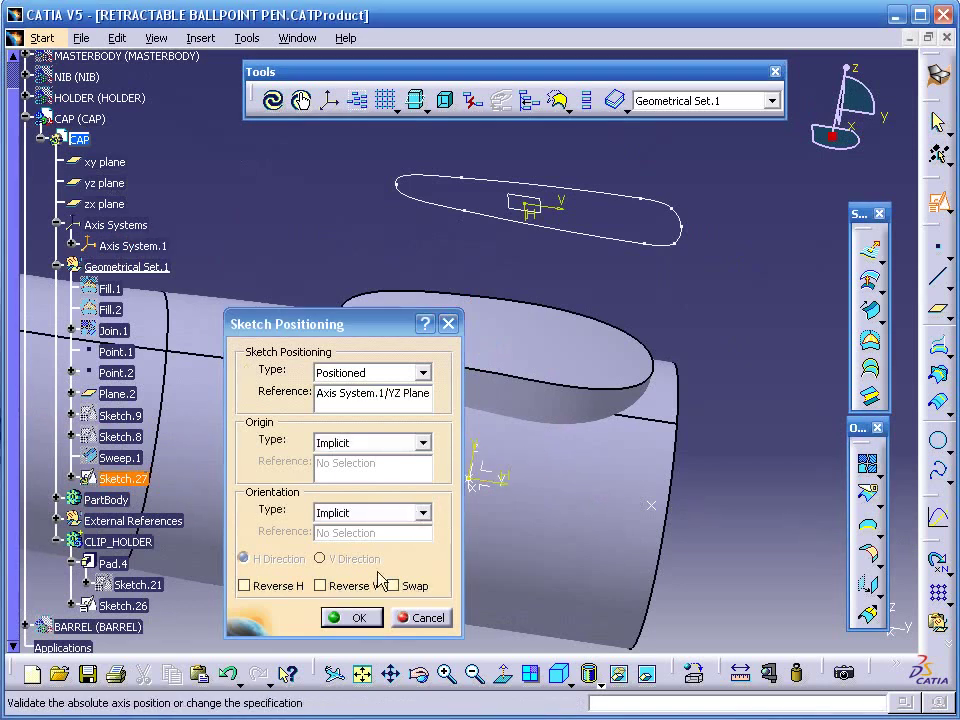
{"action": "left_click", "coordinate": [352, 617]}
{"action": "mouse_move", "coordinate": [620, 228]}
{"action": "middle_mouse_down"}
{"action": "mouse_move", "coordinate": [523, 253]}
{"action": "mouse_move", "coordinate": [520, 223]}
{"action": "mouse_move", "coordinate": [576, 252]}
{"action": "mouse_move", "coordinate": [596, 279]}
{"action": "middle_mouse_up"}
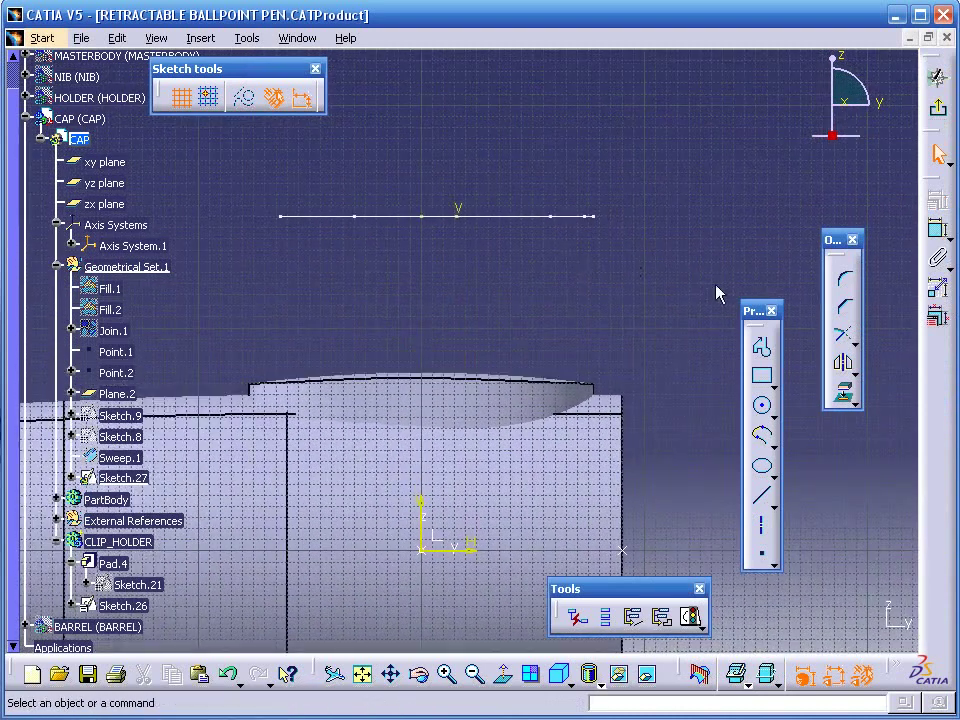
Draw a descending three-point spline above the clip holder pad, with its middle point near (0.8, 13.5) mm and right end near (8.6, 11.1) mm
{"action": "left_click", "coordinate": [761, 346]}
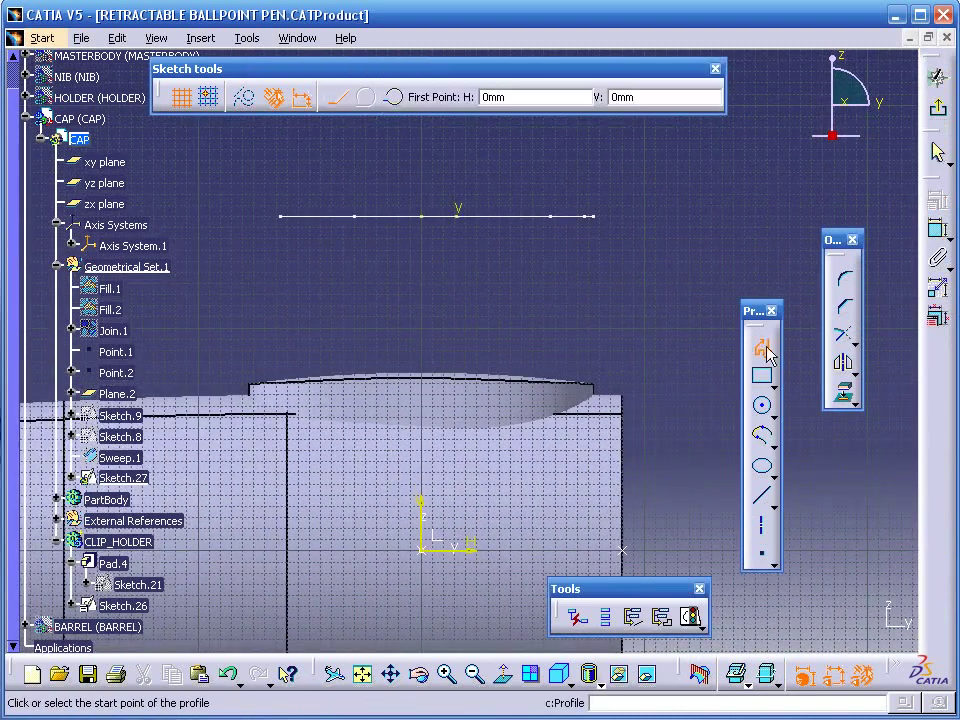
{"action": "left_click", "coordinate": [773, 447]}
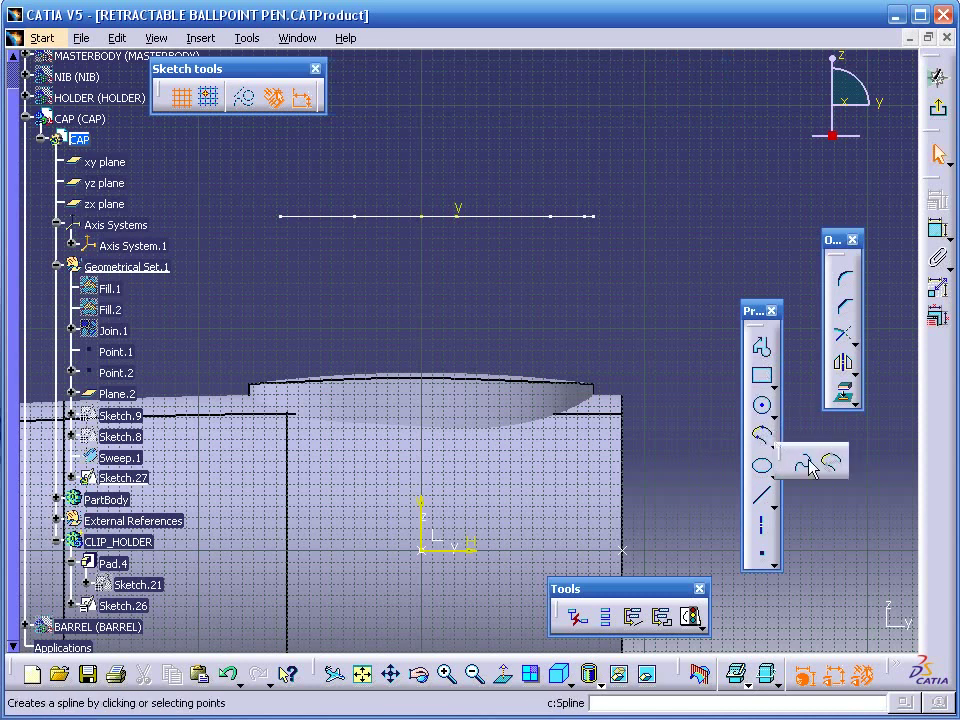
{"action": "left_click", "coordinate": [806, 463]}
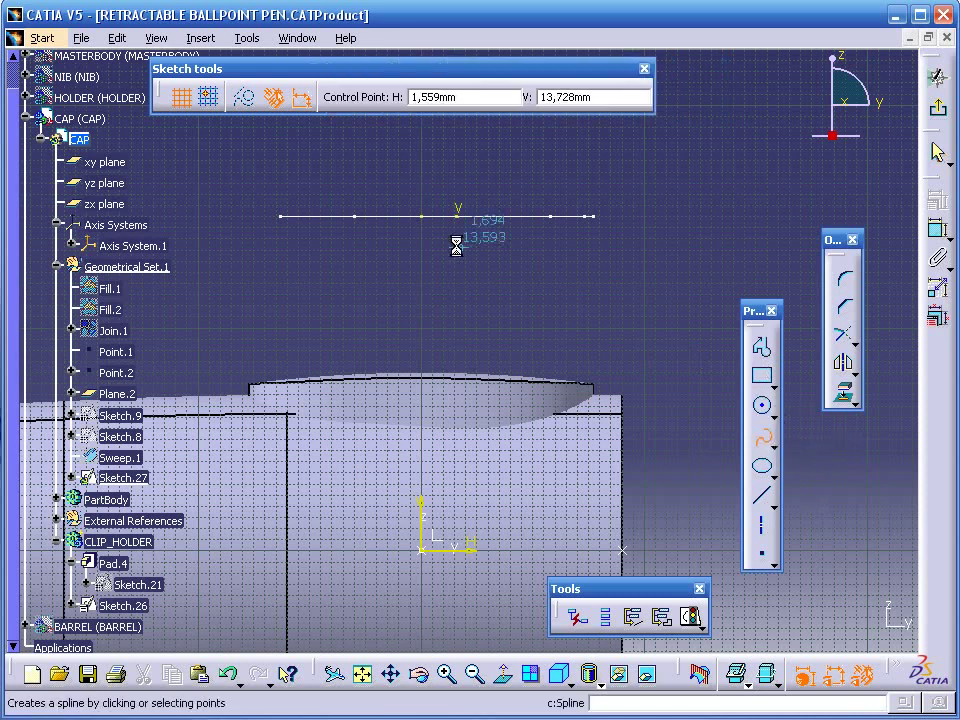
{"action": "left_click", "coordinate": [231, 223]}
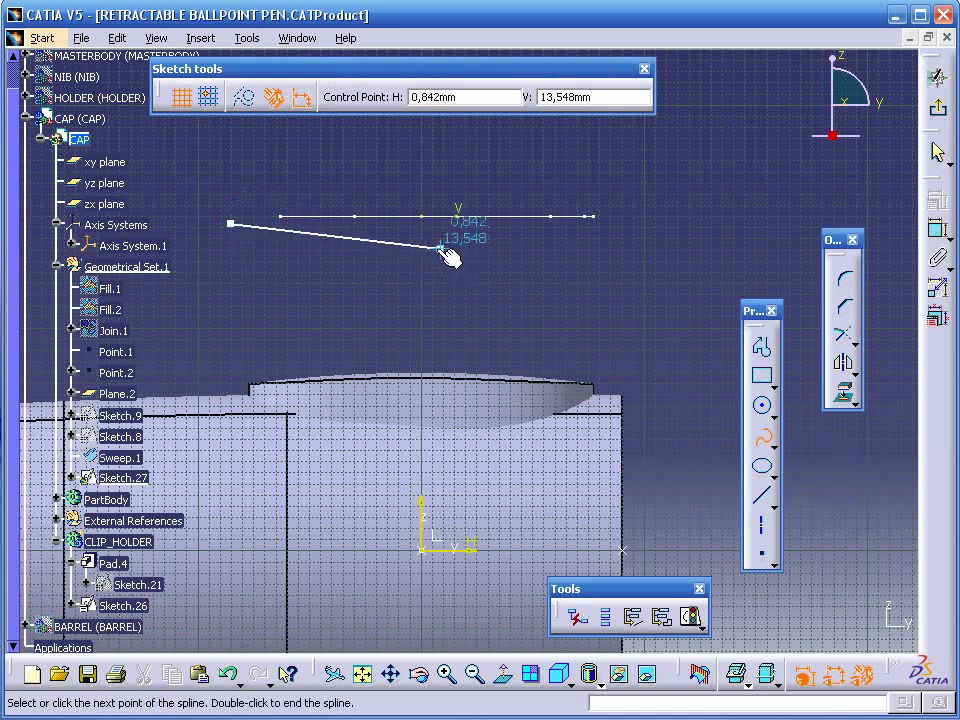
{"action": "left_click", "coordinate": [441, 248]}
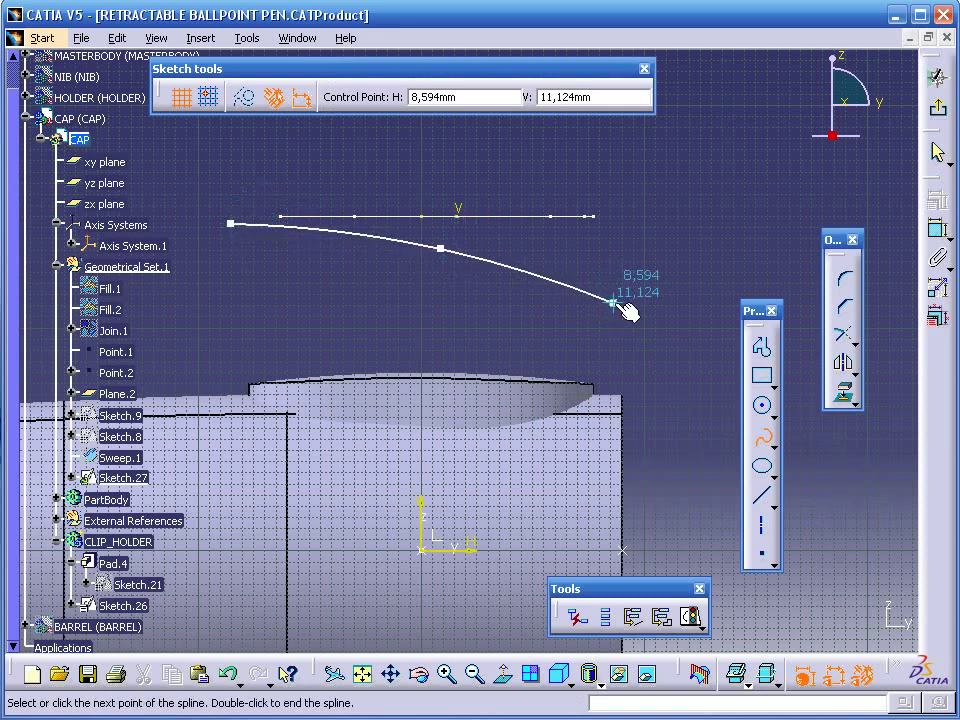
{"action": "left_click", "coordinate": [613, 301]}
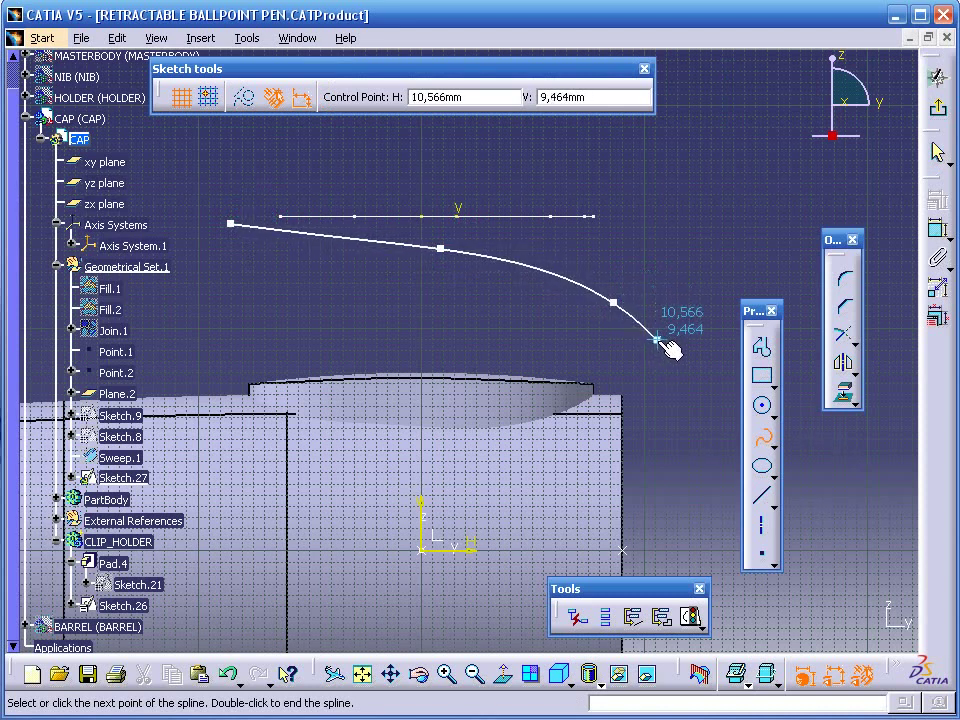
{"action": "key", "text": "Escape"}
Draw a second three-point spline just below the first, with its endpoints vertically beneath those of the upper spline
{"action": "left_click", "coordinate": [762, 437]}
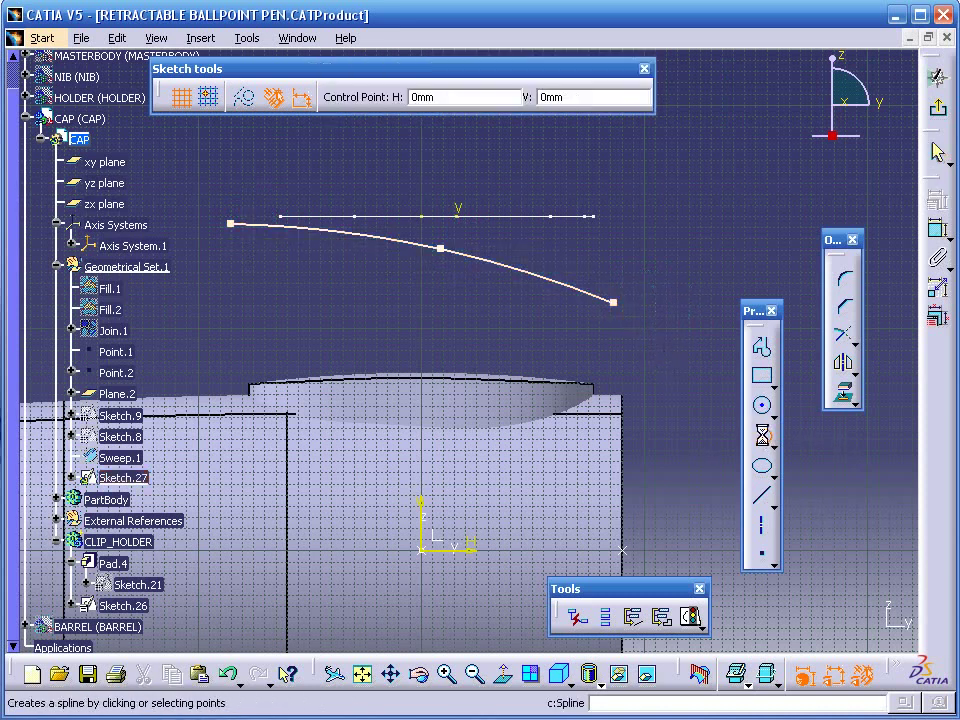
{"action": "left_click", "coordinate": [231, 264]}
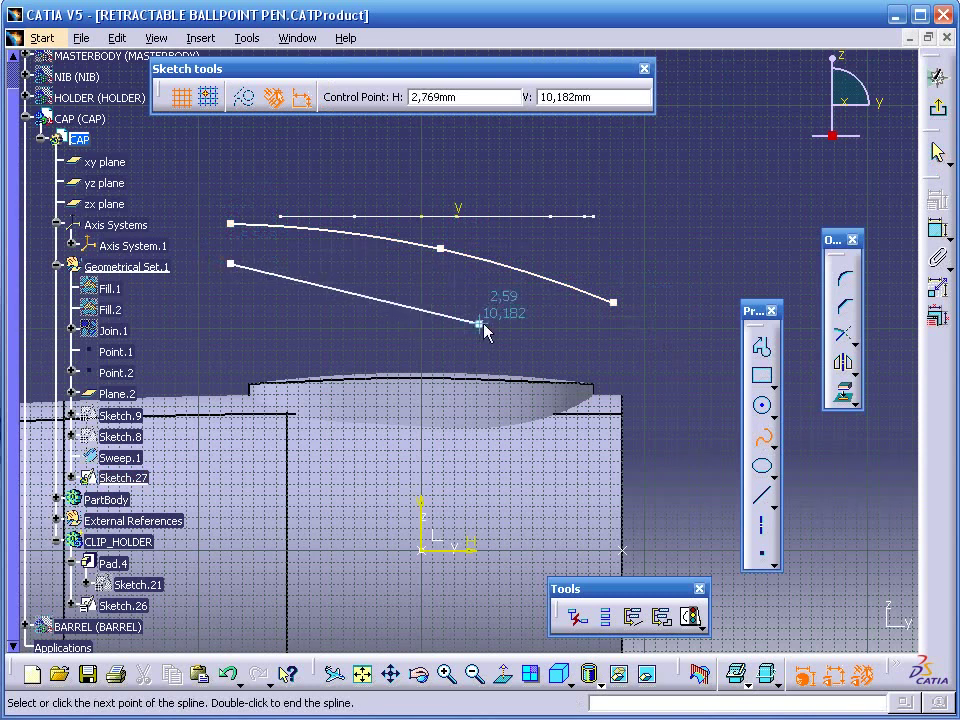
{"action": "left_click", "coordinate": [469, 282]}
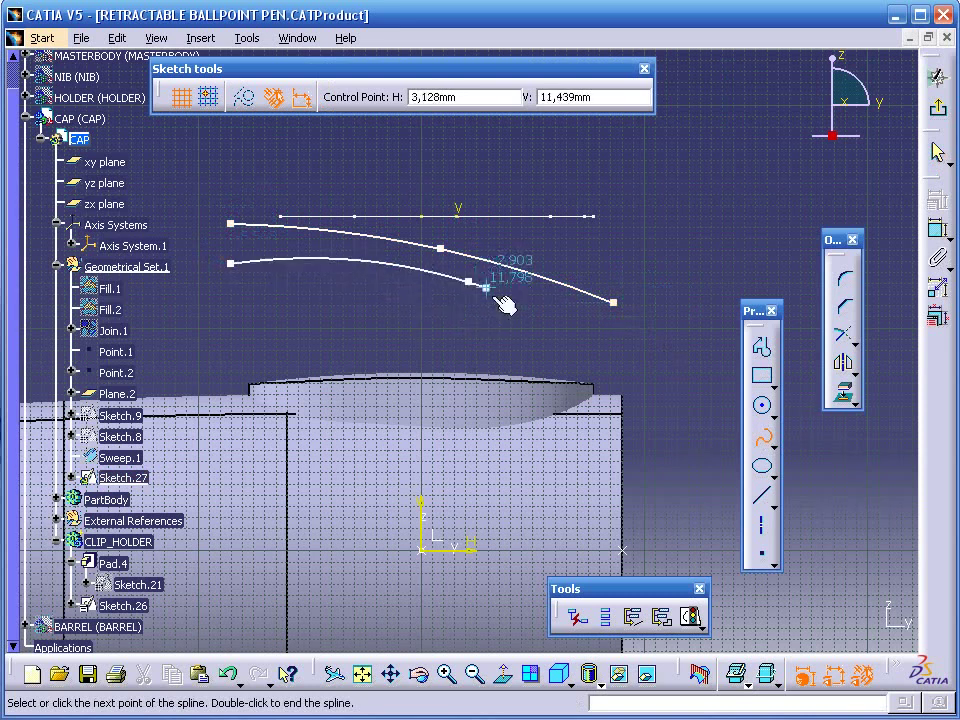
{"action": "left_click", "coordinate": [613, 345]}
{"action": "key", "text": "Escape"}
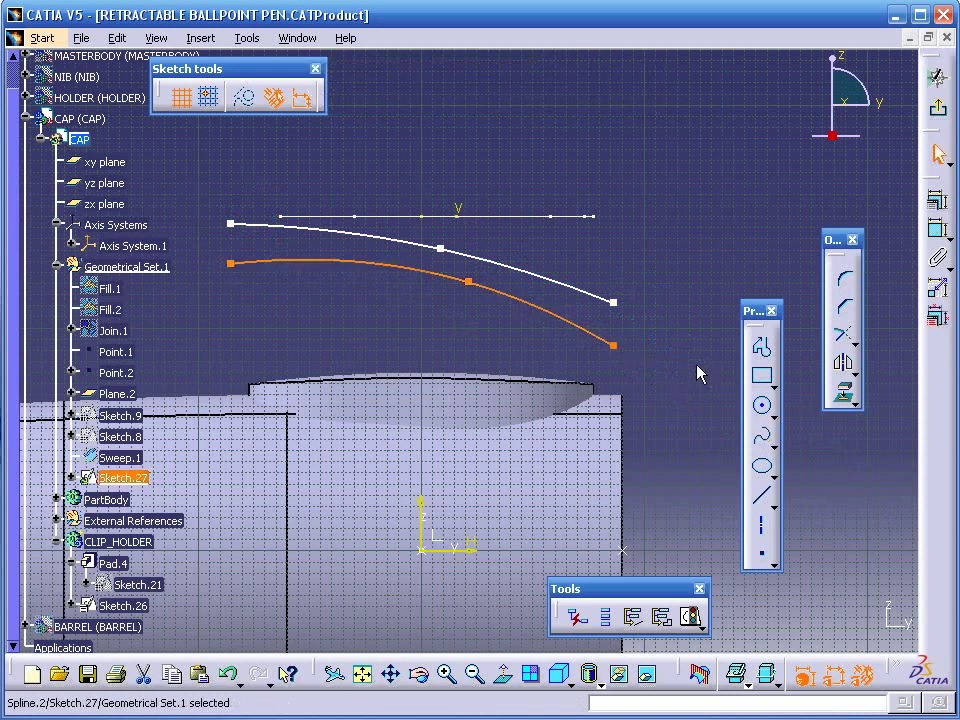
{"action": "left_click", "coordinate": [698, 373]}
Draw a construction profile joining the splines' right ends, running horizontally beneath them, and rising vertically through both left ends
{"action": "left_click", "coordinate": [761, 347]}
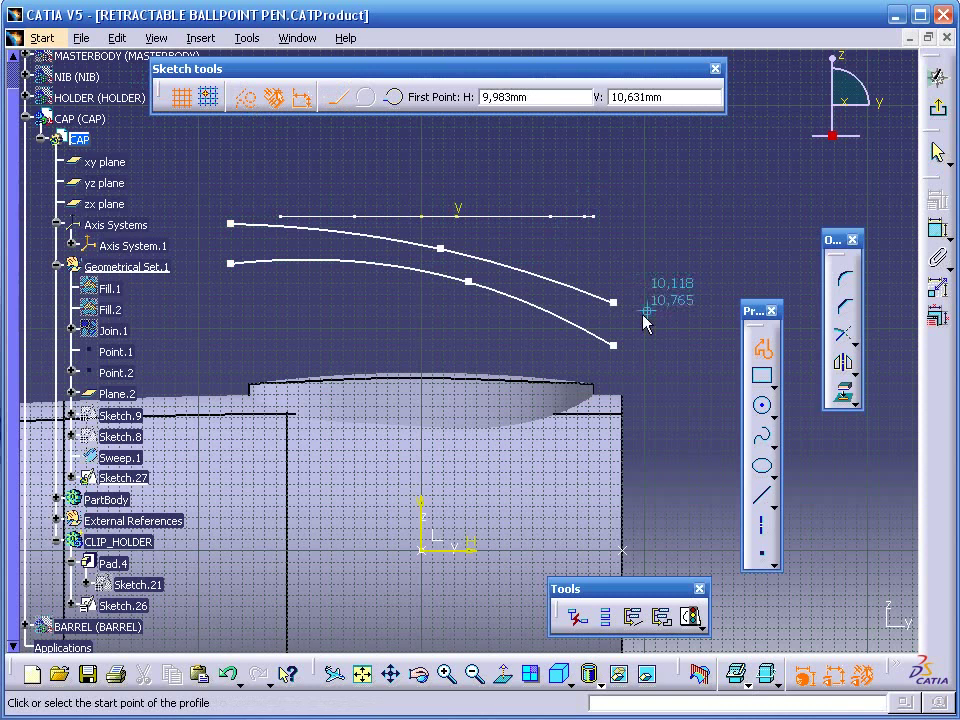
{"action": "left_click", "coordinate": [613, 301]}
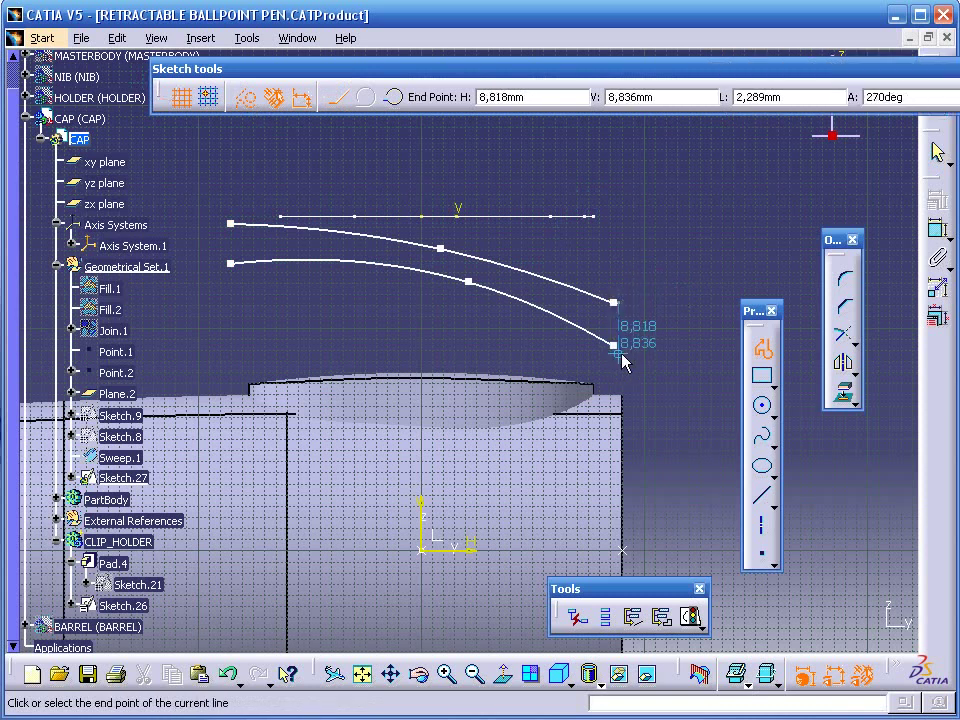
{"action": "left_click", "coordinate": [613, 345]}
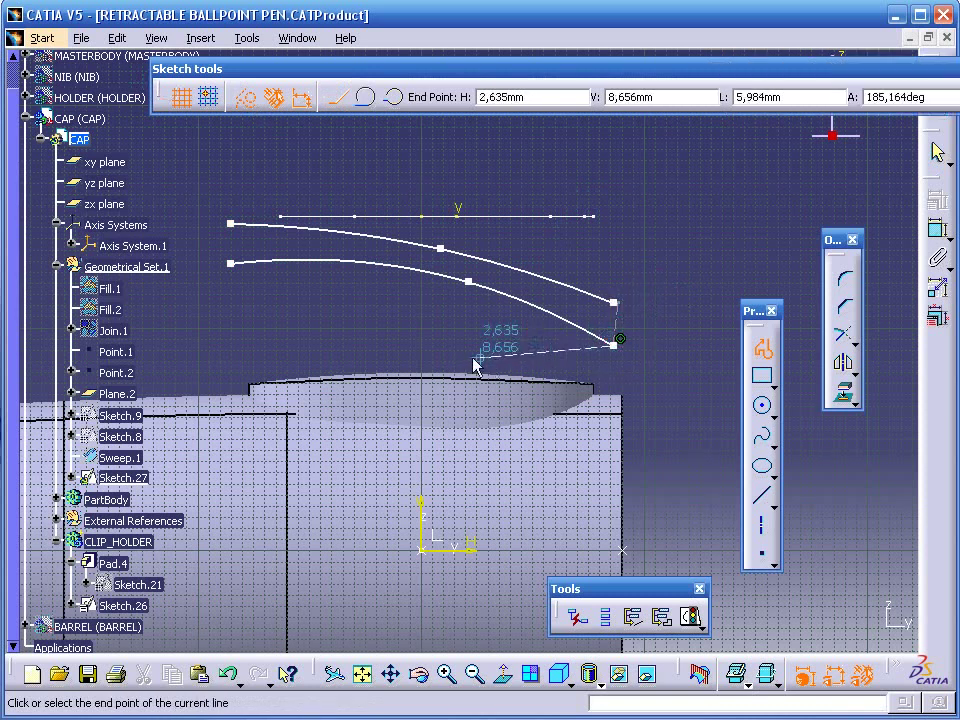
{"action": "left_click", "coordinate": [231, 345]}
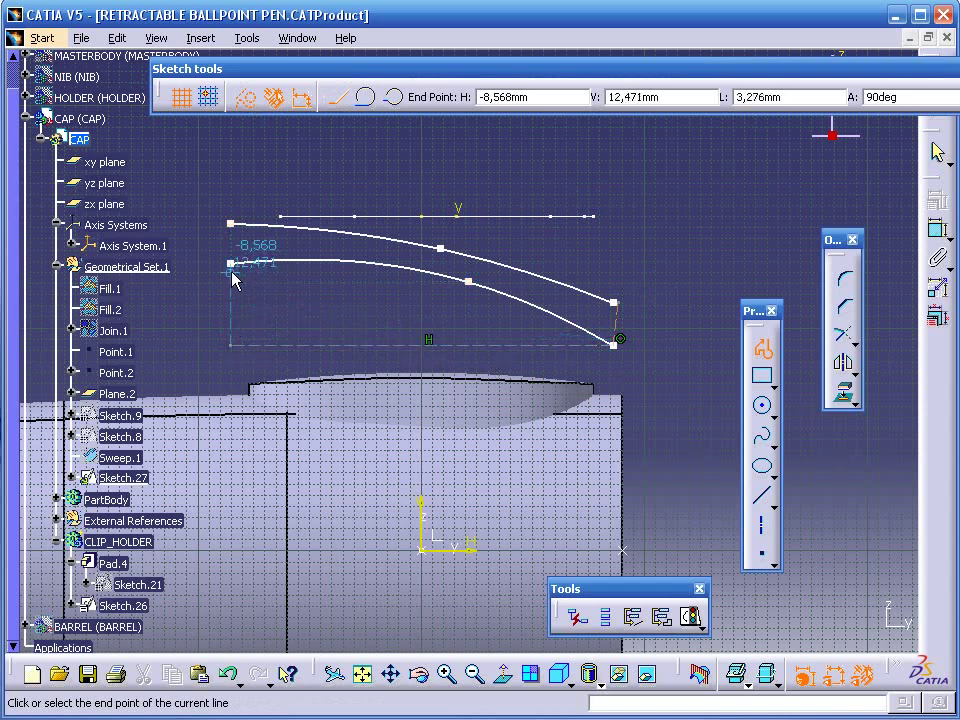
{"action": "double_click", "coordinate": [236, 262]}
{"action": "left_click", "coordinate": [231, 222]}
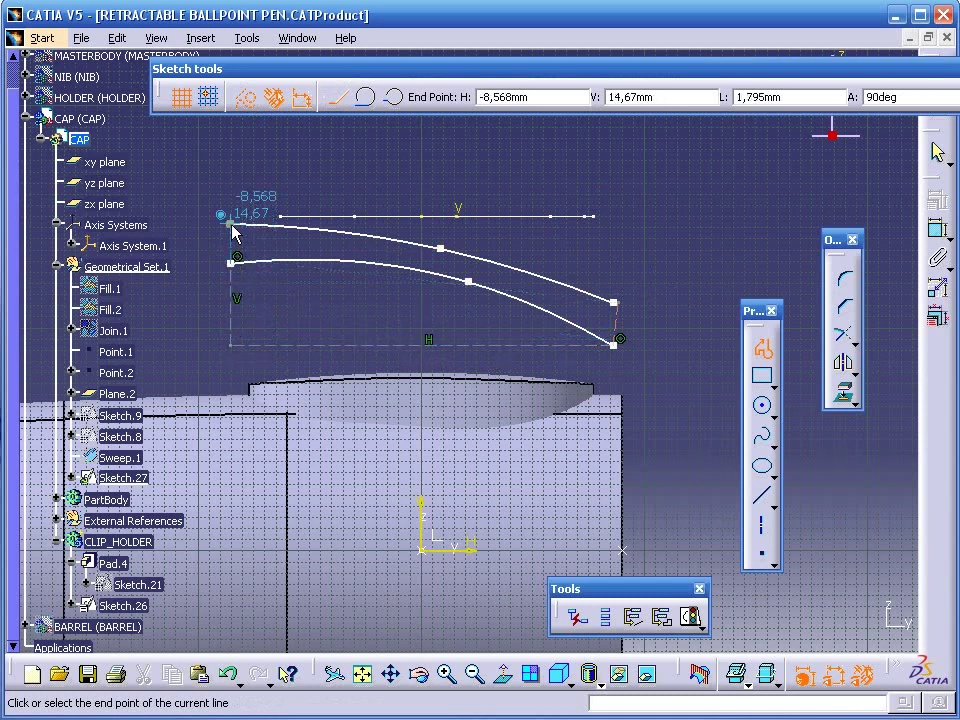
{"action": "key", "text": "Escape"}
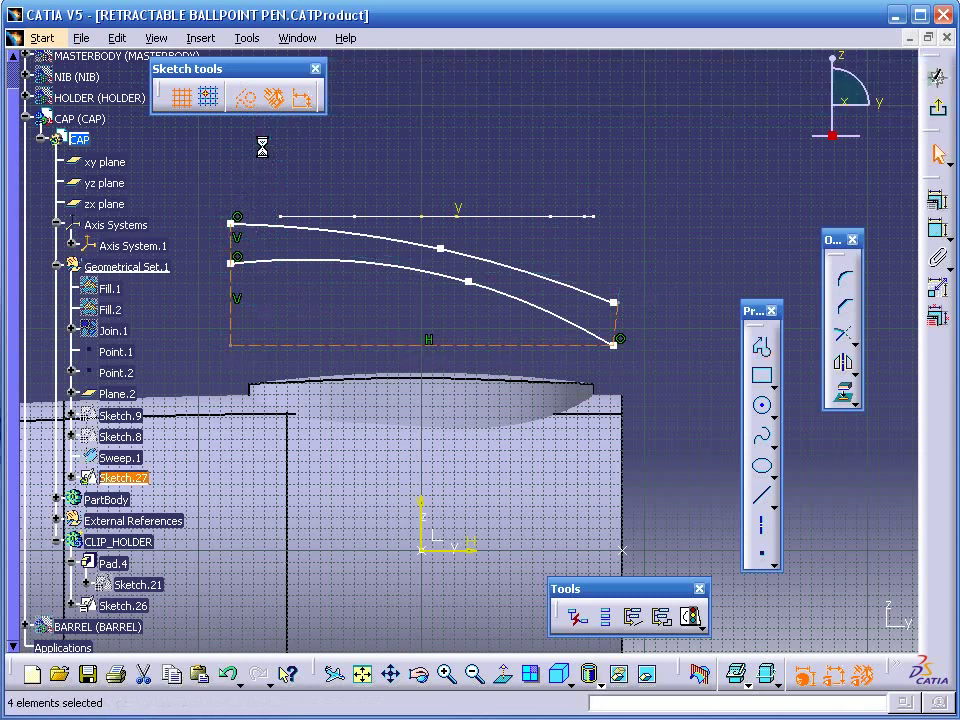
Constrain the short construction line joining the splines' right ends to be vertical
{"action": "left_click", "coordinate": [637, 336]}
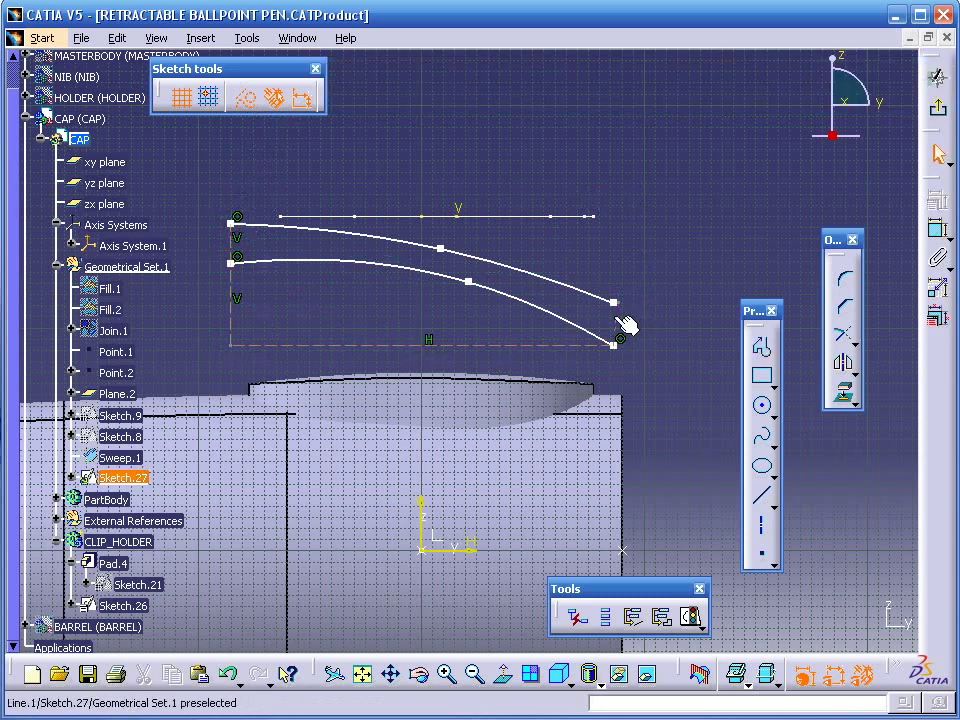
{"action": "left_click", "coordinate": [620, 322]}
{"action": "left_click", "coordinate": [937, 199]}
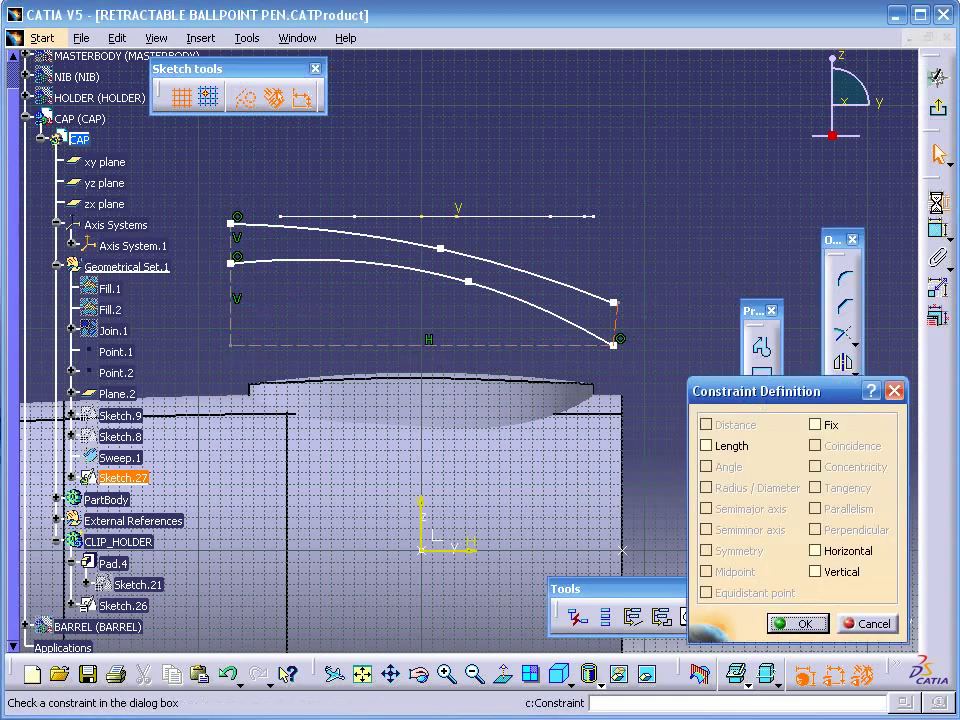
{"action": "left_click", "coordinate": [815, 571]}
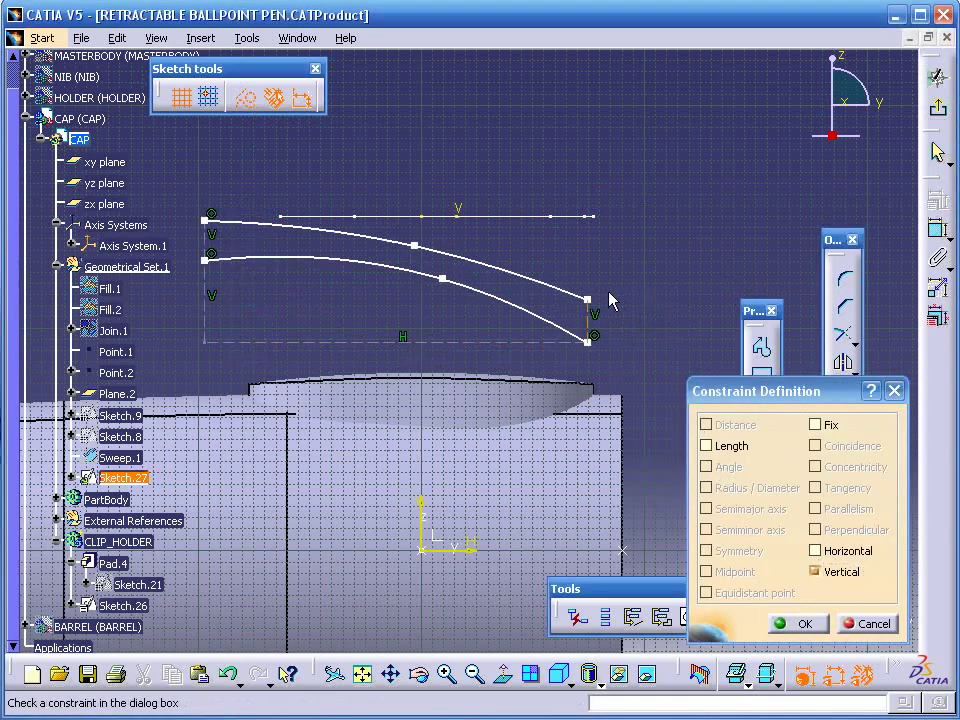
{"action": "left_click", "coordinate": [801, 623]}
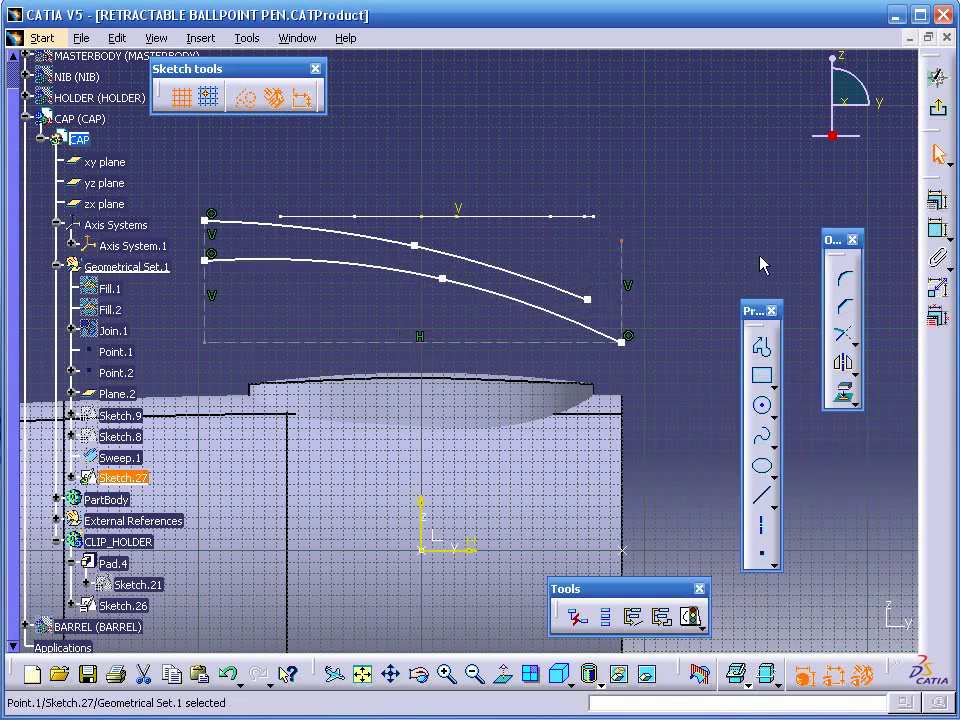
Make the upper spline's right endpoint coincident with the upper end of the right-hand vertical construction line
{"action": "left_click", "coordinate": [937, 200]}
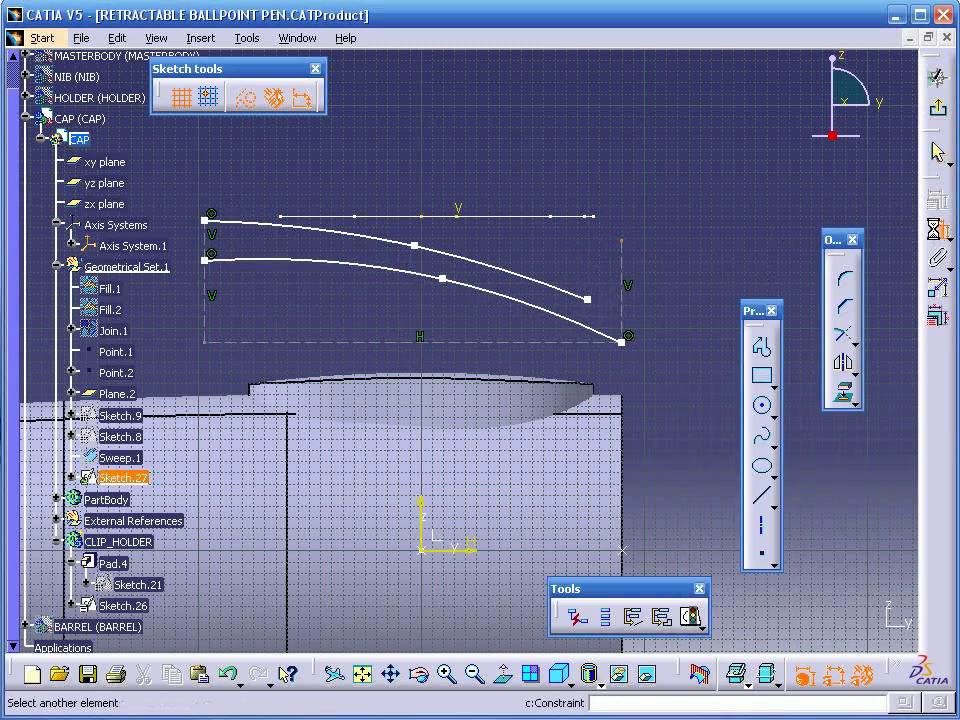
{"action": "left_click", "coordinate": [603, 305]}
{"action": "right_click", "coordinate": [649, 181]}
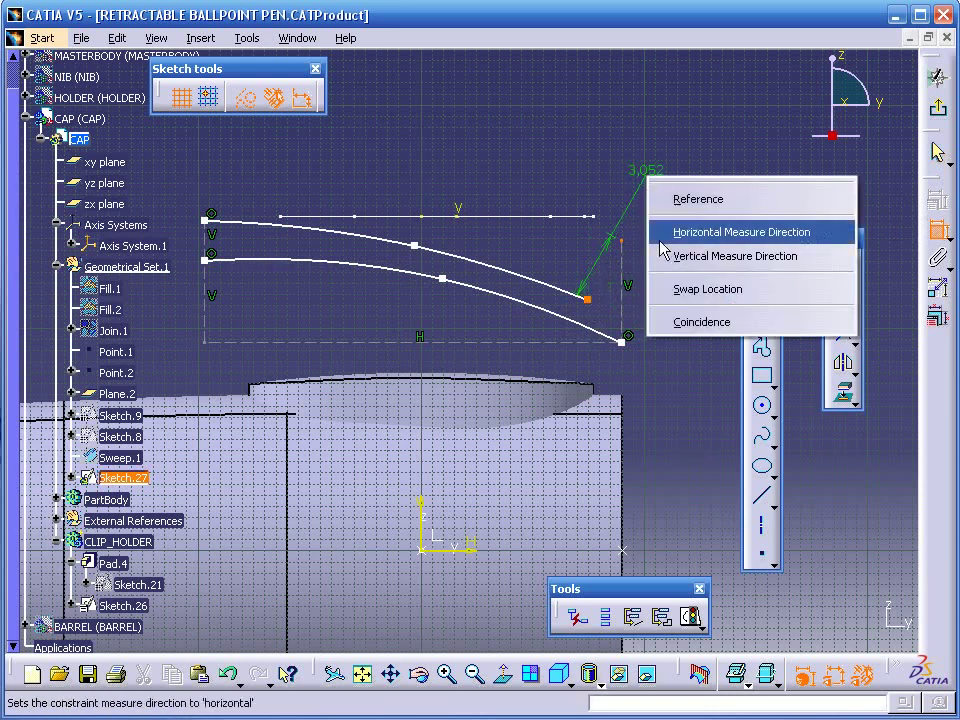
{"action": "left_click", "coordinate": [681, 323]}
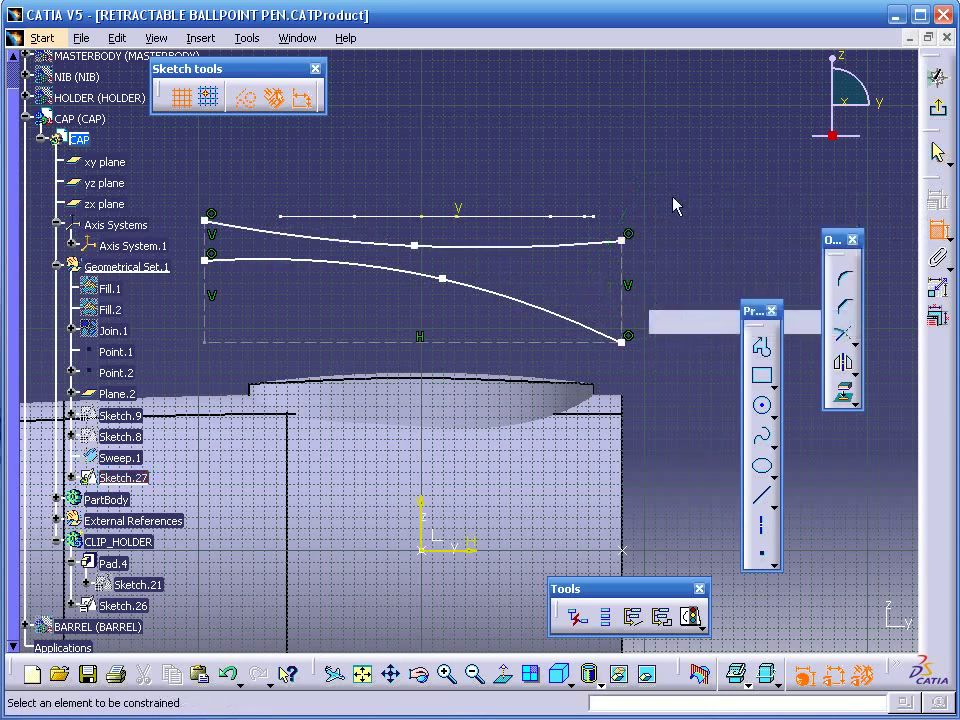
Make the upper spline's middle point coincident with the sketch's vertical axis
{"action": "middle_click_drag", "start_coordinate": [591, 304], "coordinate": [698, 168]}
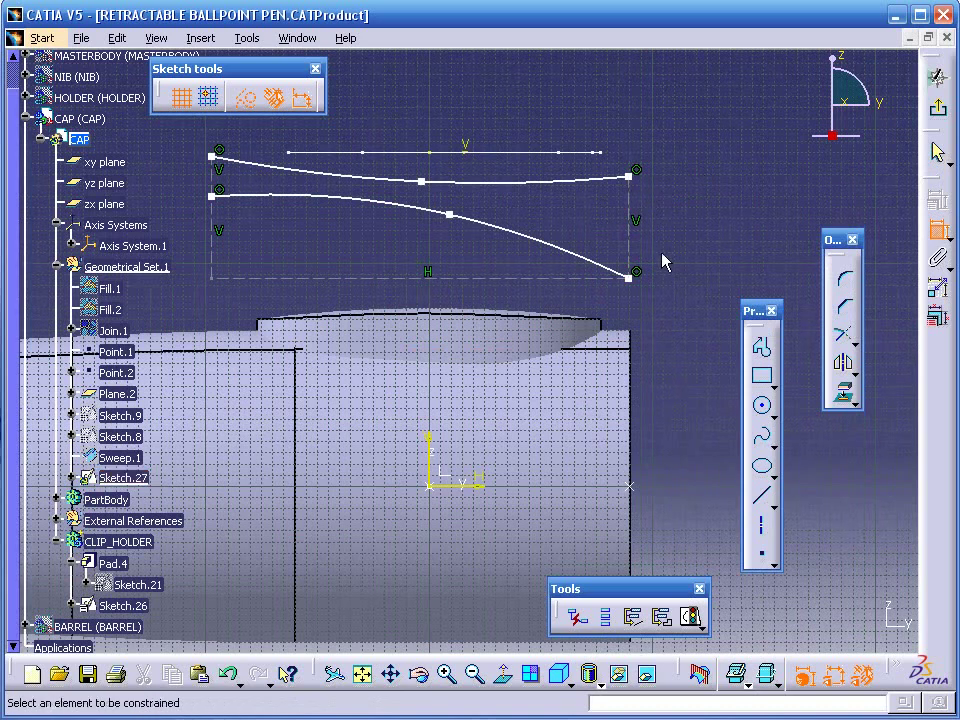
{"action": "left_click", "coordinate": [424, 184]}
{"action": "left_click", "coordinate": [433, 445]}
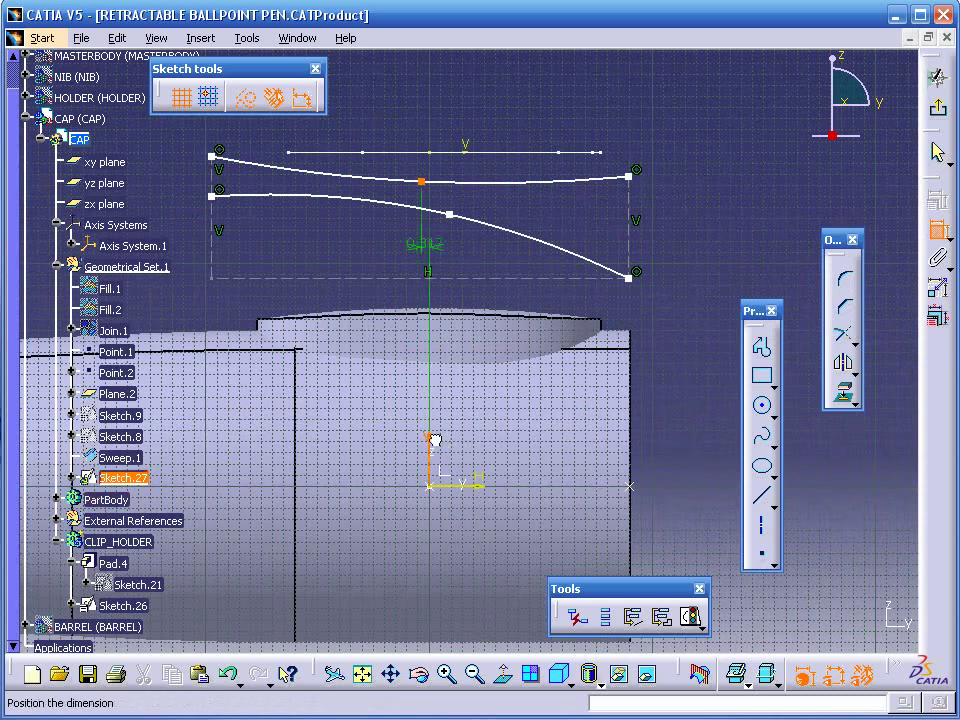
{"action": "right_click", "coordinate": [496, 320]}
{"action": "left_click", "coordinate": [566, 505]}
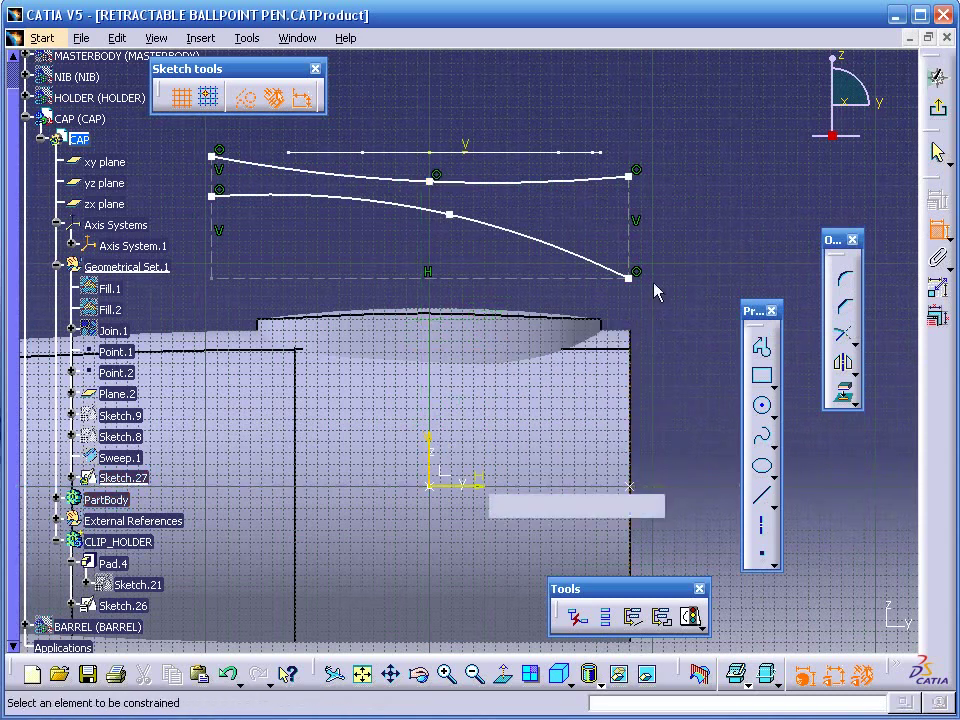
Dimension the horizontal construction line from the sketch's horizontal axis and set the offset to 8.6 mm
{"action": "left_click", "coordinate": [545, 278]}
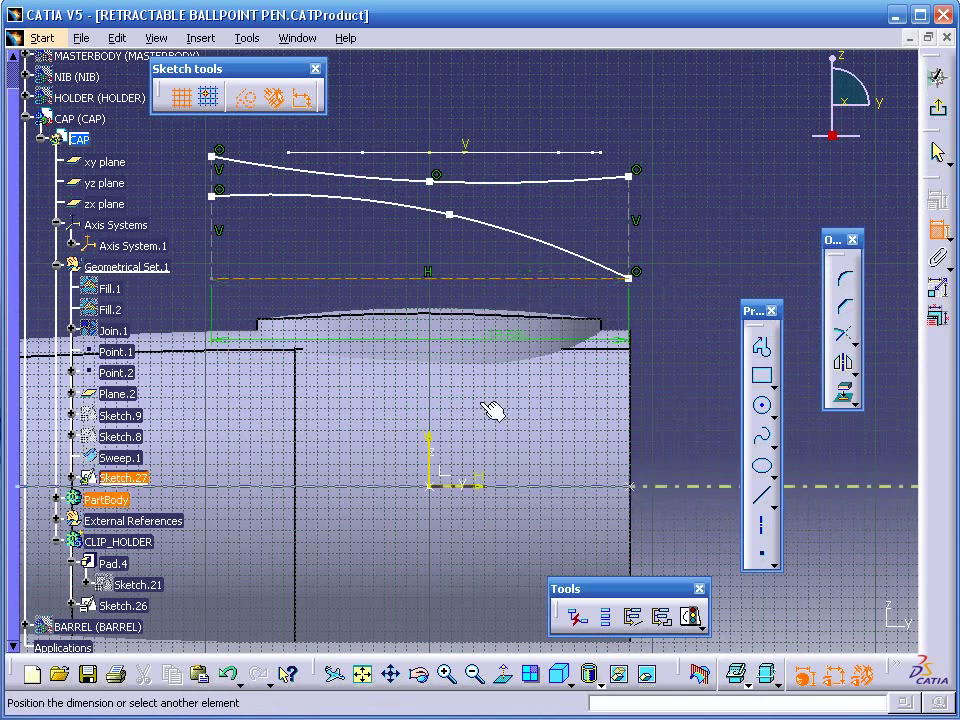
{"action": "left_click", "coordinate": [478, 487]}
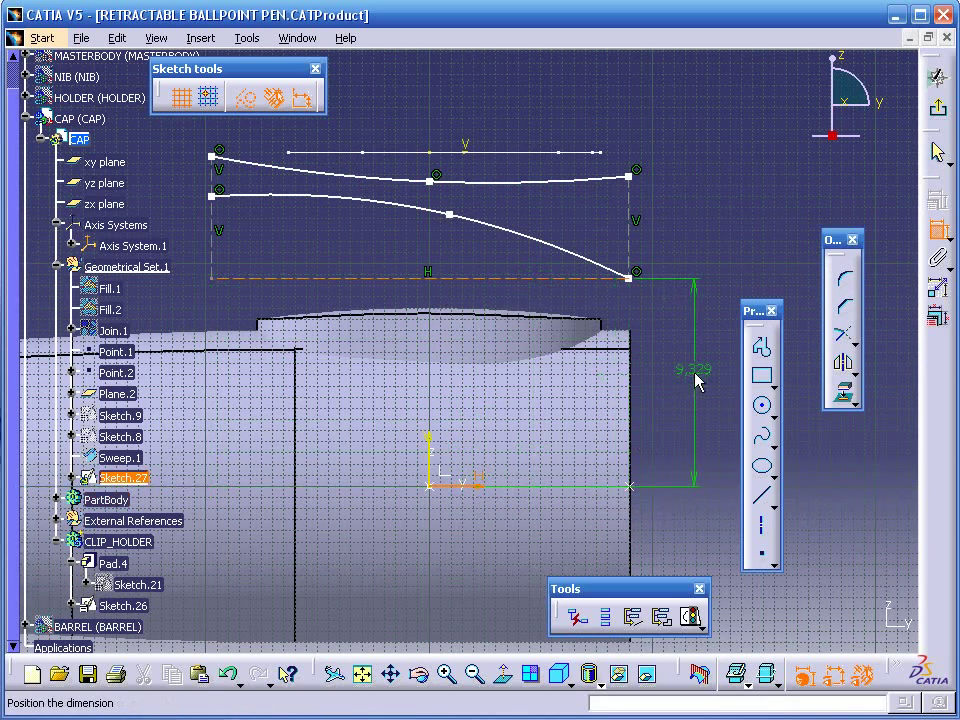
{"action": "left_click", "coordinate": [695, 383]}
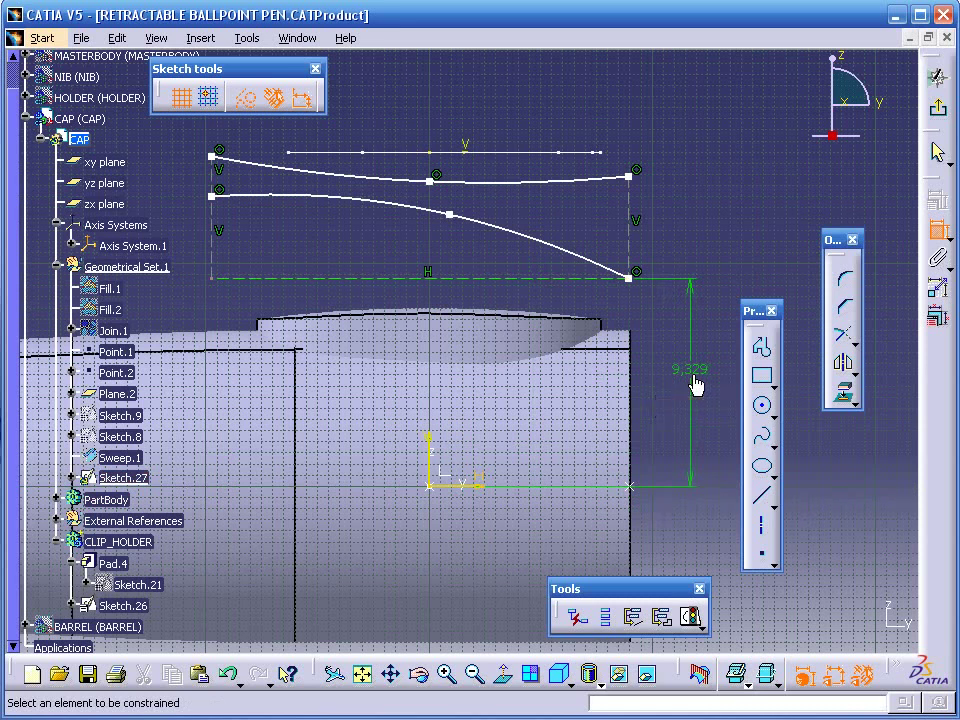
{"action": "double_click", "coordinate": [695, 383]}
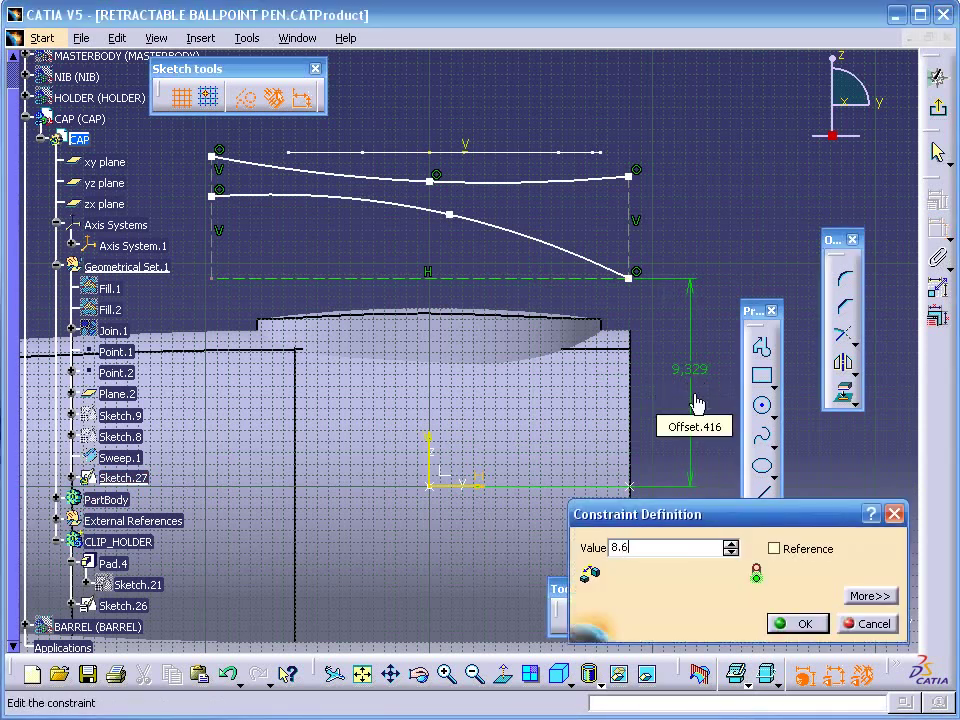
{"action": "key", "text": "Return"}
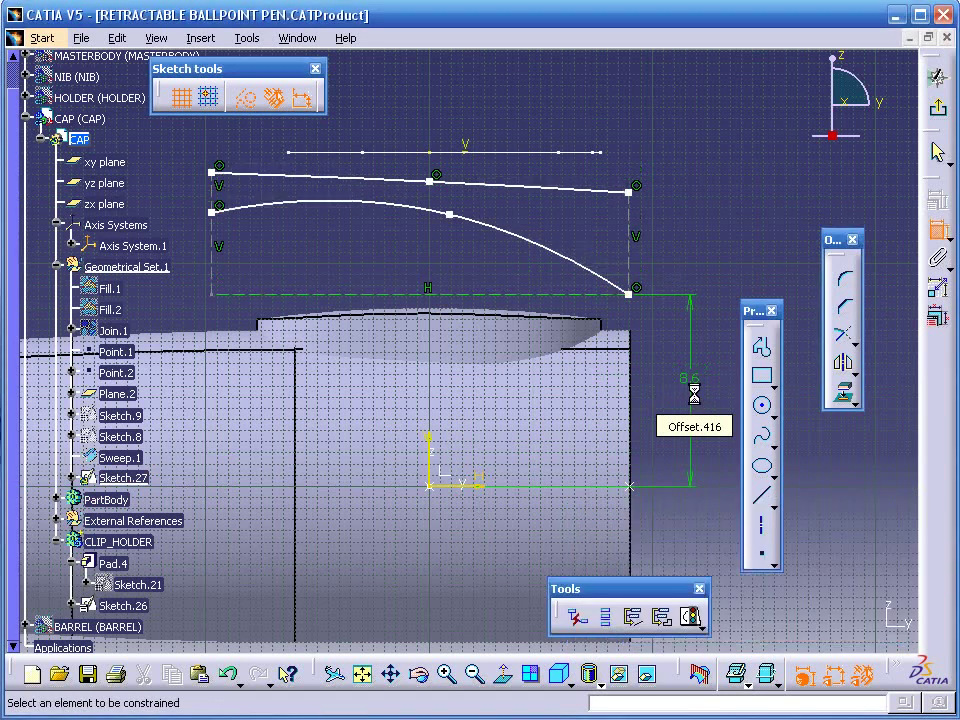
Dimension the vertical construction line between the splines' right ends and set its length to 1.6 mm
{"action": "left_click", "coordinate": [636, 260]}
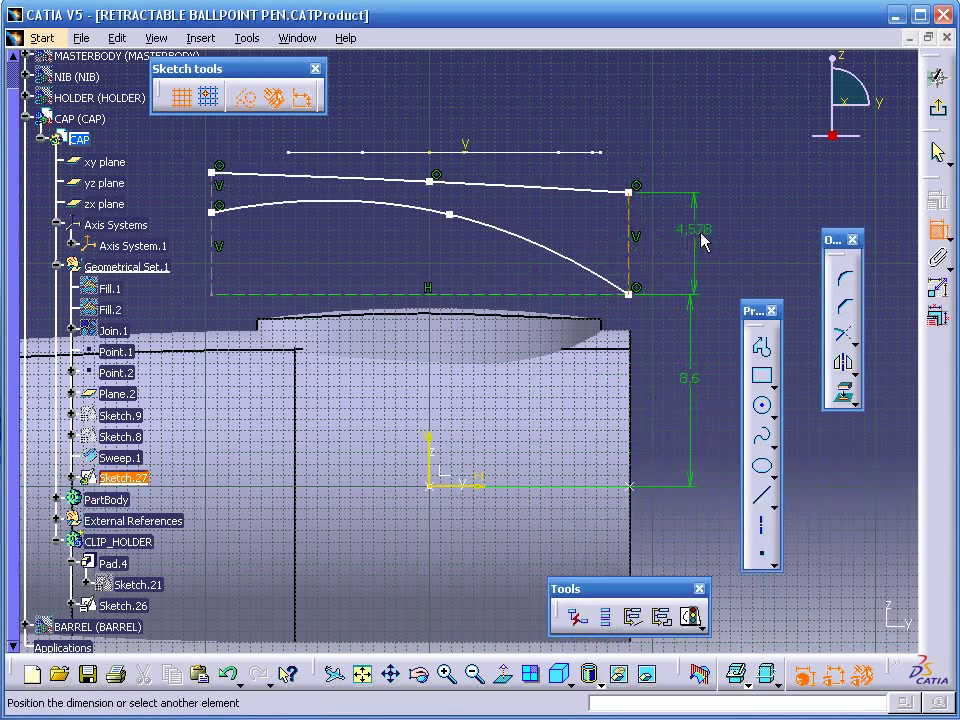
{"action": "left_click", "coordinate": [712, 236]}
{"action": "double_click", "coordinate": [712, 236]}
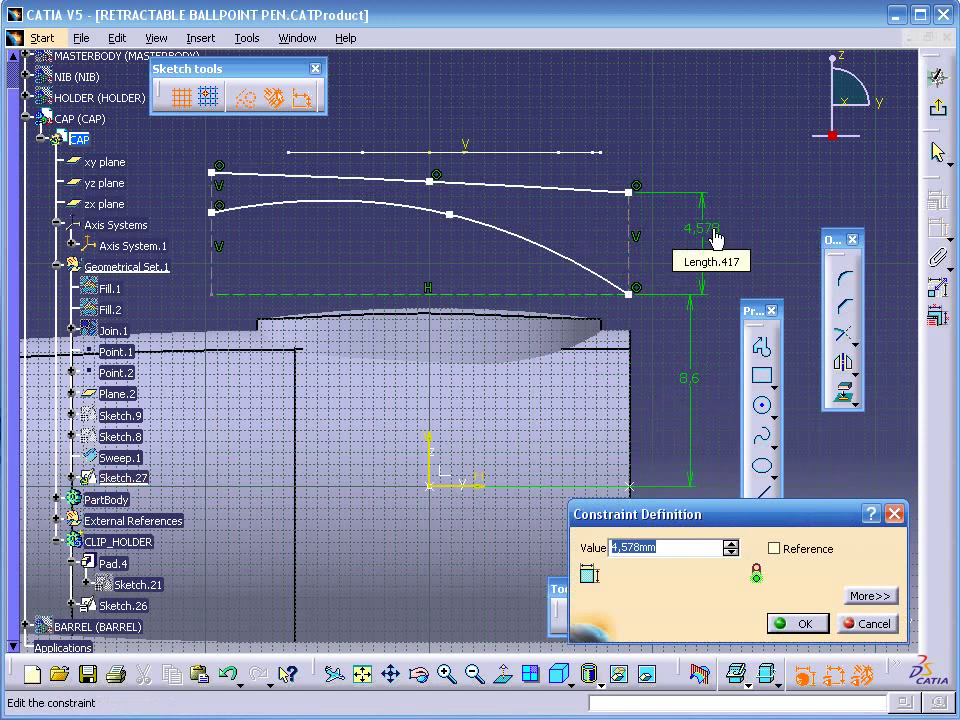
{"action": "key", "text": "Return"}
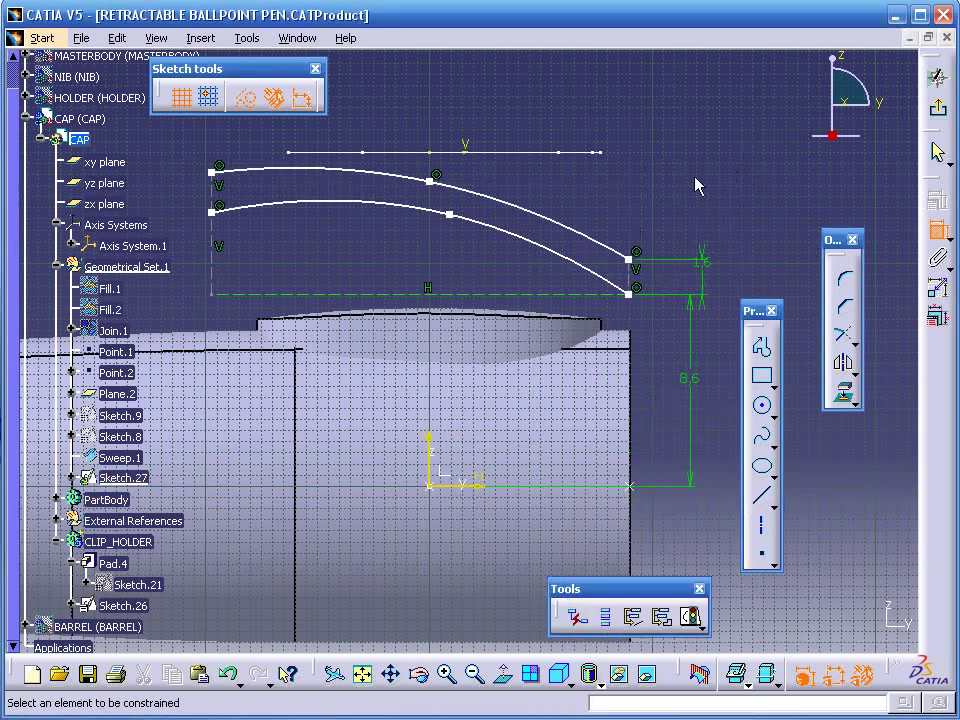
Dimension the horizontal distance from the upper spline's middle point to the right-hand vertical line and set it to 9 mm
{"action": "left_click", "coordinate": [433, 183]}
{"action": "left_click", "coordinate": [626, 261]}
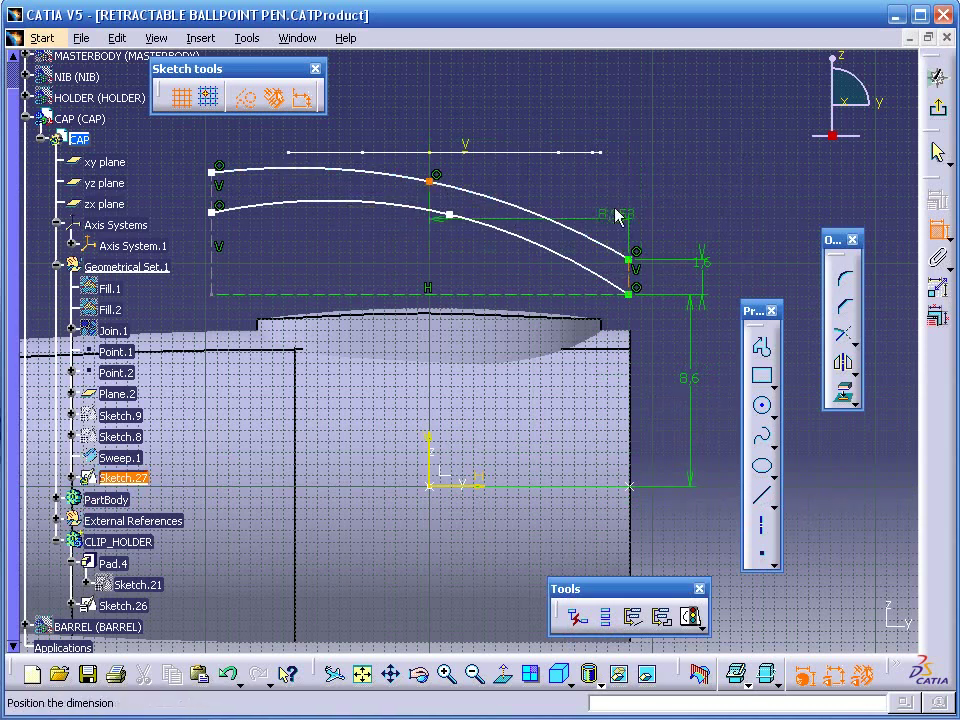
{"action": "left_click", "coordinate": [574, 173]}
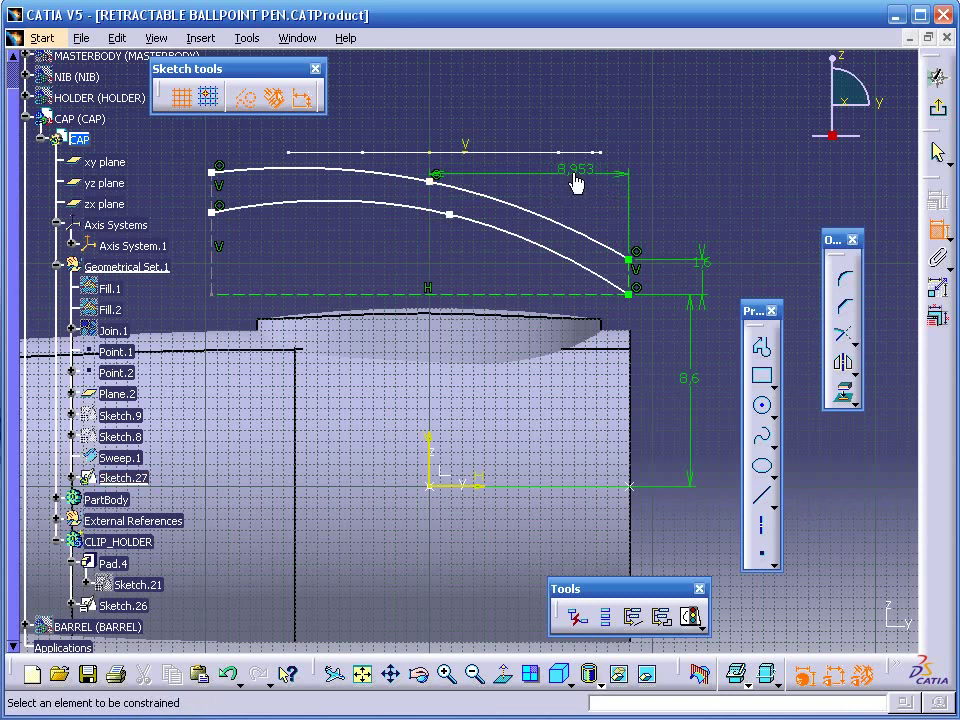
{"action": "double_click", "coordinate": [574, 170]}
{"action": "type", "text": "9"}
{"action": "key", "text": "Return"}
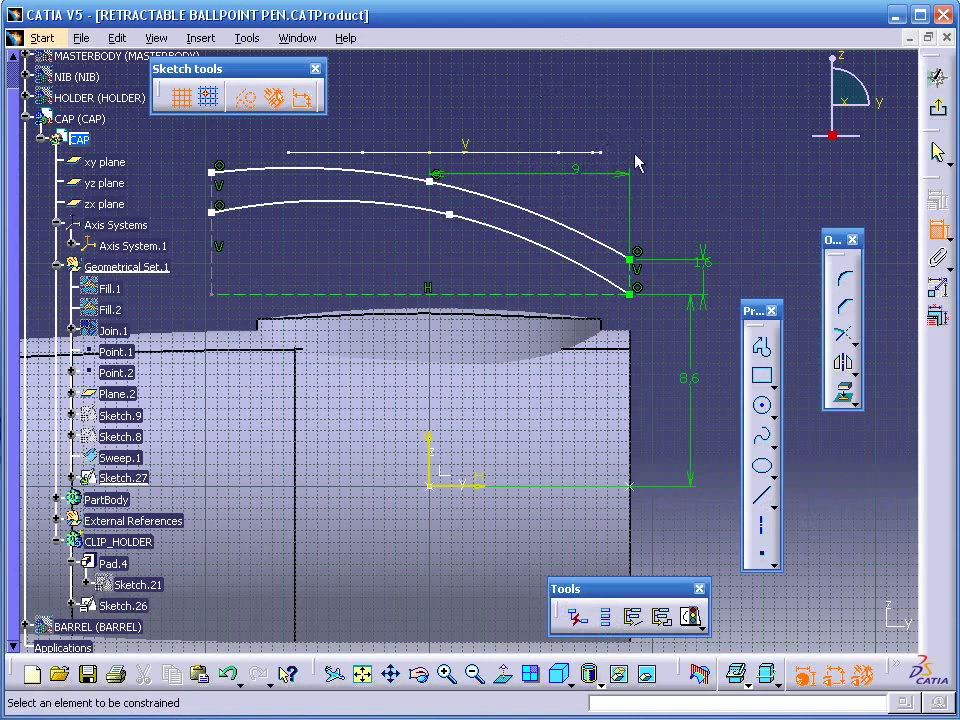
Dimension the distance between the left and right vertical construction lines and set it to 19 mm
{"action": "left_click", "coordinate": [632, 281]}
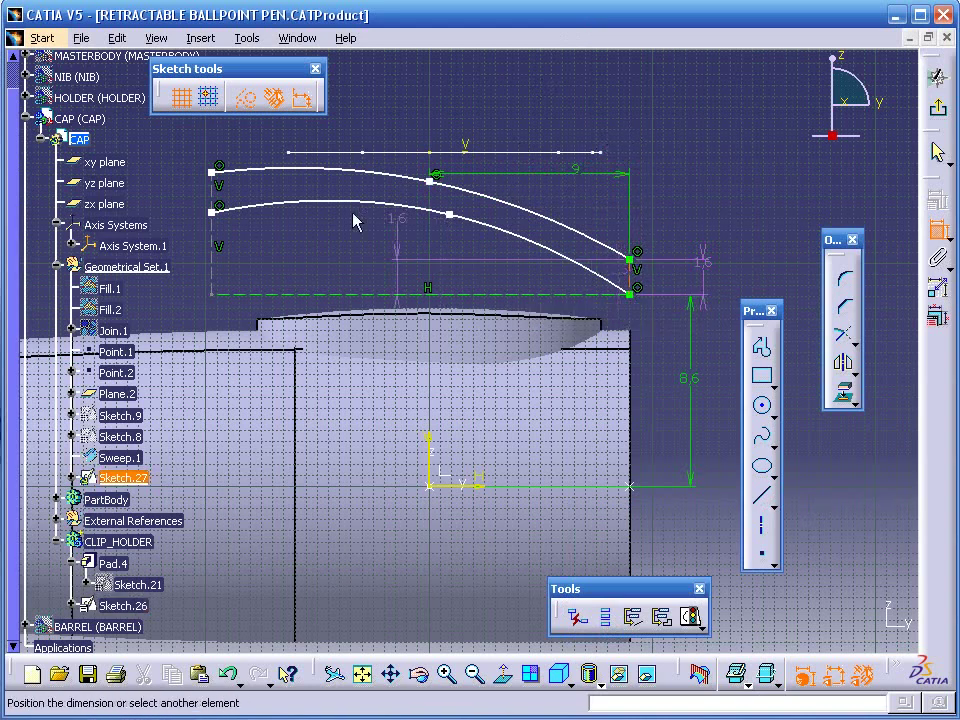
{"action": "left_click", "coordinate": [213, 204]}
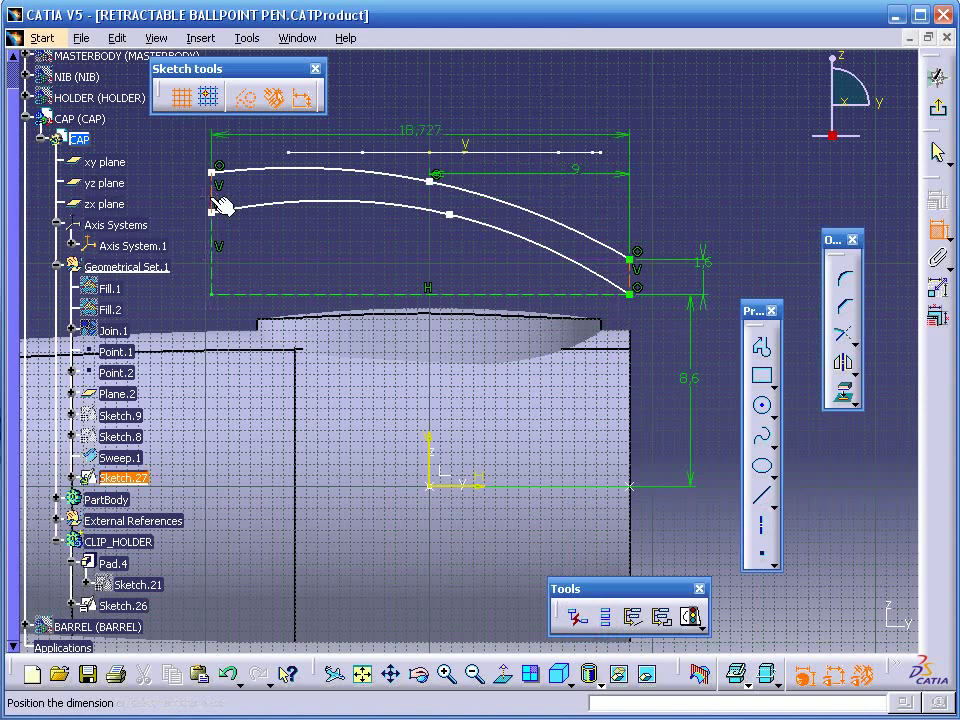
{"action": "left_click", "coordinate": [477, 93]}
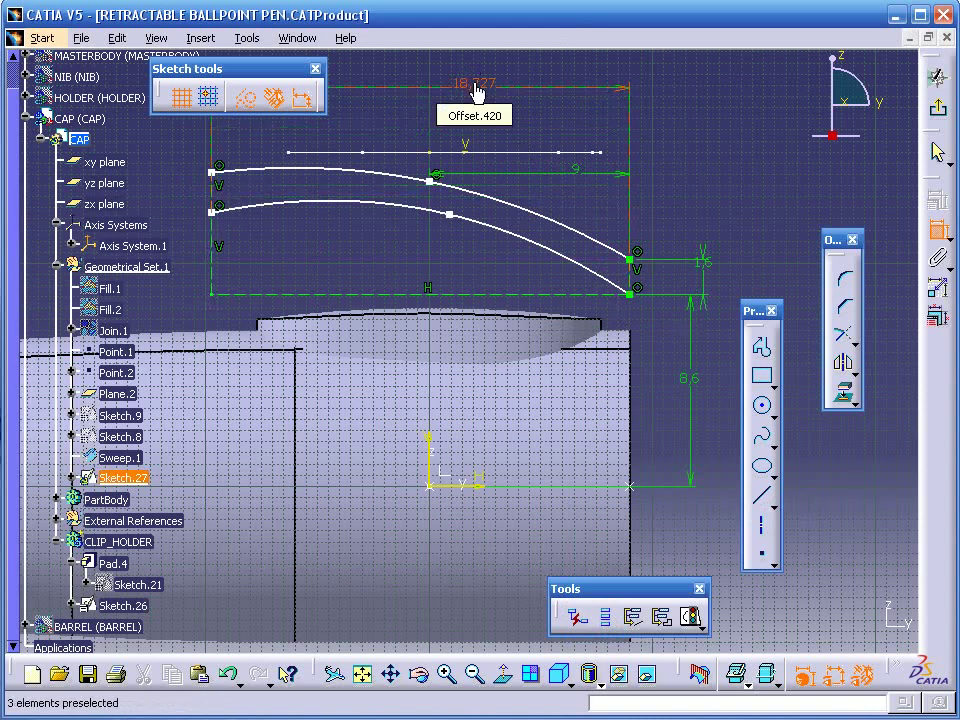
{"action": "double_click", "coordinate": [478, 90]}
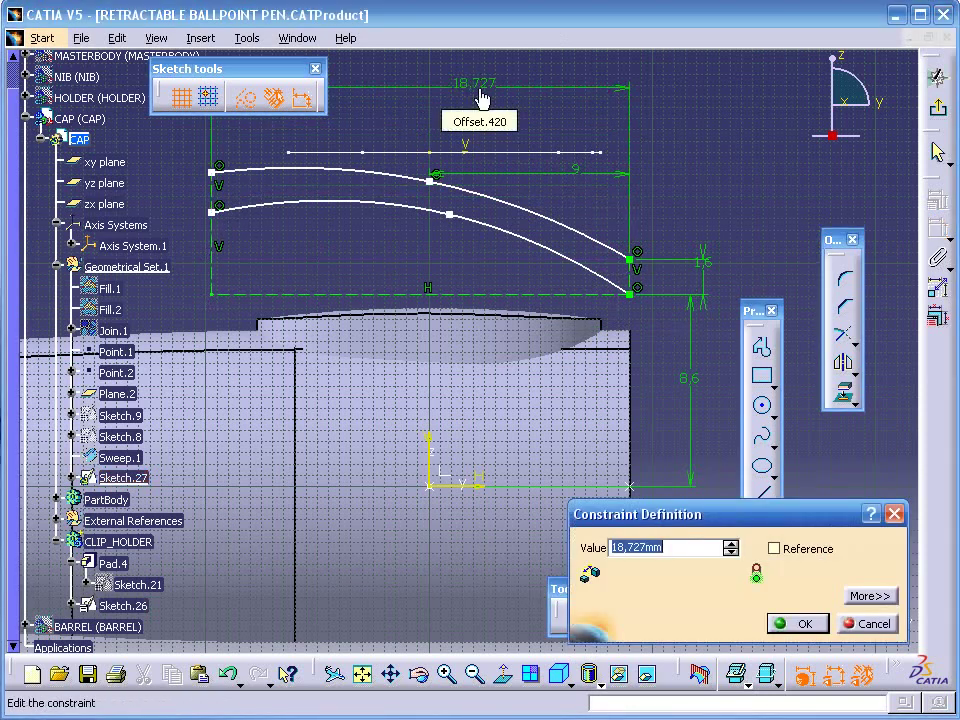
{"action": "type", "text": "19"}
{"action": "key", "text": "Return"}
Dimension the lower spline's middle point above the horizontal construction line and set the offset to 3.1 mm
{"action": "middle_click_drag", "start_coordinate": [579, 211], "coordinate": [680, 195]}
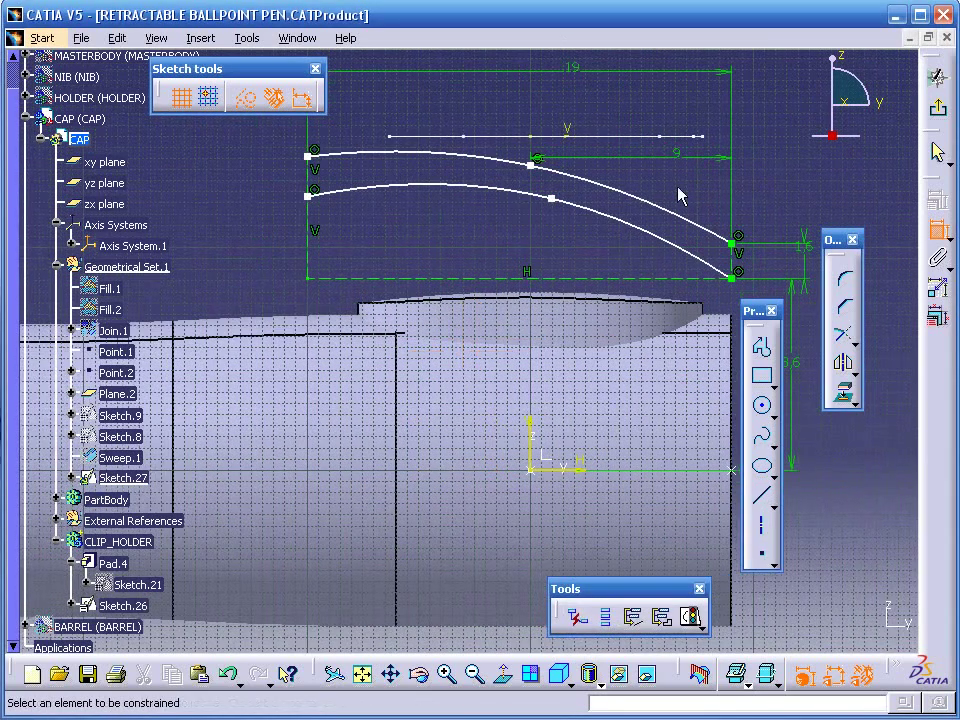
{"action": "left_click", "coordinate": [553, 200]}
{"action": "left_click", "coordinate": [563, 280]}
{"action": "double_click", "coordinate": [575, 241]}
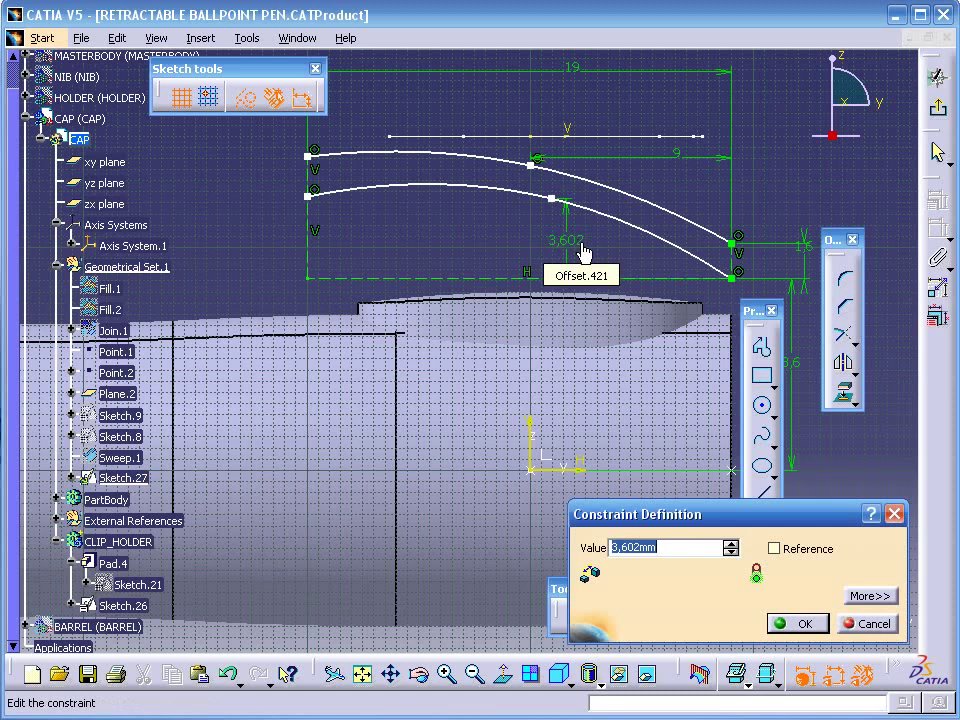
{"action": "type", "text": "3.1"}
{"action": "key", "text": "Return"}
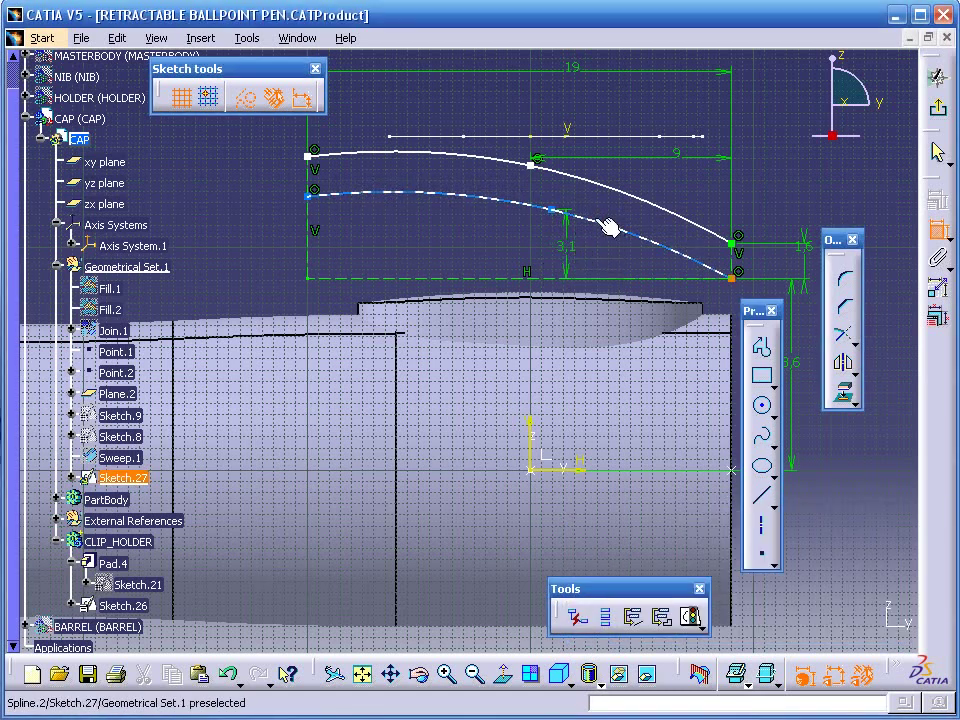
Dimension the horizontal distance from the lower spline's middle point to the right-hand vertical line and set it to 8 mm
{"action": "left_click", "coordinate": [553, 210]}
{"action": "left_click", "coordinate": [736, 262]}
{"action": "left_click", "coordinate": [681, 192]}
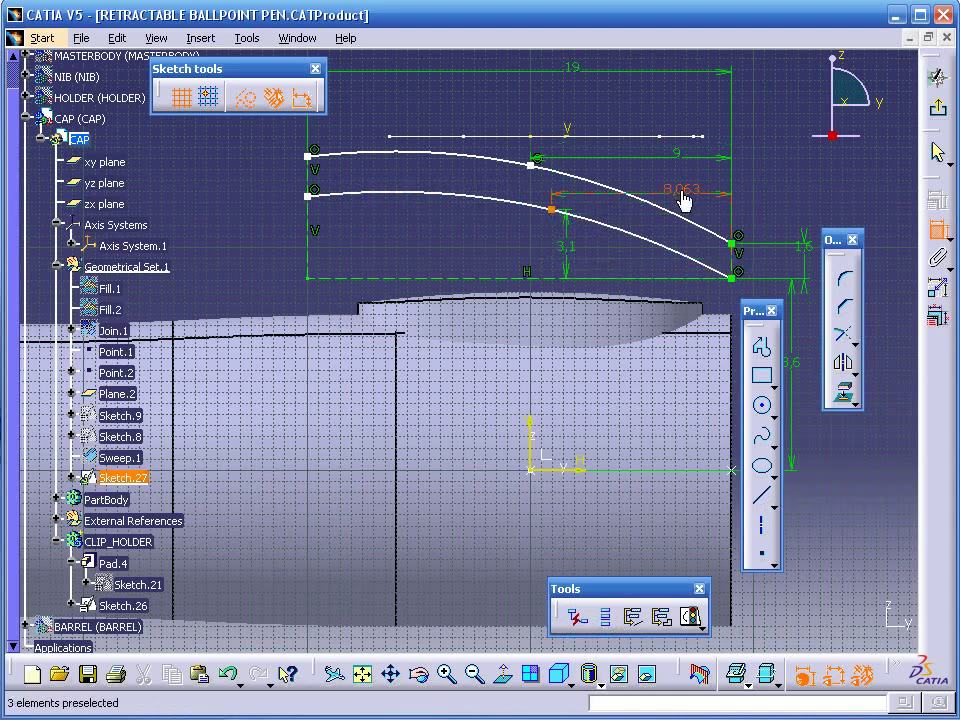
{"action": "double_click", "coordinate": [680, 190]}
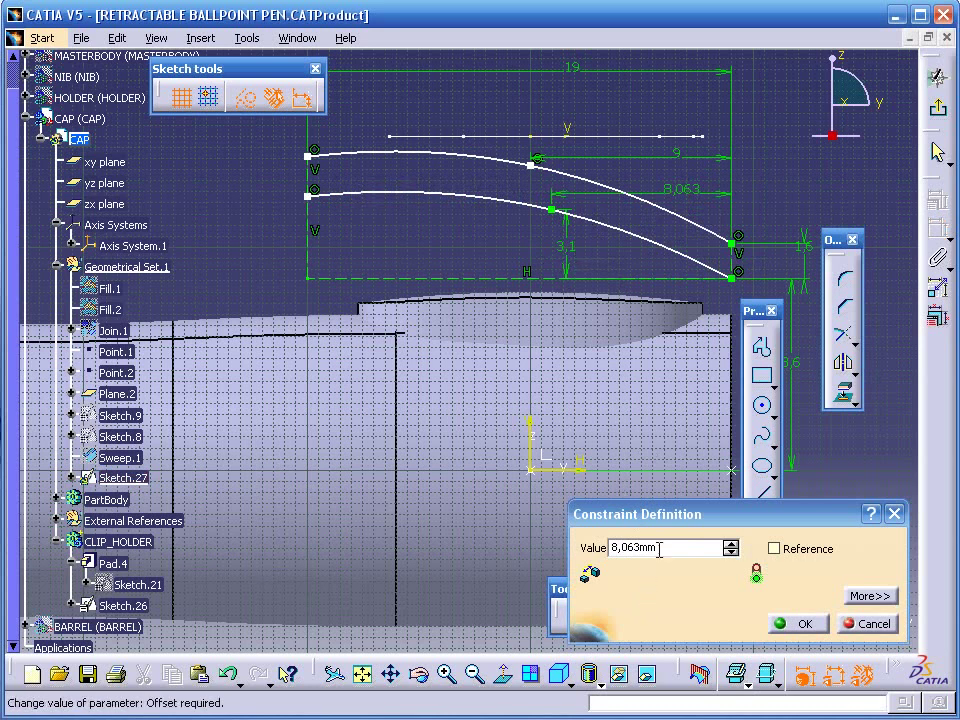
{"action": "left_click_drag", "start_coordinate": [660, 548], "coordinate": [589, 548]}
{"action": "type", "text": "8"}
{"action": "key", "text": "Return"}
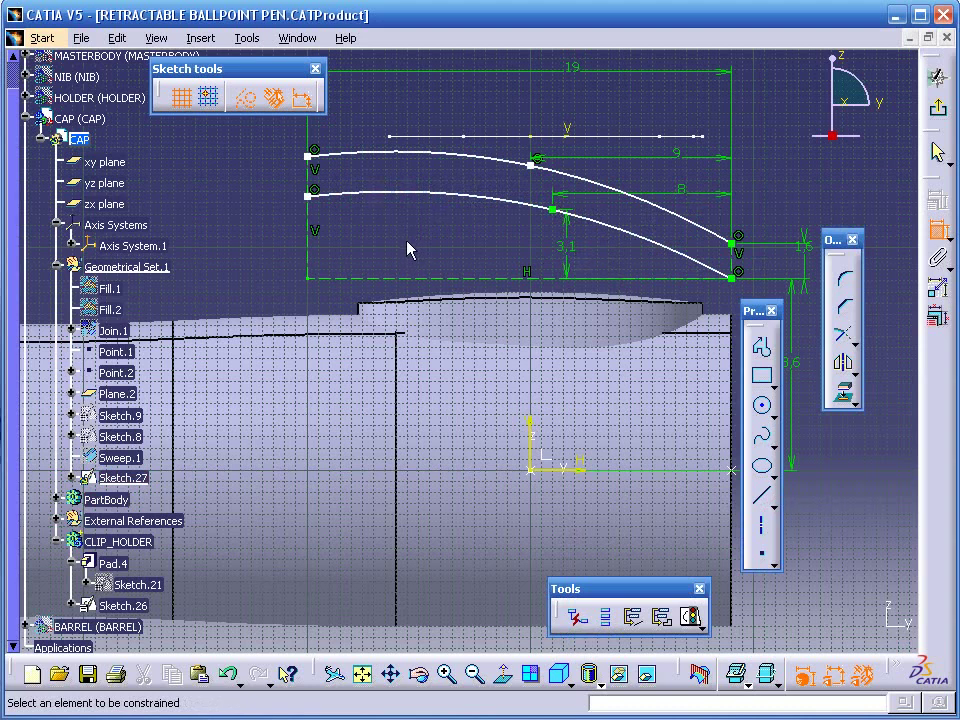
Constrain the lower spline's left end point coincident with the left vertical construction line
{"action": "left_click", "coordinate": [316, 198]}
{"action": "left_click", "coordinate": [309, 224]}
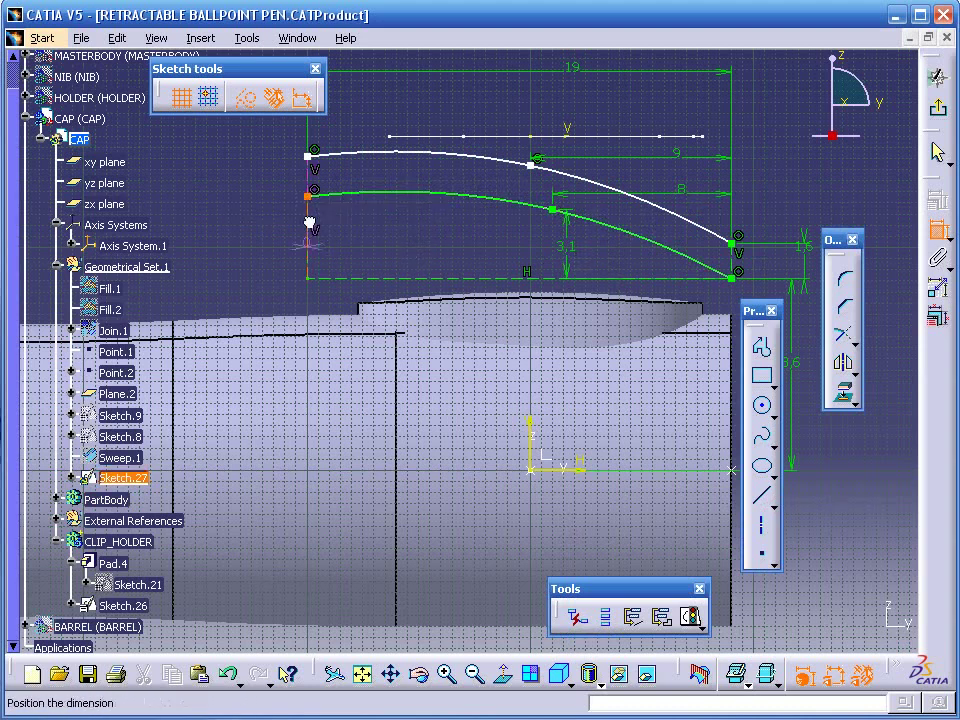
{"action": "right_click", "coordinate": [247, 208]}
{"action": "left_click", "coordinate": [302, 316]}
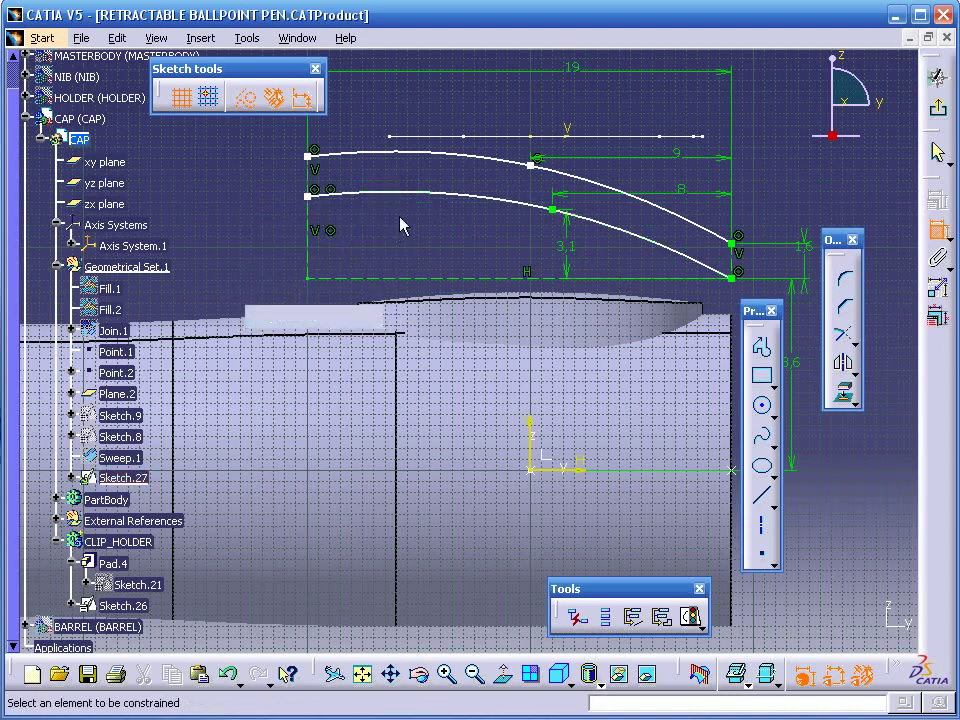
Dimension the lower spline's left end point above the horizontal construction line and set the offset to 3.8 mm
{"action": "left_click", "coordinate": [318, 200]}
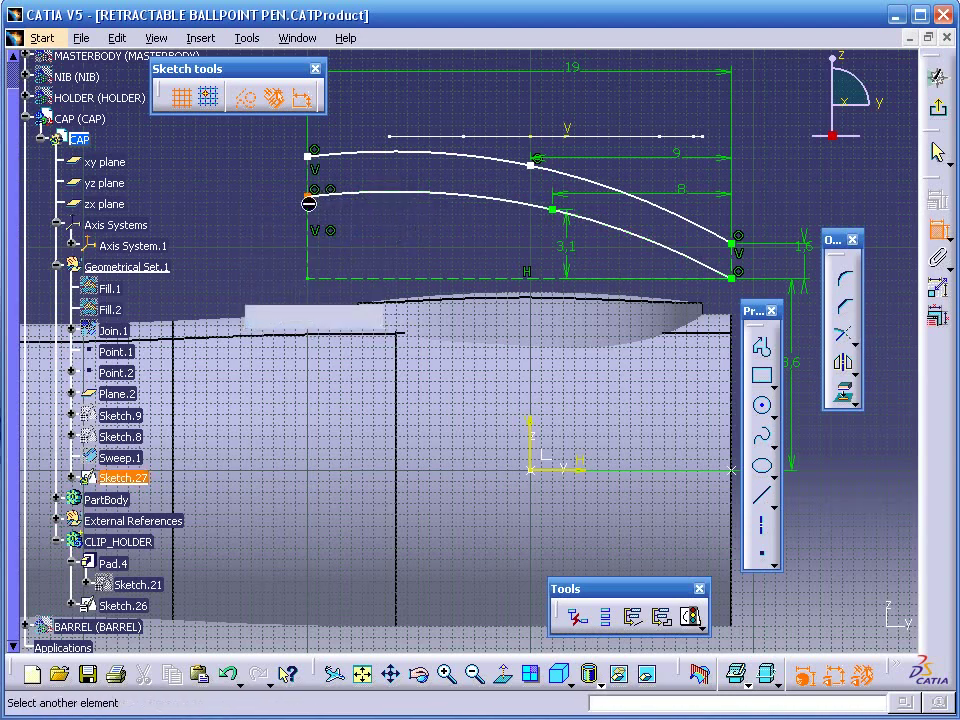
{"action": "left_click", "coordinate": [335, 278]}
{"action": "left_click", "coordinate": [240, 238]}
{"action": "double_click", "coordinate": [242, 229]}
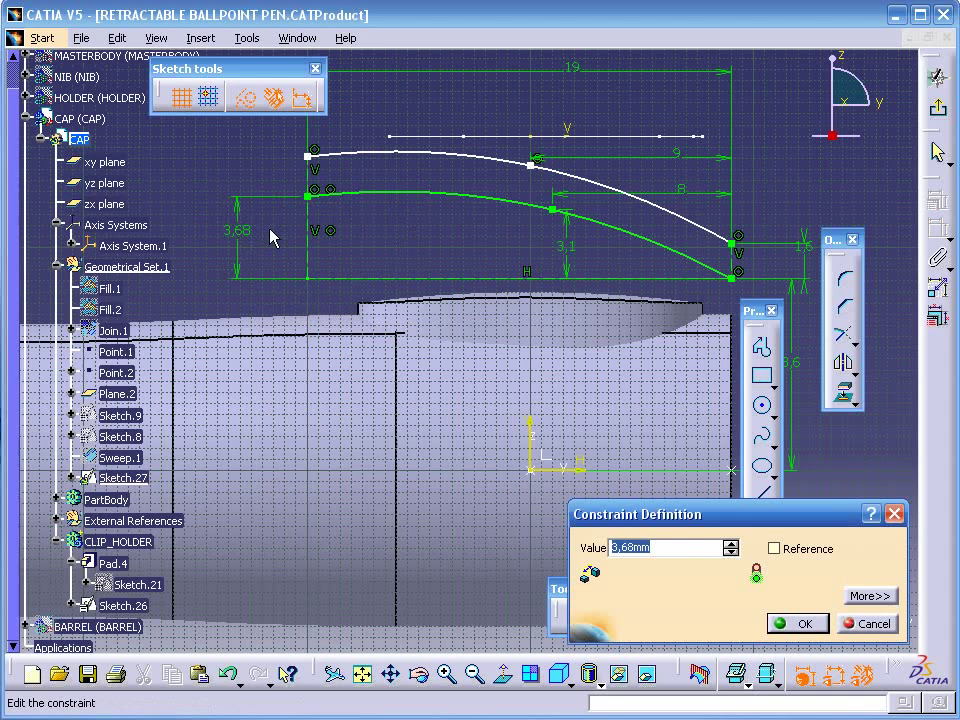
{"action": "type", "text": "3.8"}
{"action": "key", "text": "Return"}
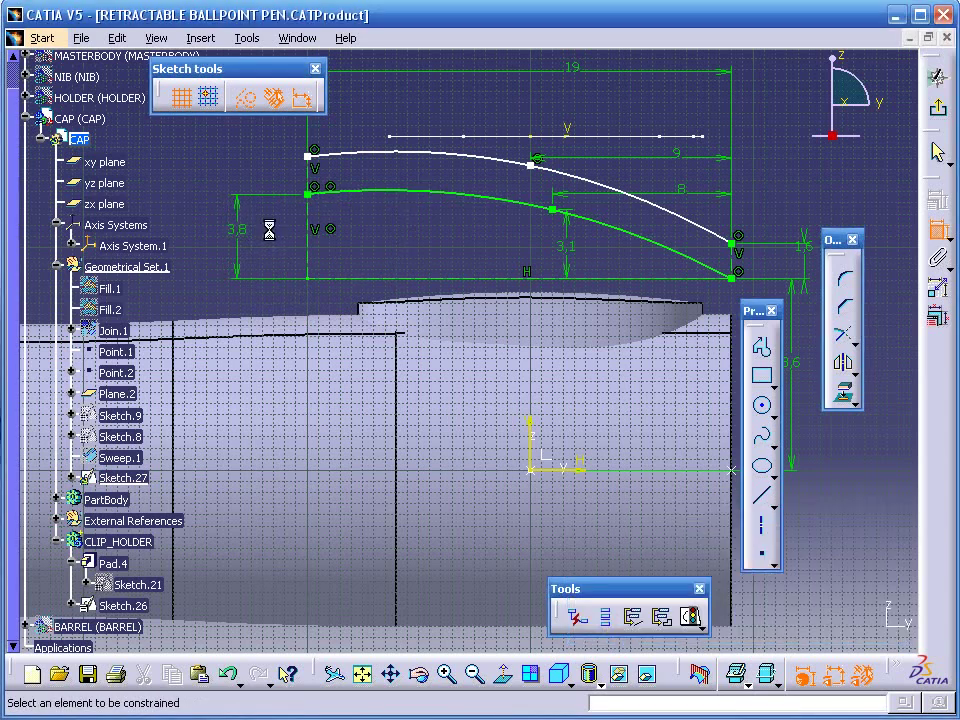
Dimension the upper spline's left end point above the horizontal construction line and set the offset to 4.6 mm
{"action": "left_click", "coordinate": [311, 158]}
{"action": "left_click", "coordinate": [332, 279]}
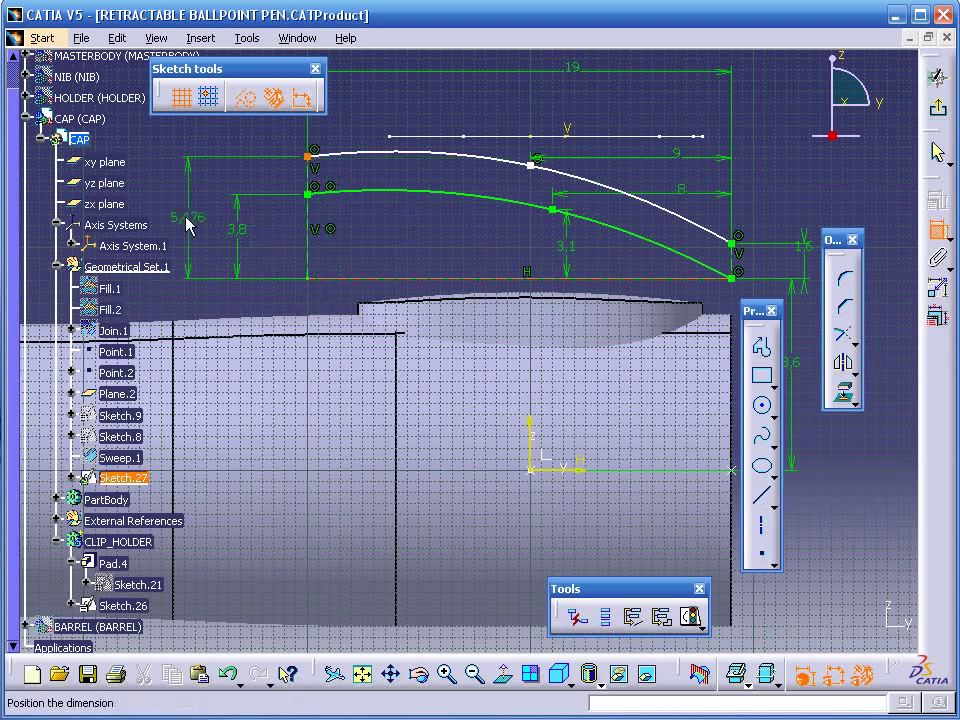
{"action": "left_click", "coordinate": [189, 224]}
{"action": "double_click", "coordinate": [189, 220]}
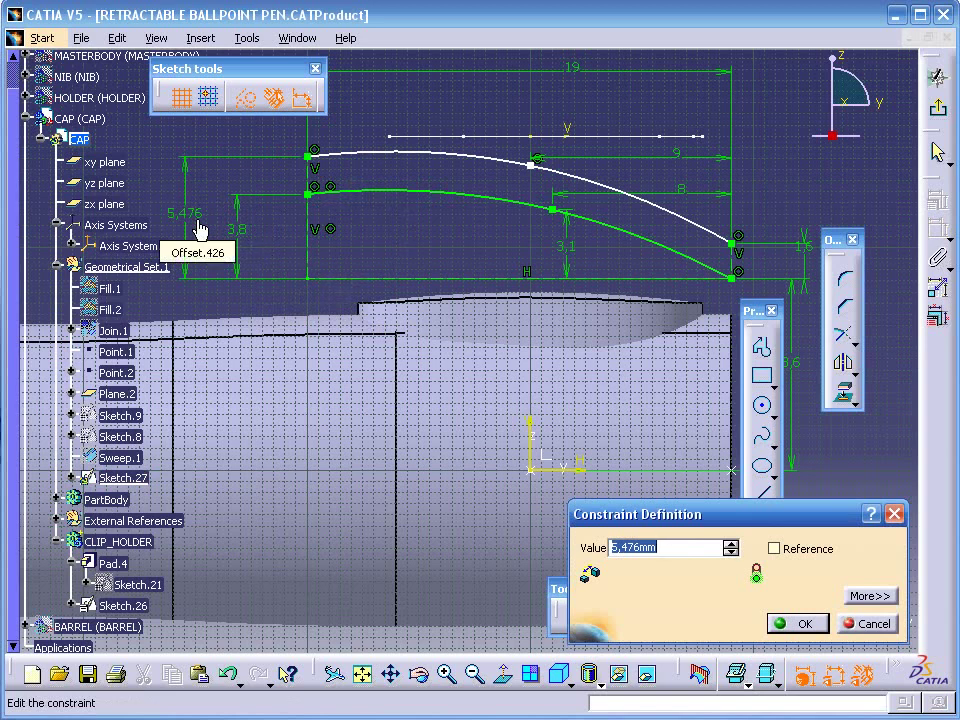
{"action": "type", "text": "4.6"}
{"action": "key", "text": "Return"}
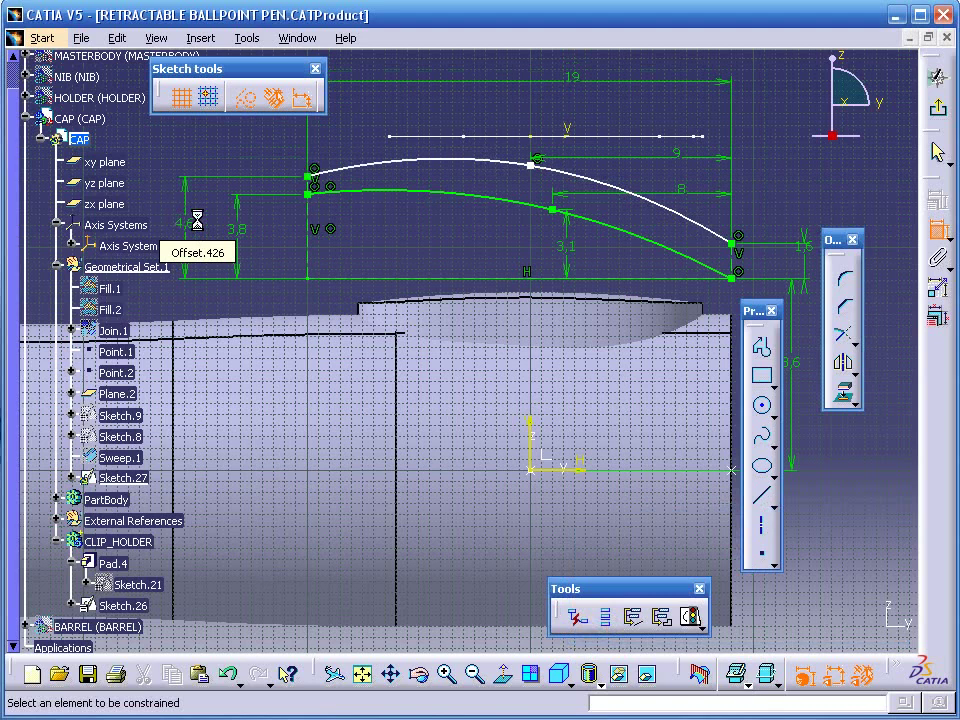
Dimension the upper spline's middle point above the horizontal construction line and set the offset to 4.2 mm
{"action": "left_click", "coordinate": [534, 164]}
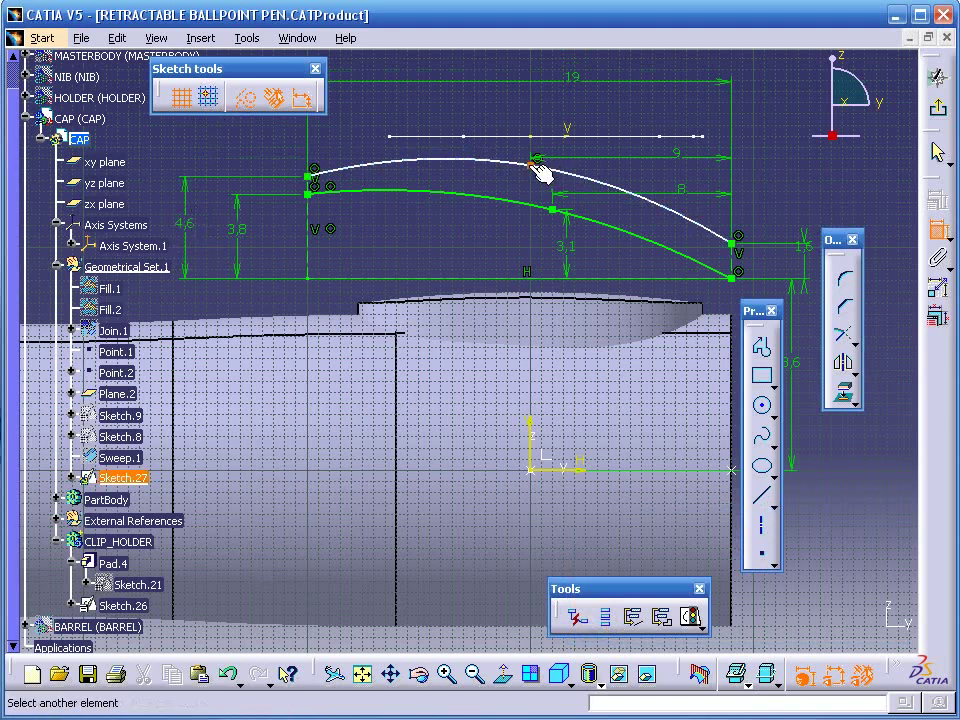
{"action": "left_click", "coordinate": [502, 280]}
{"action": "left_click", "coordinate": [480, 237]}
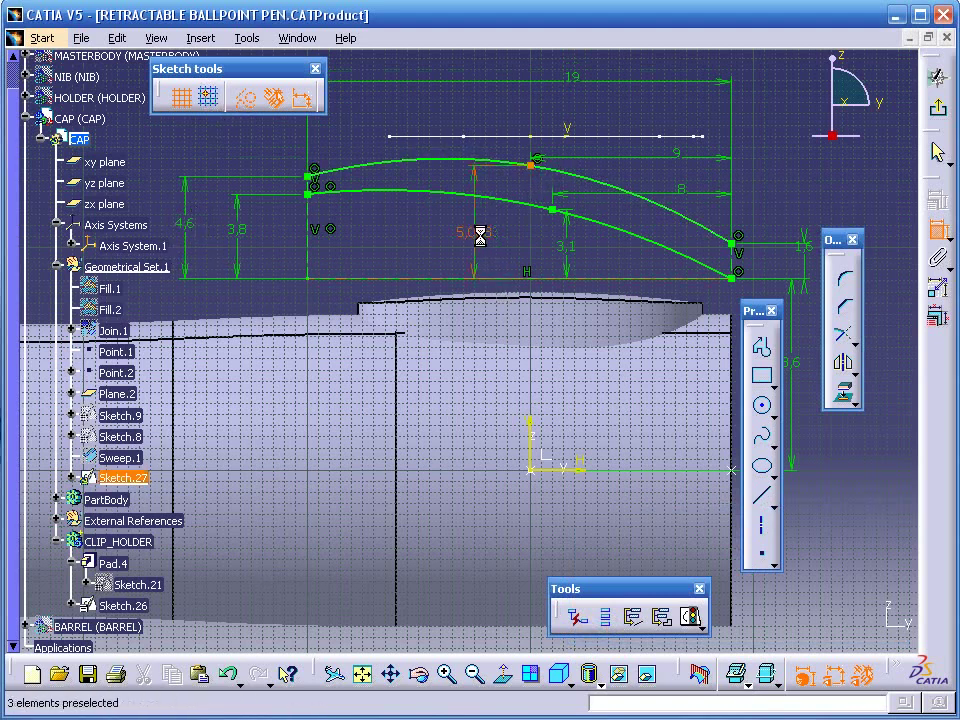
{"action": "double_click", "coordinate": [480, 237]}
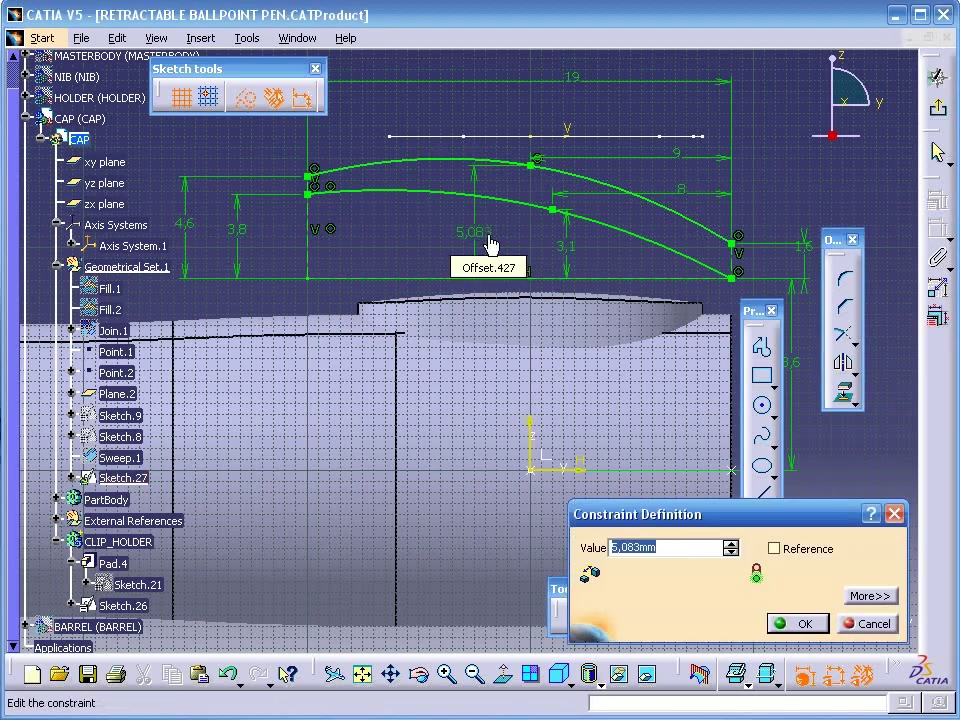
{"action": "type", "text": "4.2"}
{"action": "key", "text": "Return"}
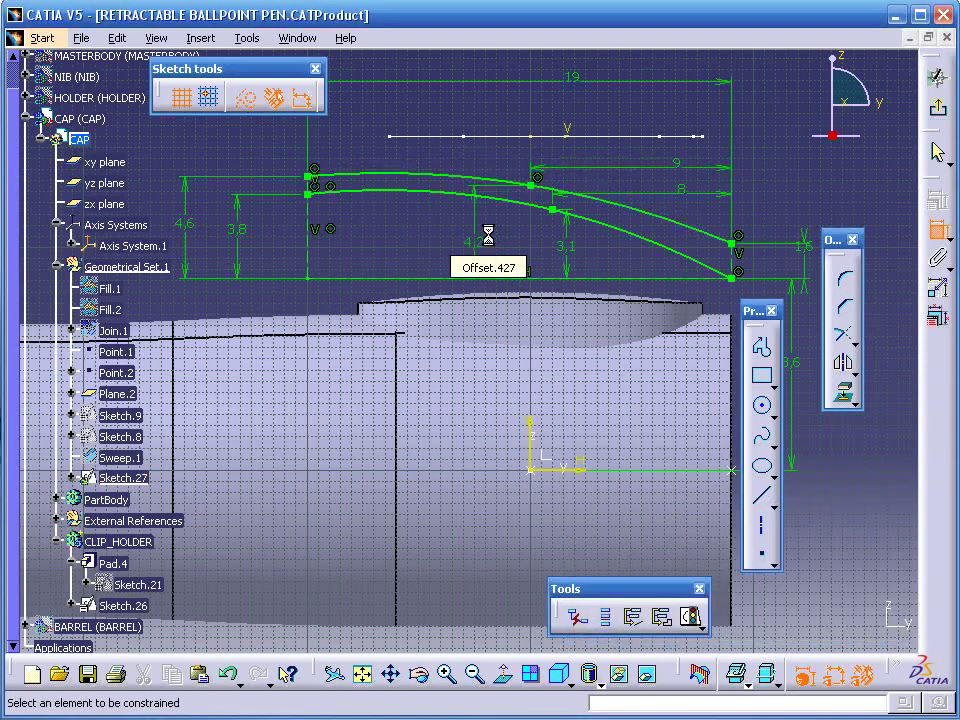
Finish the side-view spline sketch and show the cap in the standard isometric view
{"action": "left_click", "coordinate": [937, 152]}
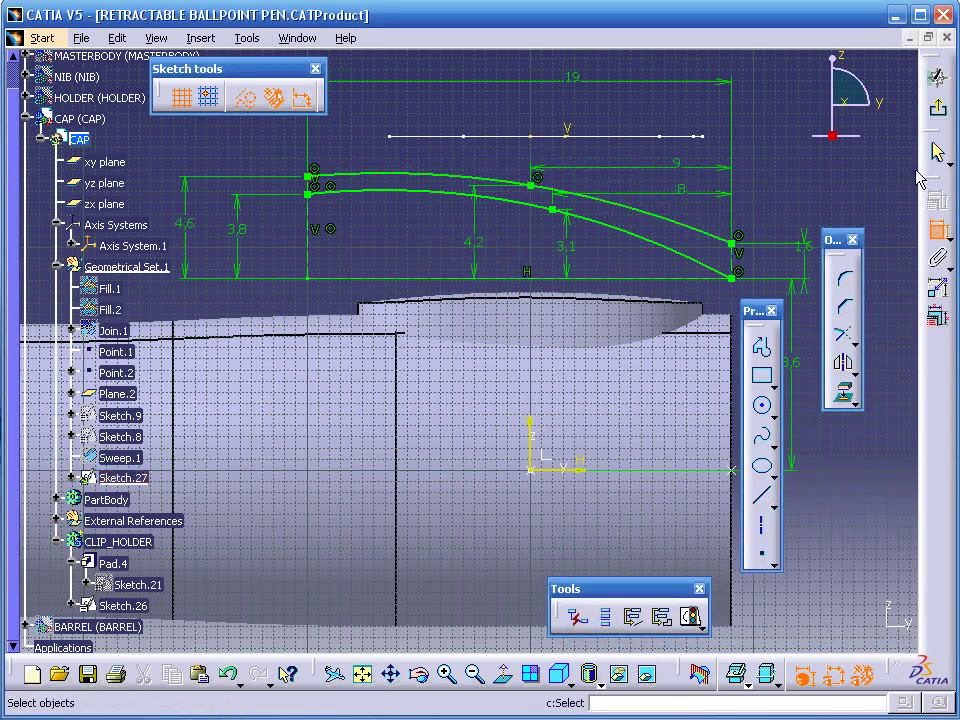
{"action": "left_click", "coordinate": [940, 112]}
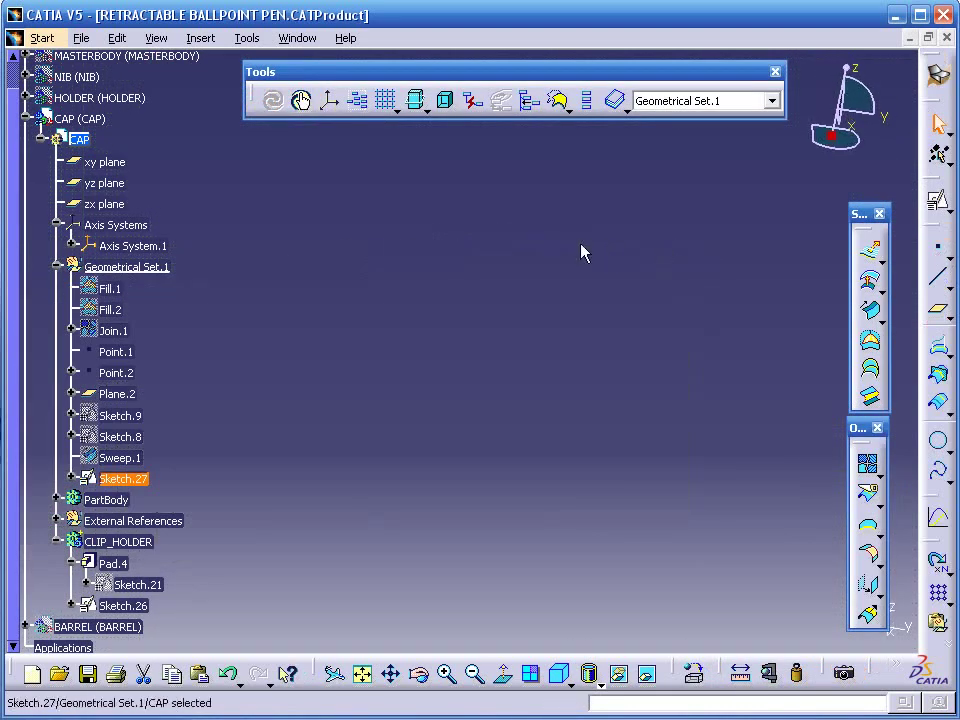
{"action": "mouse_move", "coordinate": [570, 300]}
{"action": "middle_mouse_down"}
{"action": "mouse_move", "coordinate": [505, 262]}
{"action": "mouse_move", "coordinate": [514, 210]}
{"action": "mouse_move", "coordinate": [542, 196]}
{"action": "mouse_move", "coordinate": [580, 316]}
{"action": "middle_mouse_up"}
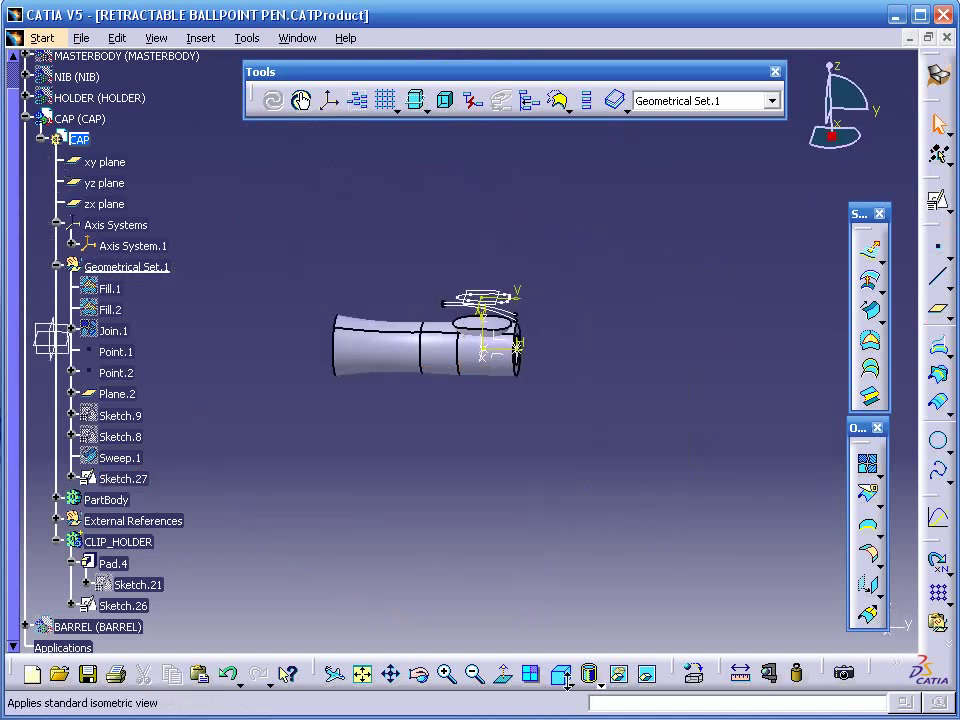
{"action": "left_click", "coordinate": [558, 672]}
{"action": "middle_click_drag", "start_coordinate": [606, 358], "coordinate": [589, 210]}
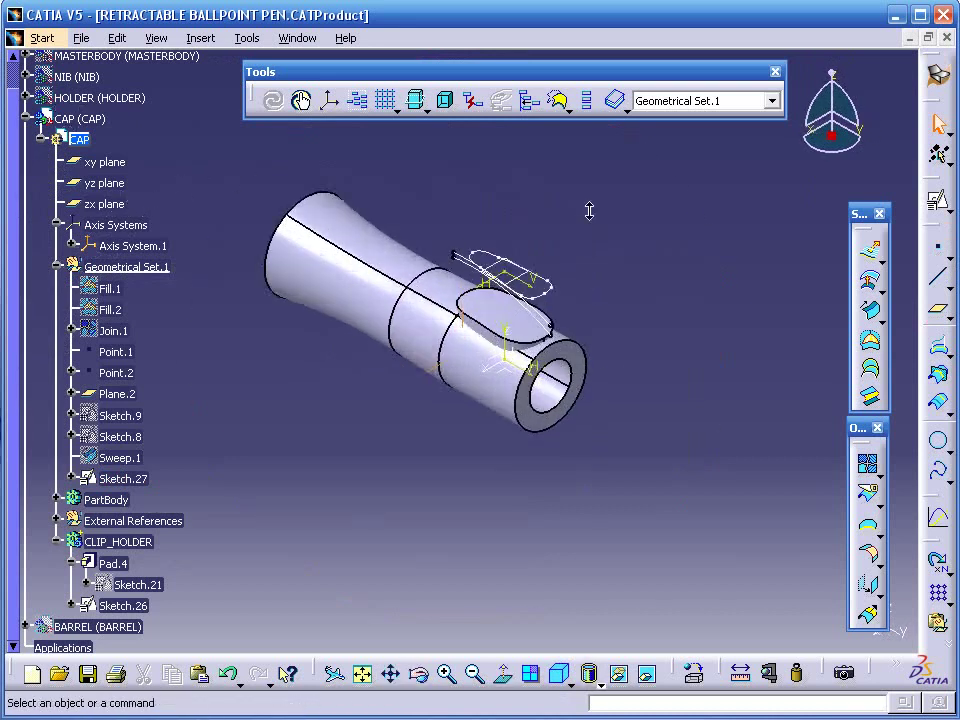
{"action": "middle_click_drag", "start_coordinate": [606, 377], "coordinate": [637, 320]}
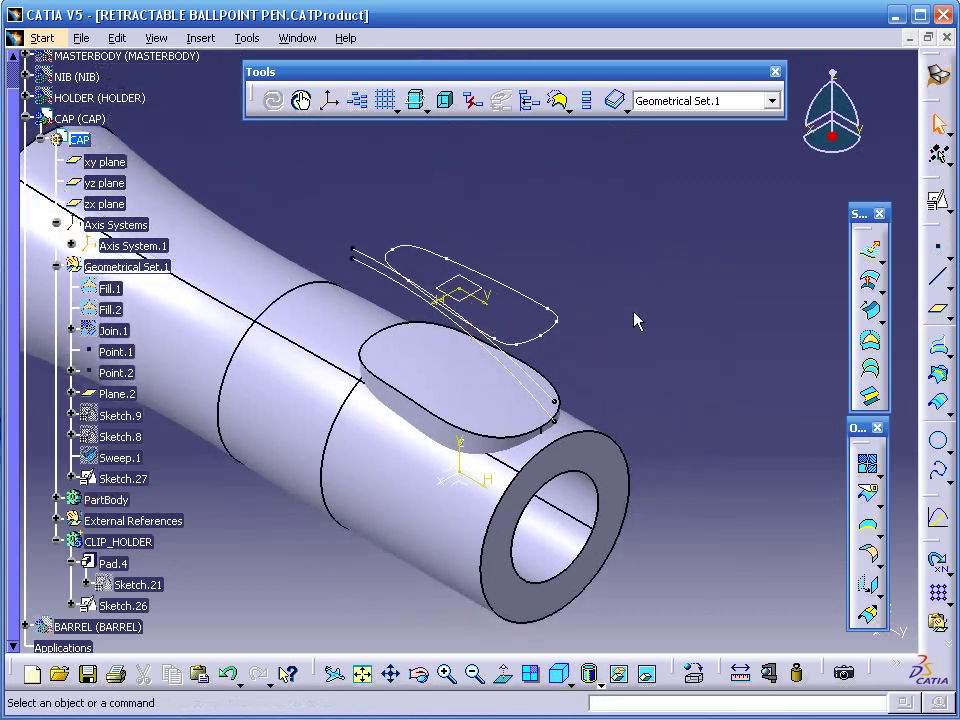
Create a positioned sketch in Geometrical Set.1 on the ZX plane of Axis System.1 with implicit origin and orientation
{"action": "left_click", "coordinate": [938, 205]}
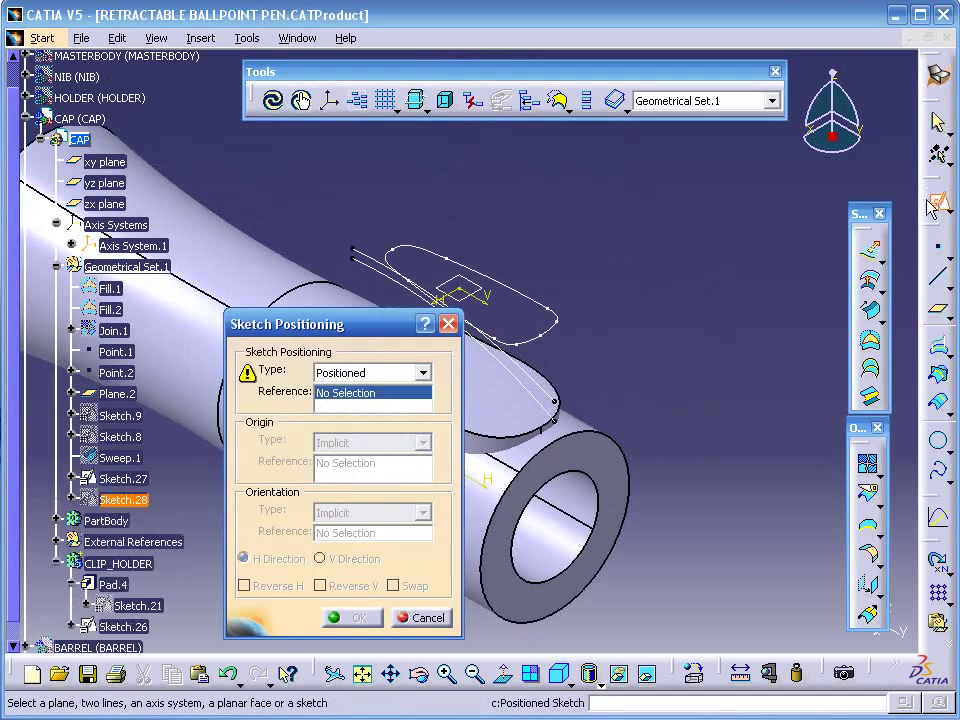
{"action": "left_click_drag", "start_coordinate": [330, 324], "coordinate": [177, 323]}
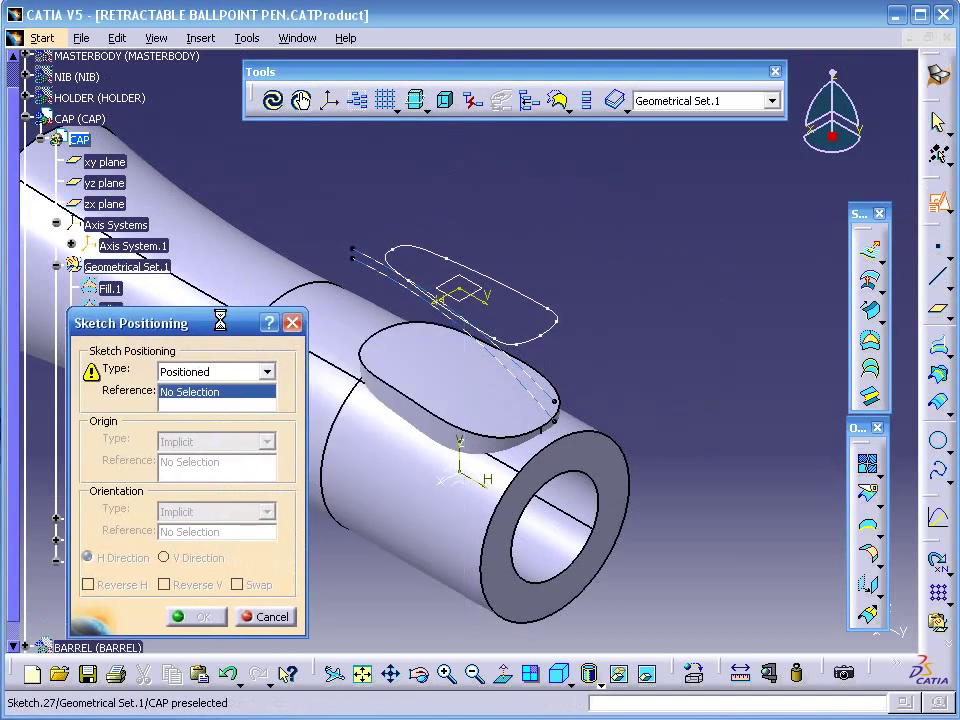
{"action": "left_click", "coordinate": [457, 480]}
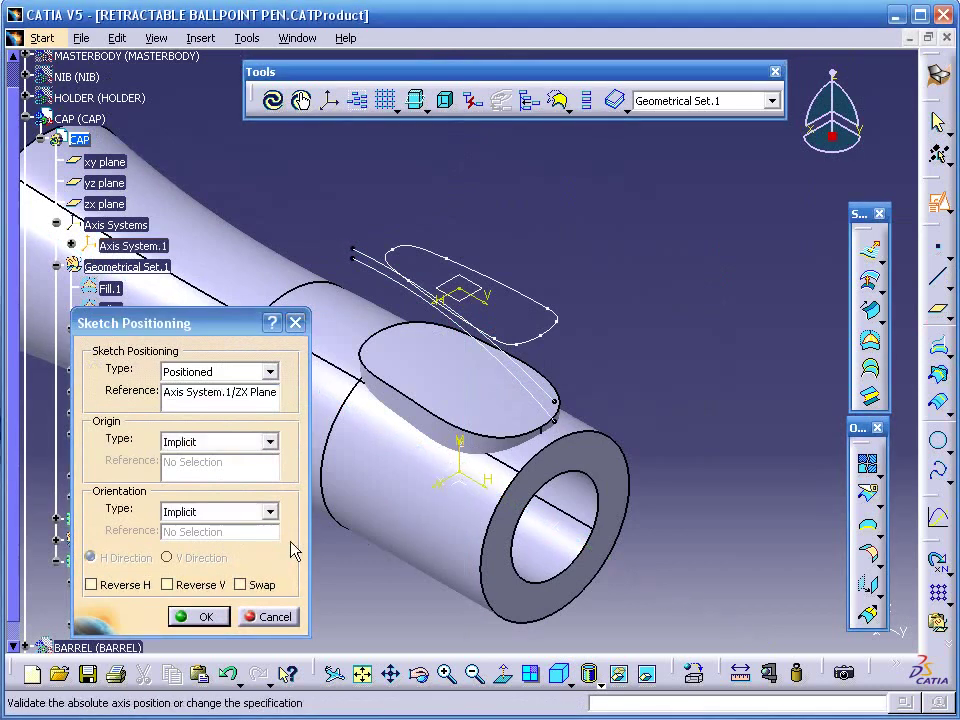
{"action": "left_click", "coordinate": [203, 617]}
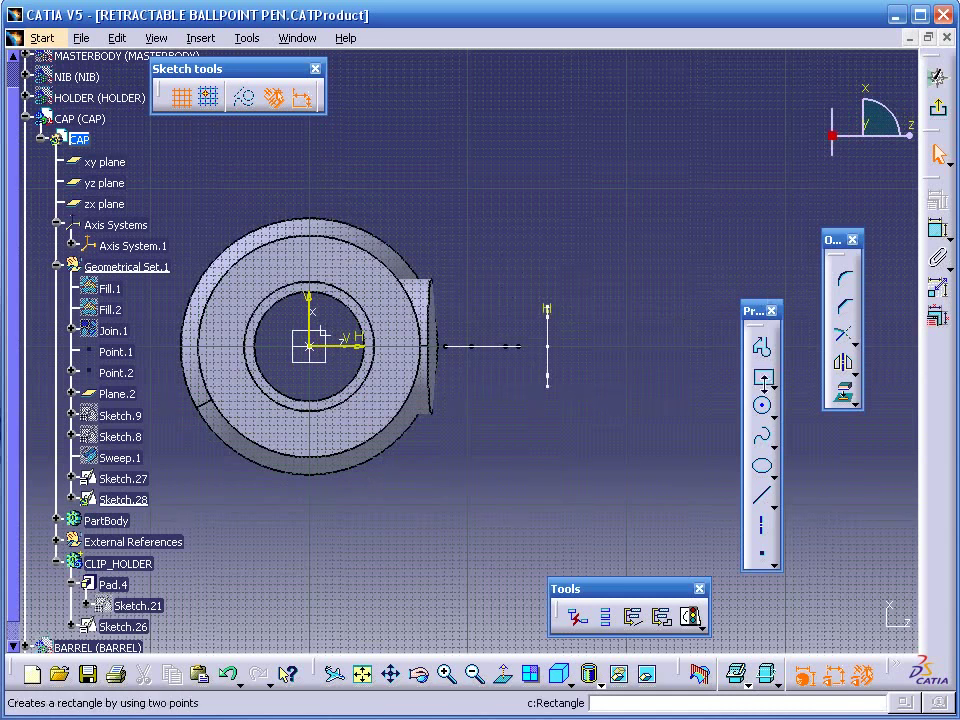
Sketch a three-point spline beside the clip holder, about 9.2 mm from end to end, with its middle point on the horizontal axis
{"action": "left_click", "coordinate": [763, 441]}
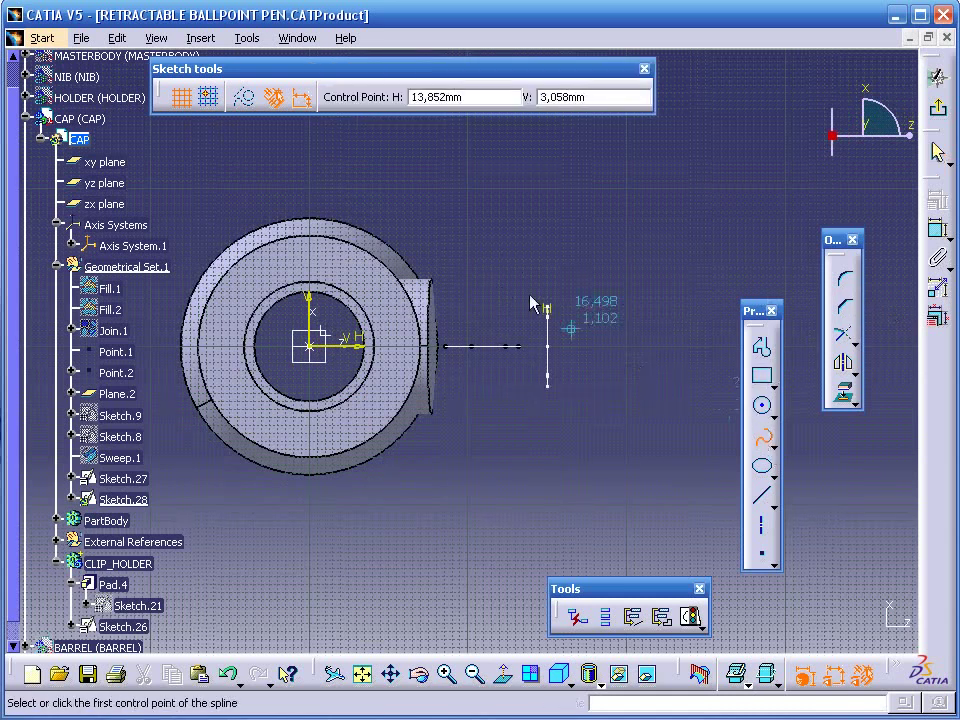
{"action": "left_click", "coordinate": [518, 264]}
{"action": "left_click", "coordinate": [539, 346]}
{"action": "left_click", "coordinate": [519, 412]}
{"action": "key", "text": "Escape"}
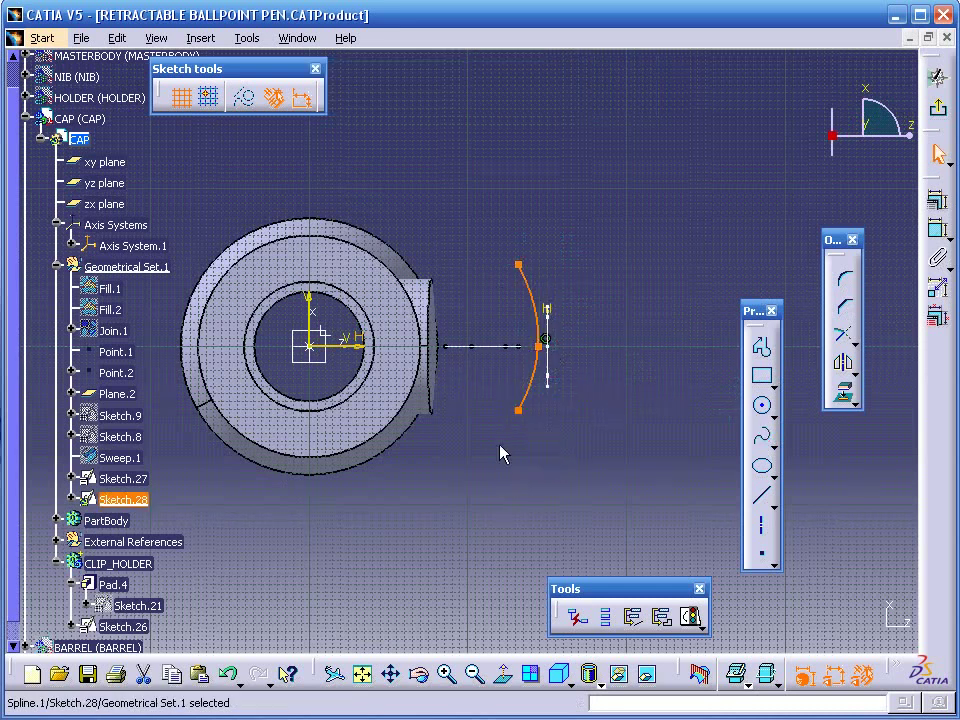
{"action": "left_click", "coordinate": [628, 272]}
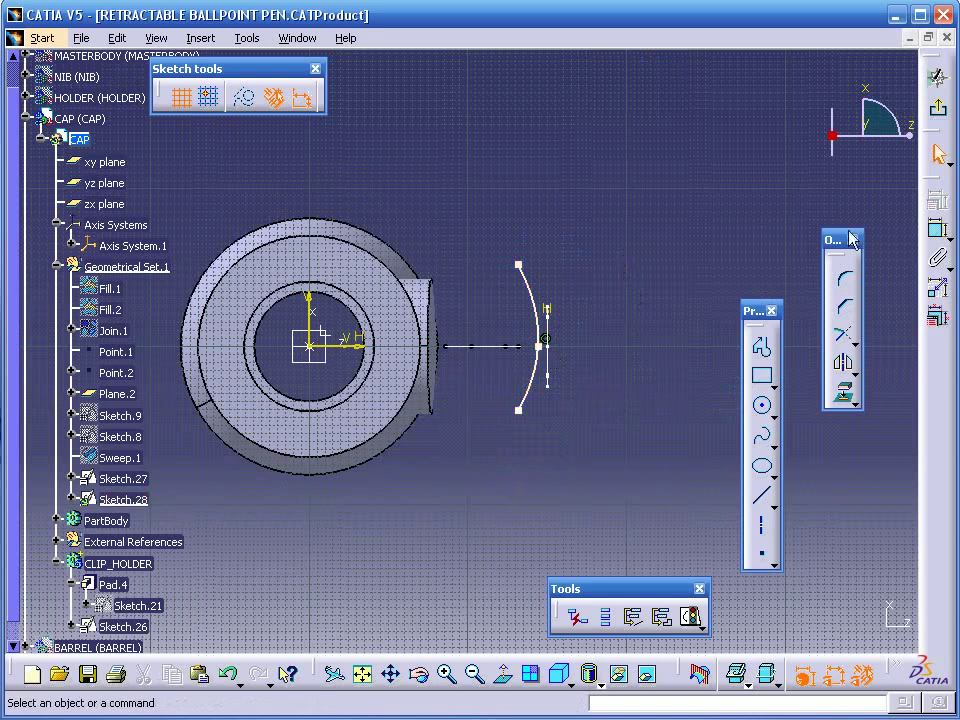
Constrain the spline's two end points symmetric about the sketch's horizontal axis
{"action": "left_click", "coordinate": [940, 232]}
{"action": "left_click", "coordinate": [519, 265]}
{"action": "left_click", "coordinate": [518, 411]}
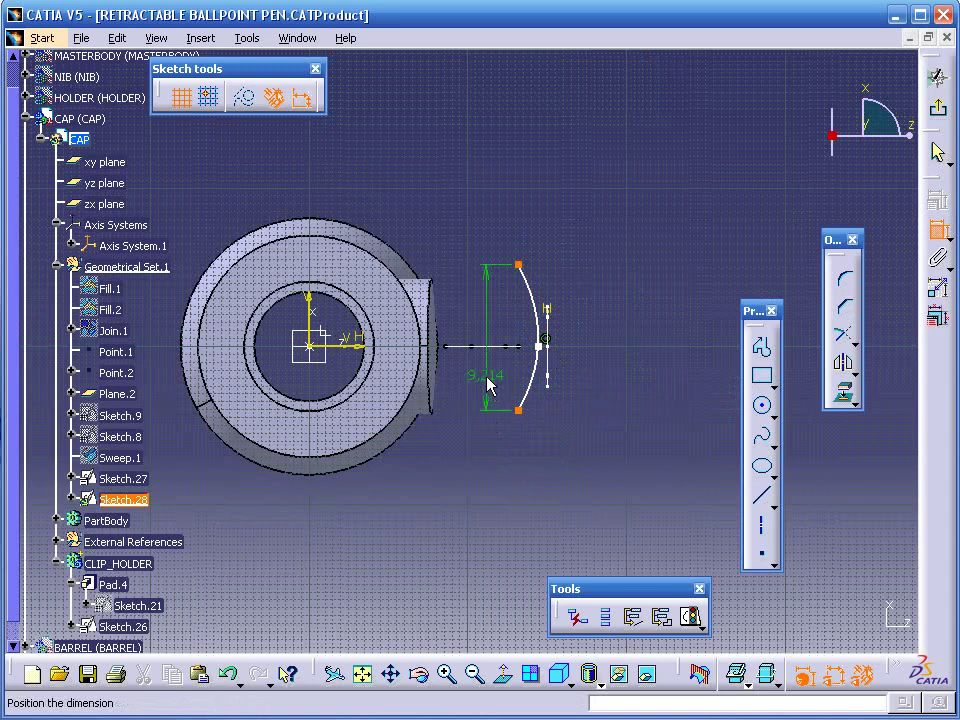
{"action": "right_click", "coordinate": [488, 379]}
{"action": "left_click", "coordinate": [568, 556]}
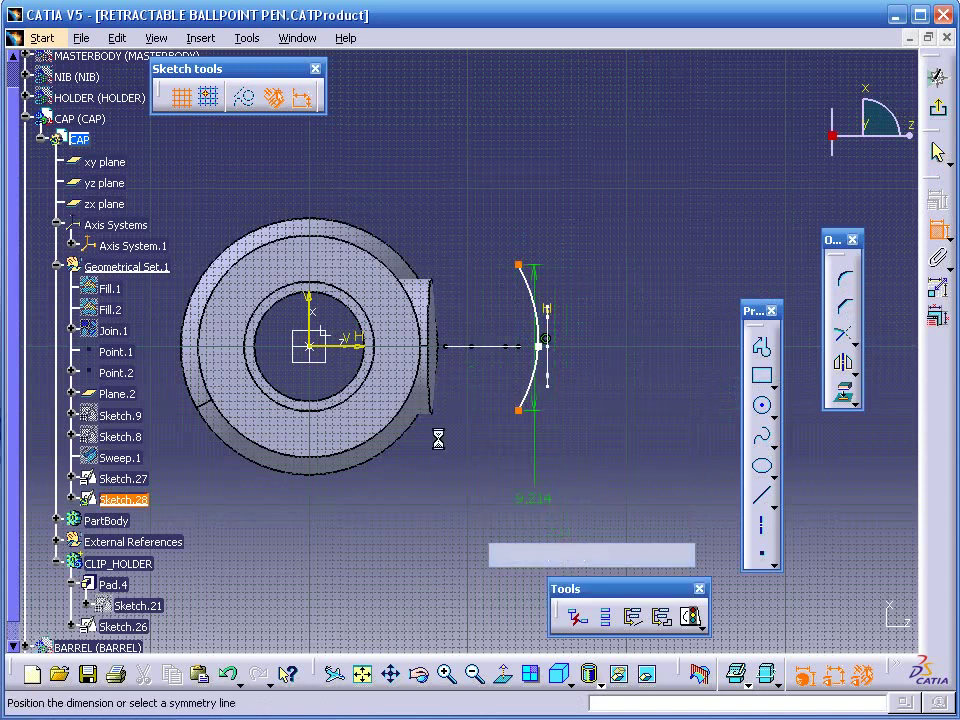
{"action": "middle_click_drag", "start_coordinate": [370, 350], "coordinate": [752, 245]}
{"action": "left_click", "coordinate": [371, 349]}
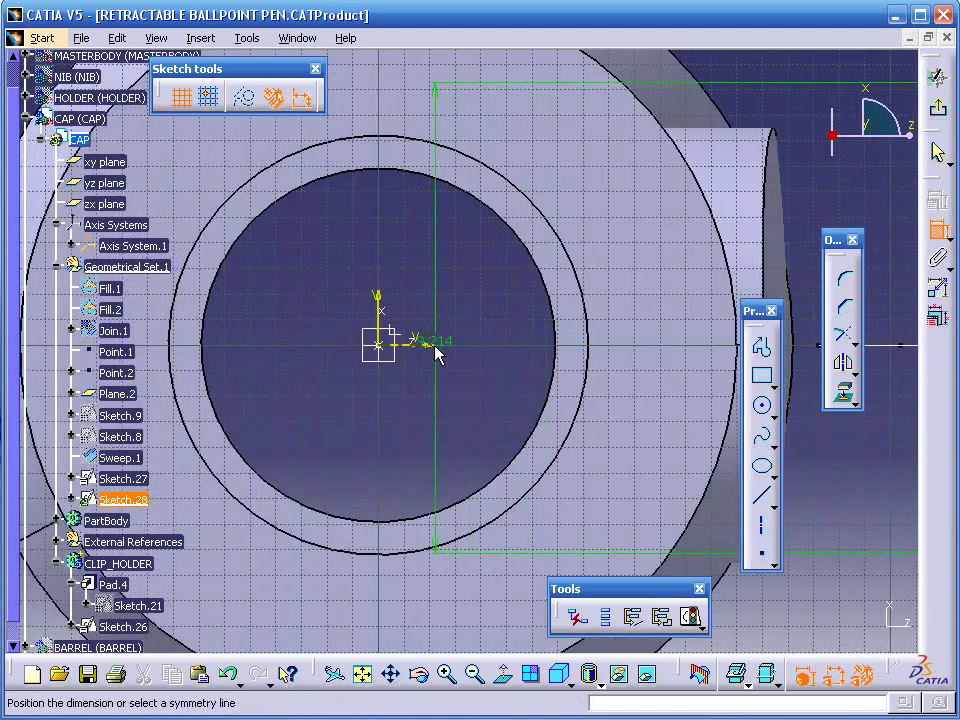
{"action": "left_click", "coordinate": [447, 346]}
{"action": "mouse_move", "coordinate": [497, 343]}
{"action": "middle_mouse_down"}
{"action": "mouse_move", "coordinate": [493, 317]}
{"action": "mouse_move", "coordinate": [489, 381]}
{"action": "mouse_move", "coordinate": [686, 328]}
{"action": "mouse_move", "coordinate": [518, 266]}
{"action": "middle_mouse_up"}
{"action": "left_click", "coordinate": [493, 317]}
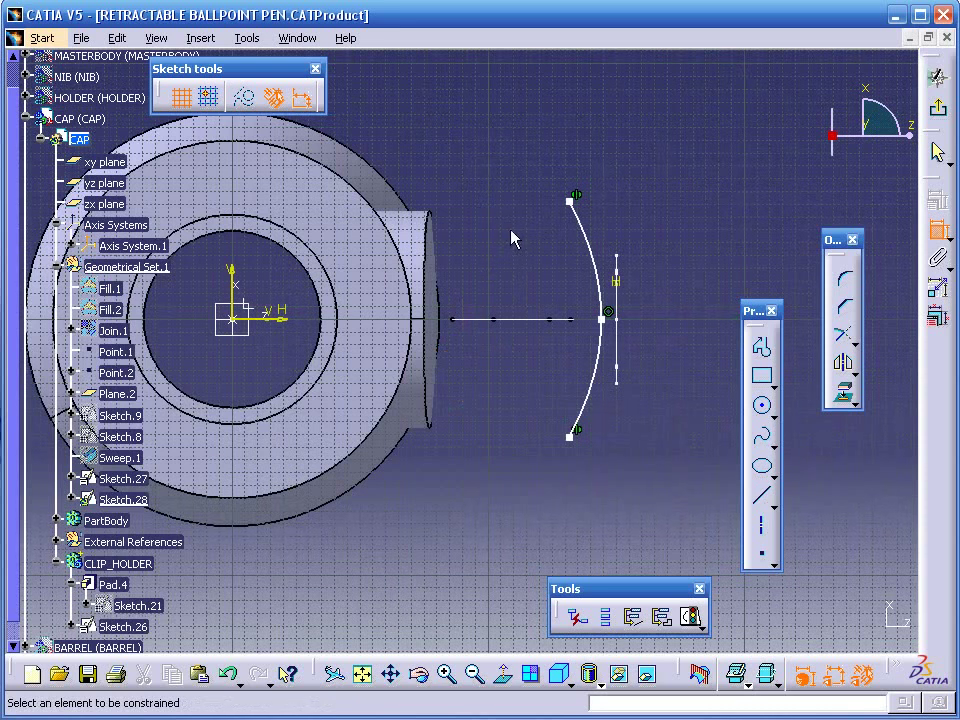
Dimension the horizontal distance between the spline's upper end point and its middle point and set it to 1.5 mm
{"action": "left_click", "coordinate": [572, 200]}
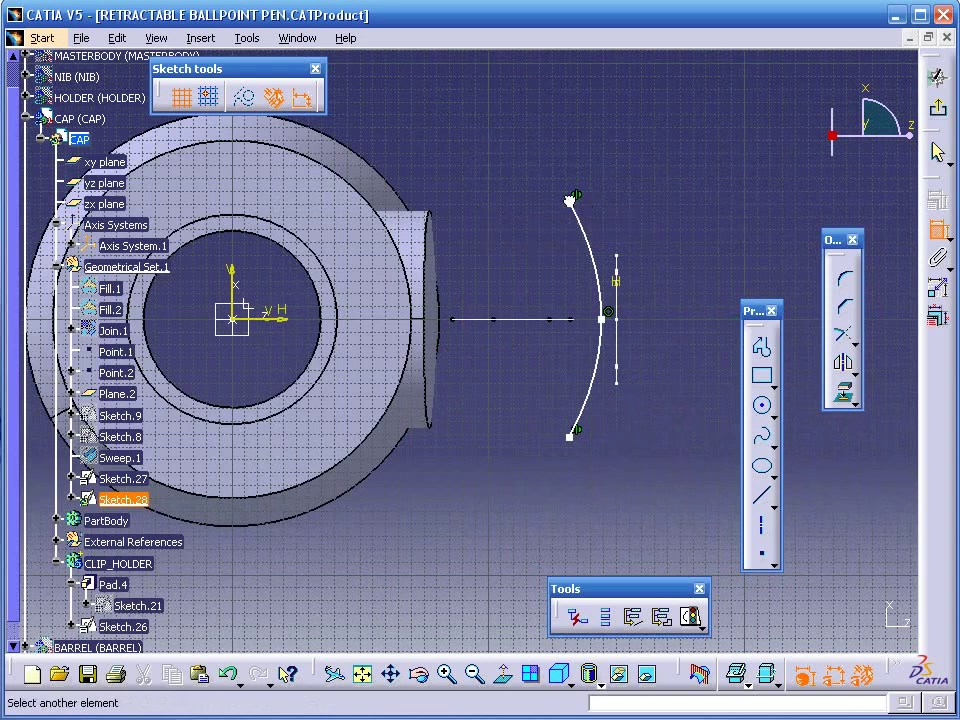
{"action": "left_click", "coordinate": [602, 320]}
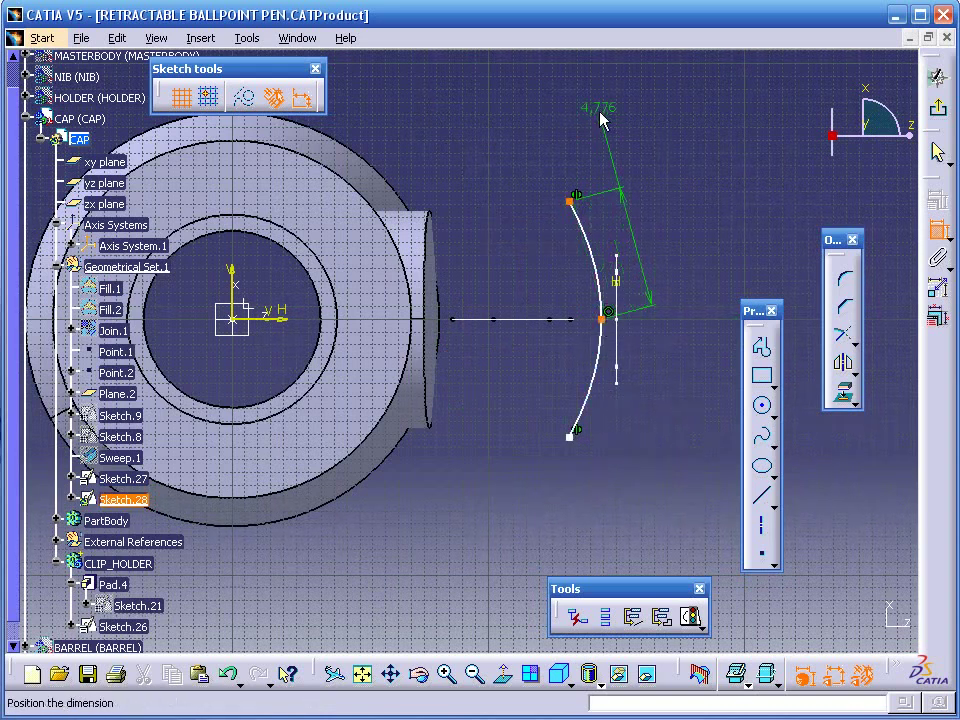
{"action": "right_click", "coordinate": [601, 119]}
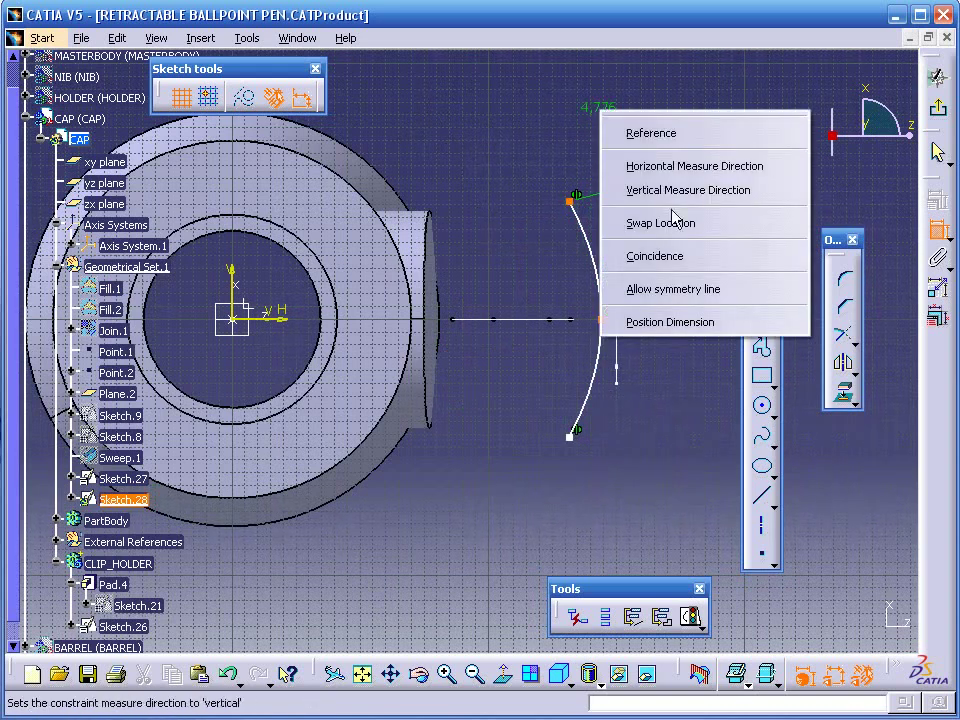
{"action": "left_click", "coordinate": [703, 167]}
{"action": "left_click", "coordinate": [645, 133]}
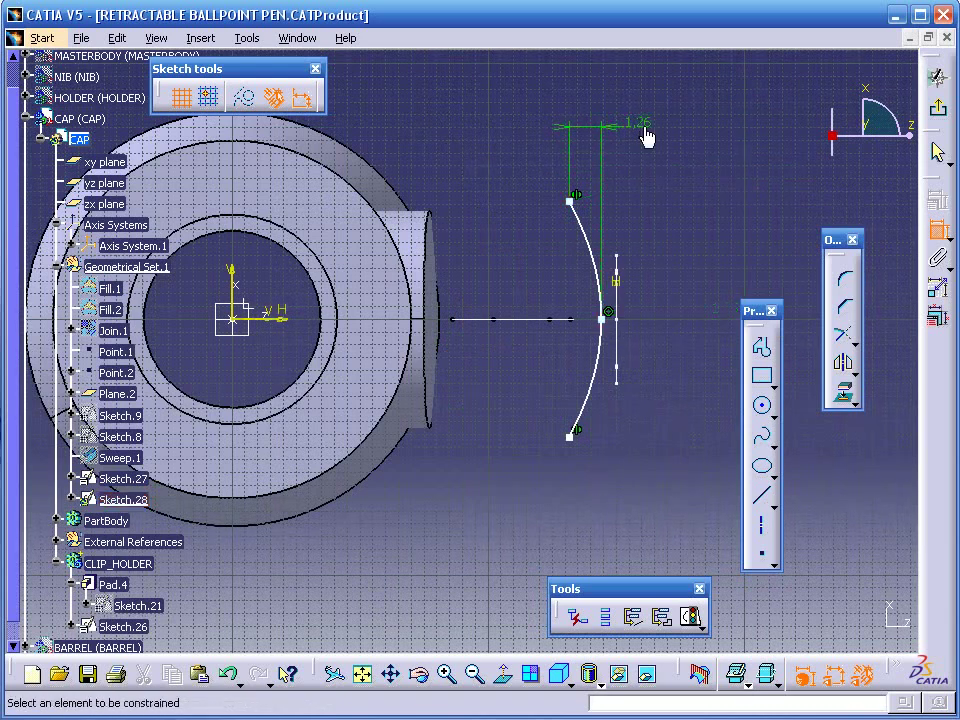
{"action": "double_click", "coordinate": [645, 133]}
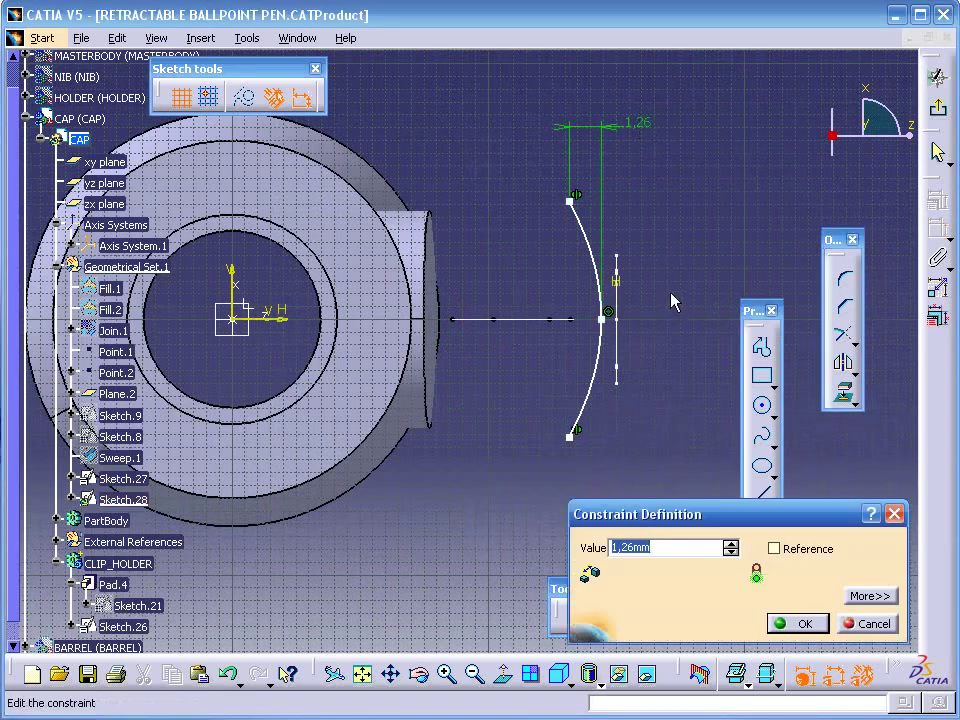
{"action": "type", "text": "1.5"}
{"action": "key", "text": "Return"}
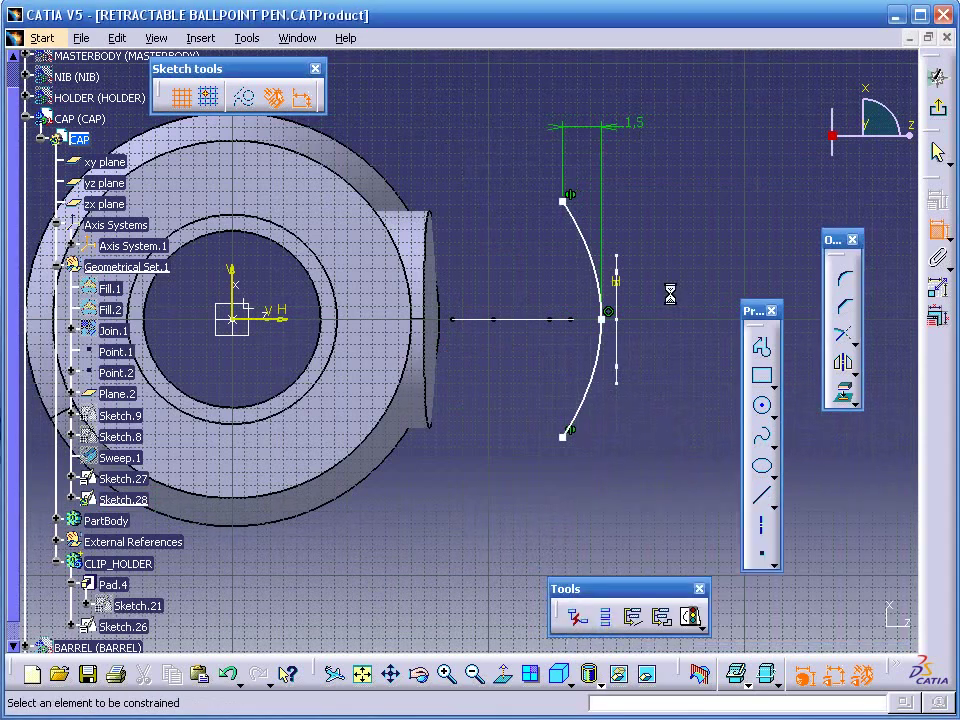
Dimension the vertical distance between the spline's two end points and set it to 8 mm
{"action": "left_click", "coordinate": [562, 201]}
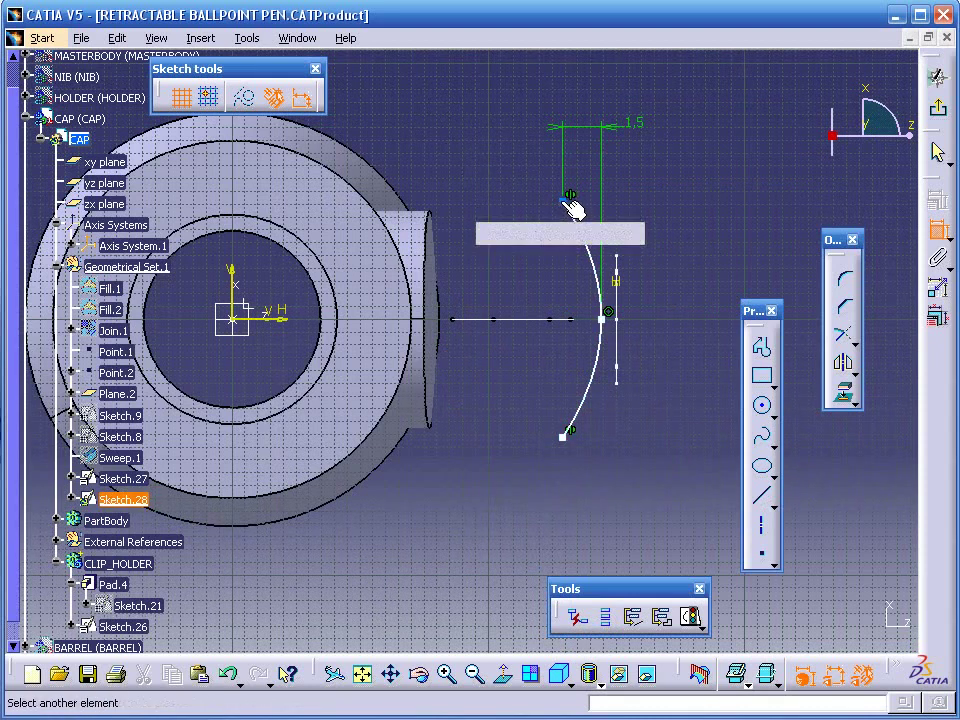
{"action": "left_click", "coordinate": [565, 432]}
{"action": "left_click", "coordinate": [514, 386]}
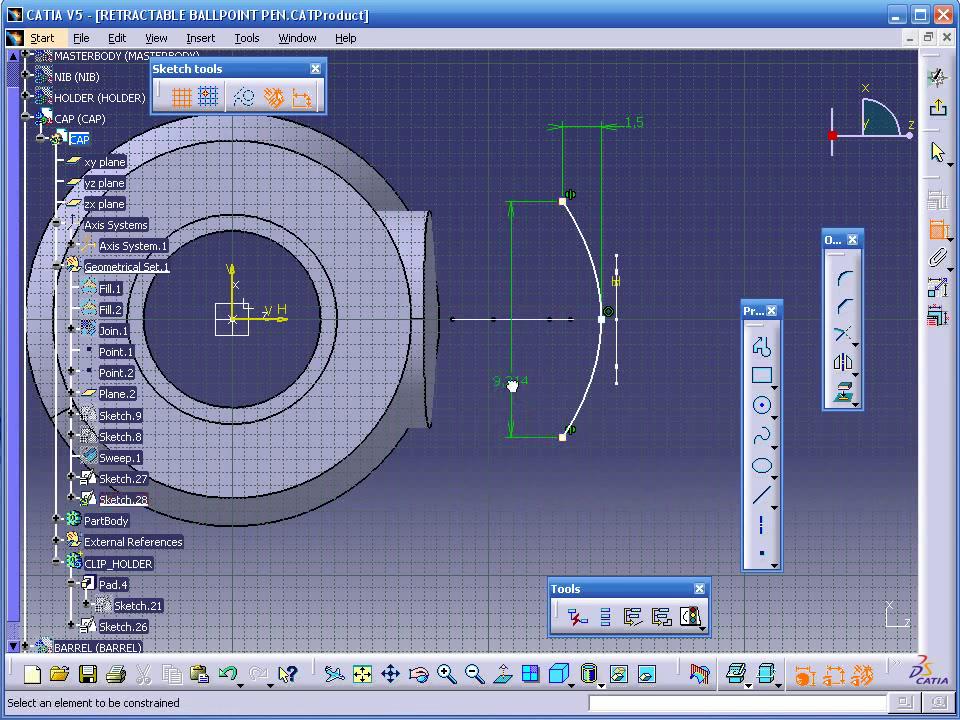
{"action": "right_click", "coordinate": [515, 390]}
{"action": "left_click", "coordinate": [497, 400]}
{"action": "double_click", "coordinate": [503, 383]}
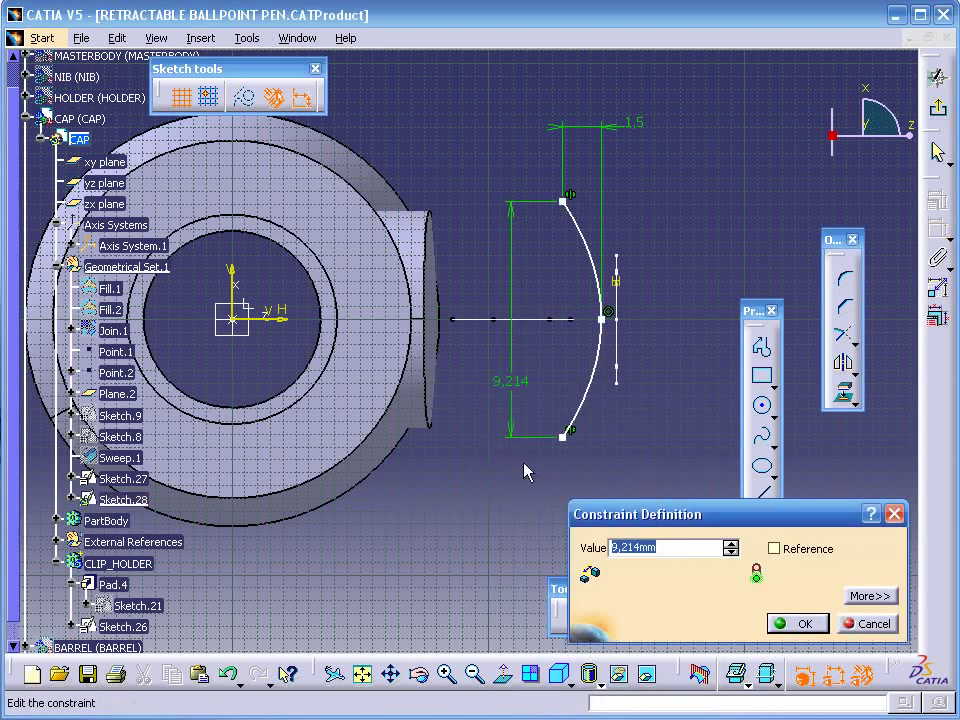
{"action": "type", "text": "8"}
{"action": "key", "text": "Return"}
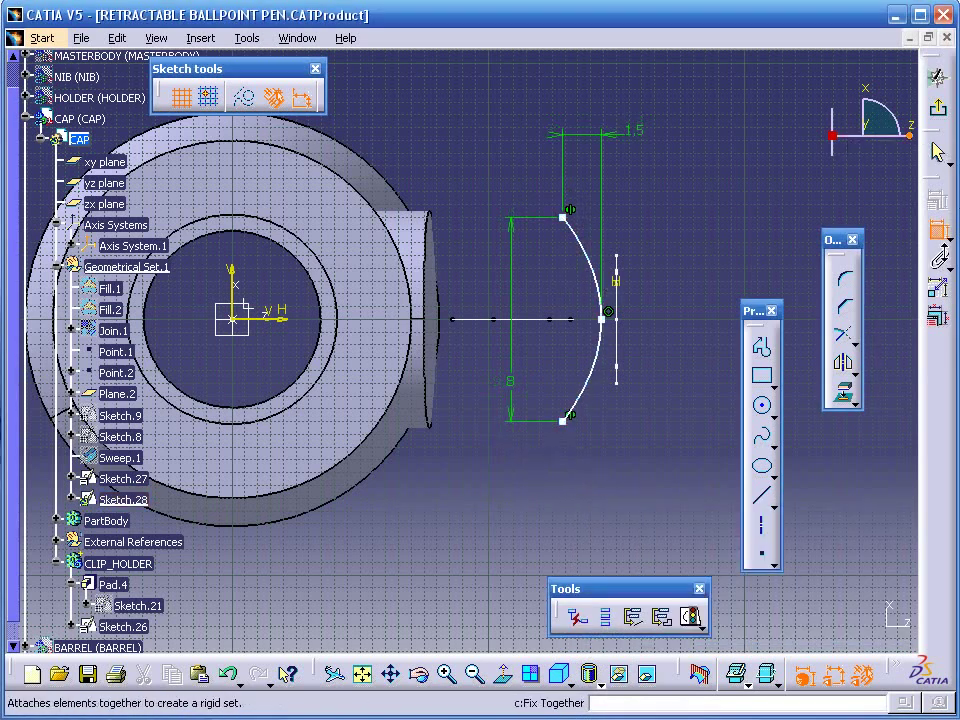
Intersect the outer side-view spline from Sketch.27 with the sketch plane to create a reference point
{"action": "left_click", "coordinate": [938, 231]}
{"action": "mouse_move", "coordinate": [544, 321]}
{"action": "middle_mouse_down"}
{"action": "mouse_move", "coordinate": [508, 377]}
{"action": "mouse_move", "coordinate": [671, 336]}
{"action": "mouse_move", "coordinate": [465, 343]}
{"action": "mouse_move", "coordinate": [602, 251]}
{"action": "mouse_move", "coordinate": [670, 331]}
{"action": "middle_mouse_up"}
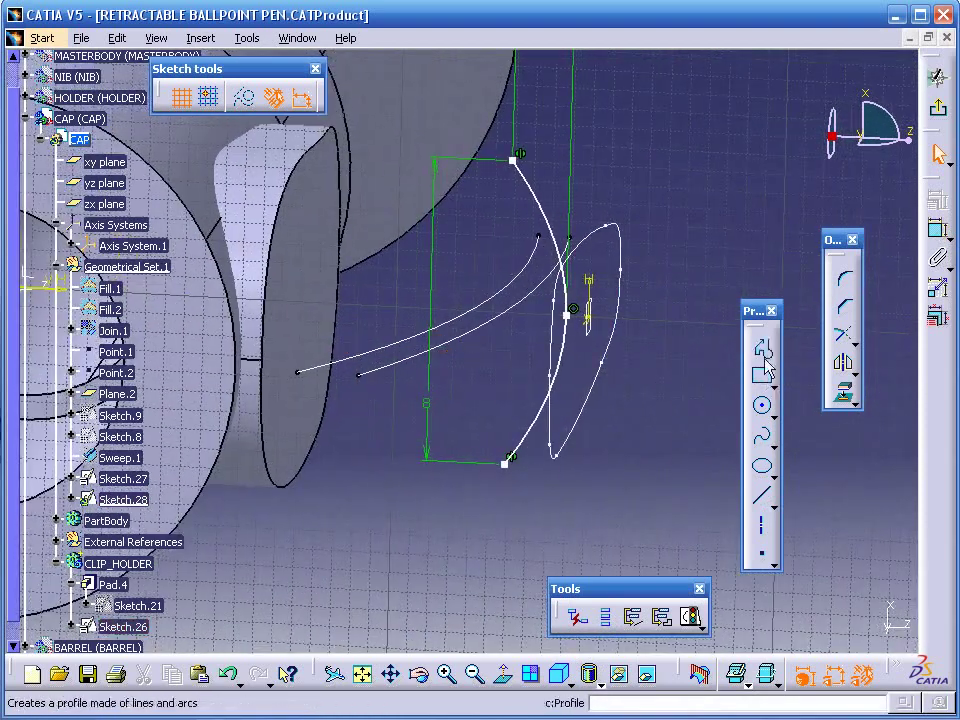
{"action": "left_click", "coordinate": [851, 400]}
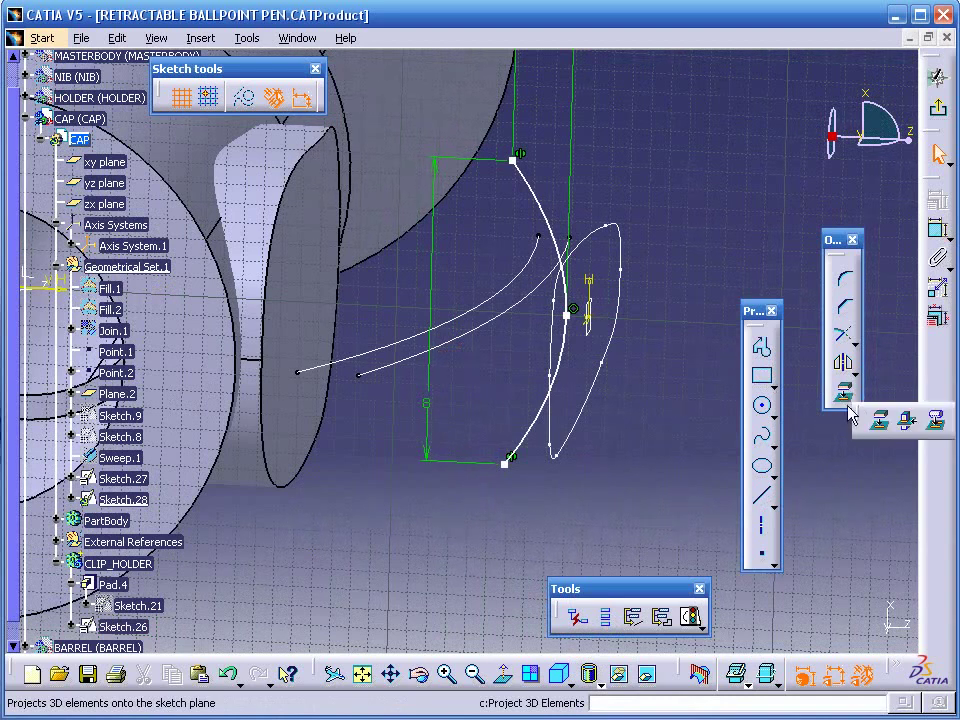
{"action": "left_click", "coordinate": [910, 424]}
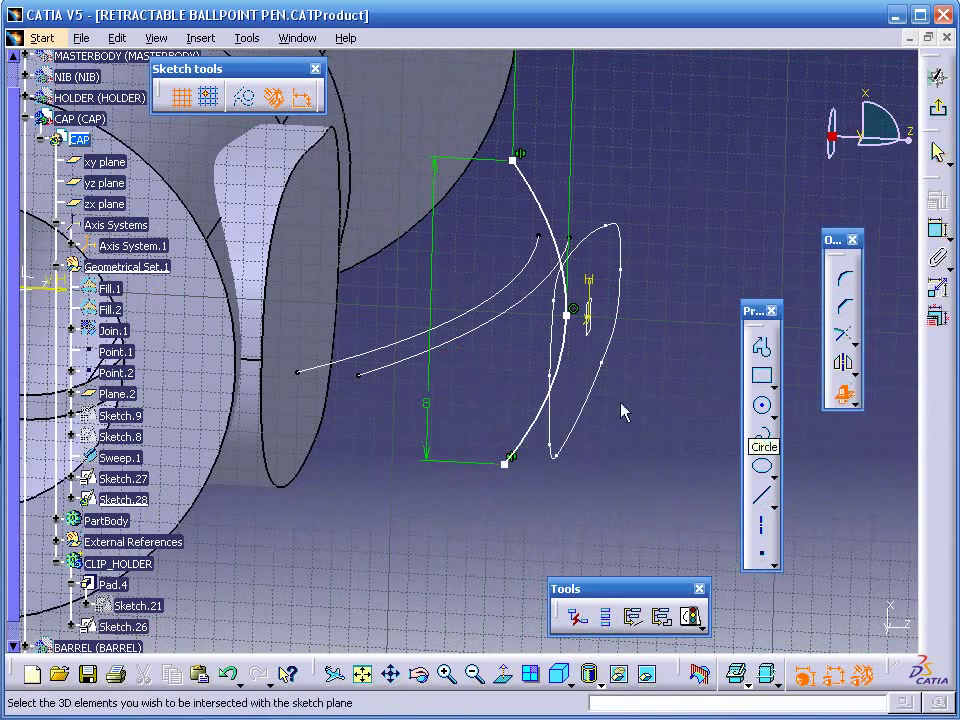
{"action": "left_click", "coordinate": [514, 304]}
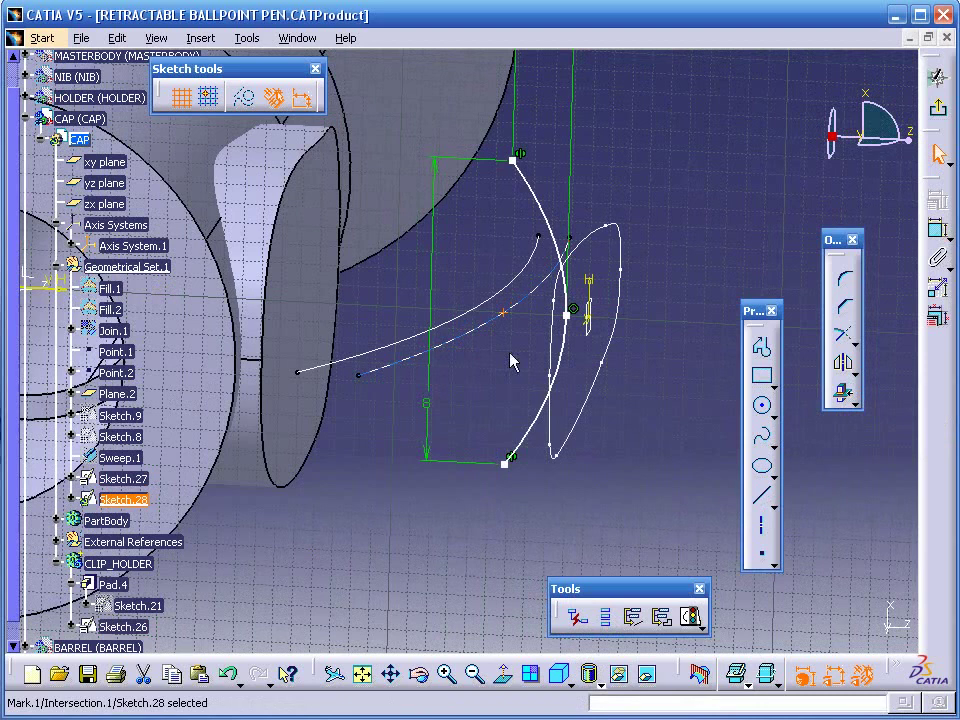
{"action": "left_click", "coordinate": [731, 369]}
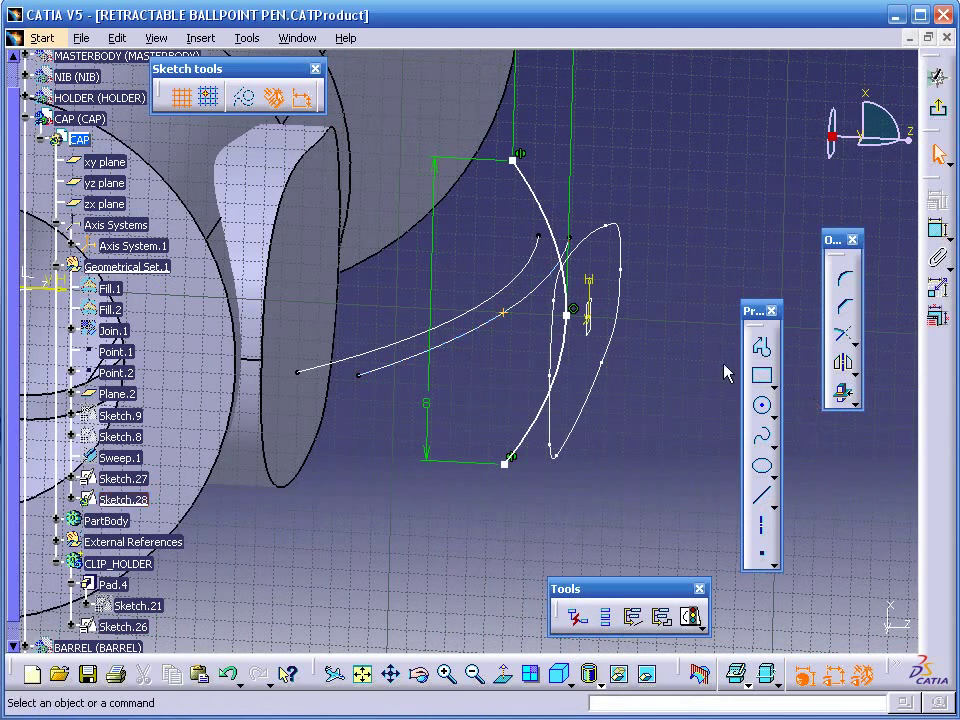
Constrain the spline's middle point coincident with the intersection point on the outer side-view curve
{"action": "left_click", "coordinate": [933, 232]}
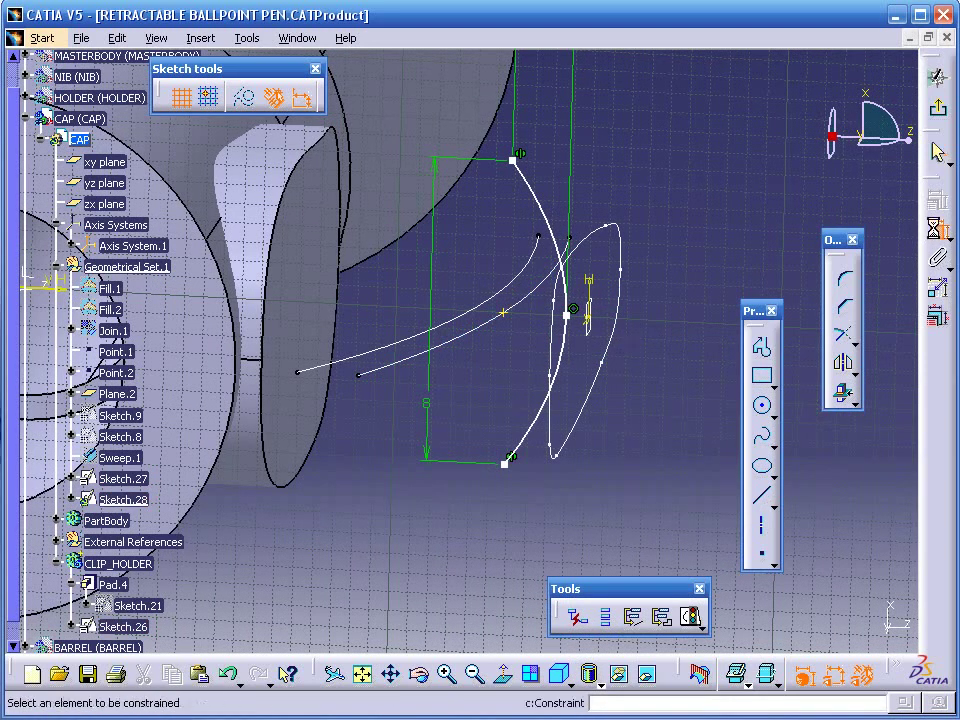
{"action": "left_click", "coordinate": [574, 319]}
{"action": "left_click", "coordinate": [504, 314]}
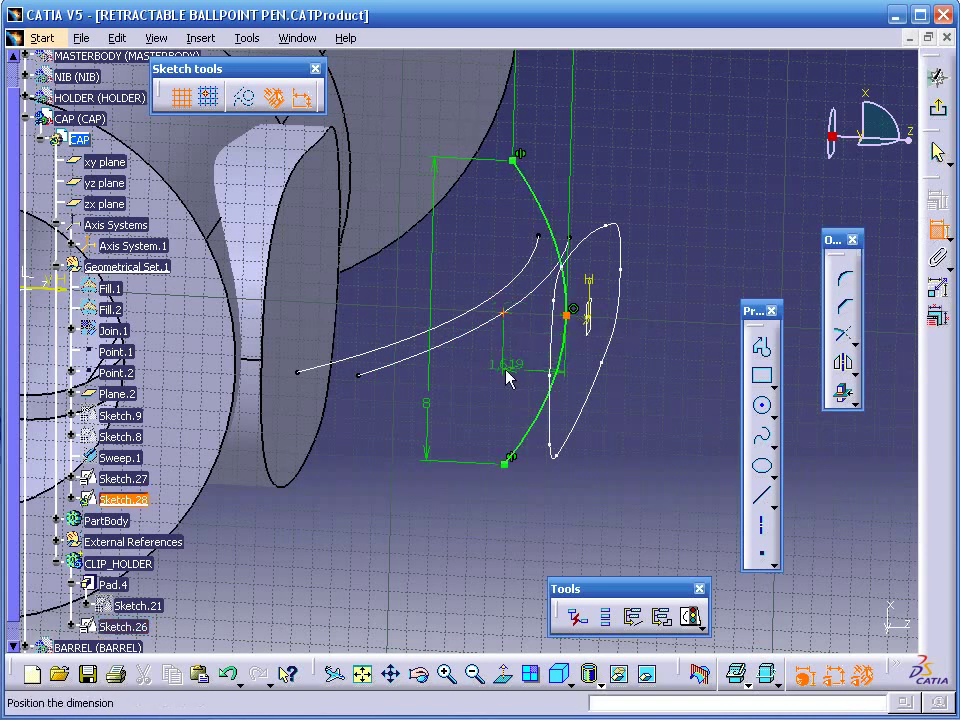
{"action": "right_click", "coordinate": [508, 376]}
{"action": "left_click", "coordinate": [561, 516]}
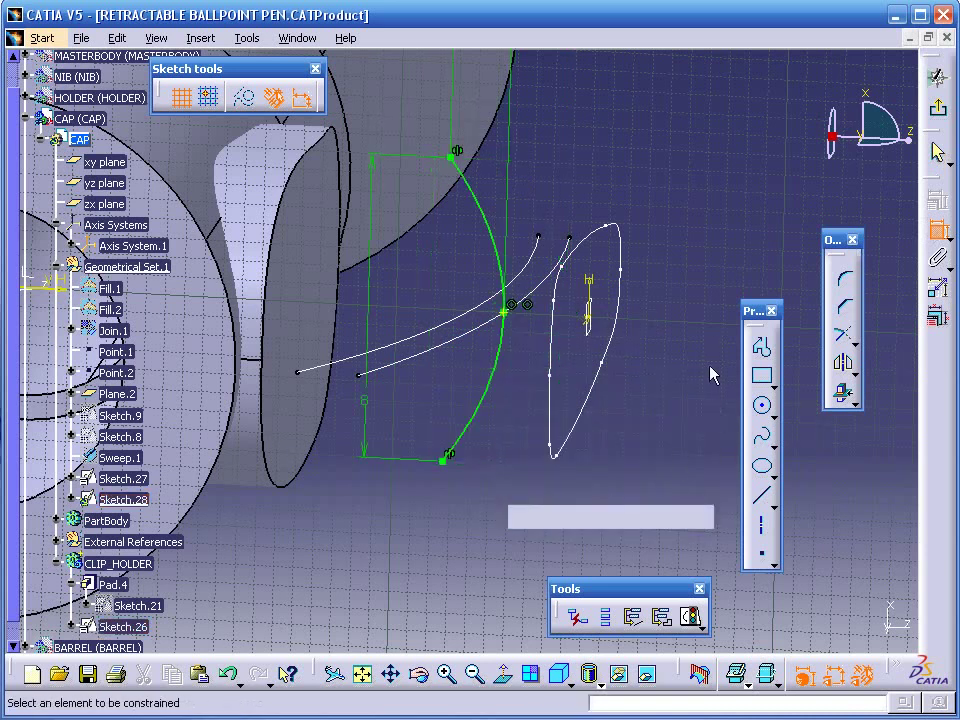
{"action": "left_click", "coordinate": [937, 152]}
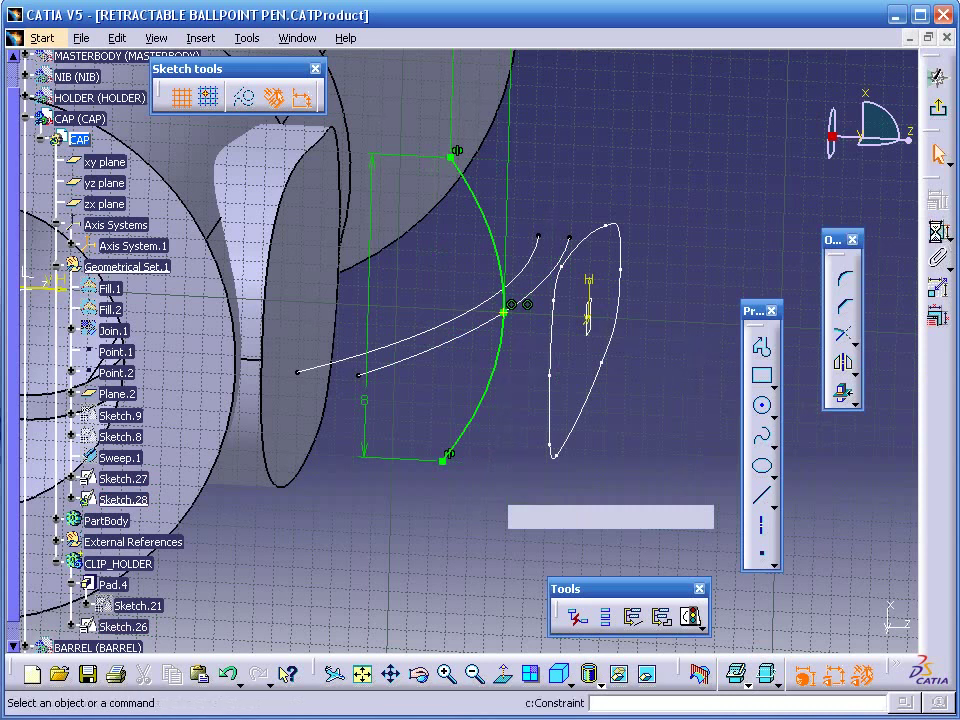
Enable tangency at the cross-section spline's middle control point, CtrlPoint.2
{"action": "double_click", "coordinate": [511, 366]}
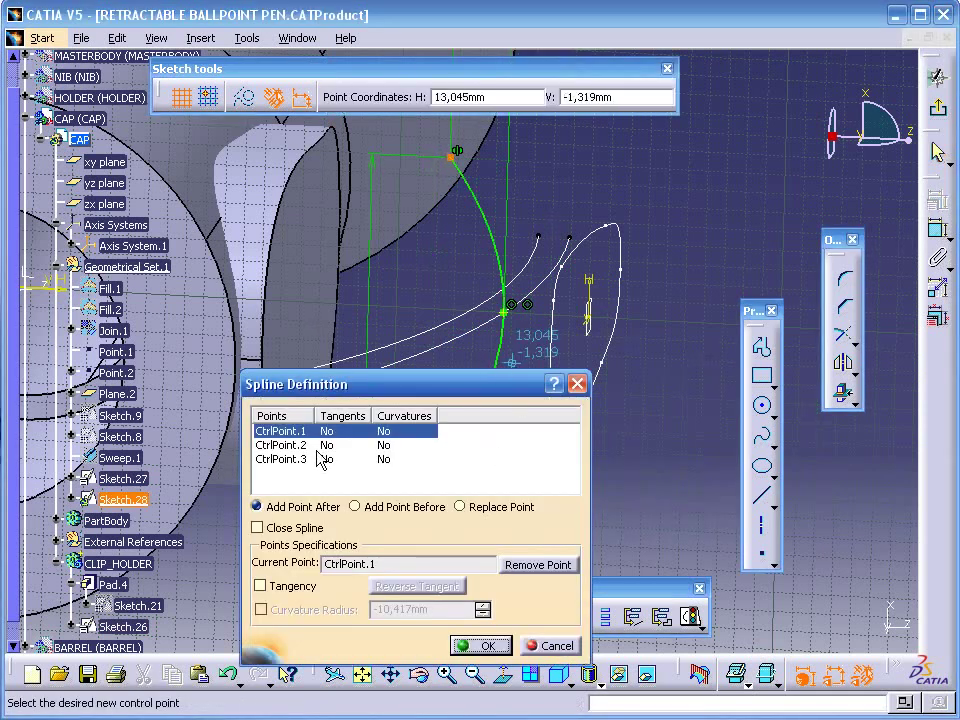
{"action": "left_click", "coordinate": [281, 444]}
{"action": "left_click", "coordinate": [261, 586]}
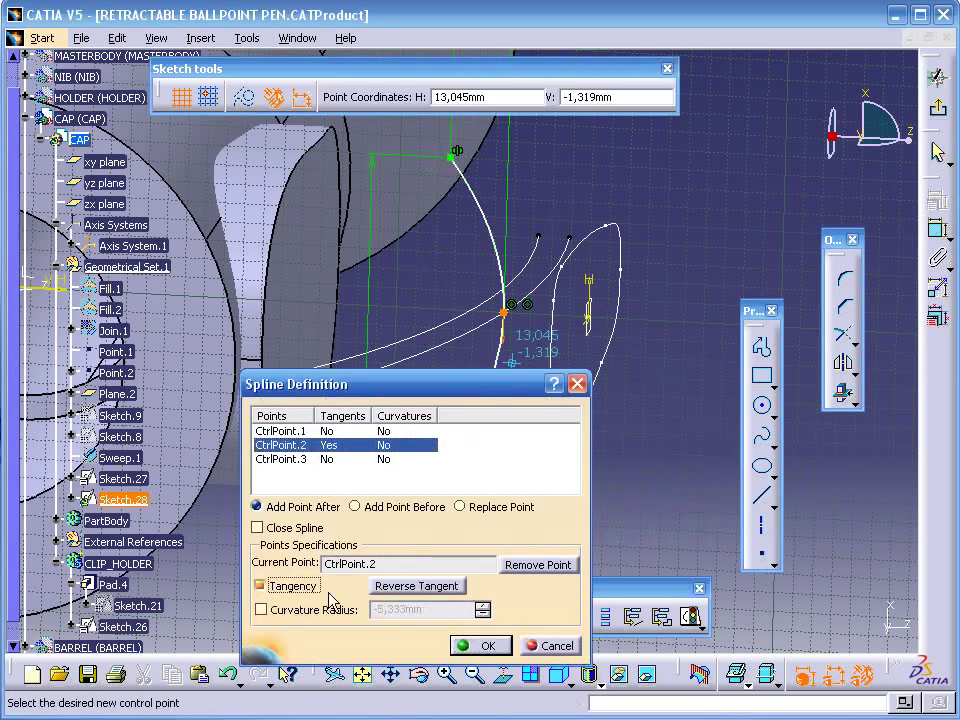
{"action": "left_click", "coordinate": [484, 645]}
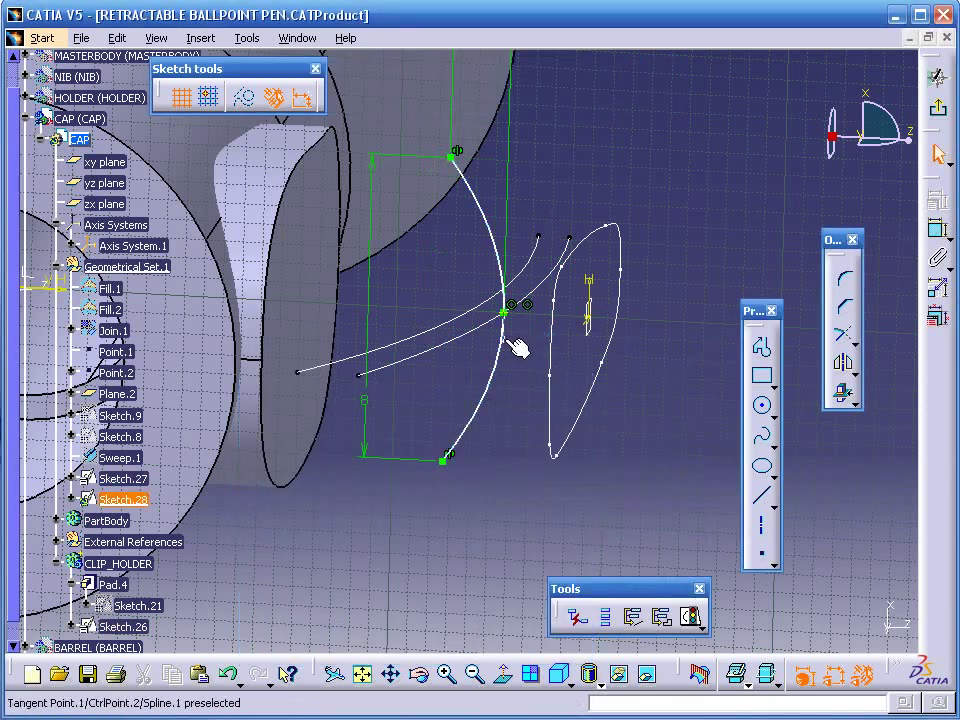
Apply a vertical constraint to the tangent at the spline's middle control point
{"action": "left_click", "coordinate": [518, 345]}
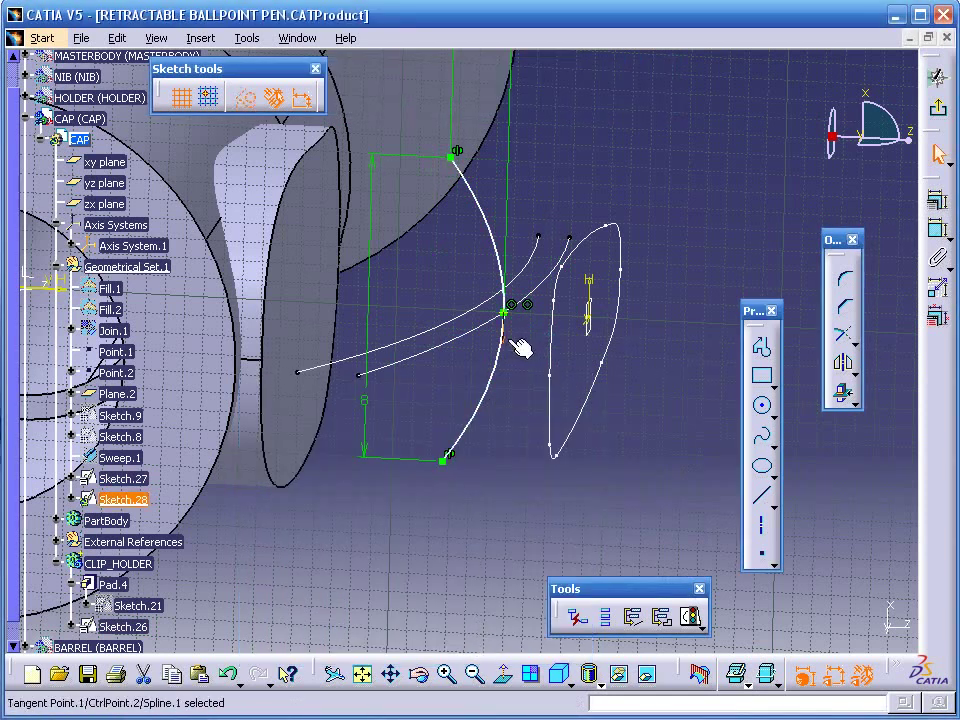
{"action": "left_click", "coordinate": [937, 200]}
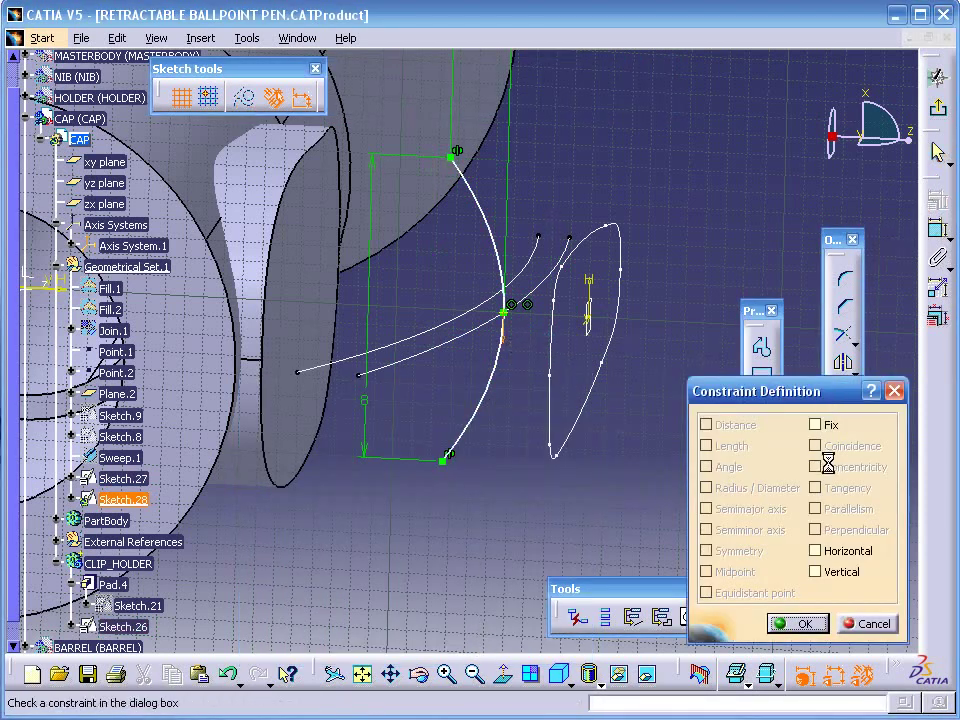
{"action": "left_click", "coordinate": [815, 573]}
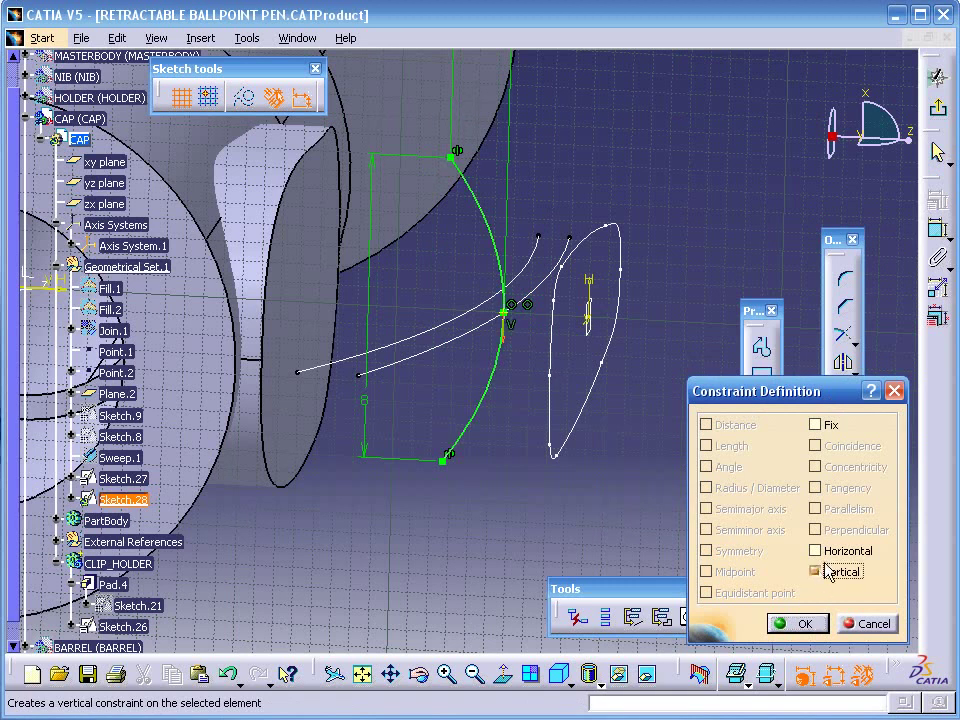
{"action": "left_click", "coordinate": [808, 625]}
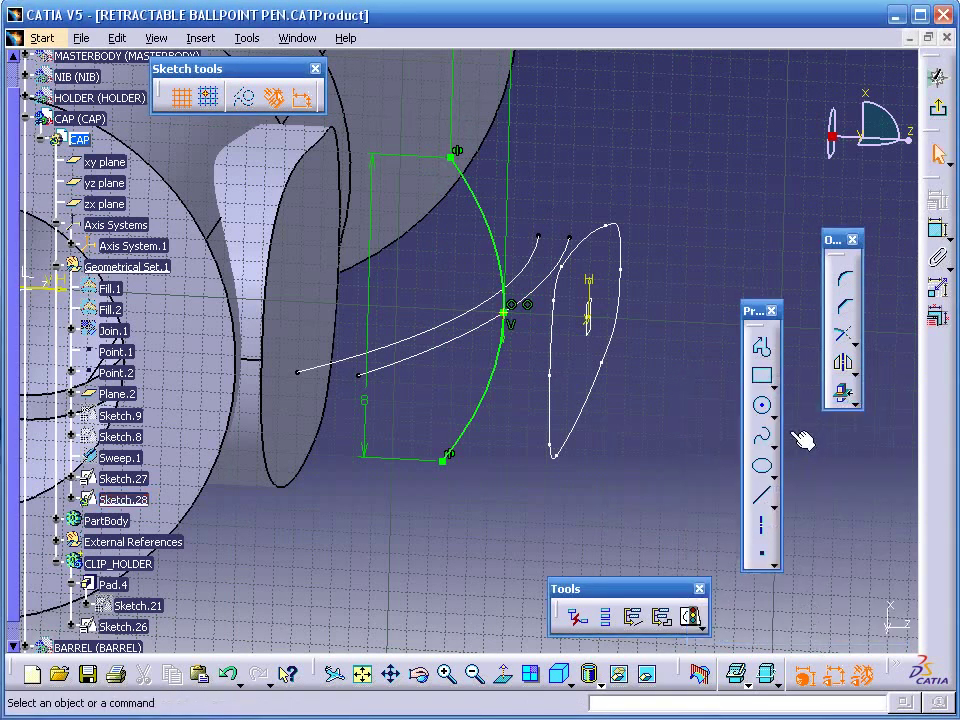
Finish the cross-section spline sketch and return to the 3D view of the clip holder with nothing selected
{"action": "left_click", "coordinate": [939, 110]}
{"action": "middle_click_drag", "start_coordinate": [628, 302], "coordinate": [665, 246]}
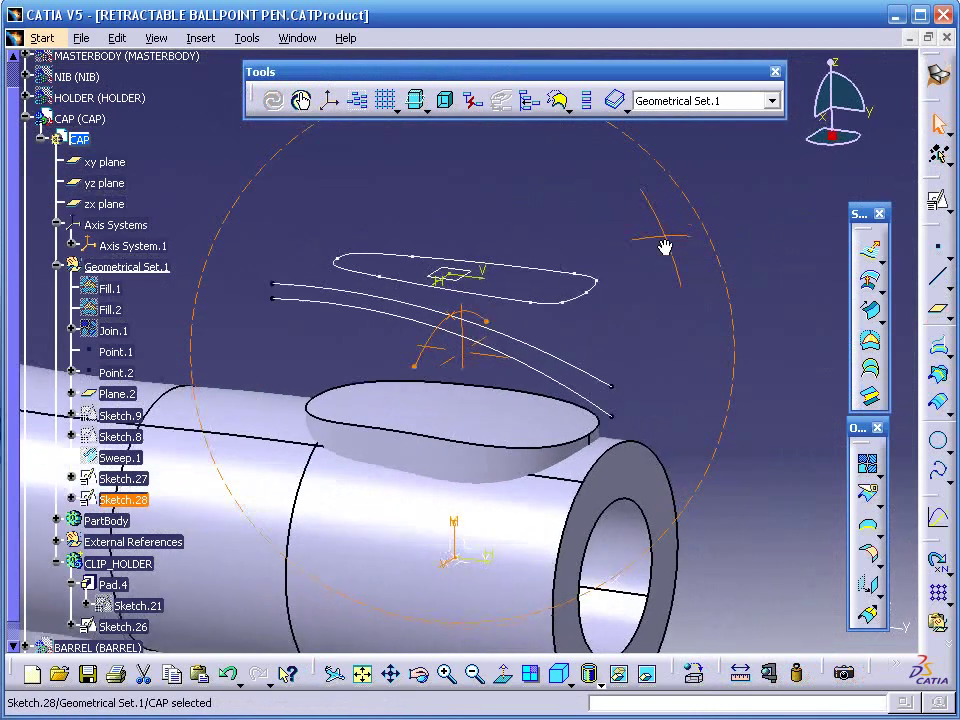
{"action": "left_click", "coordinate": [669, 251]}
{"action": "mouse_move", "coordinate": [658, 306]}
{"action": "middle_mouse_down"}
{"action": "mouse_move", "coordinate": [654, 279]}
{"action": "mouse_move", "coordinate": [707, 245]}
{"action": "middle_mouse_up"}
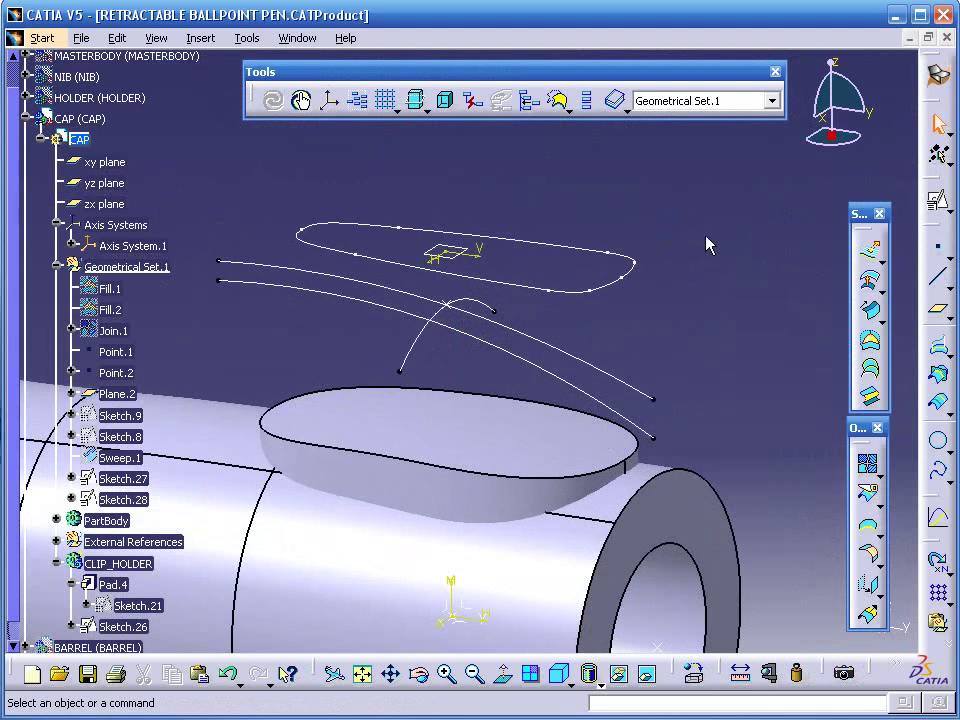
Begin an explicit swept surface with reference surface, using the Sketch.28 cross-section spline as the profile
{"action": "left_click", "coordinate": [872, 312]}
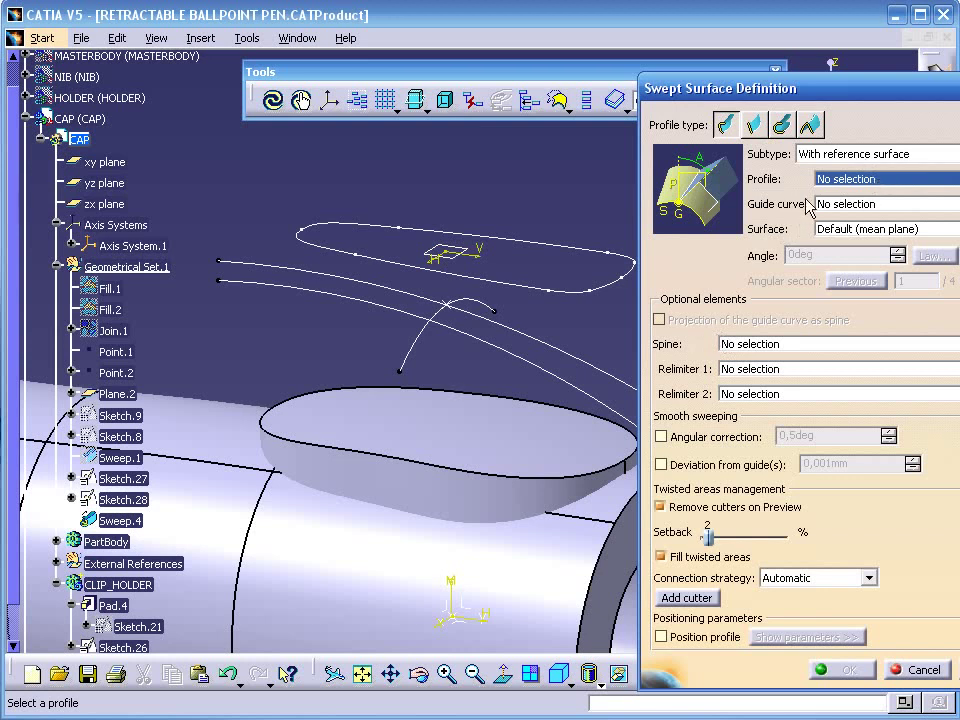
{"action": "right_click", "coordinate": [840, 182]}
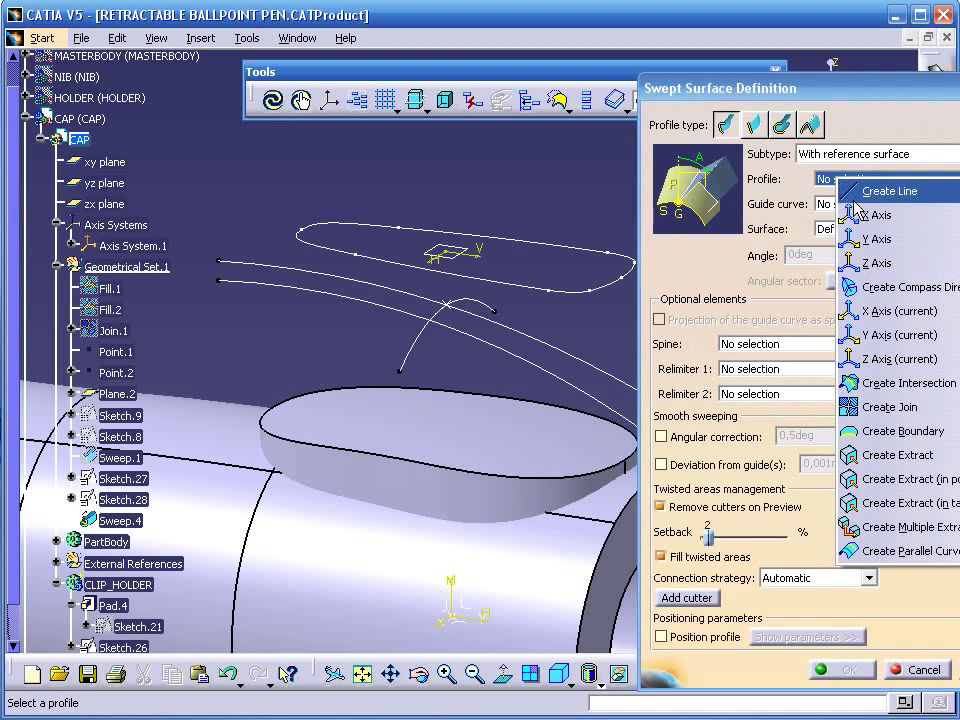
{"action": "left_click", "coordinate": [739, 258]}
{"action": "left_click", "coordinate": [484, 306]}
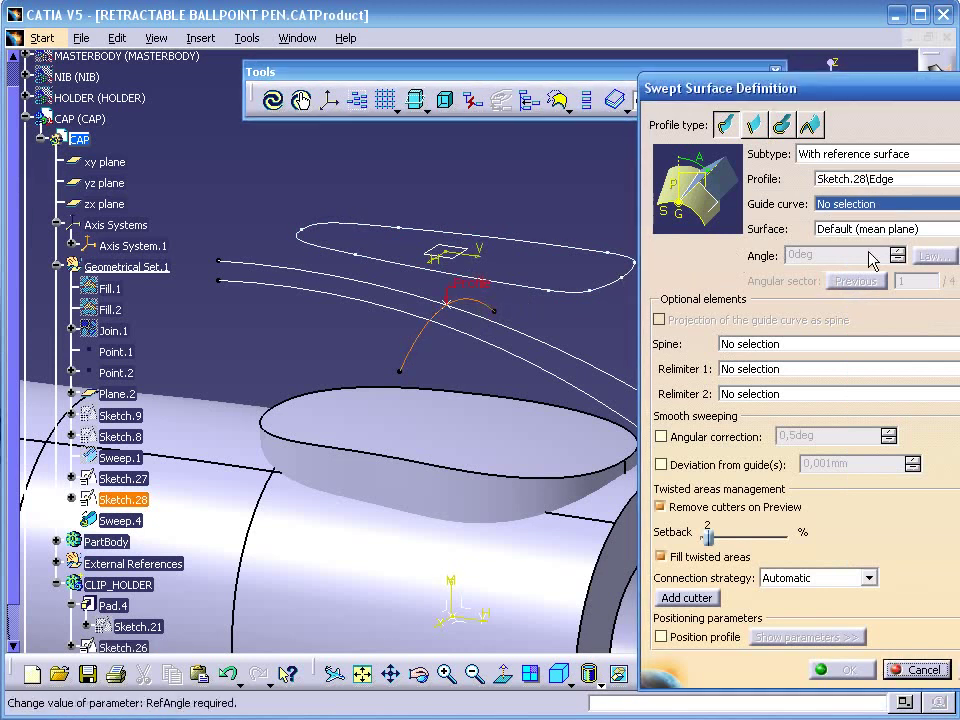
Extract the upper side-view spline of Sketch.27 as the sweep's guide curve, and create the swept surface with the default mean plane
{"action": "right_click", "coordinate": [884, 208]}
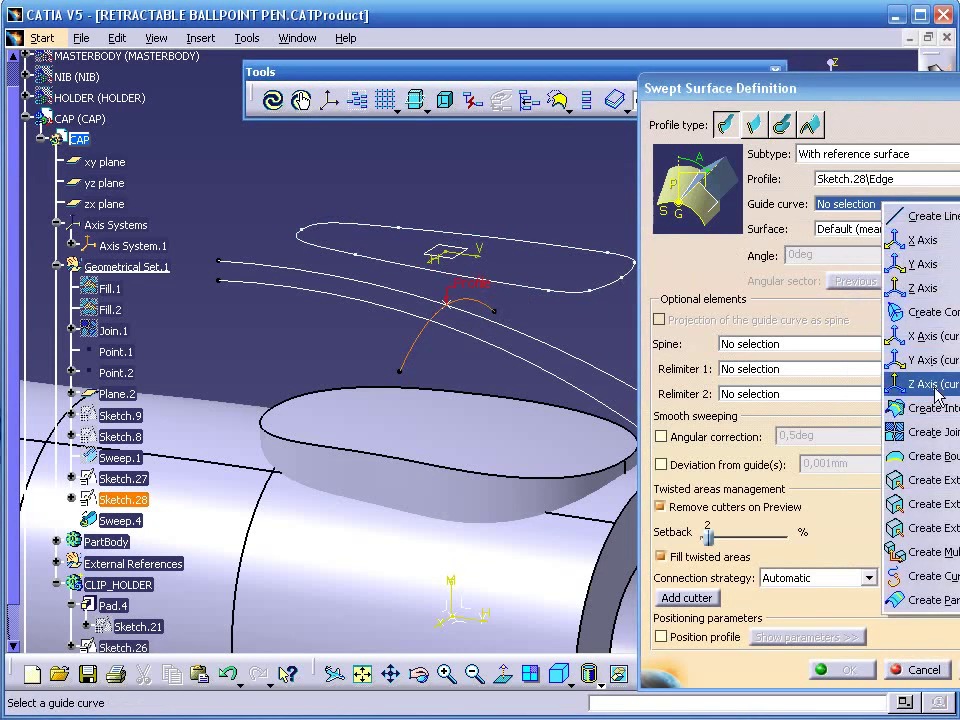
{"action": "left_click", "coordinate": [790, 92]}
{"action": "left_click_drag", "start_coordinate": [790, 92], "coordinate": [525, 74]}
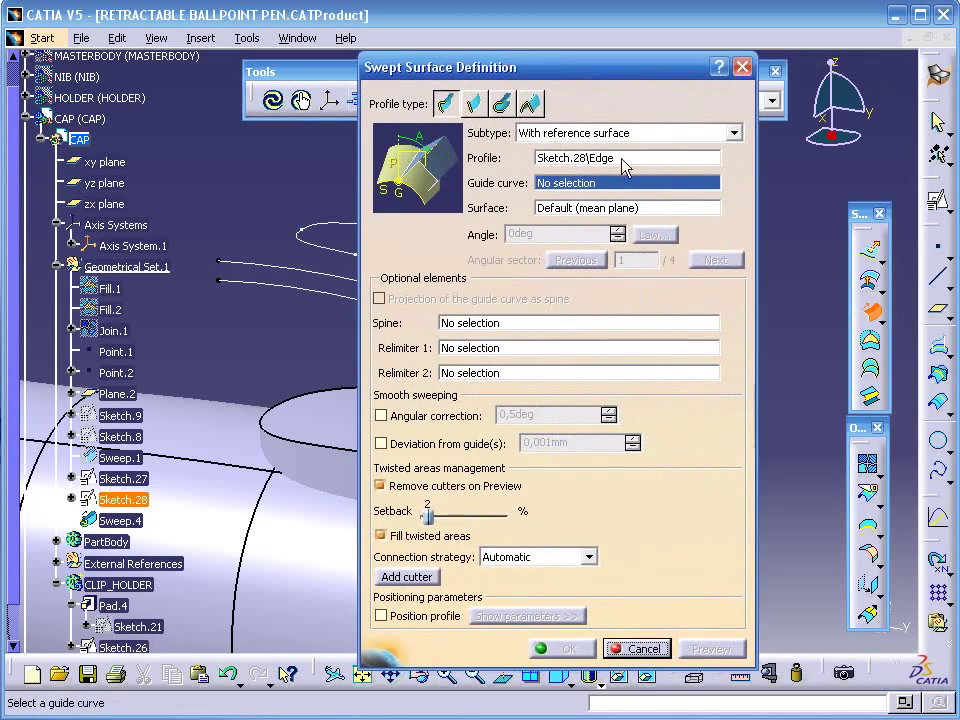
{"action": "right_click", "coordinate": [612, 186]}
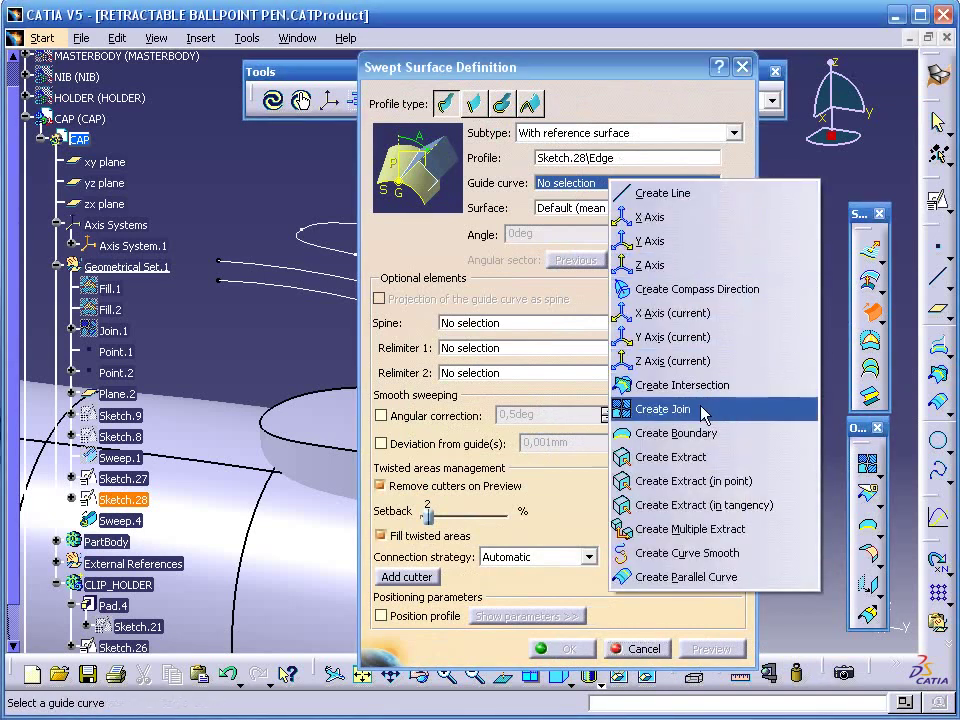
{"action": "left_click", "coordinate": [692, 457]}
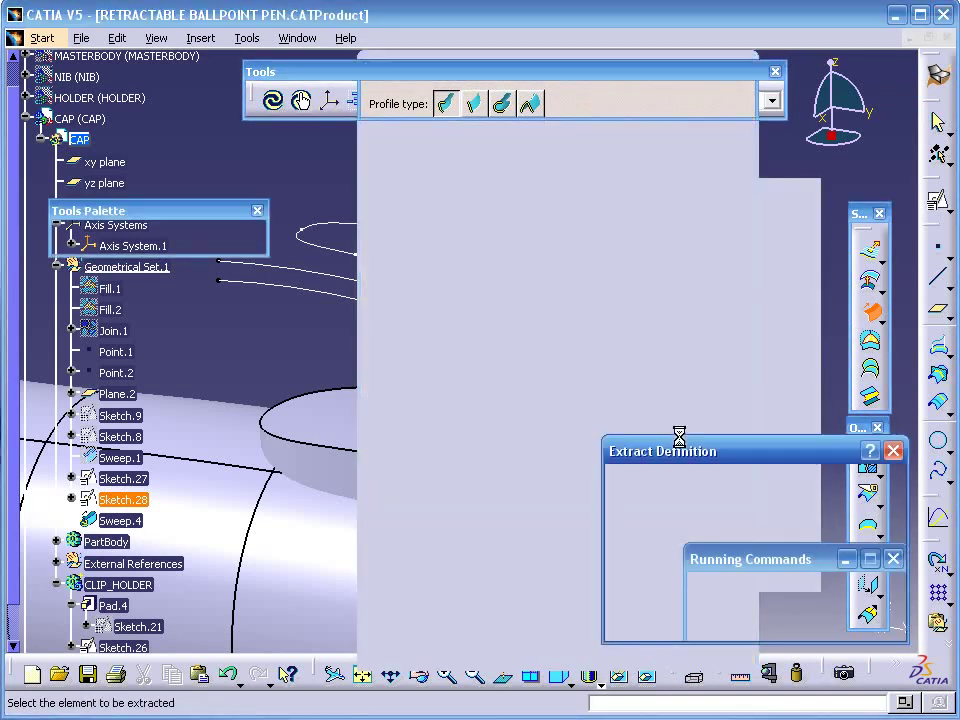
{"action": "left_click", "coordinate": [388, 286]}
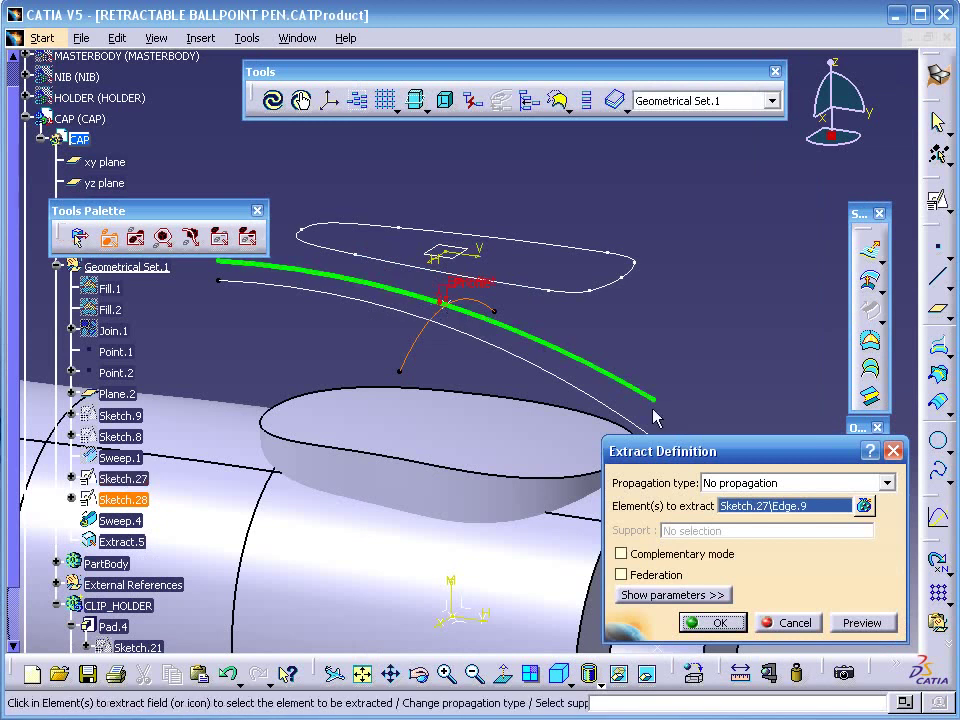
{"action": "left_click", "coordinate": [718, 622]}
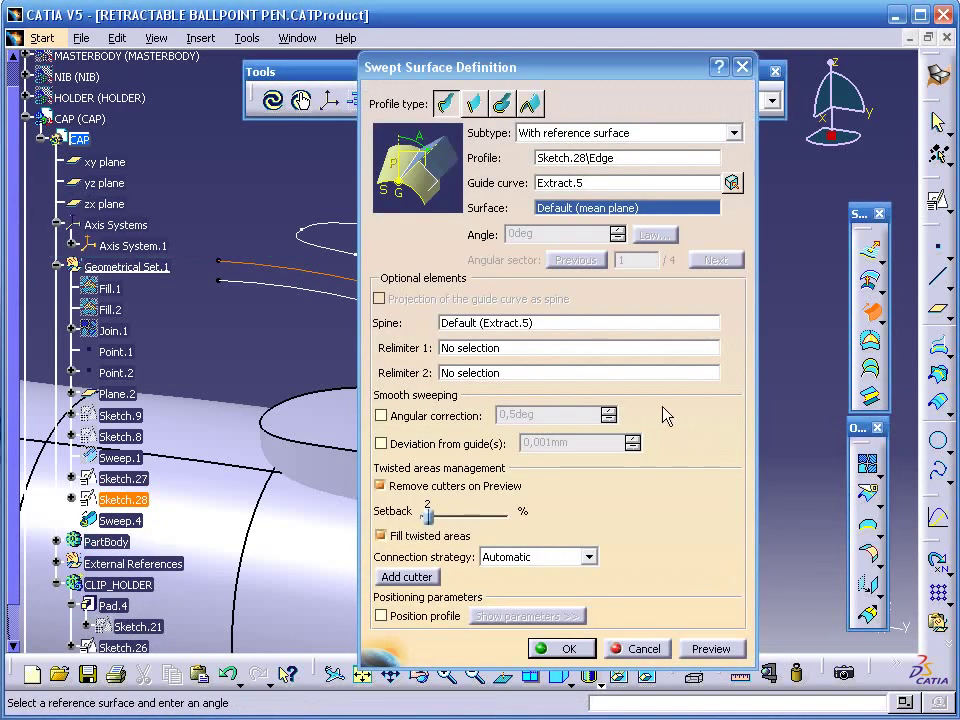
{"action": "left_click", "coordinate": [709, 648]}
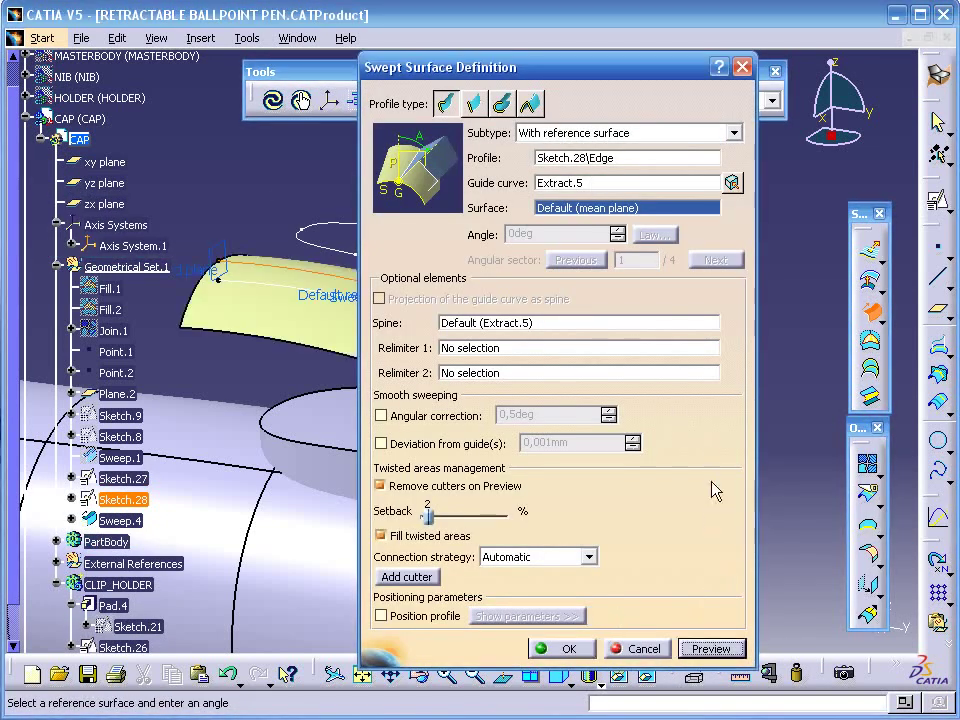
{"action": "left_click_drag", "start_coordinate": [528, 55], "coordinate": [625, 46]}
{"action": "left_click", "coordinate": [665, 640]}
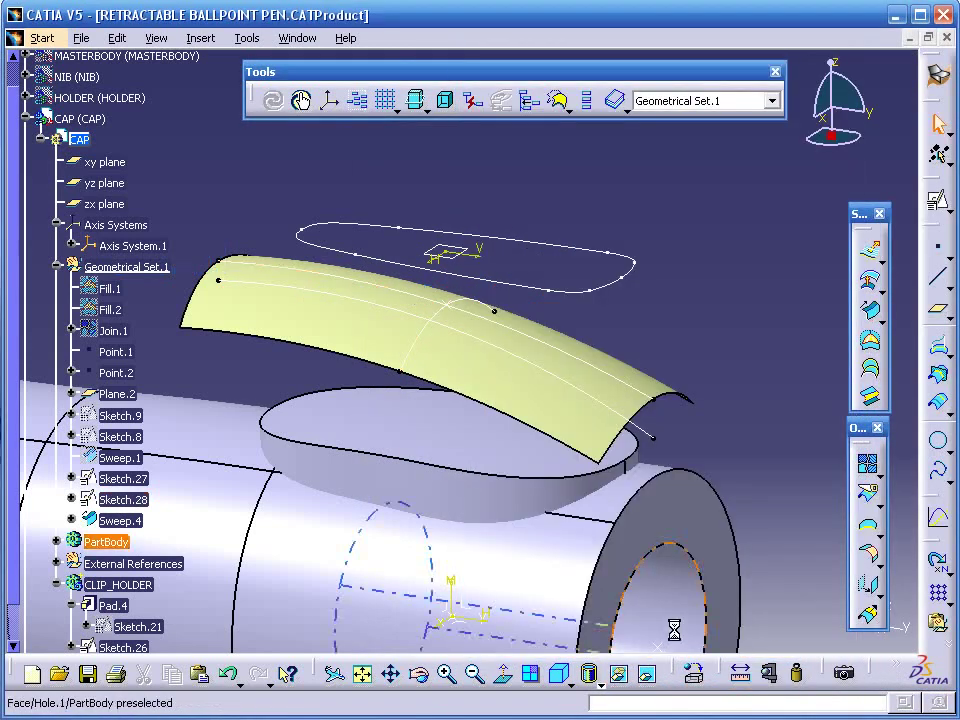
Begin an extruded surface, extracting the lower side-view spline of Sketch.27 as its profile
{"action": "middle_click_drag", "start_coordinate": [735, 356], "coordinate": [742, 311]}
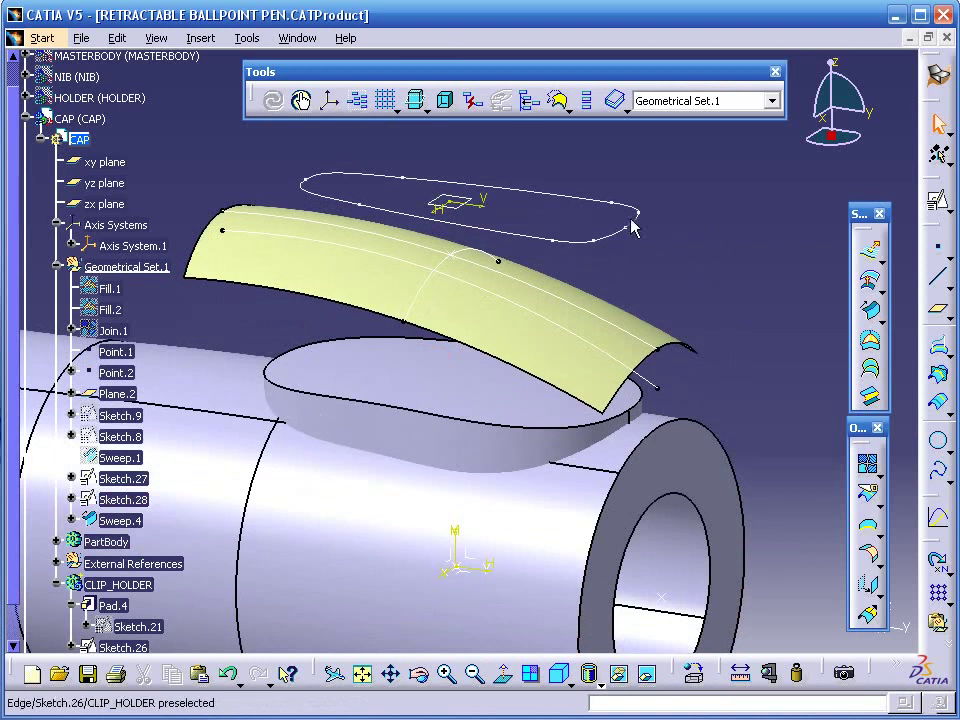
{"action": "left_click", "coordinate": [868, 248]}
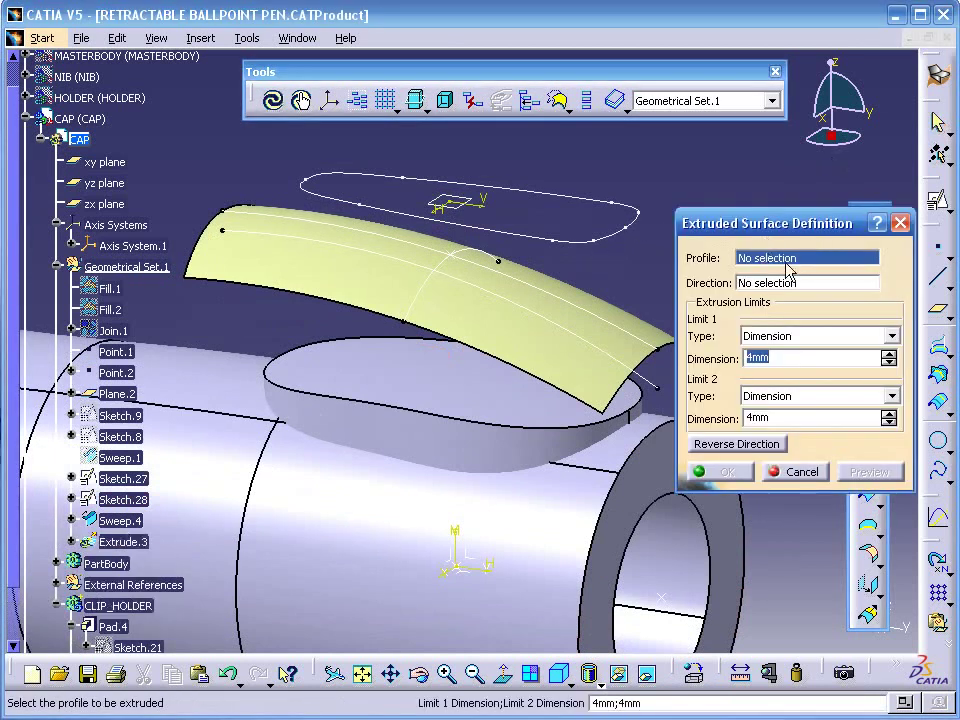
{"action": "right_click", "coordinate": [787, 263]}
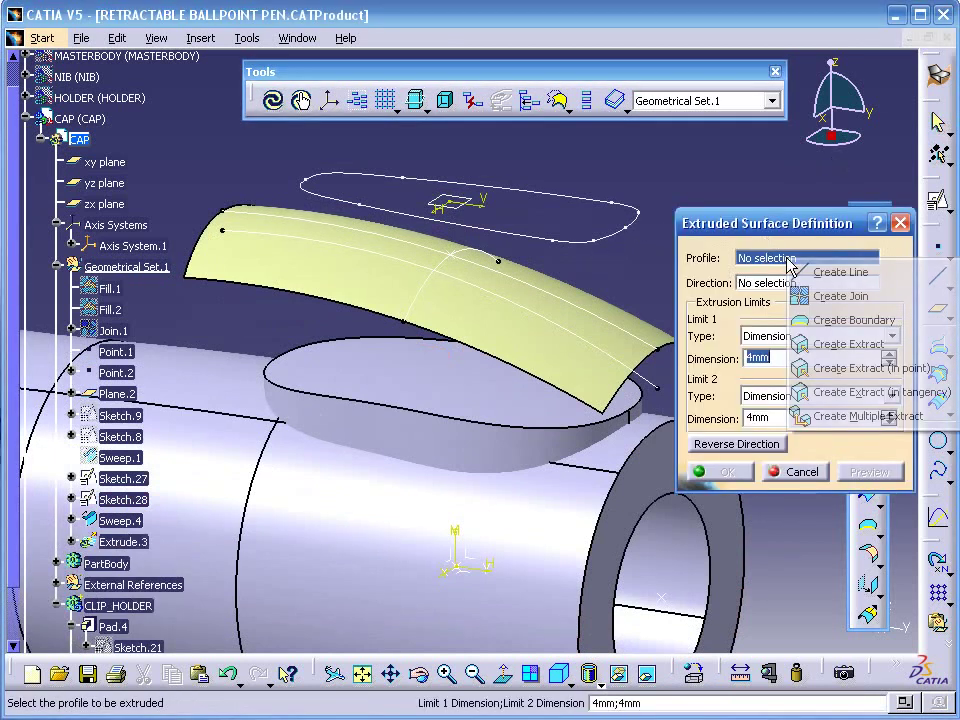
{"action": "left_click", "coordinate": [848, 344]}
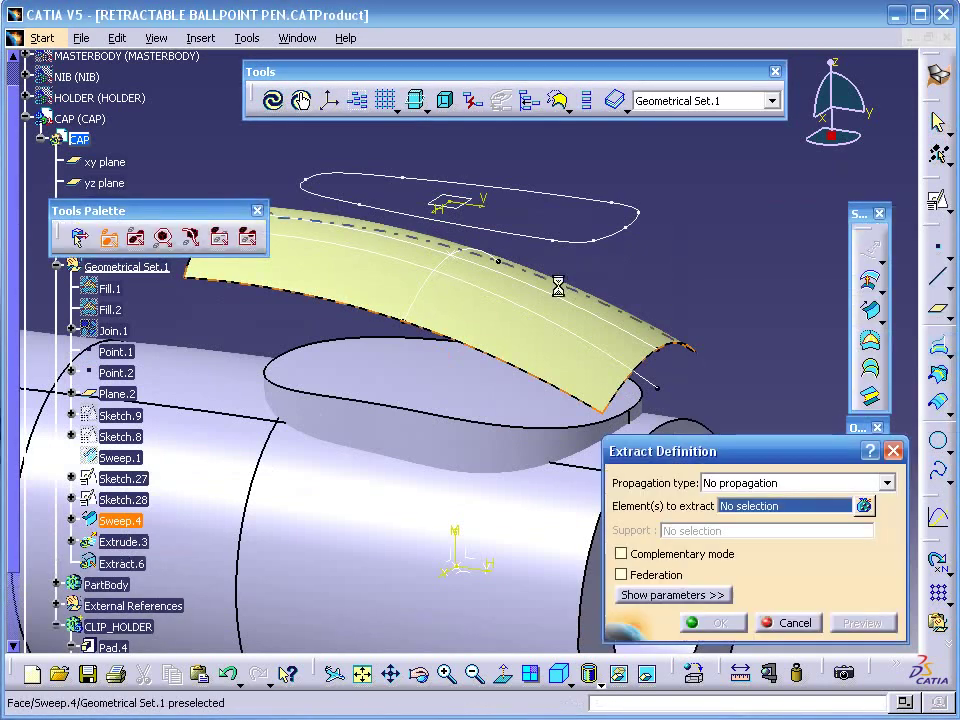
{"action": "left_click", "coordinate": [402, 265]}
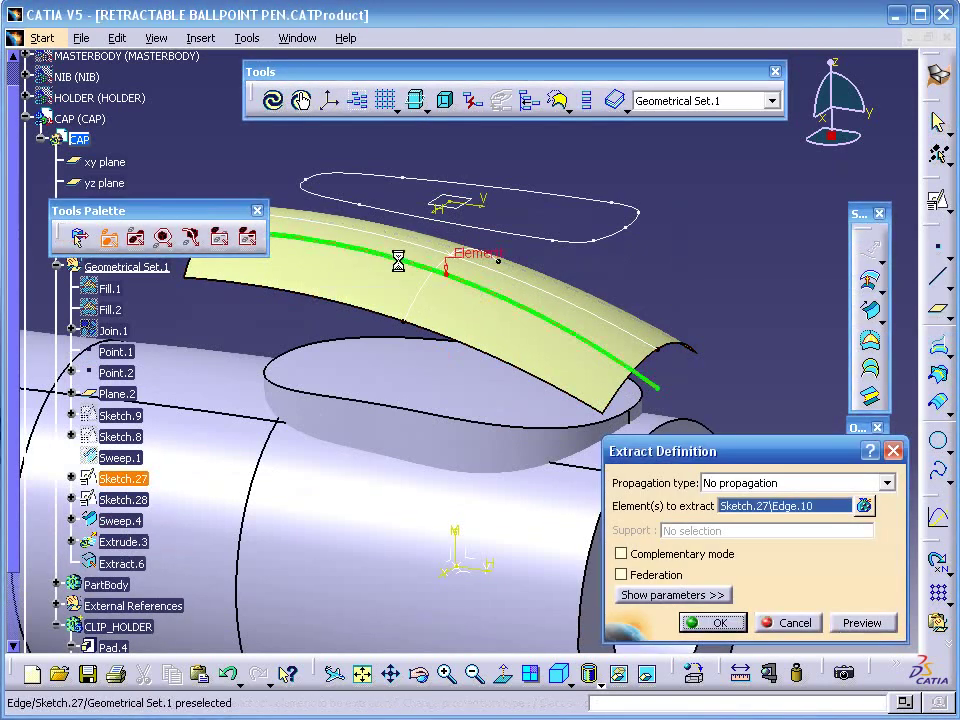
{"action": "left_click", "coordinate": [735, 627]}
Extrude the extracted spline along the current axis system's X direction, 4 mm to each side
{"action": "middle_click_drag", "start_coordinate": [621, 353], "coordinate": [522, 276]}
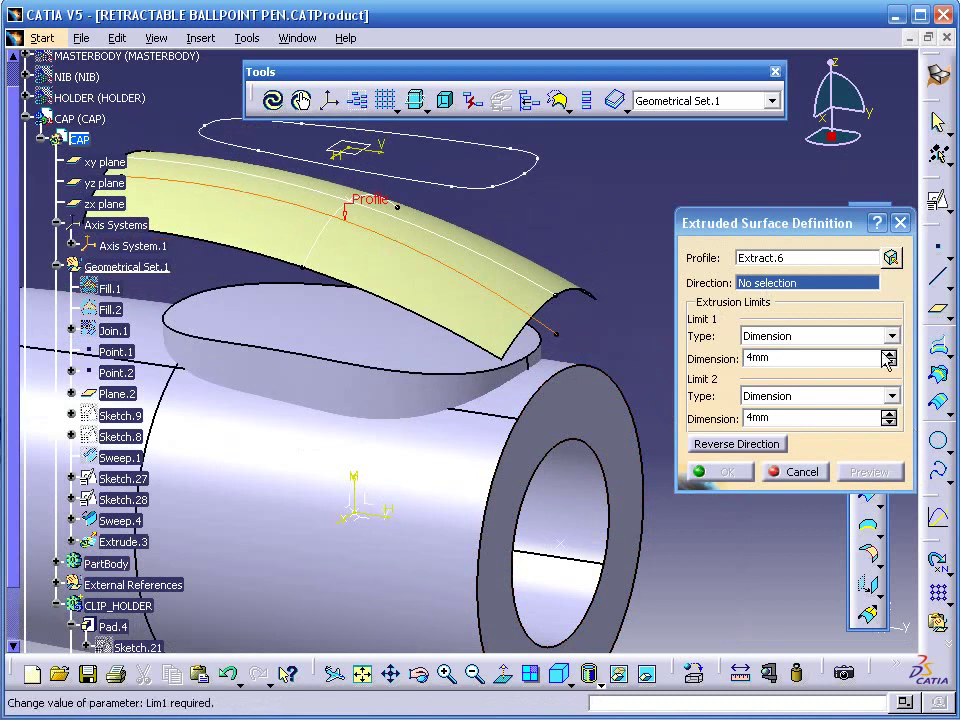
{"action": "right_click", "coordinate": [793, 290]}
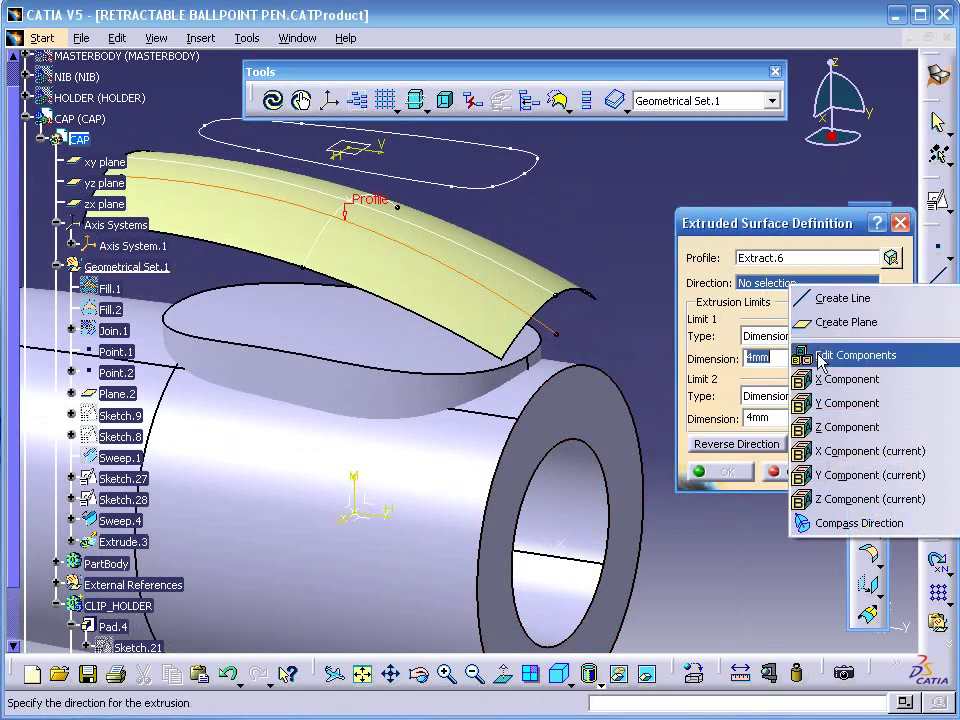
{"action": "left_click", "coordinate": [836, 453]}
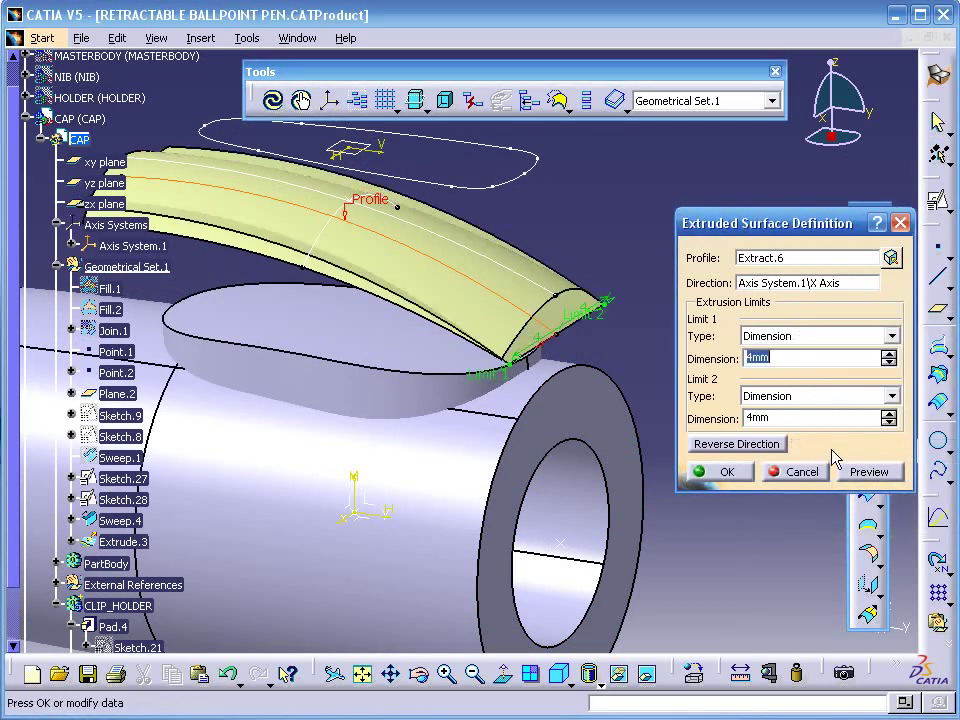
{"action": "left_click", "coordinate": [715, 471]}
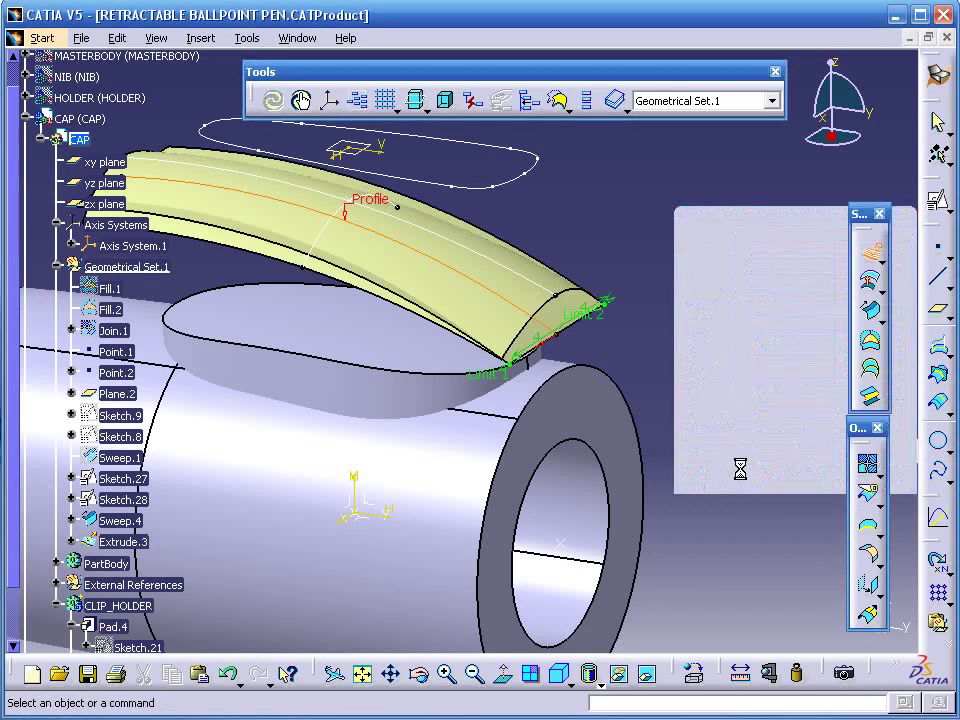
Switch to the Part Design workbench with the swept and extruded surfaces in view
{"action": "middle_click_drag", "start_coordinate": [680, 330], "coordinate": [810, 405]}
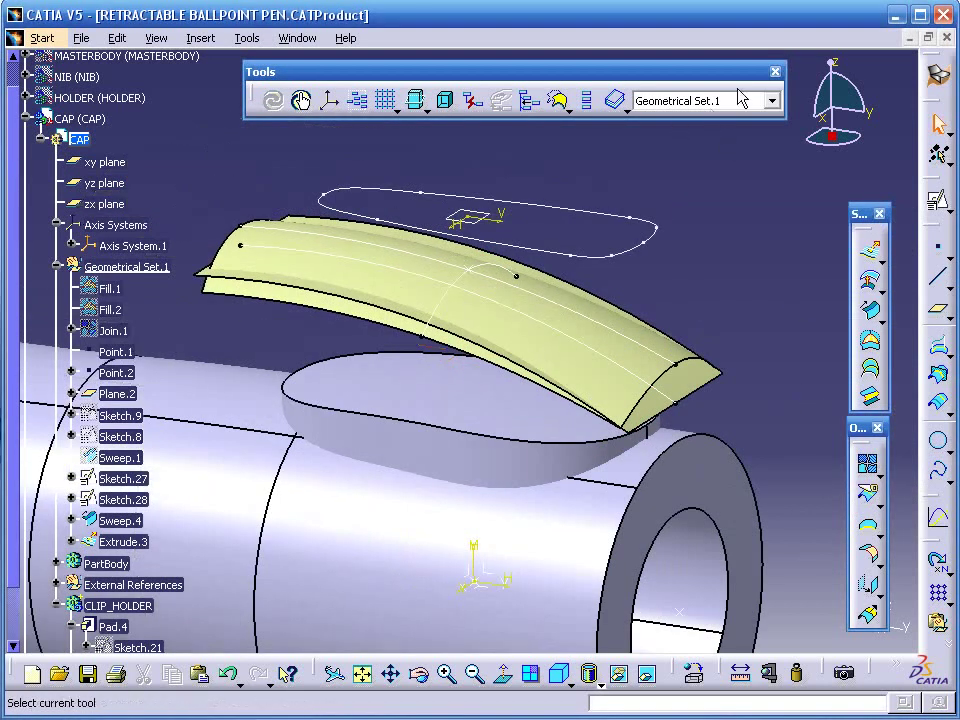
{"action": "left_click", "coordinate": [938, 78]}
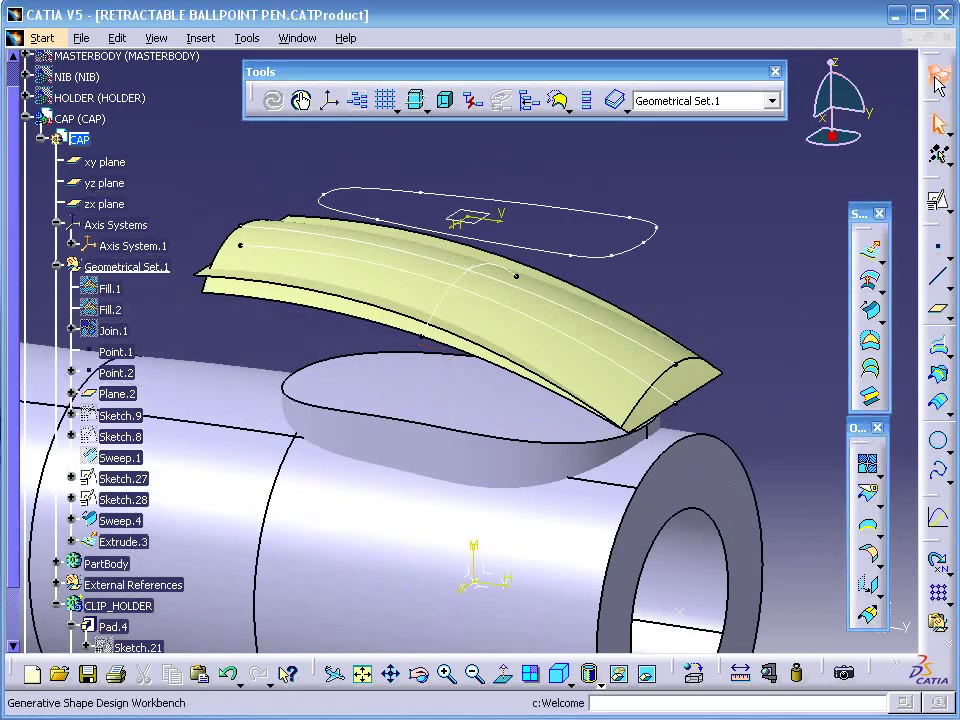
{"action": "left_click", "coordinate": [783, 550]}
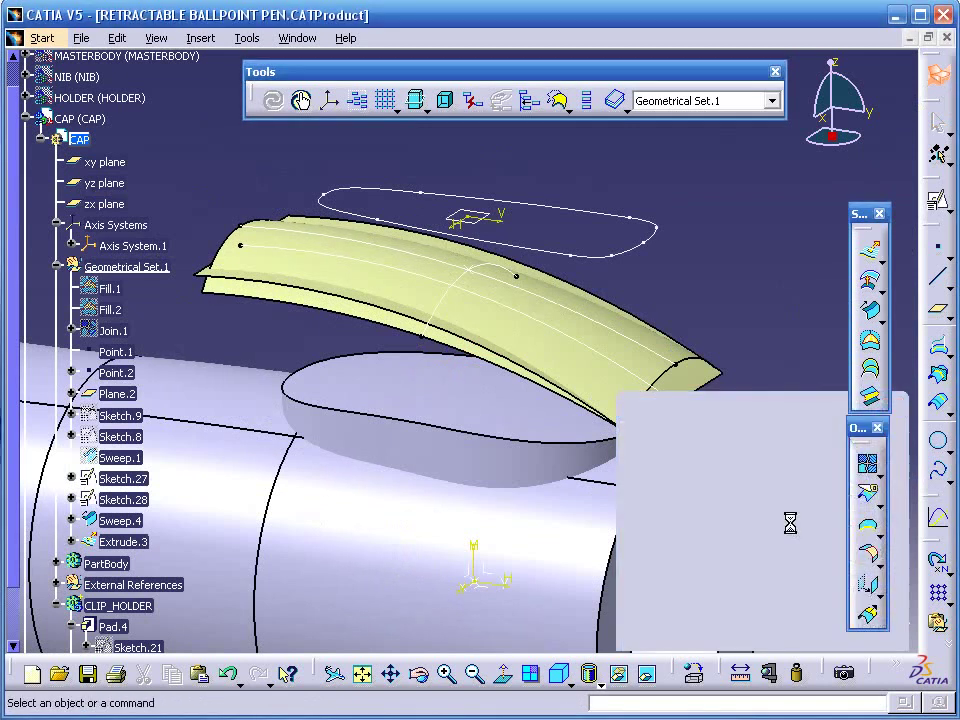
{"action": "middle_click_drag", "start_coordinate": [804, 414], "coordinate": [764, 346]}
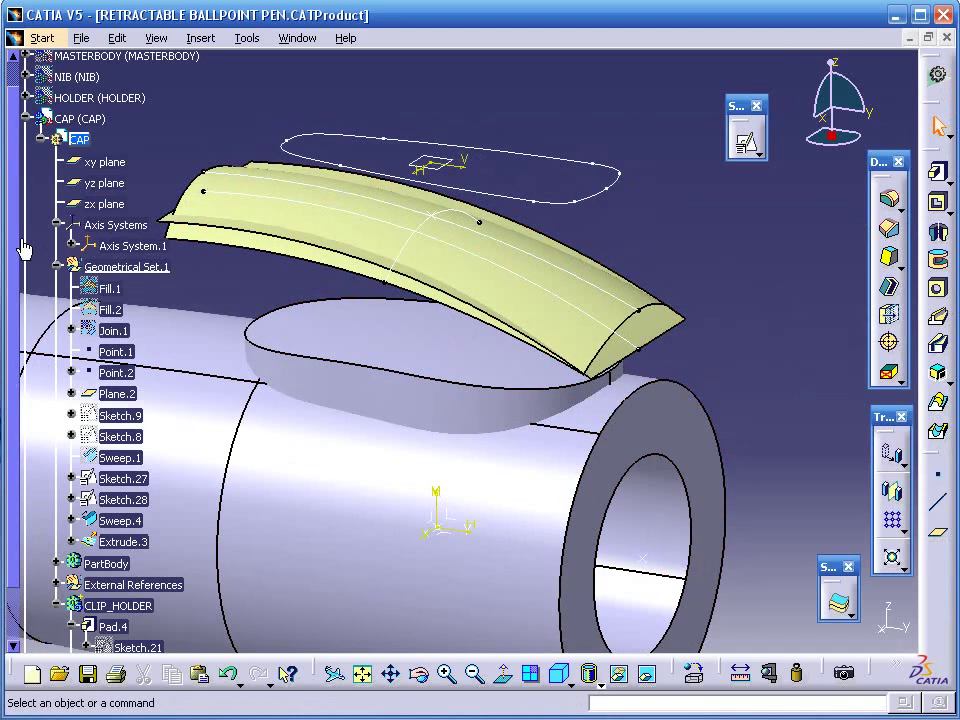
Collapse Geometrical Set.1 in the specification tree and define Pad.4 of CLIP_HOLDER as the in-work object
{"action": "scroll", "coordinate": [15, 249], "scroll_direction": "down", "scroll_amount": 3}
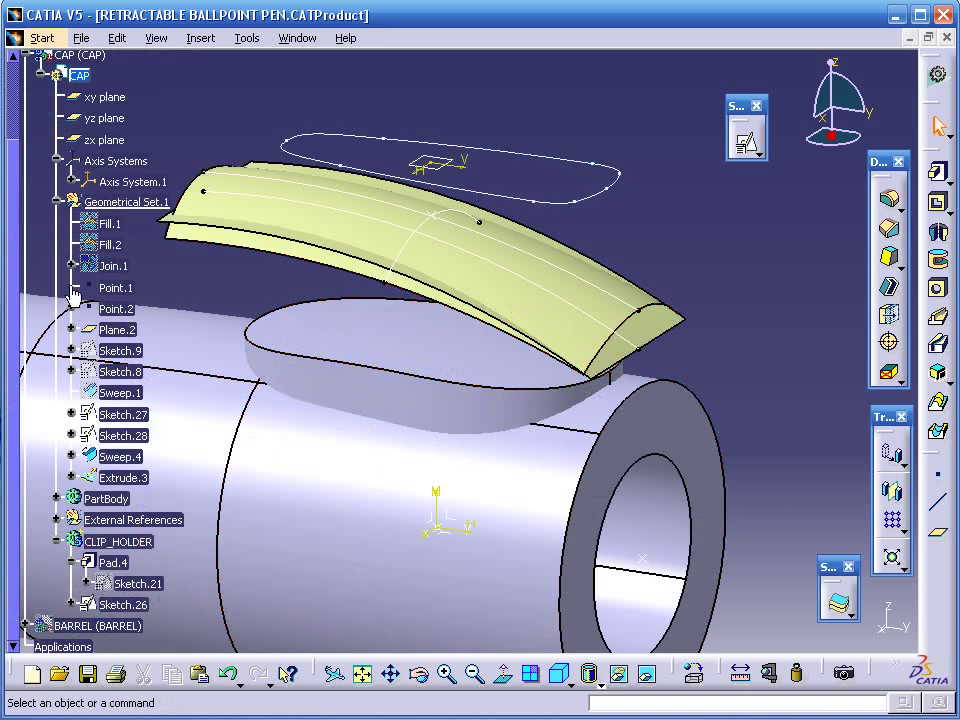
{"action": "left_click", "coordinate": [57, 203]}
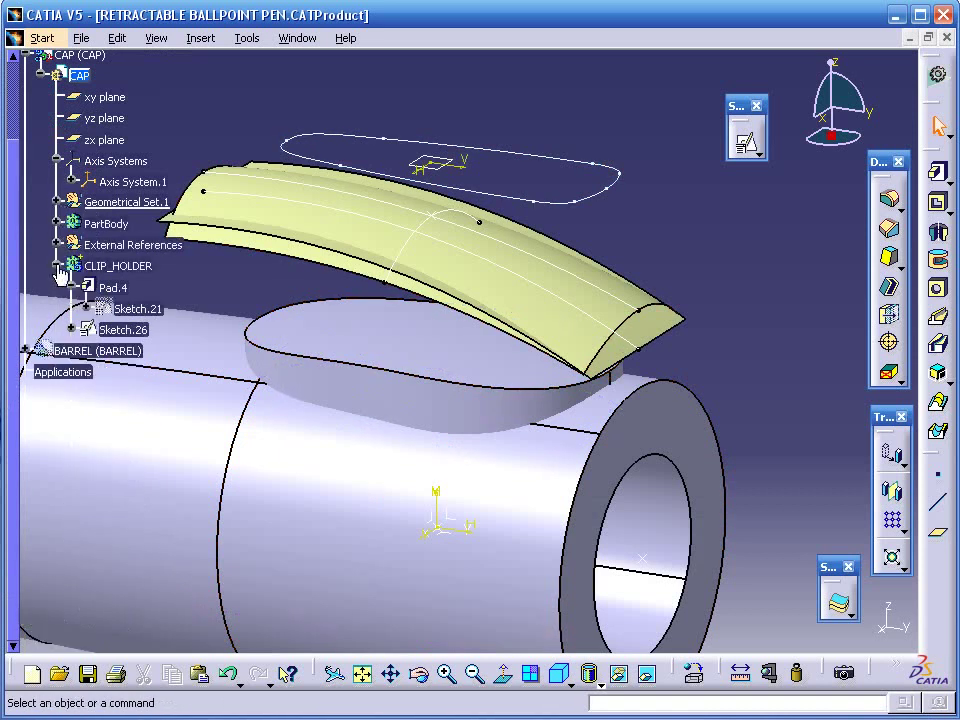
{"action": "right_click", "coordinate": [112, 287]}
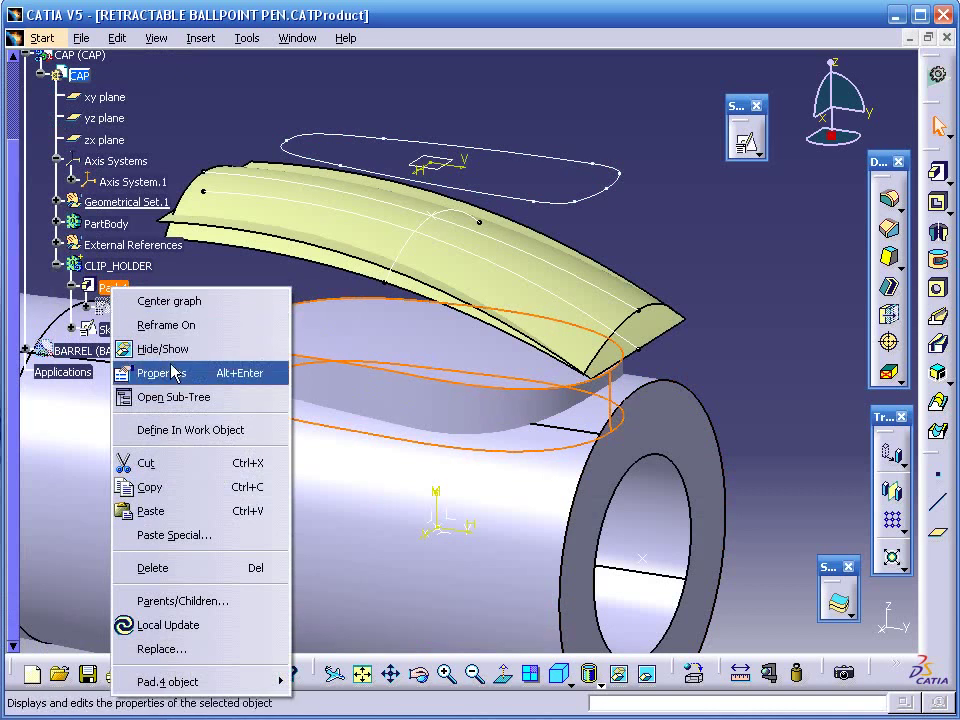
{"action": "left_click", "coordinate": [192, 430]}
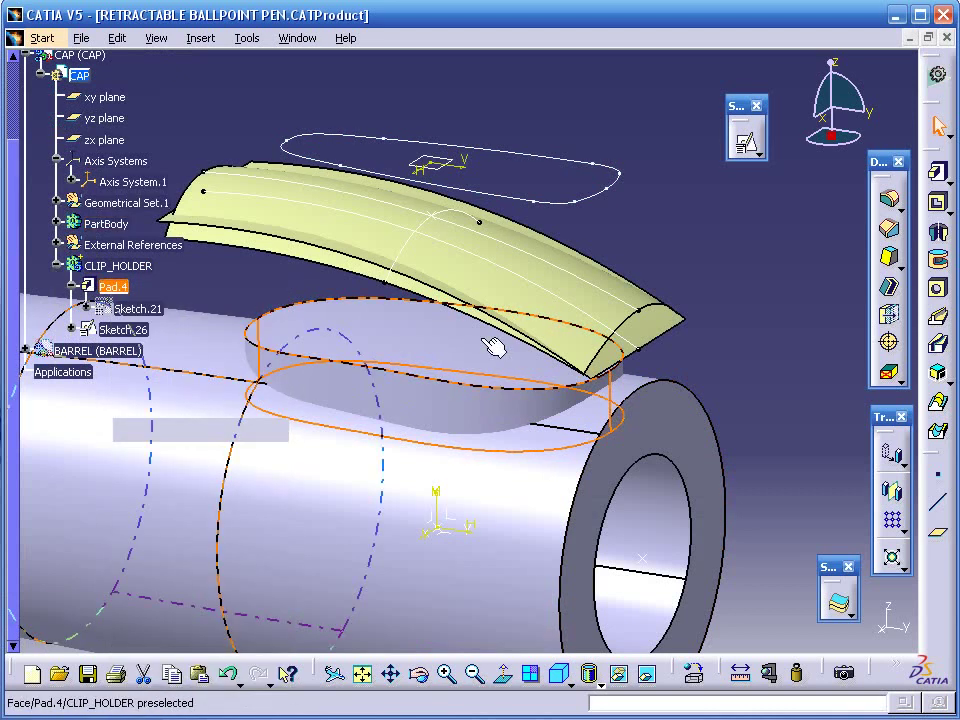
{"action": "left_click", "coordinate": [668, 220]}
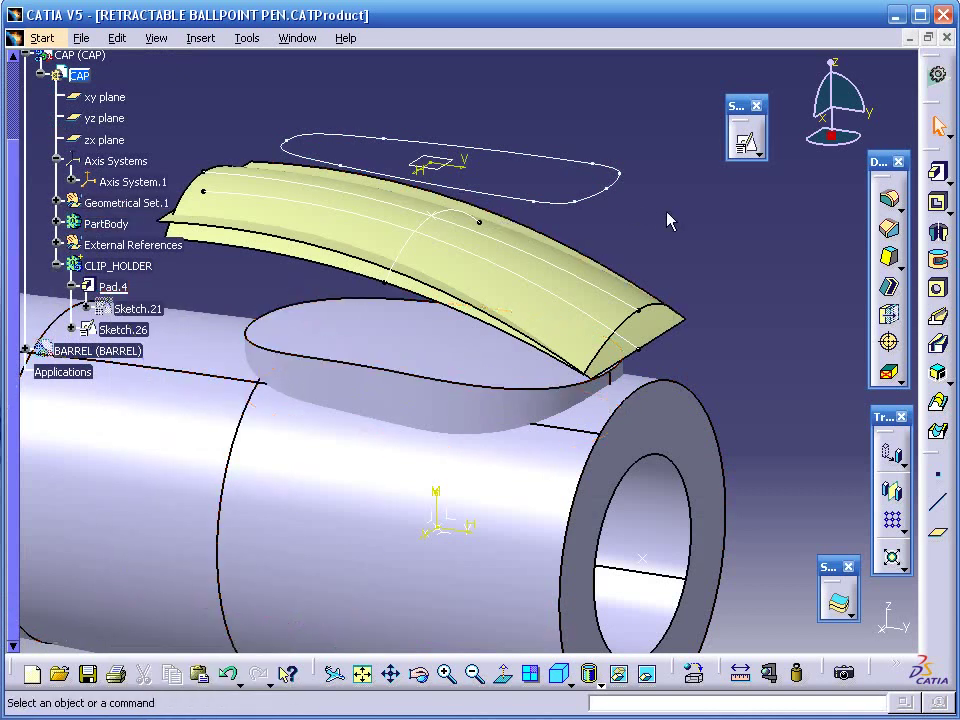
Start a pad from the Sketch.26 outline, reversed toward the surfaces, with its first limit up to the Extrude.3 surface
{"action": "left_click", "coordinate": [516, 197]}
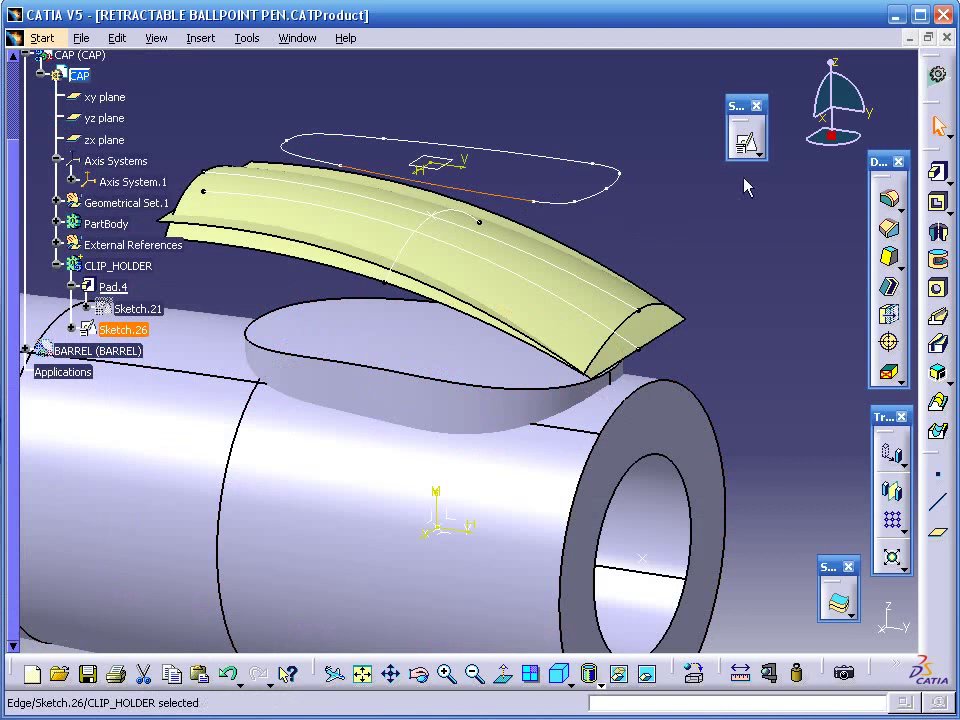
{"action": "left_click", "coordinate": [940, 172]}
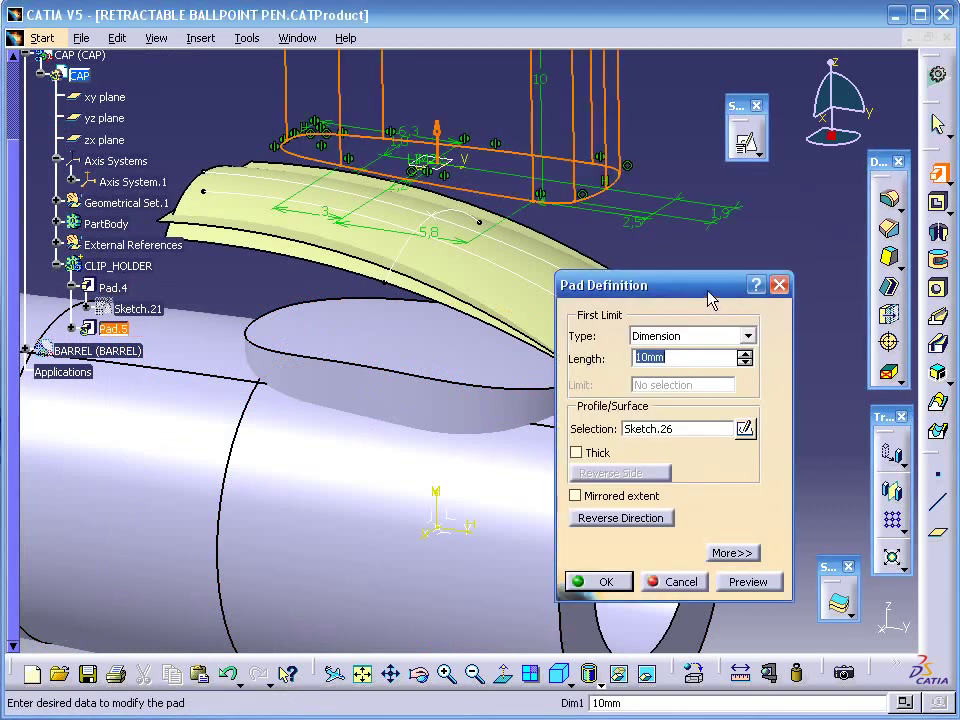
{"action": "left_click_drag", "start_coordinate": [707, 292], "coordinate": [759, 280]}
{"action": "left_click", "coordinate": [695, 510]}
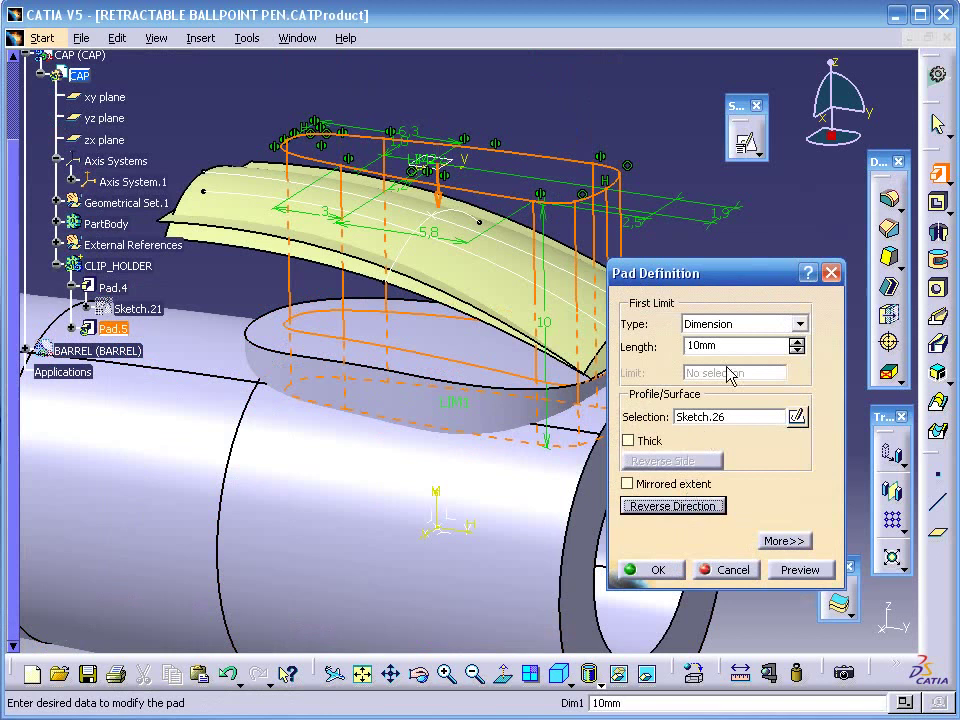
{"action": "left_click", "coordinate": [745, 325]}
{"action": "left_click", "coordinate": [742, 393]}
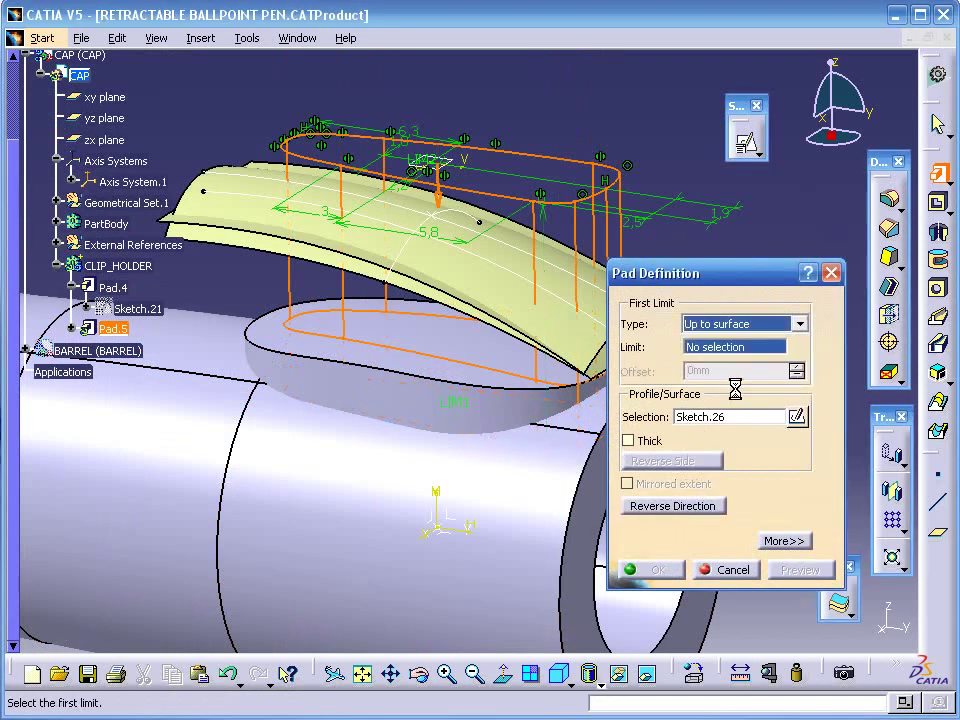
{"action": "left_click_drag", "start_coordinate": [745, 275], "coordinate": [224, 291]}
{"action": "left_click", "coordinate": [666, 337]}
Set the pad's second limit up to the Sweep.4 surface and create the pad
{"action": "left_click", "coordinate": [288, 554]}
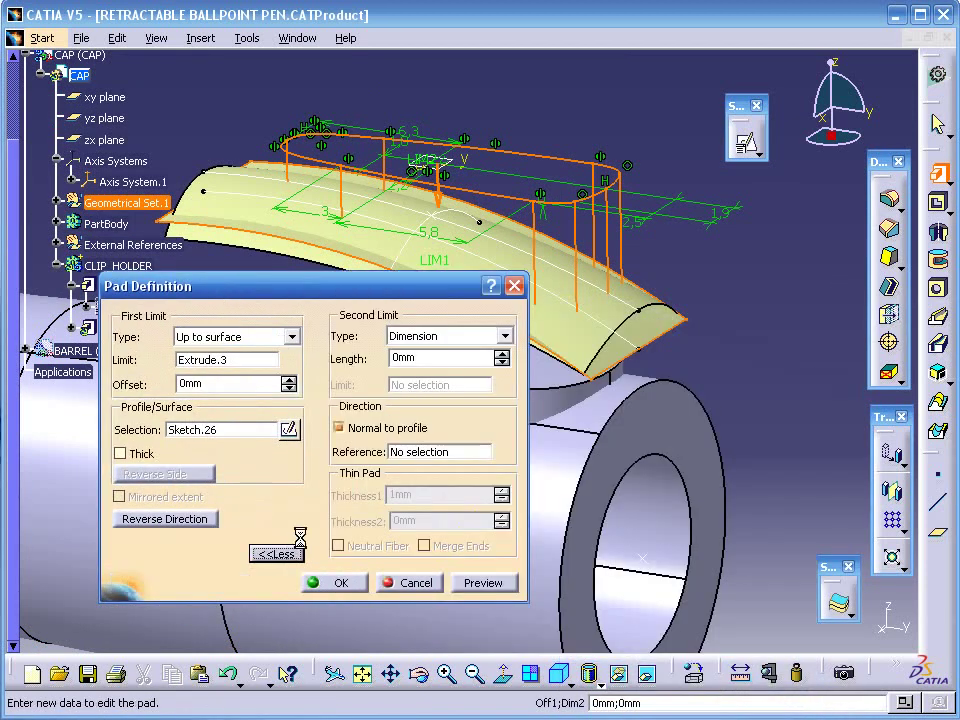
{"action": "left_click", "coordinate": [505, 336]}
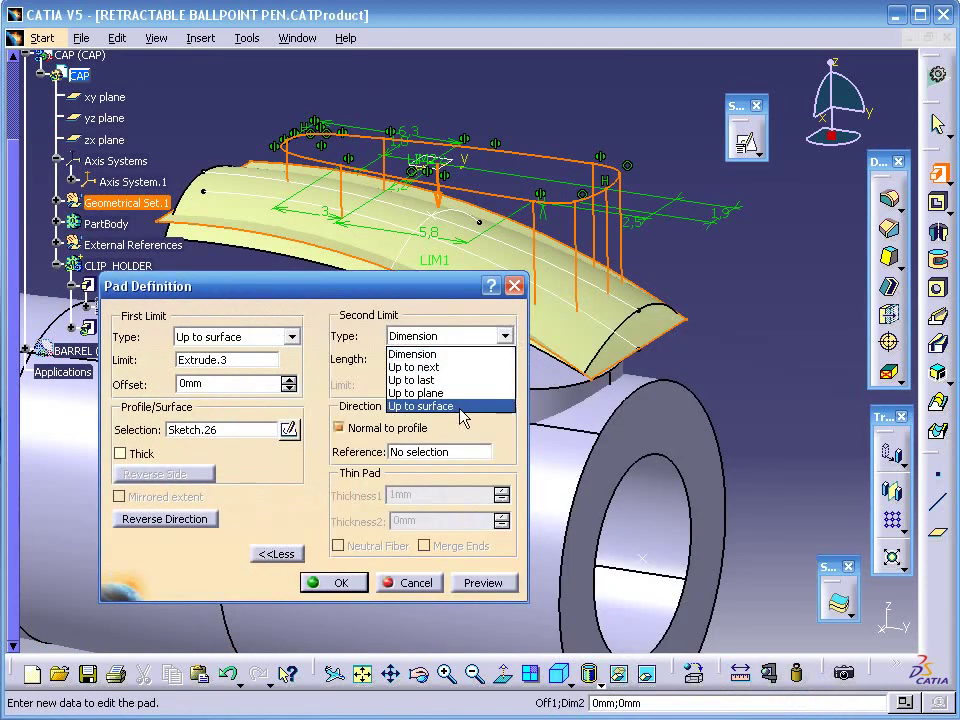
{"action": "left_click", "coordinate": [468, 406]}
{"action": "left_click", "coordinate": [601, 334]}
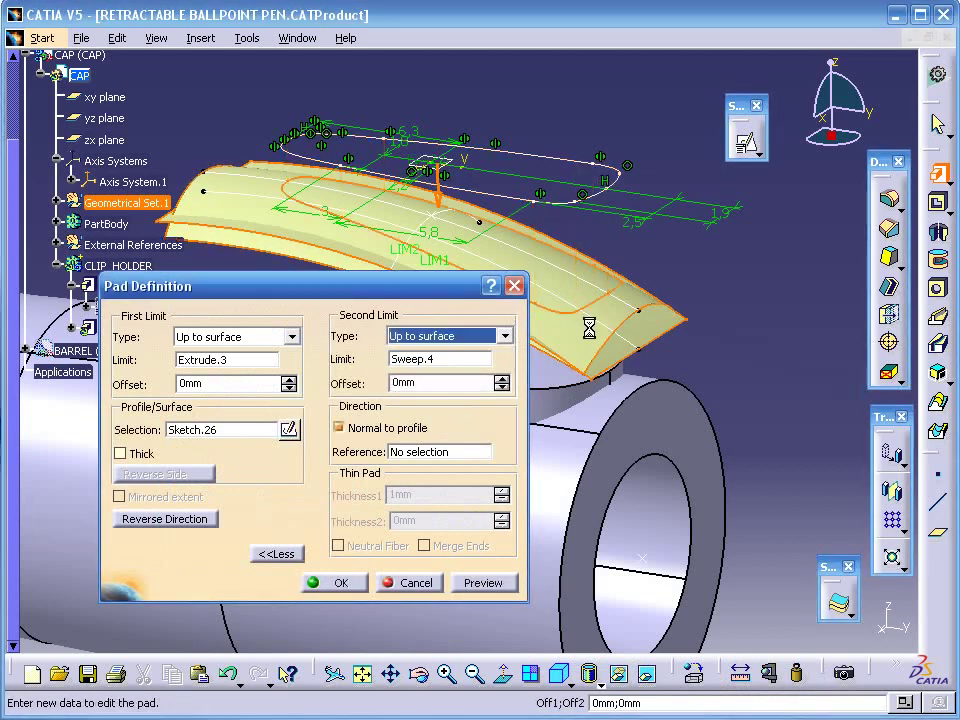
{"action": "left_click", "coordinate": [347, 583]}
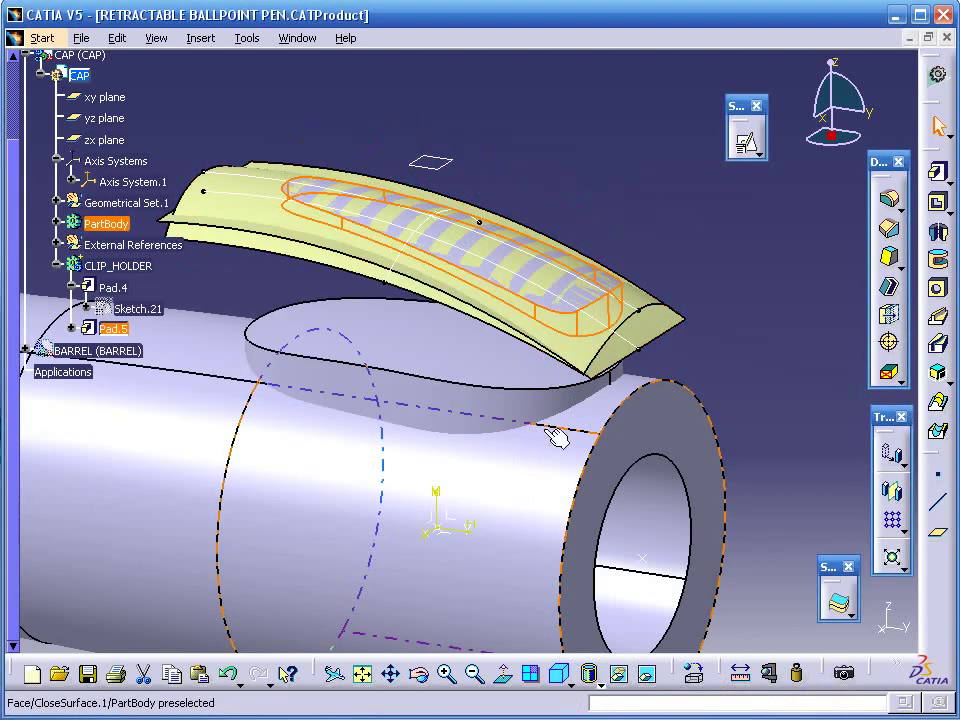